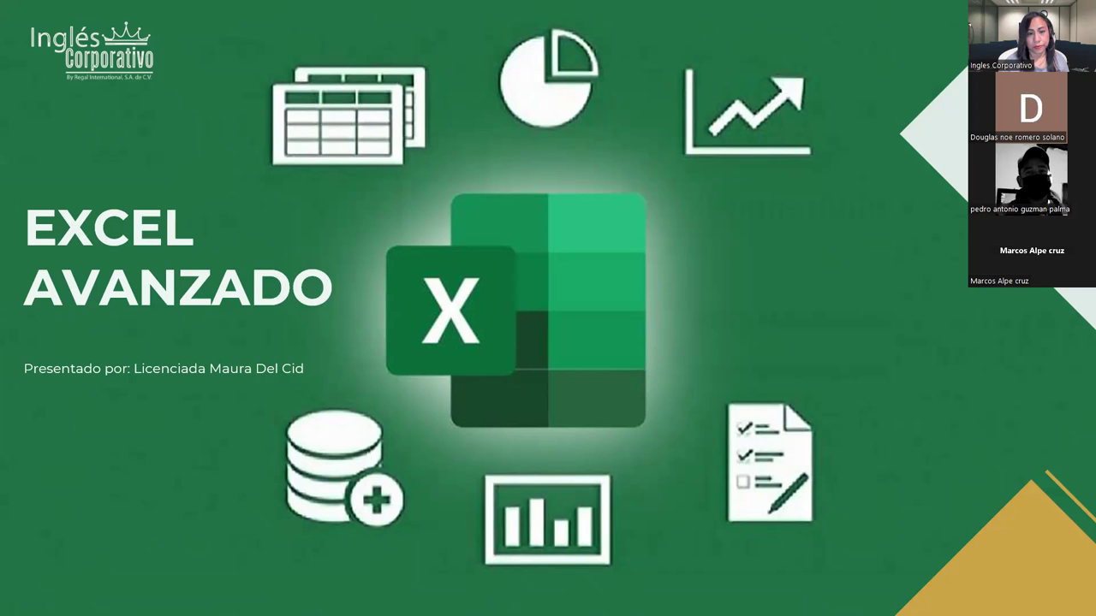
Step: Leave the title slide and bring up the Práctica sesión 18 workbook on the Departamento sheet
{"action": "key", "text": "alt+Tab"}
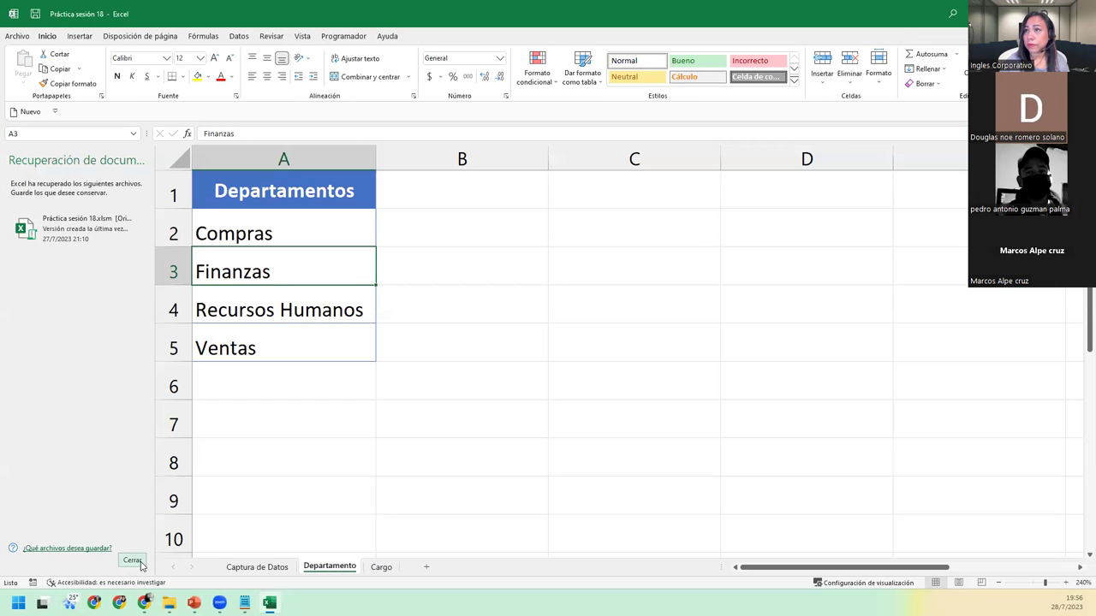
Step: Close Document Recovery and review the Cargo, Departamento and Captura de Datos sheets
{"action": "left_click", "coordinate": [133, 561]}
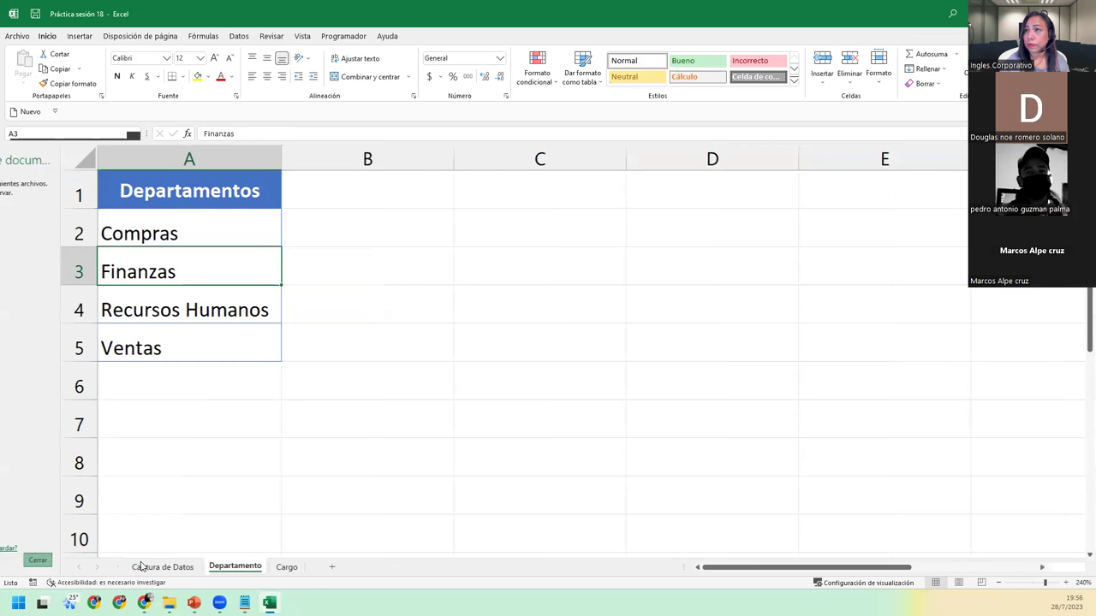
{"action": "left_click", "coordinate": [229, 570]}
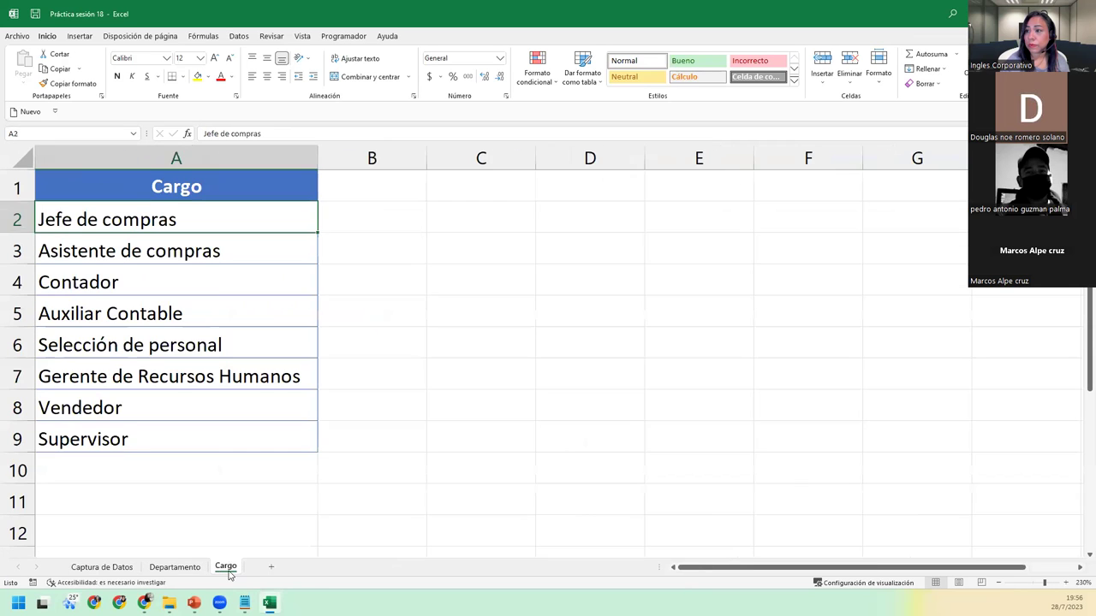
{"action": "left_click", "coordinate": [187, 571]}
{"action": "left_click", "coordinate": [103, 568]}
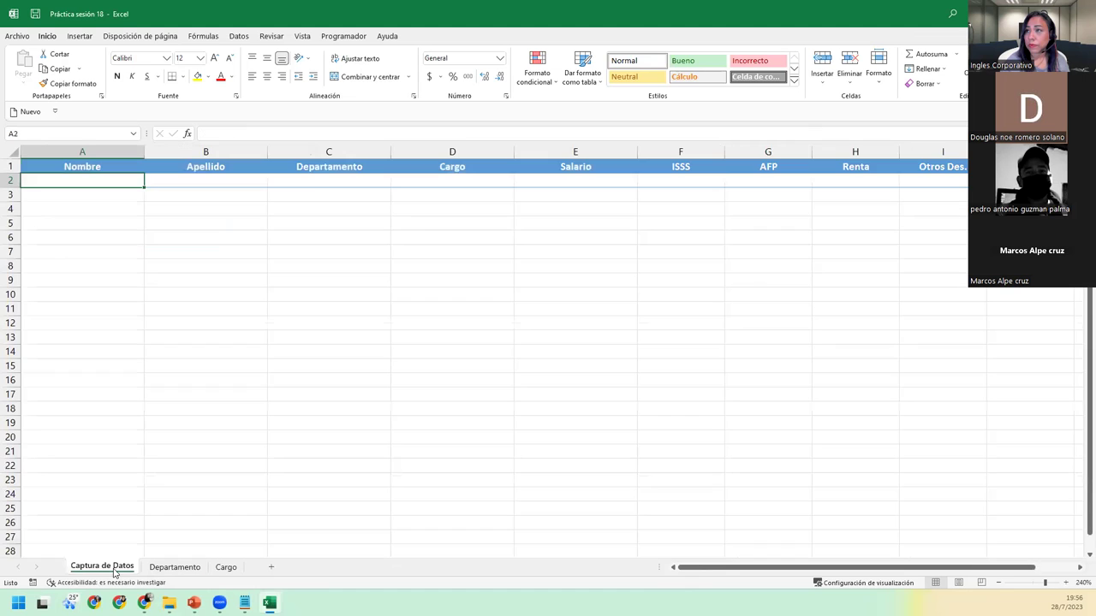
{"action": "left_click", "coordinate": [174, 567]}
{"action": "left_click", "coordinate": [226, 567]}
{"action": "left_click", "coordinate": [183, 568]}
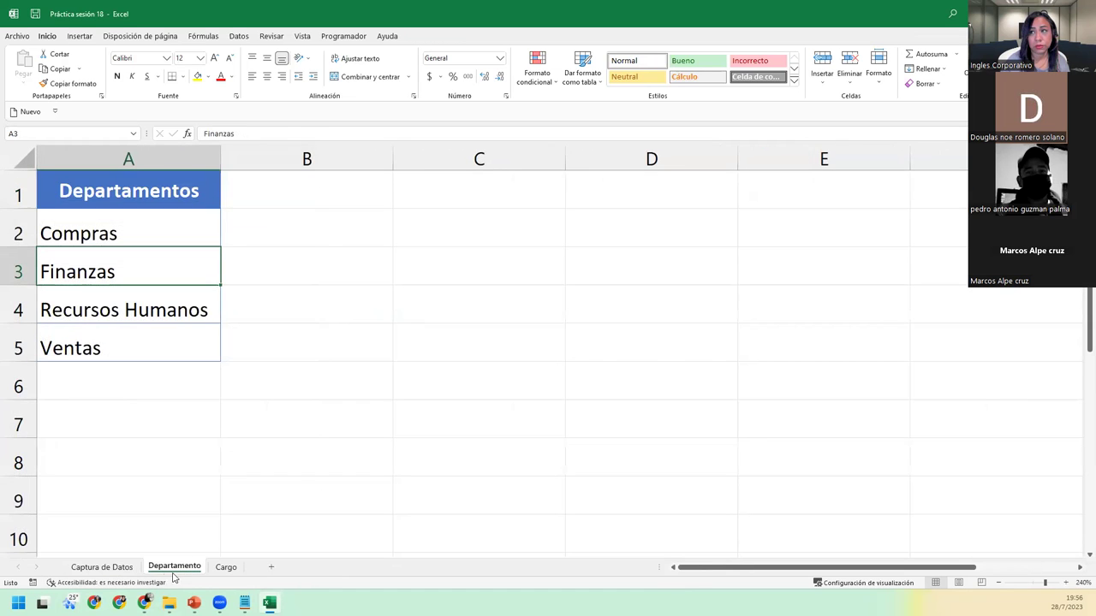
{"action": "left_click", "coordinate": [128, 569]}
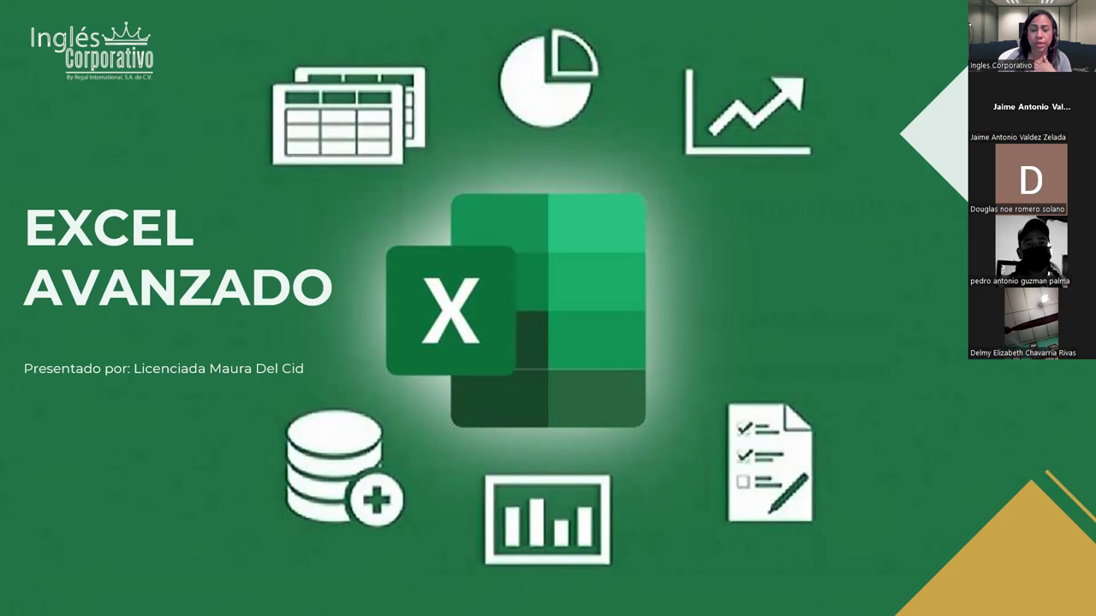
Step: Advance the slideshow from the title slide to the AGENDA slide
{"action": "key", "text": "Right"}
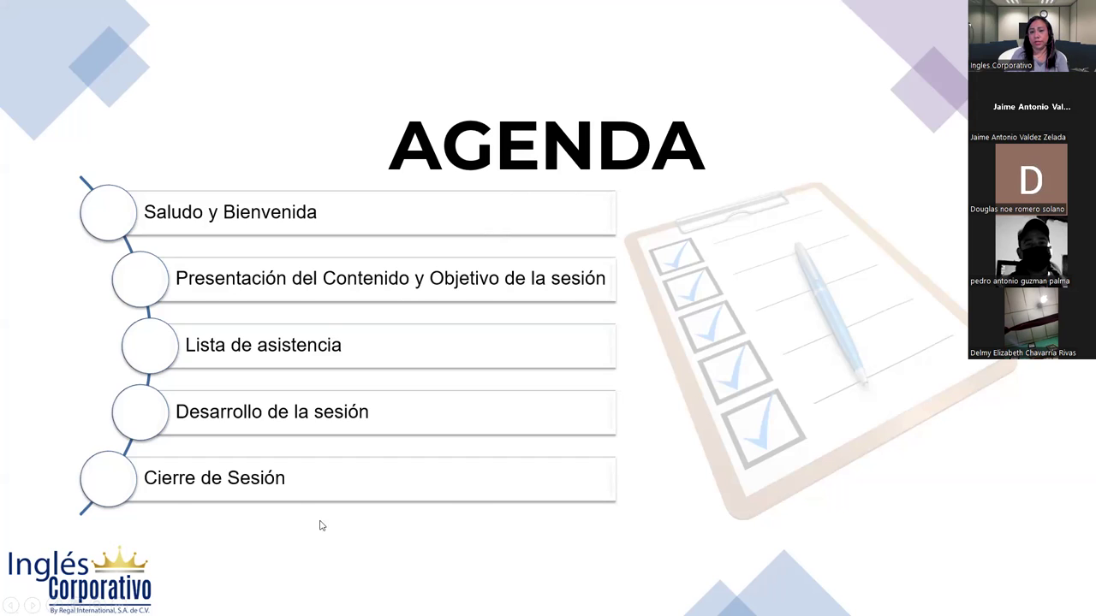
Step: Advance to the CONTENIDO SESIÓN 19: Programando en VBA slide
{"action": "key", "text": "Right"}
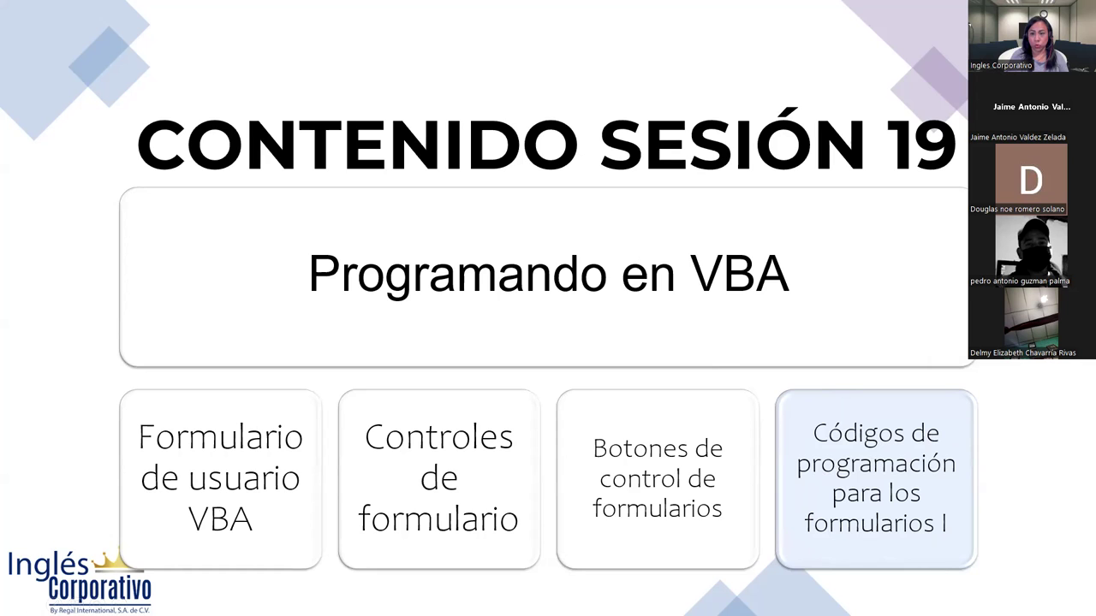
Step: Advance to the OBJETIVO DEL CÓDIGO DE PROGRAMACIÓN slide with its six aims
{"action": "key", "text": "Right"}
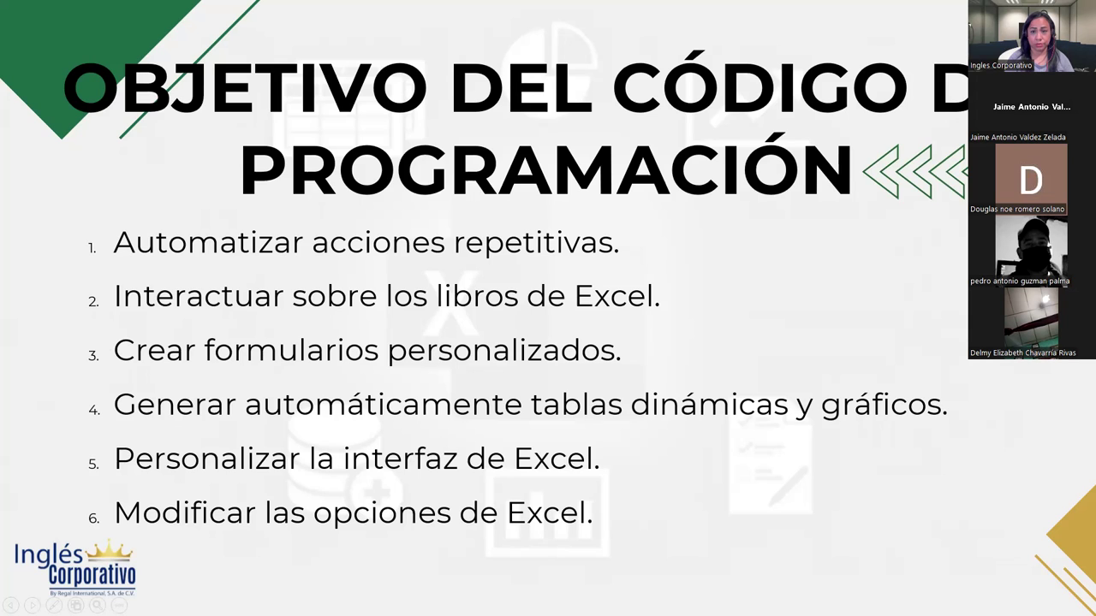
Step: Advance to the slide defining procedures and the Sub, Function and Property types
{"action": "key", "text": "Right"}
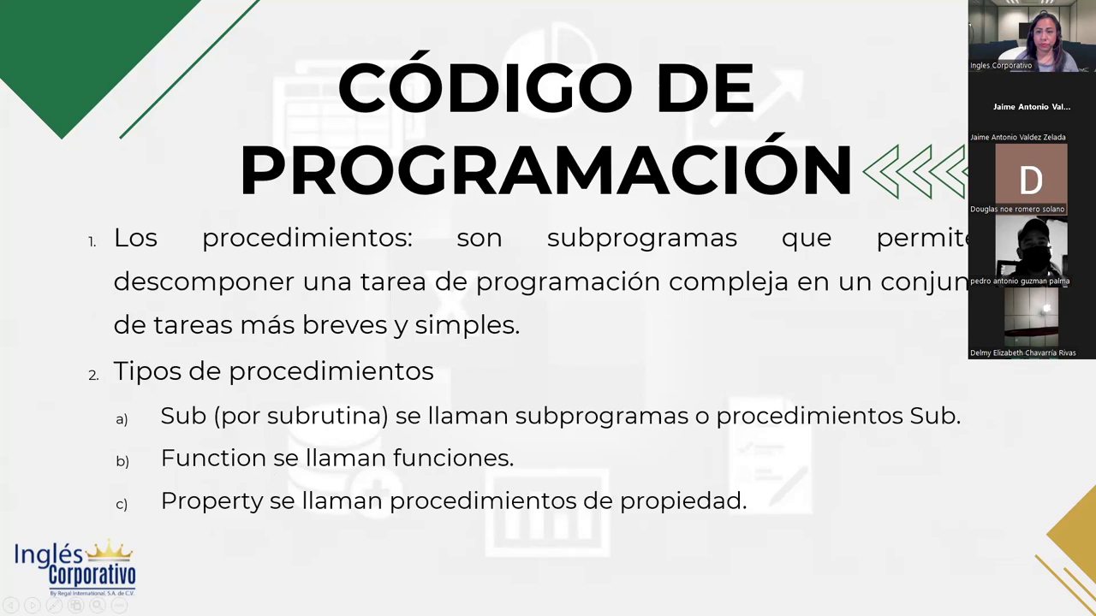
Step: Advance toward the PROCEDIMIENTO SUB slide with the Private Sub Terminar() example
{"action": "key", "text": "Right"}
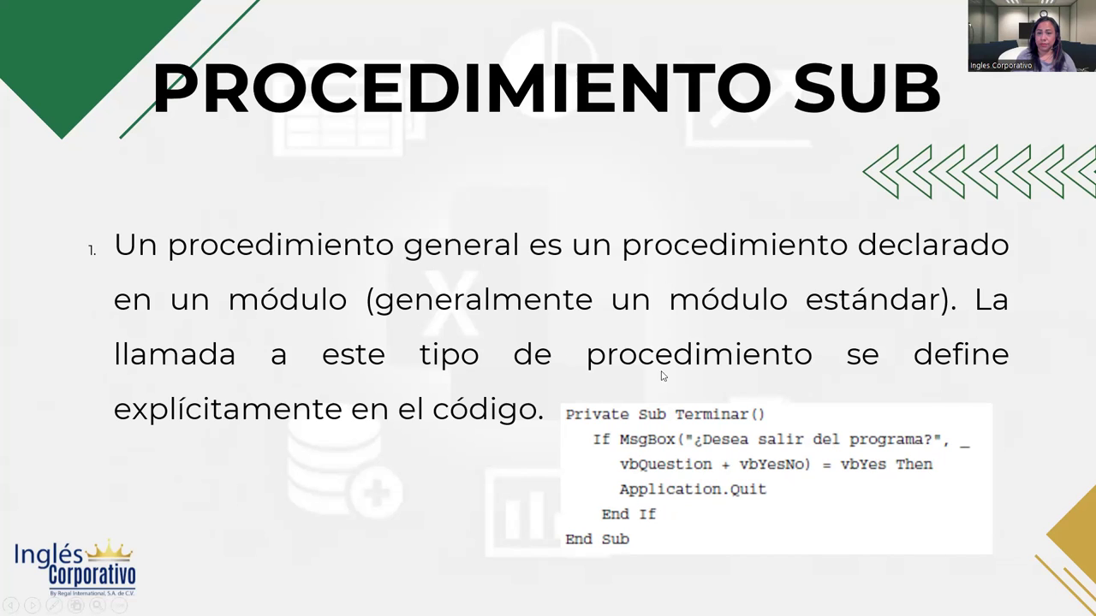
Step: Advance to the event-procedure slide showing the Private Sub Workbook_Open() example
{"action": "key", "text": "Right"}
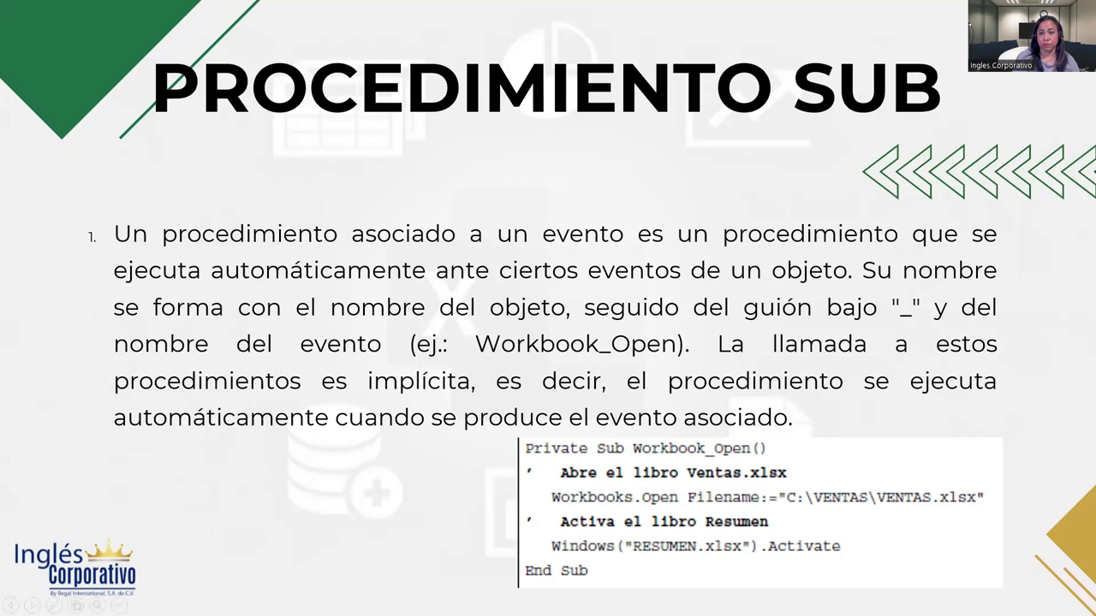
Step: Advance to the slide with the Function Terminar() As Boolean example
{"action": "key", "text": "Right"}
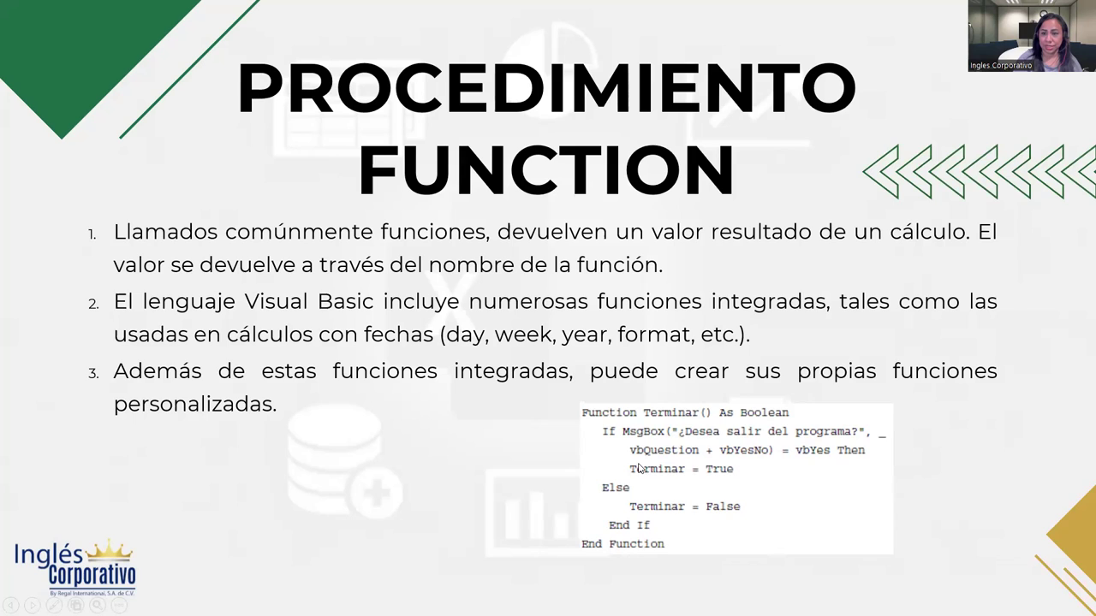
Step: Advance to the VARIABLES slide listing types from Numéricas to Objeto
{"action": "key", "text": "Right"}
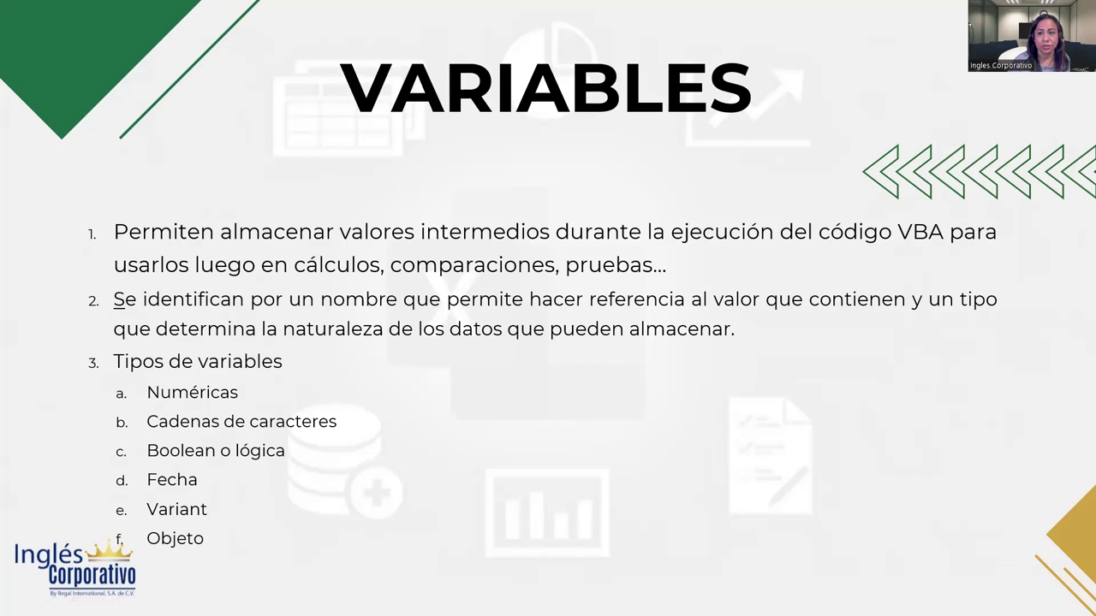
Step: Advance the slideshow to the DESARROLLO slide showing the UserFormEjercicio form
{"action": "key", "text": "Right"}
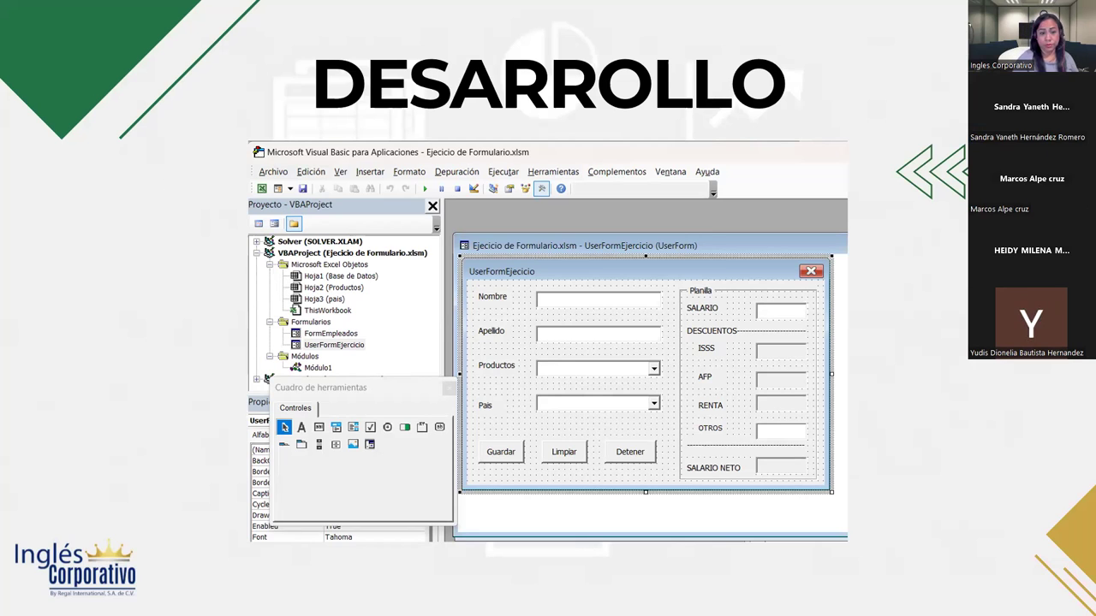
Step: Save the workbook as macro-enabled 'Práctica sesión 19', changing the session number from 18
{"action": "key", "text": "alt+Tab"}
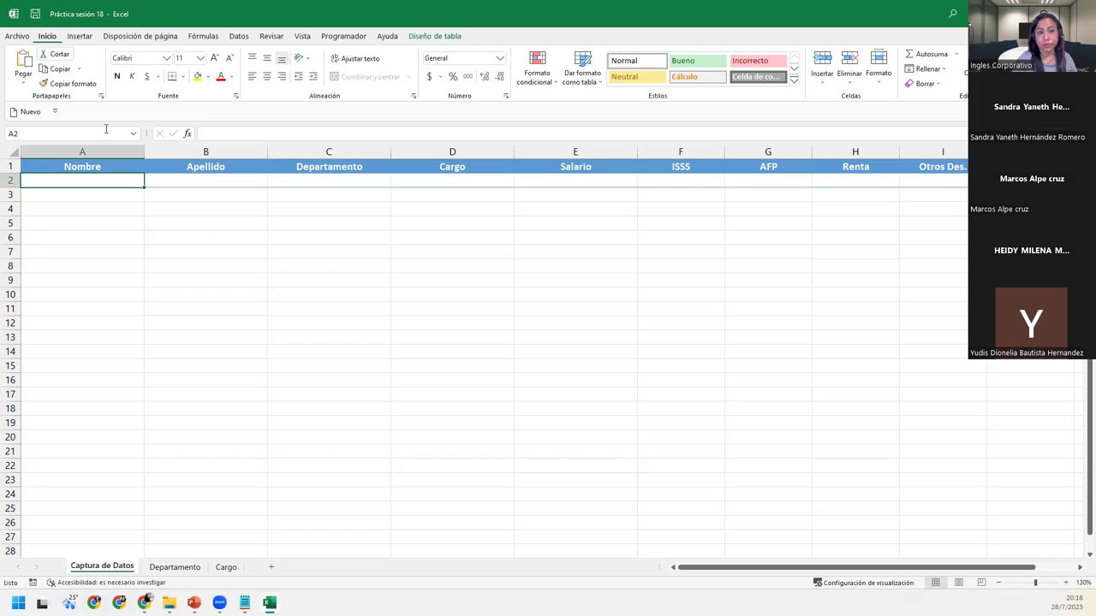
{"action": "left_click", "coordinate": [17, 36]}
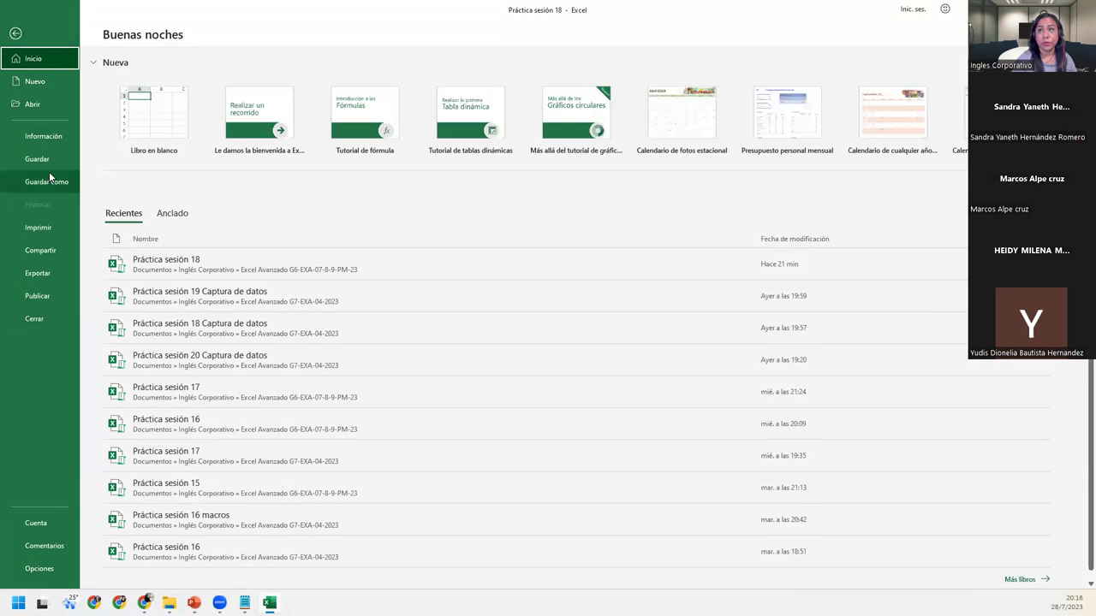
{"action": "left_click", "coordinate": [51, 181]}
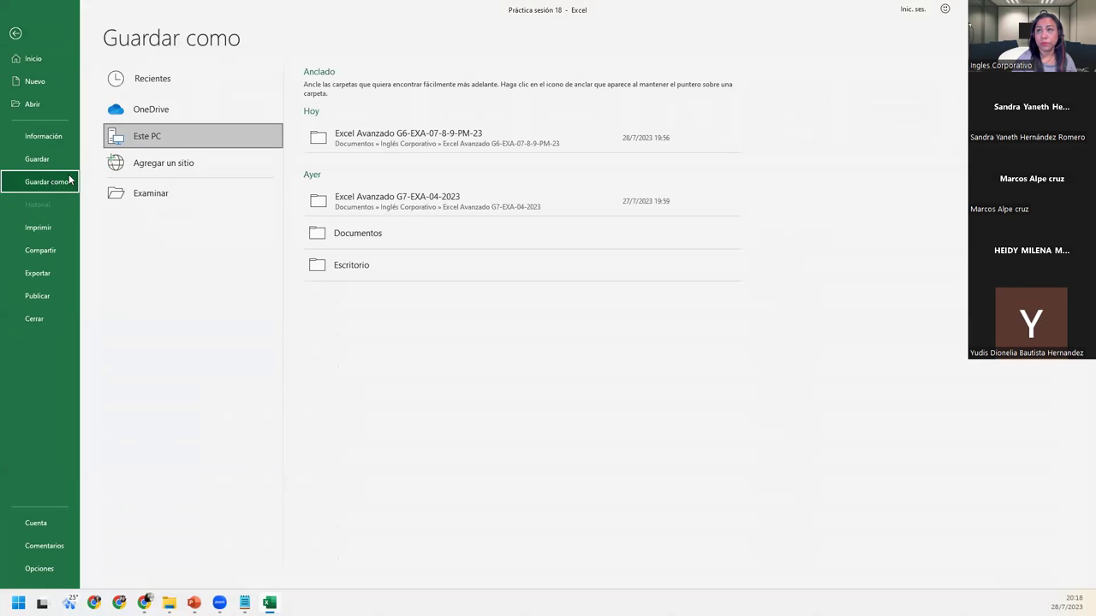
{"action": "left_click", "coordinate": [176, 194]}
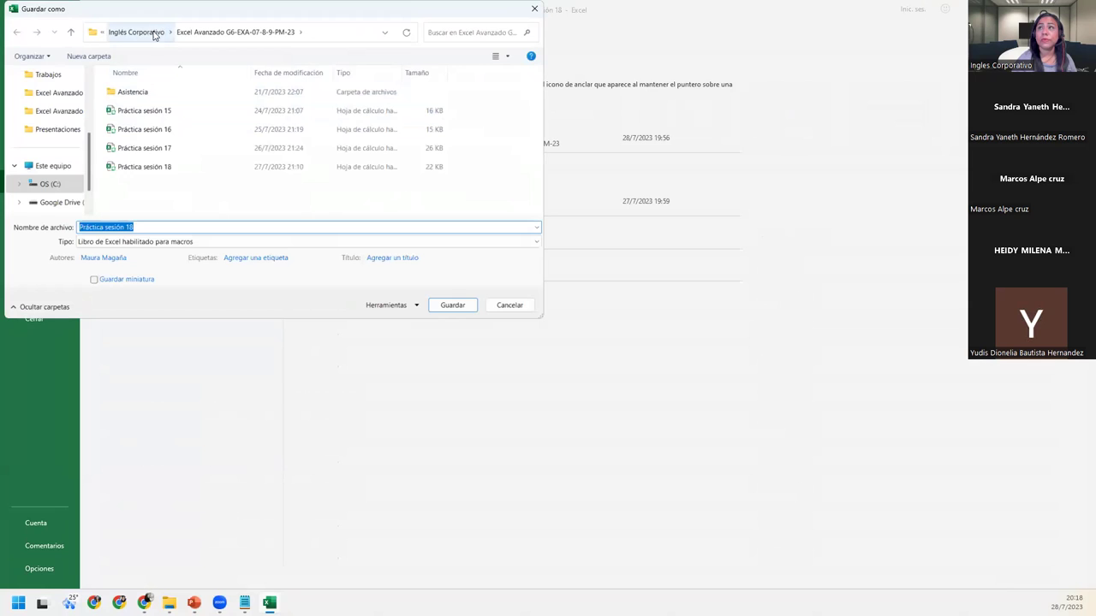
{"action": "left_click", "coordinate": [126, 243]}
{"action": "left_click", "coordinate": [126, 245]}
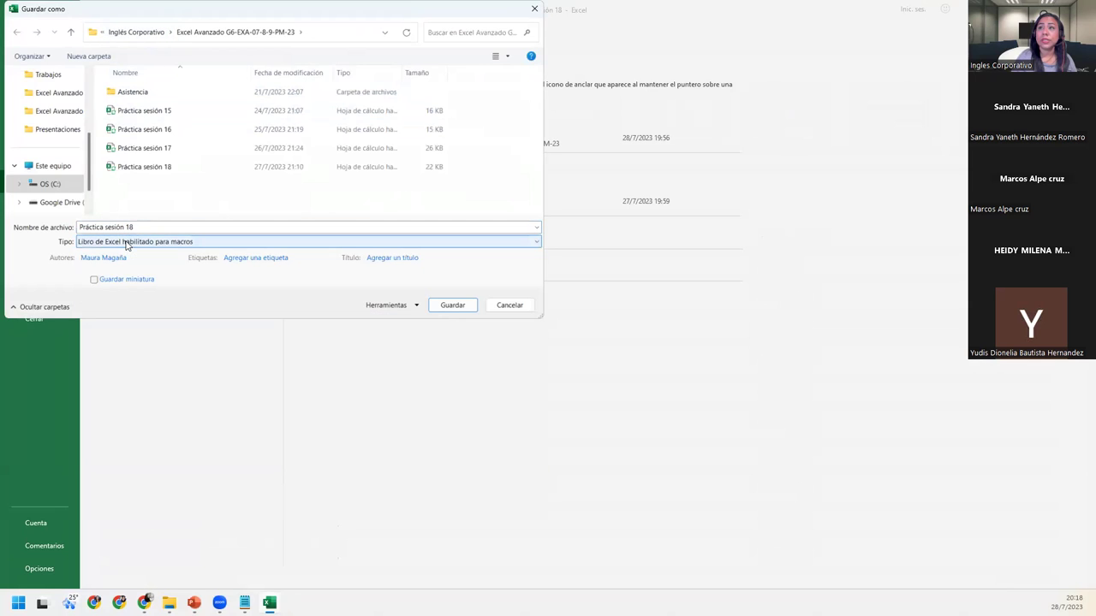
{"action": "left_click", "coordinate": [142, 228]}
{"action": "left_click", "coordinate": [142, 229]}
{"action": "key", "text": "BackSpace"}
{"action": "type", "text": "9"}
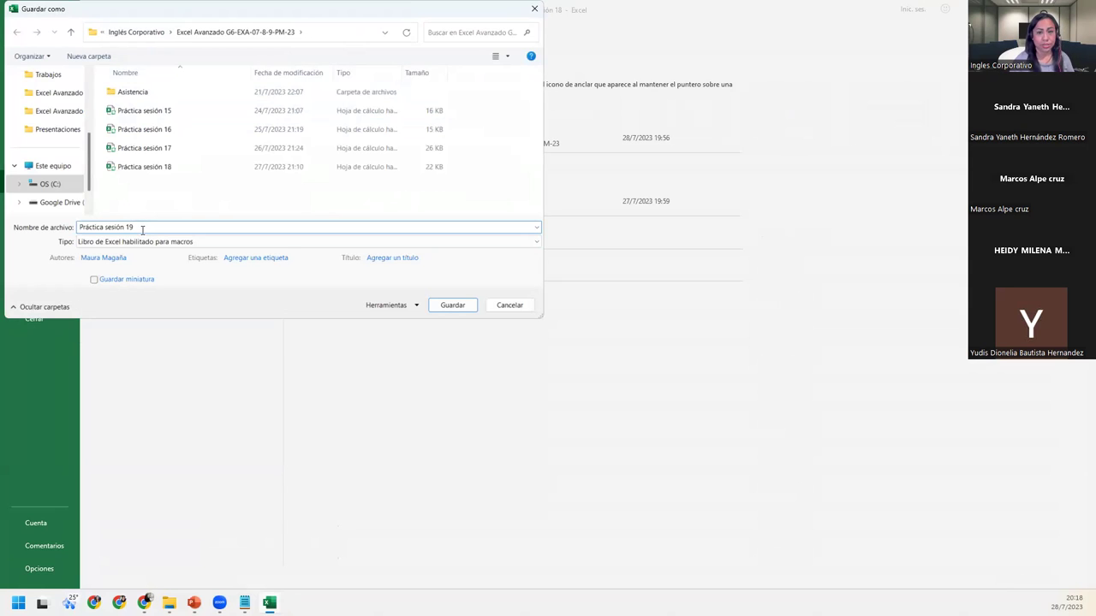
{"action": "left_click", "coordinate": [459, 308]}
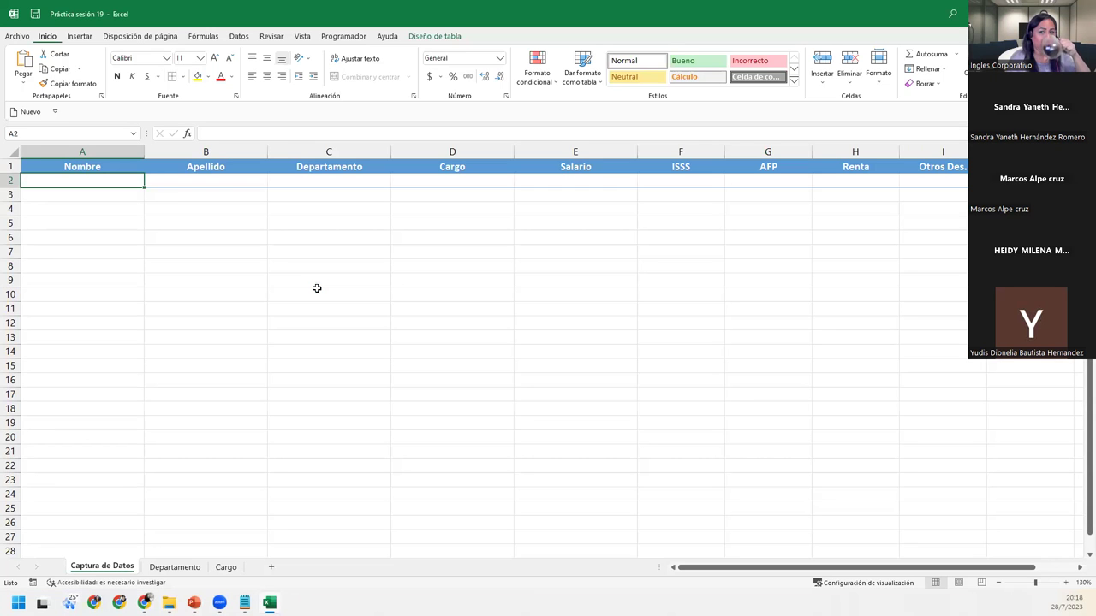
Step: Show the Departamento sheet listing Compras, Finanzas, Recursos Humanos and Ventas
{"action": "key", "text": "alt+Tab"}
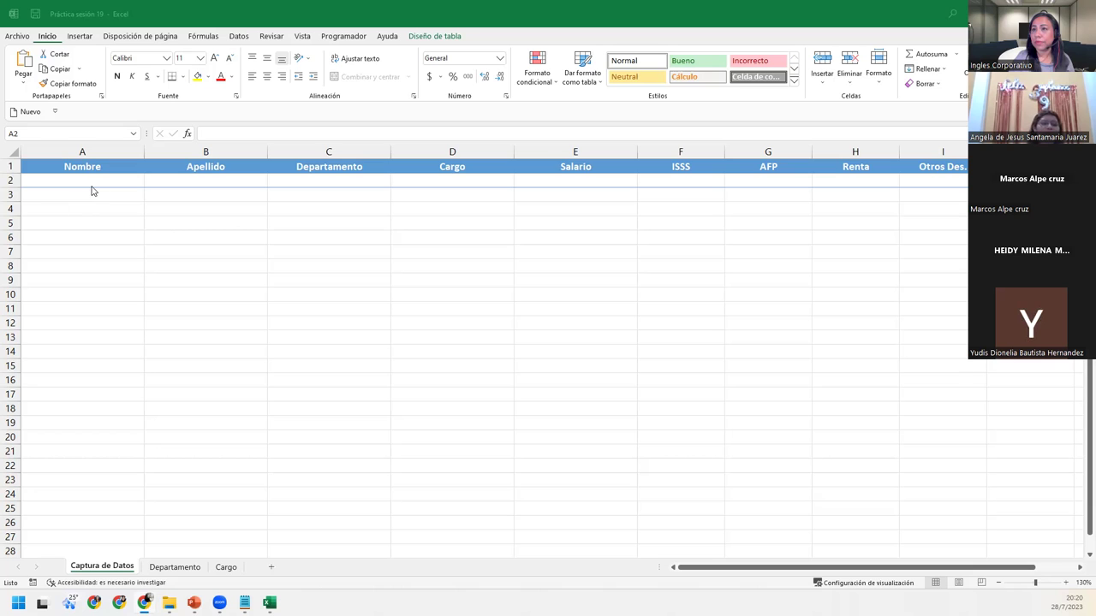
{"action": "left_click", "coordinate": [175, 569]}
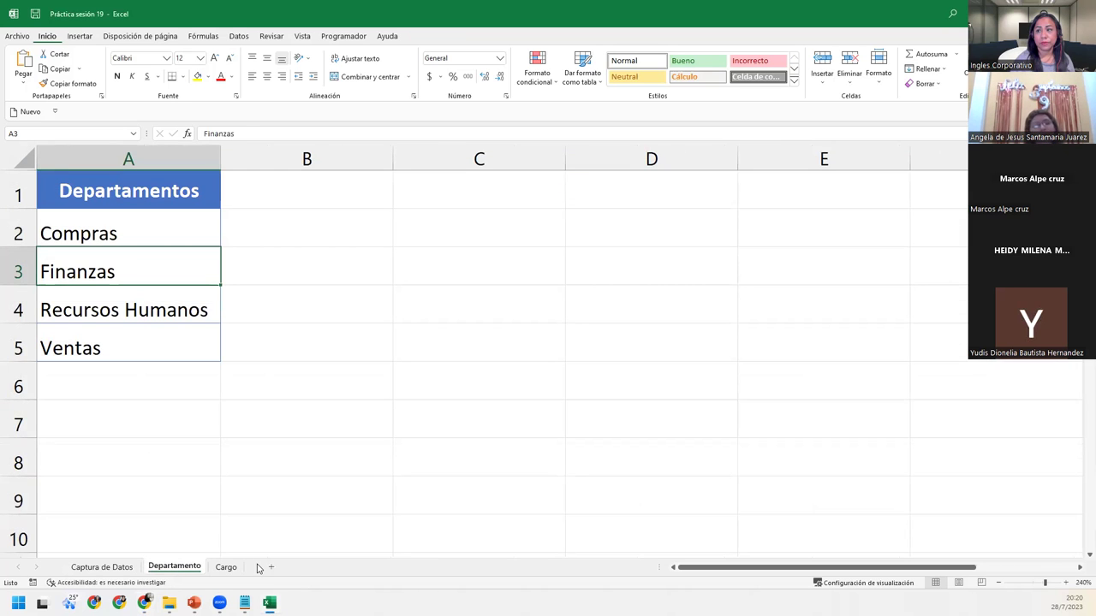
Step: Review the Cargo sheet's list, then return to the Departamento sheet
{"action": "left_click", "coordinate": [227, 568]}
{"action": "left_click", "coordinate": [176, 569]}
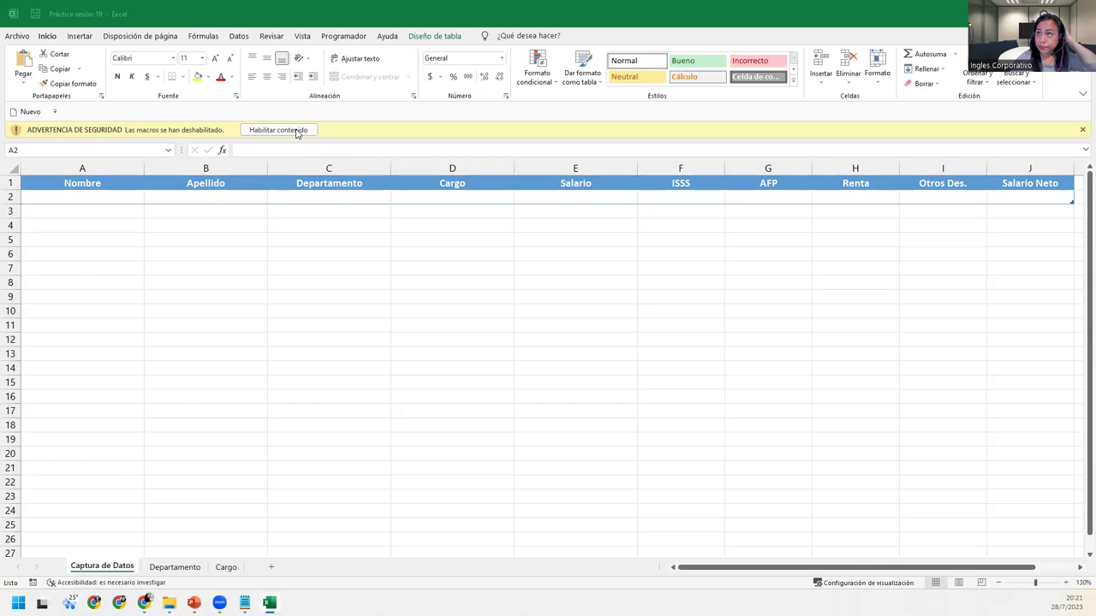
Step: Back in the workbook, enable its macros with Habilitar contenido
{"action": "key", "text": "alt+Tab"}
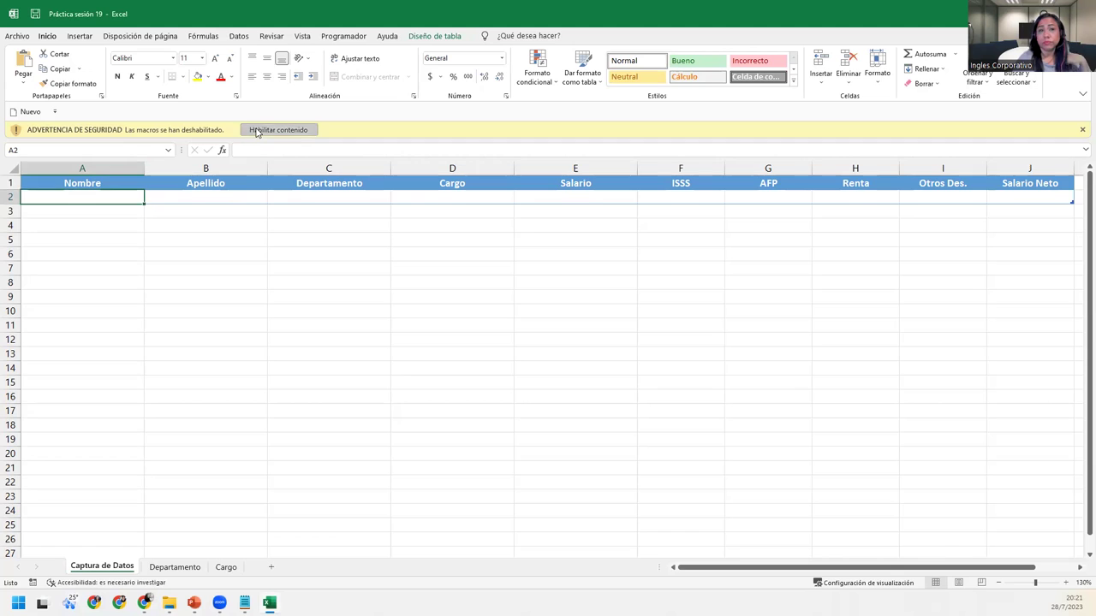
{"action": "left_click", "coordinate": [256, 129]}
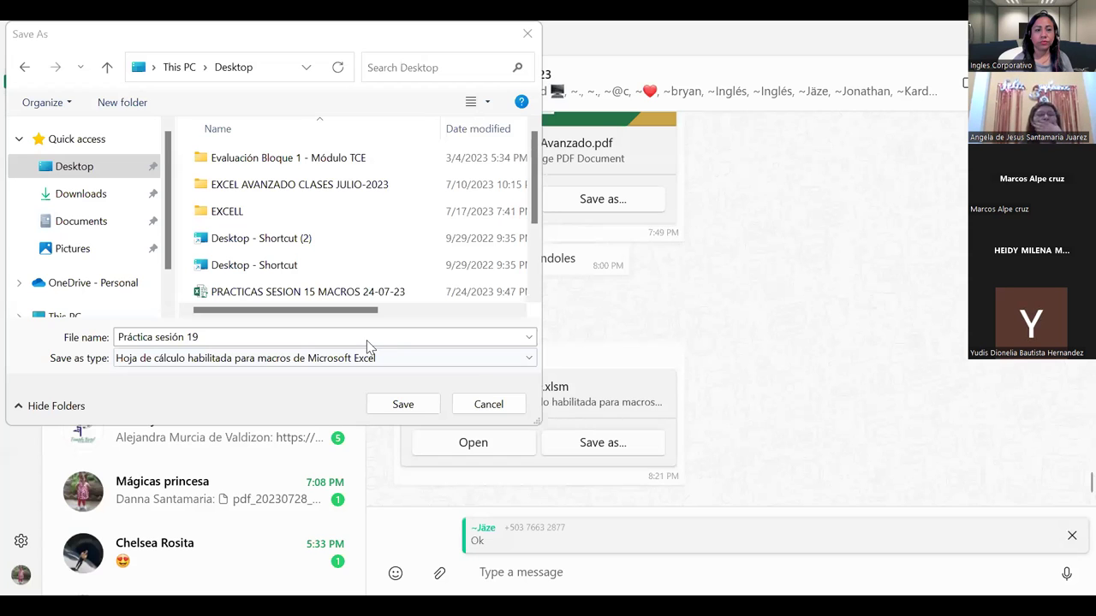
Step: Reopen Save as for the shared xlsm, target the Desktop, and name it 'Práctica sesión 19 28-07-23'
{"action": "left_click", "coordinate": [528, 36]}
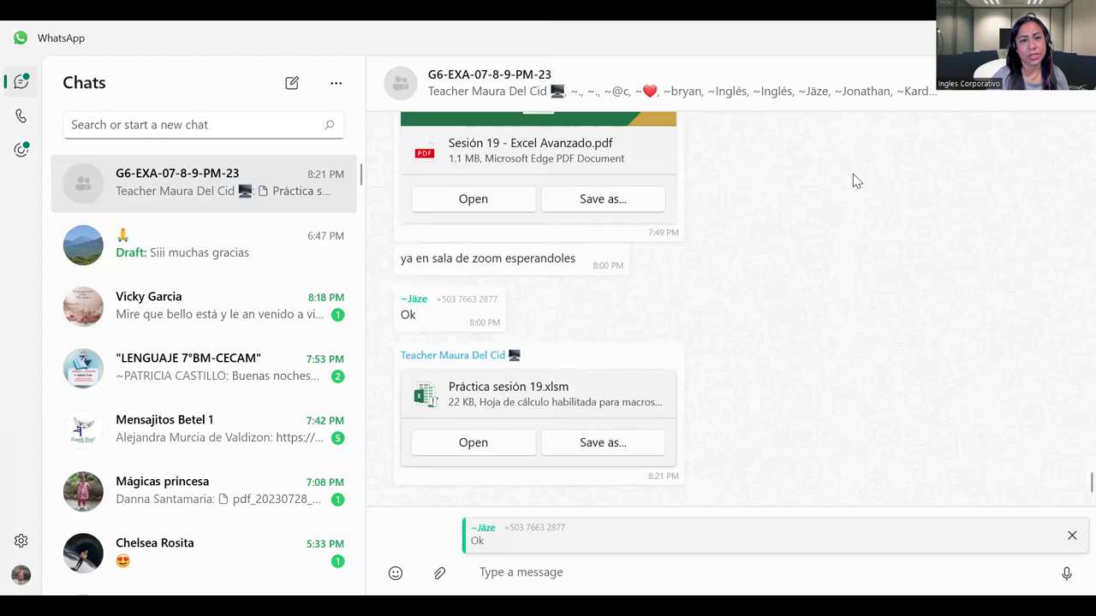
{"action": "left_click", "coordinate": [615, 445]}
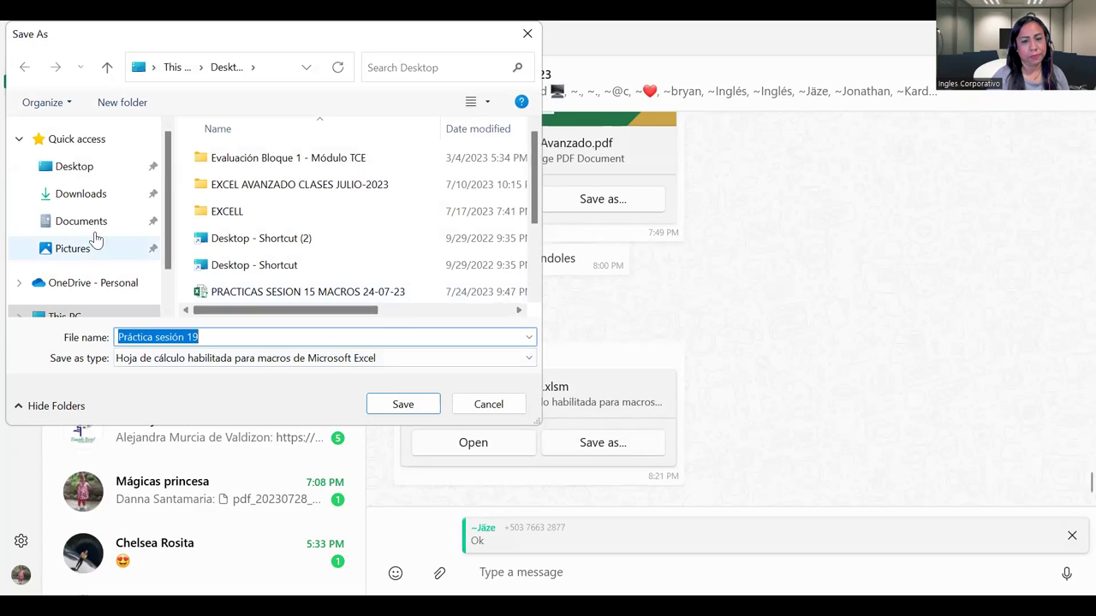
{"action": "left_click", "coordinate": [81, 175]}
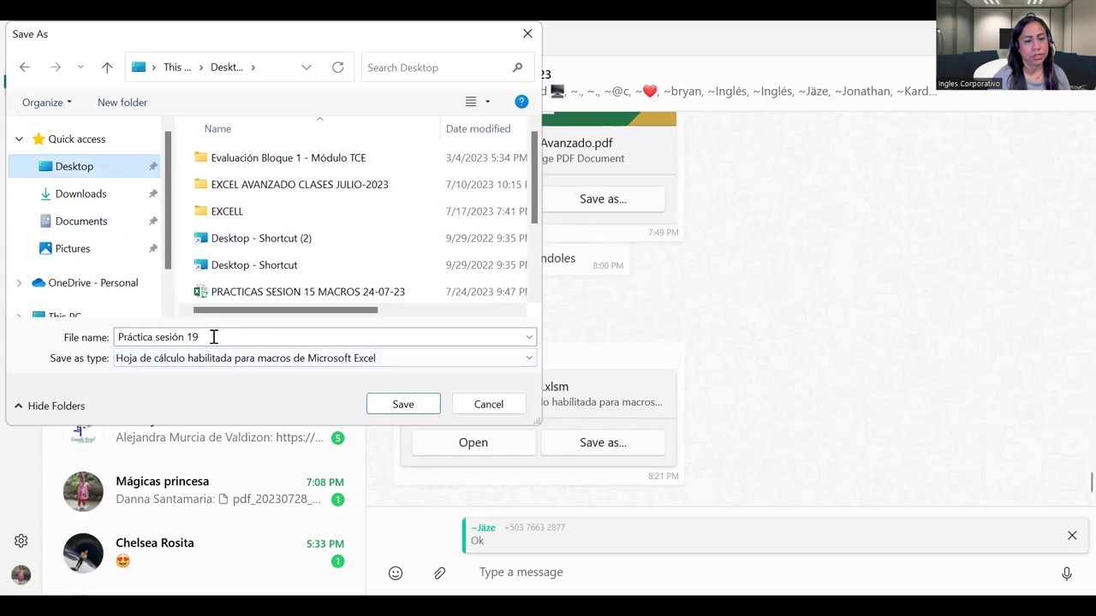
{"action": "triple_click", "coordinate": [248, 337]}
{"action": "double_click", "coordinate": [250, 336]}
{"action": "left_click", "coordinate": [250, 336]}
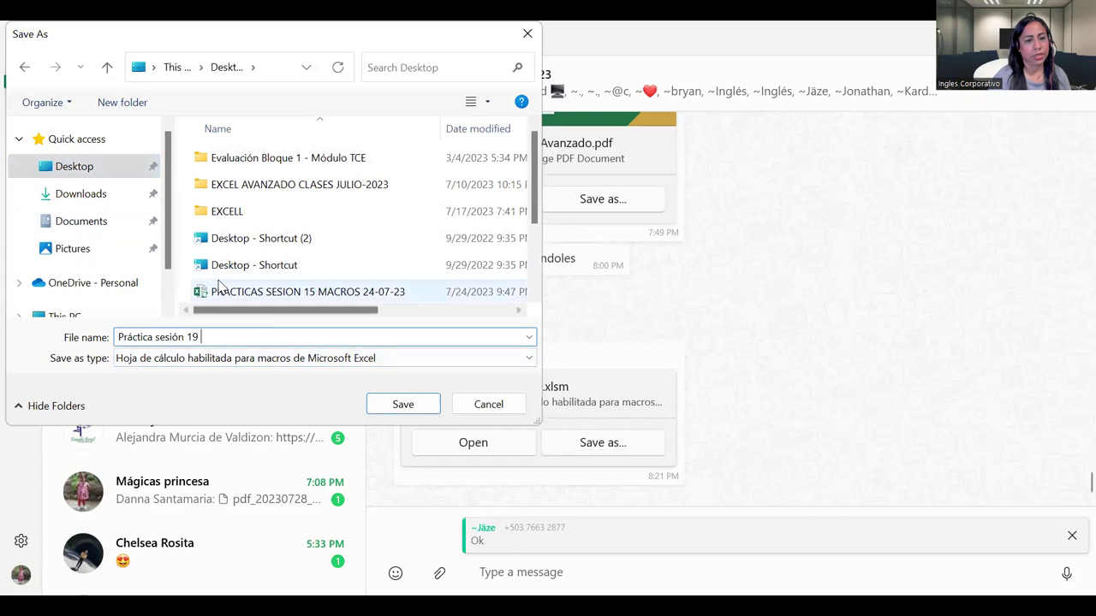
{"action": "type", "text": "28-"}
{"action": "type", "text": "-7"}
{"action": "type", "text": "-23"}
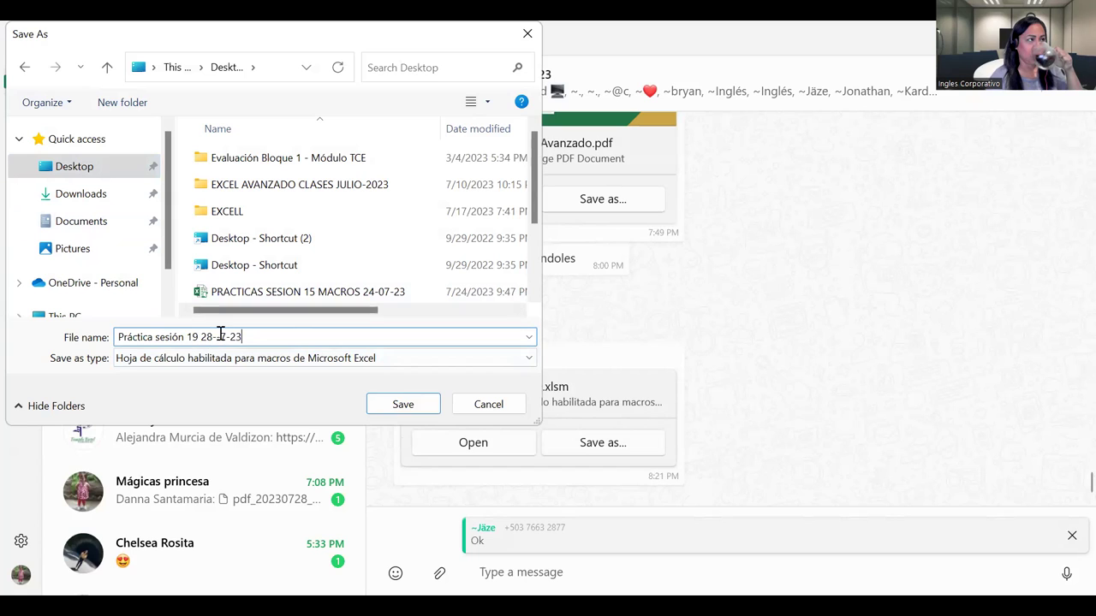
{"action": "left_click", "coordinate": [217, 337]}
{"action": "type", "text": "0"}
{"action": "key", "text": "Tab"}
Step: Save the shared workbook to the Desktop
{"action": "left_click", "coordinate": [401, 405]}
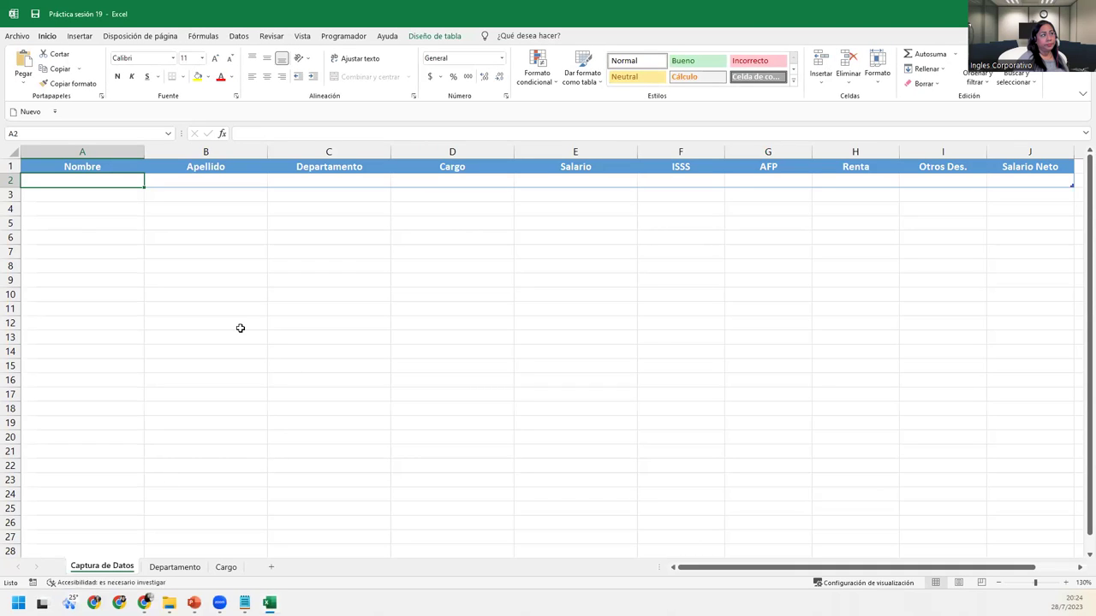
Step: Check the Departamento and Cargo sheets, then return to Captura de Datos
{"action": "left_click", "coordinate": [172, 569]}
{"action": "left_click", "coordinate": [219, 568]}
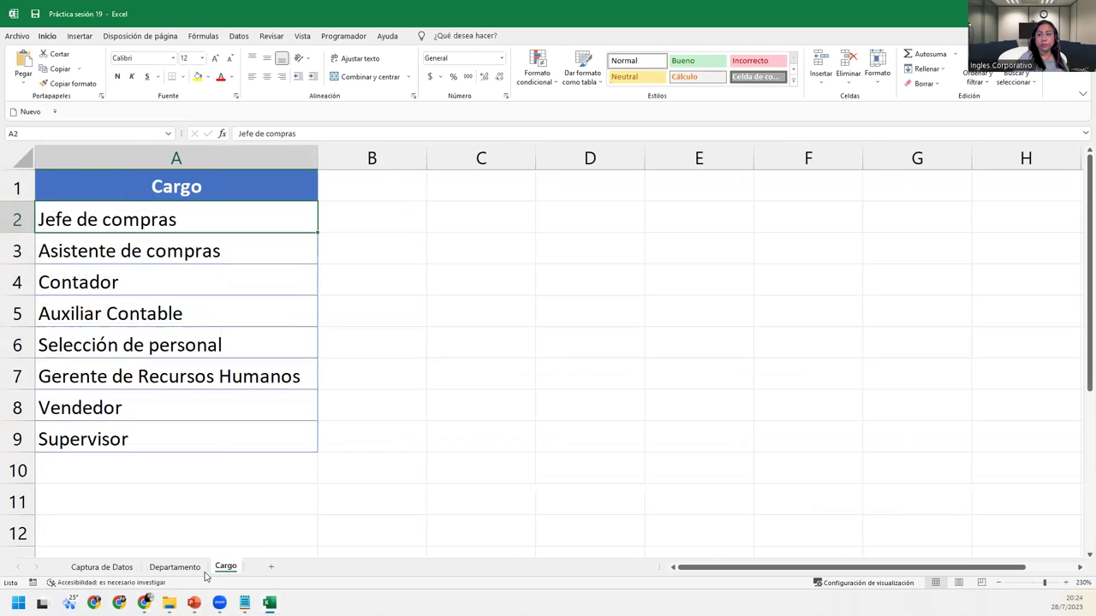
{"action": "left_click", "coordinate": [175, 567]}
{"action": "left_click", "coordinate": [102, 567]}
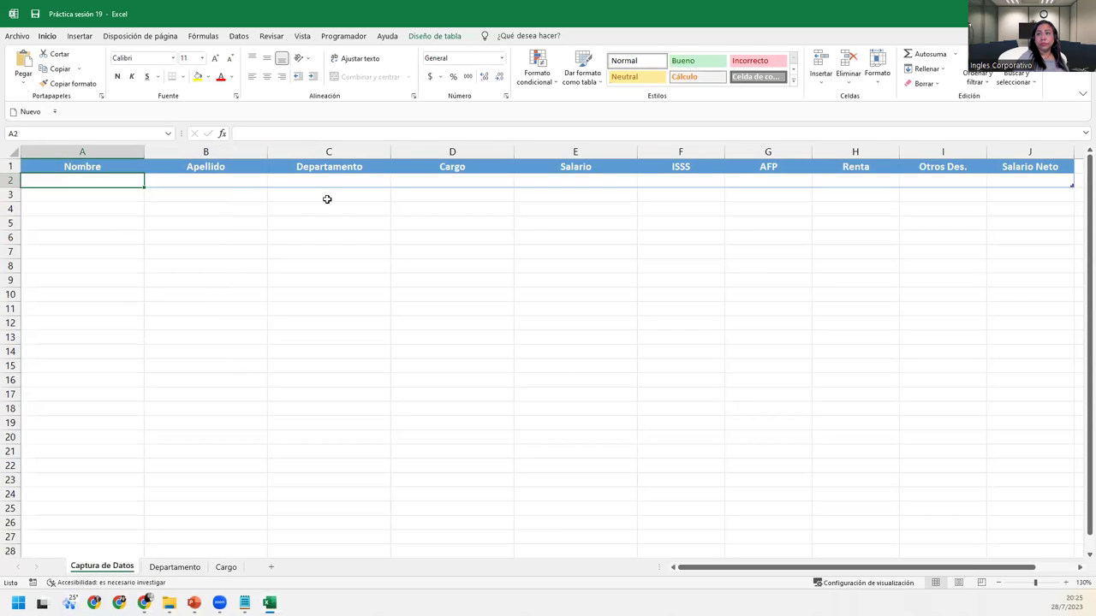
Step: Open the Visual Basic editor from the Programador tab to show FrmCapturaDatos
{"action": "left_click", "coordinate": [341, 36]}
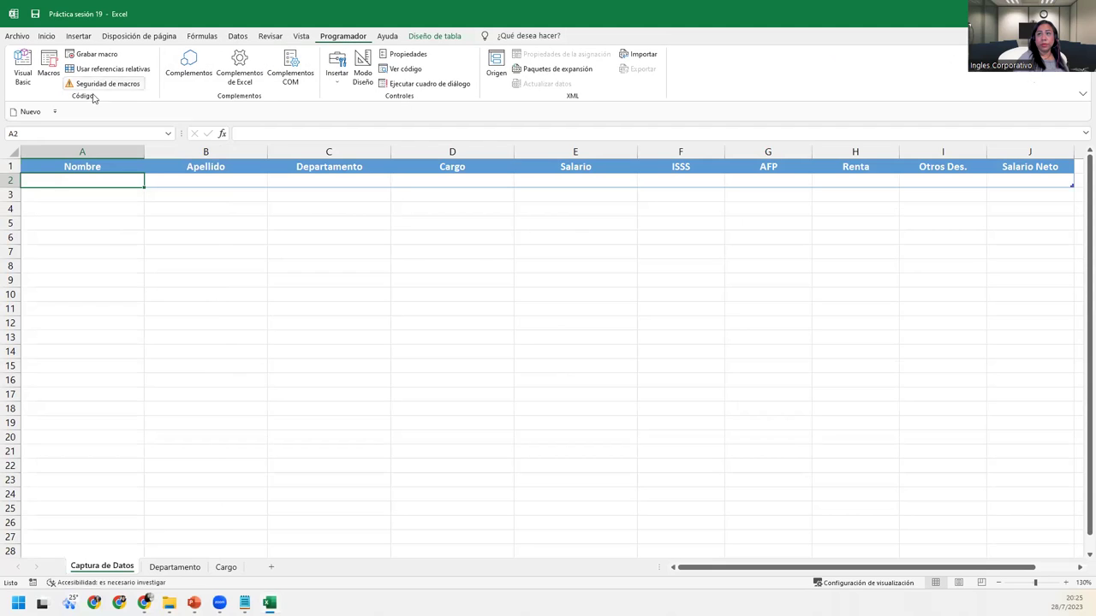
{"action": "left_click", "coordinate": [22, 73]}
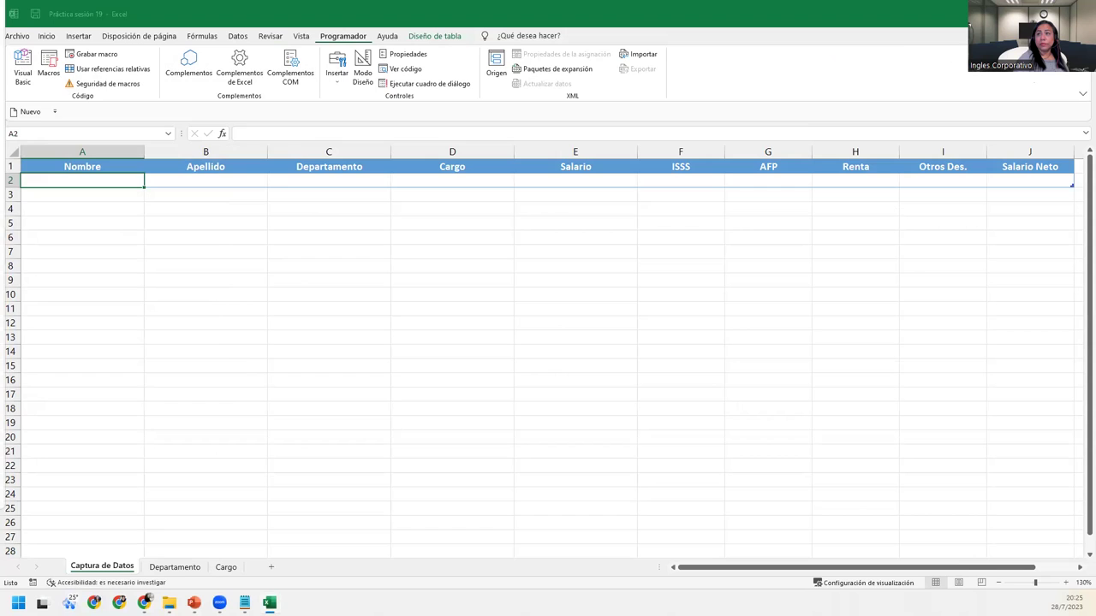
{"action": "key", "text": "alt+F11"}
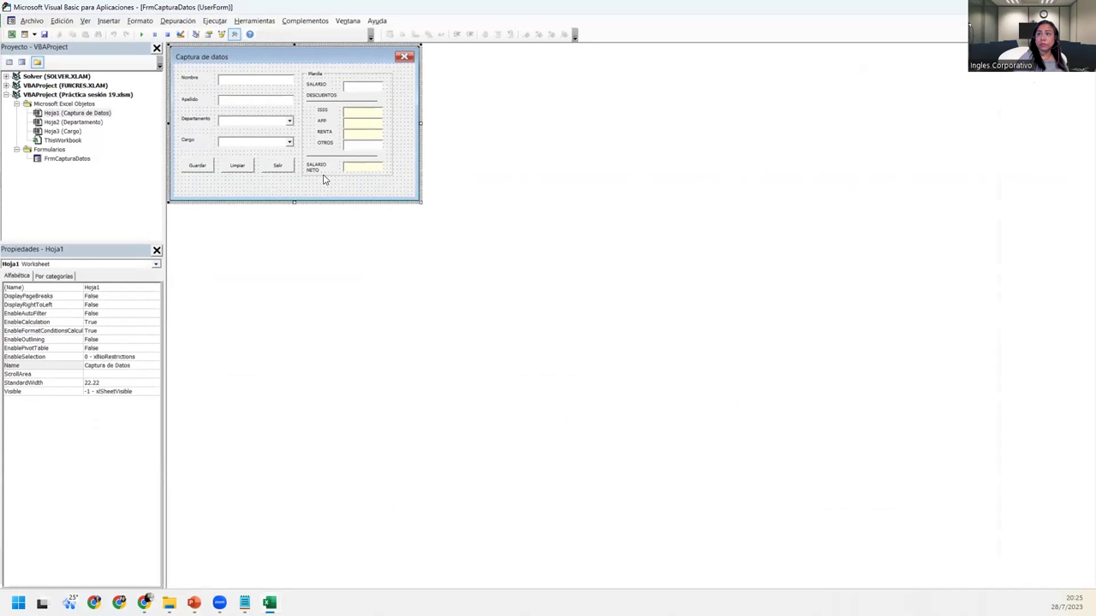
{"action": "left_click", "coordinate": [417, 200]}
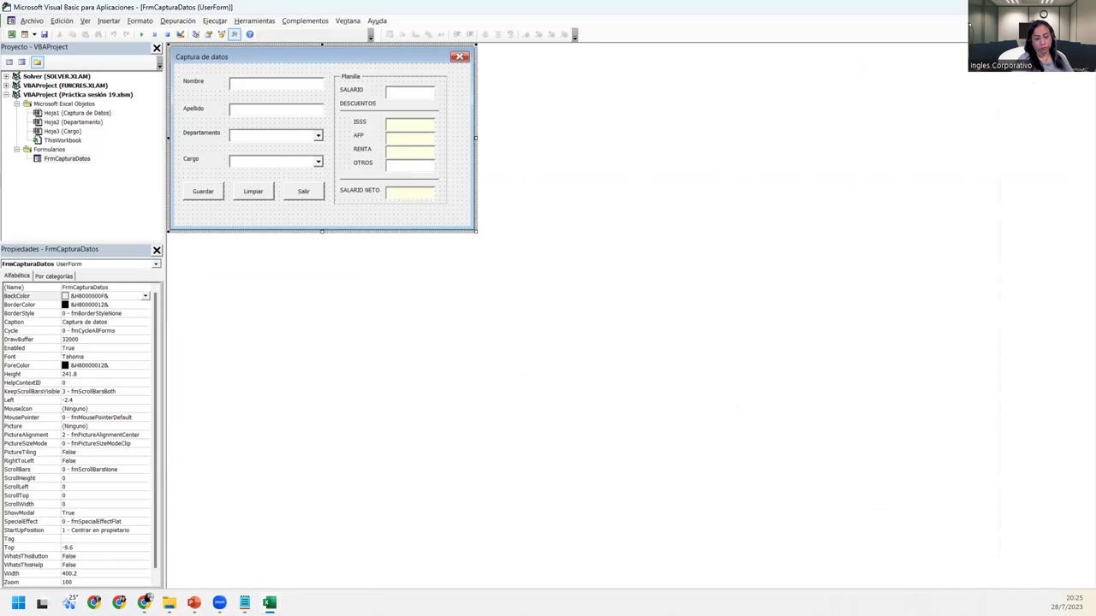
{"action": "left_click", "coordinate": [288, 137]}
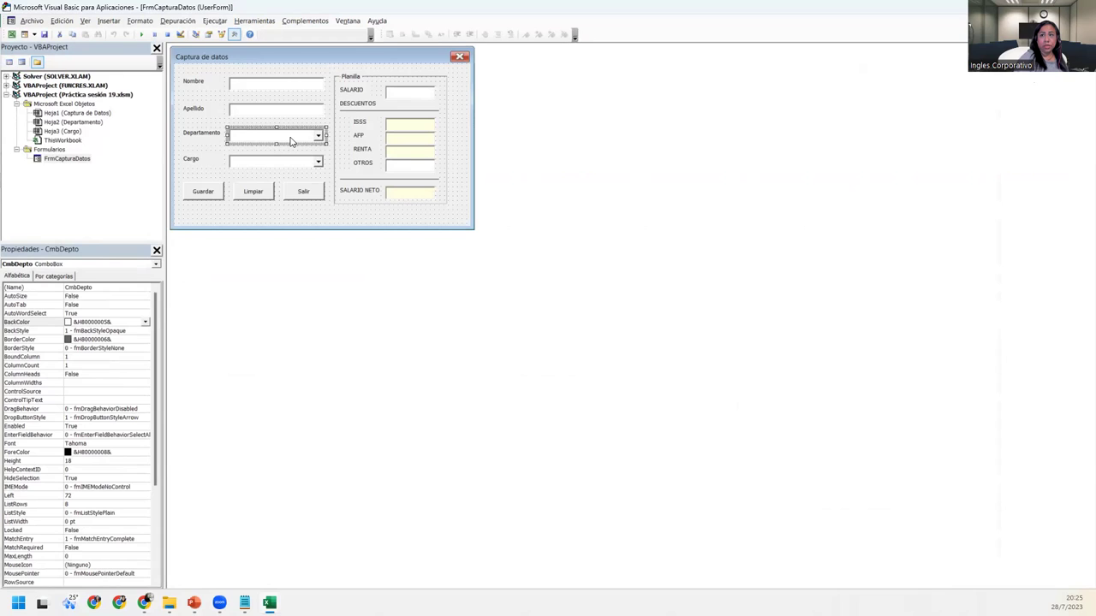
{"action": "left_click", "coordinate": [291, 167]}
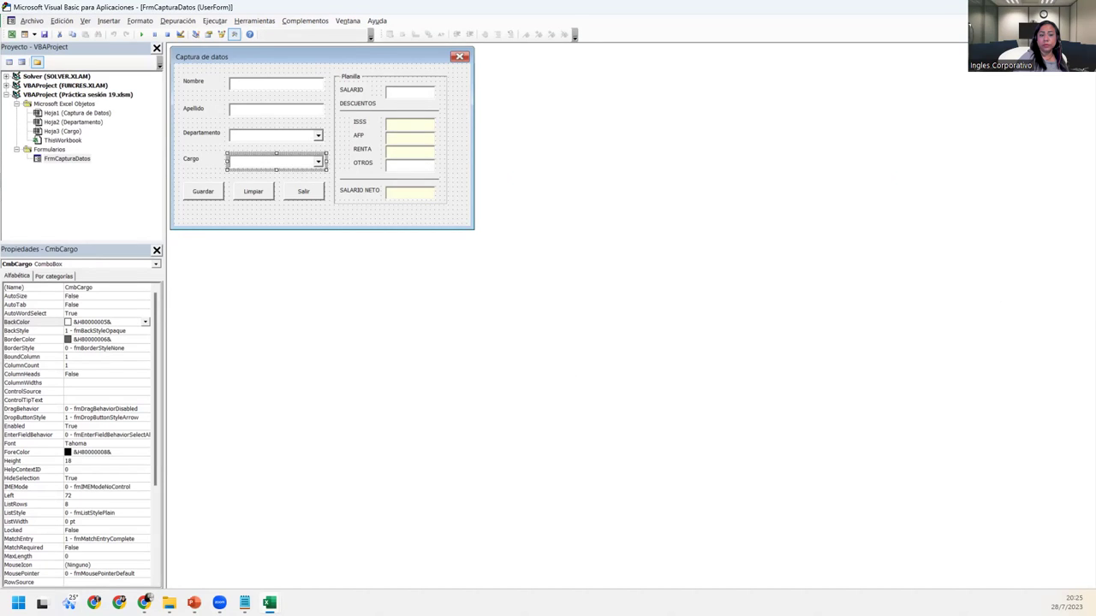
{"action": "key", "text": "F5"}
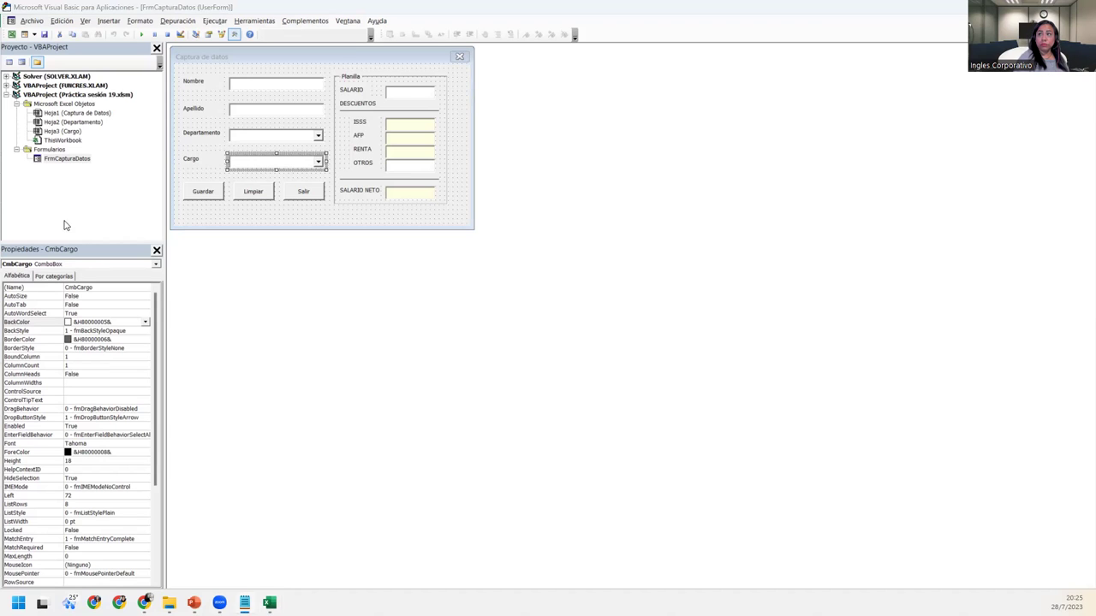
{"action": "left_click", "coordinate": [299, 222]}
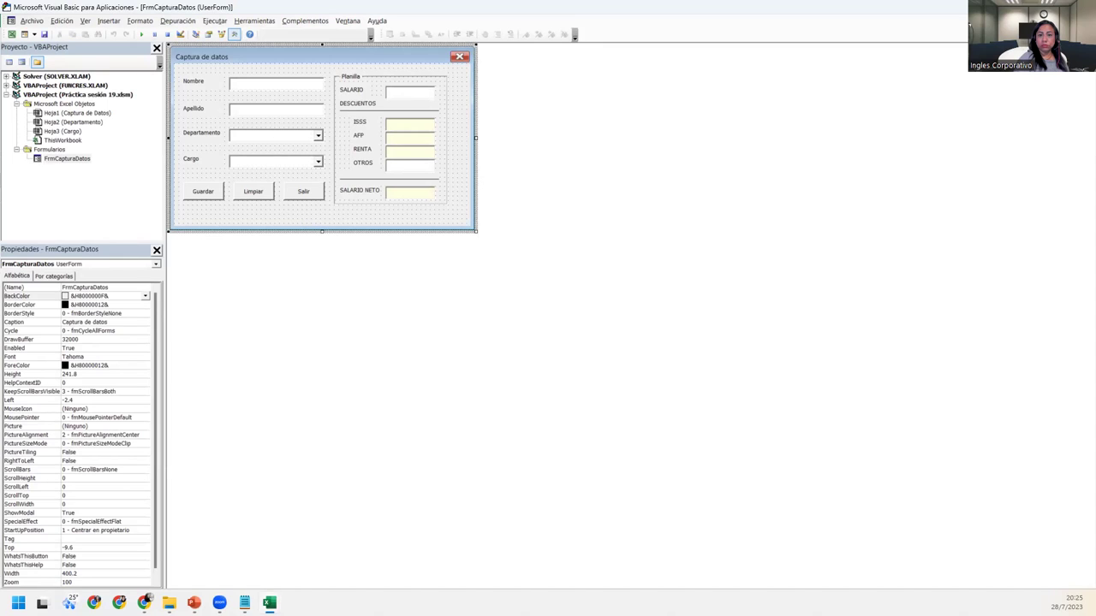
{"action": "key", "text": "F5"}
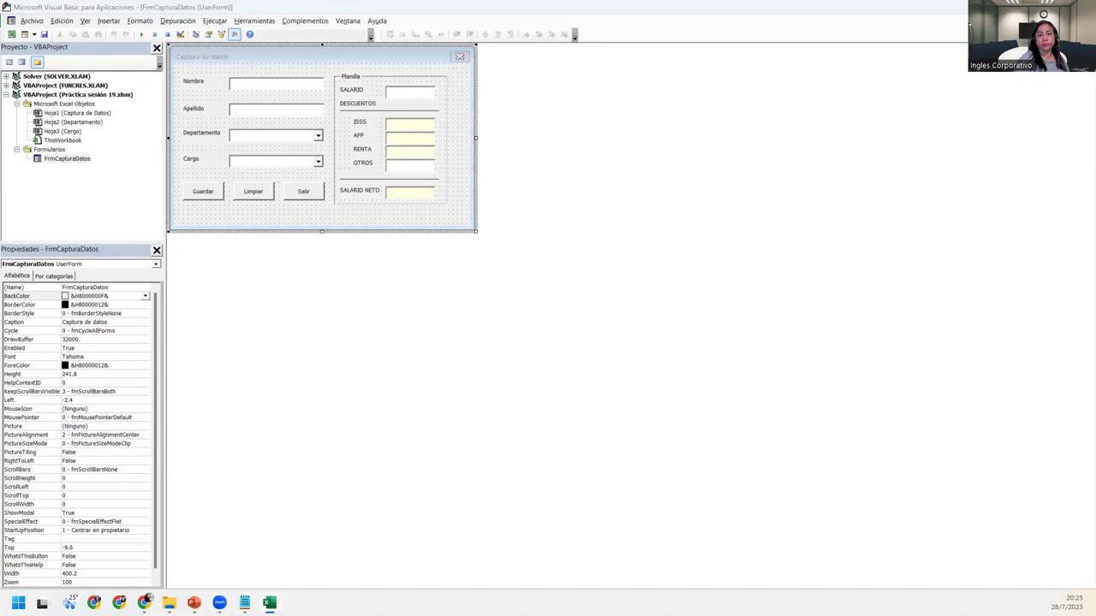
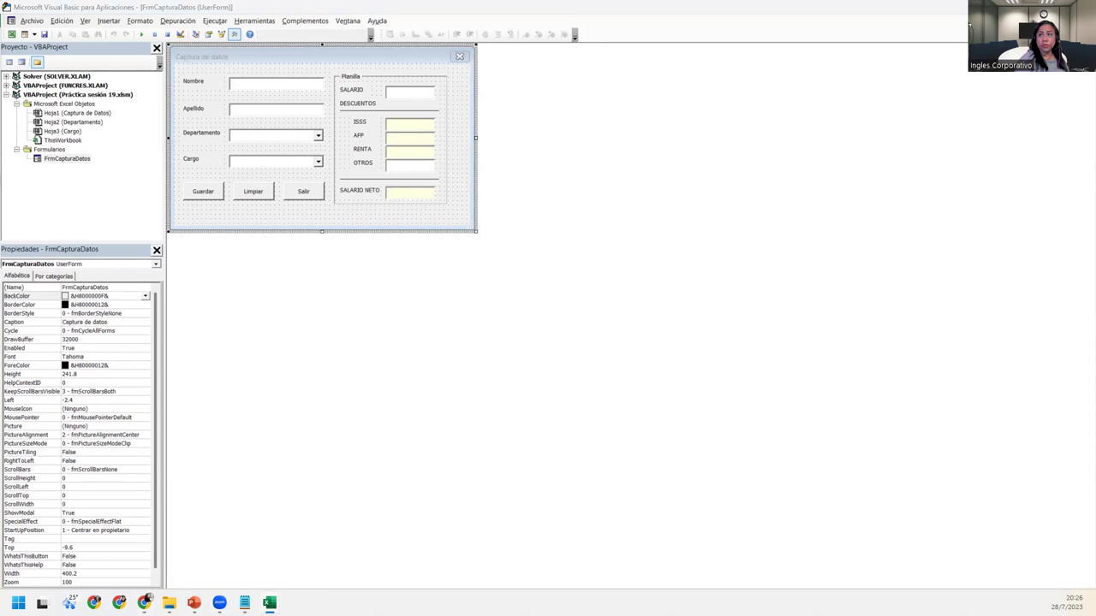
Step: Open the Toolbox, confirm the combo boxes are named CmbDepto and CmbCargo, then select the form
{"action": "left_click", "coordinate": [375, 252]}
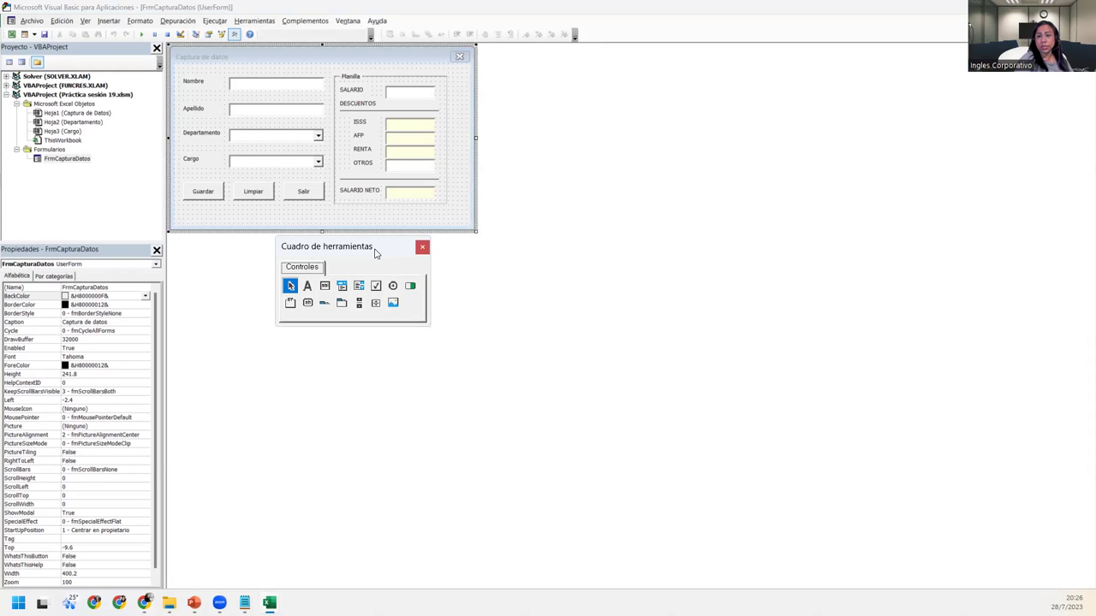
{"action": "left_click", "coordinate": [305, 137]}
{"action": "left_click", "coordinate": [302, 163]}
{"action": "left_click", "coordinate": [298, 137]}
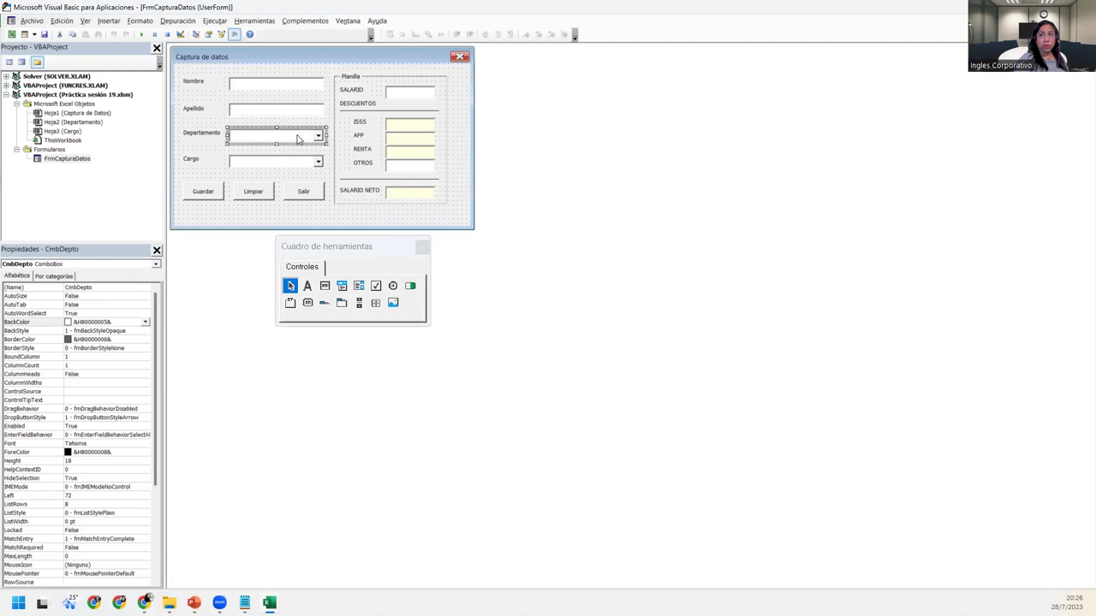
{"action": "left_click", "coordinate": [297, 167]}
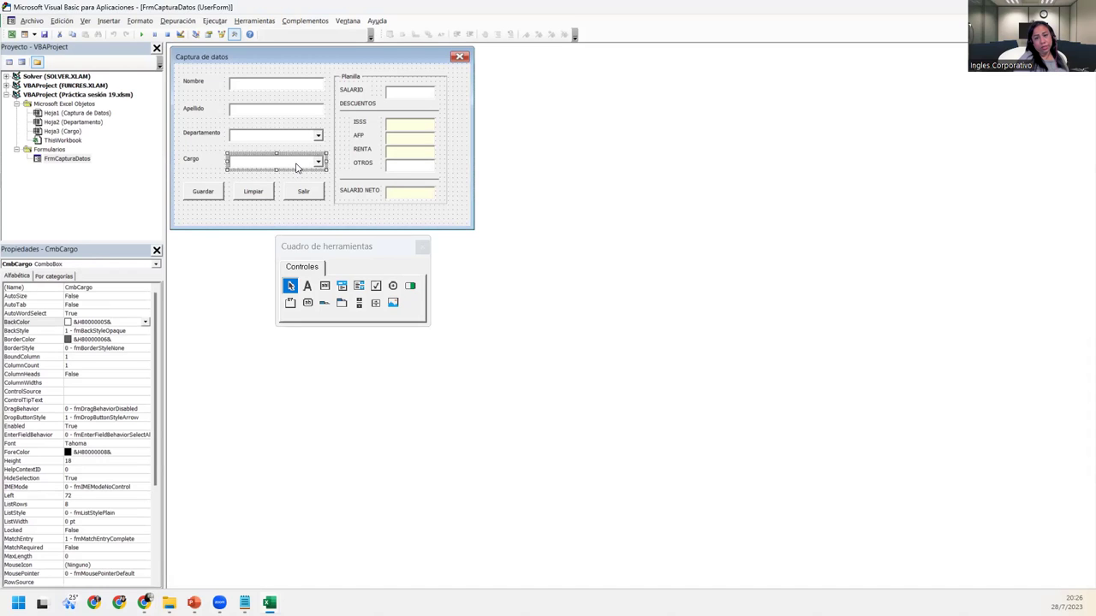
{"action": "left_click", "coordinate": [298, 140]}
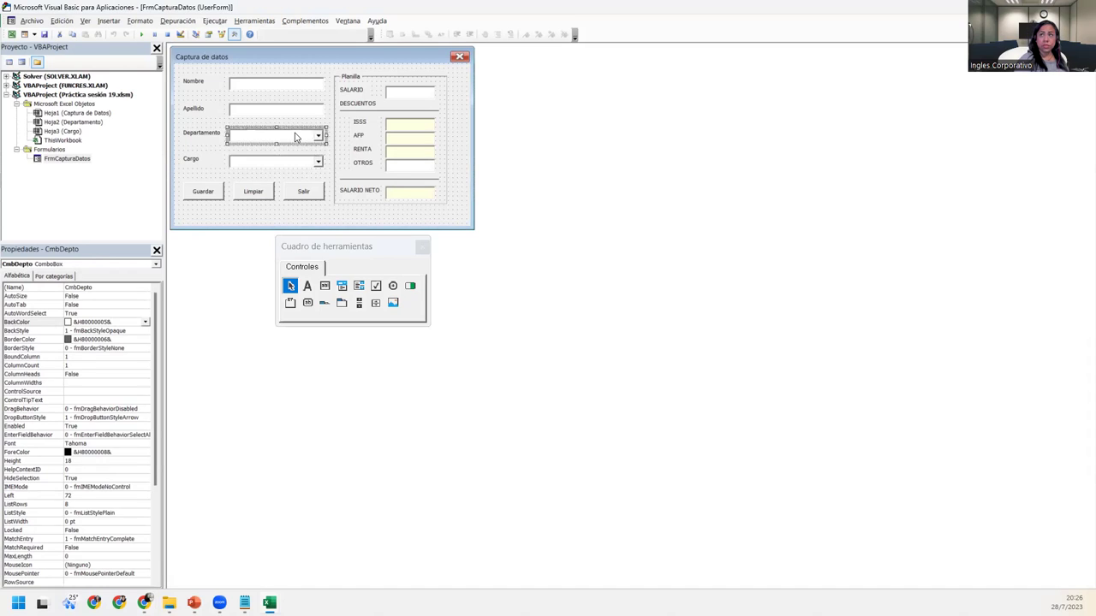
{"action": "left_click", "coordinate": [318, 222]}
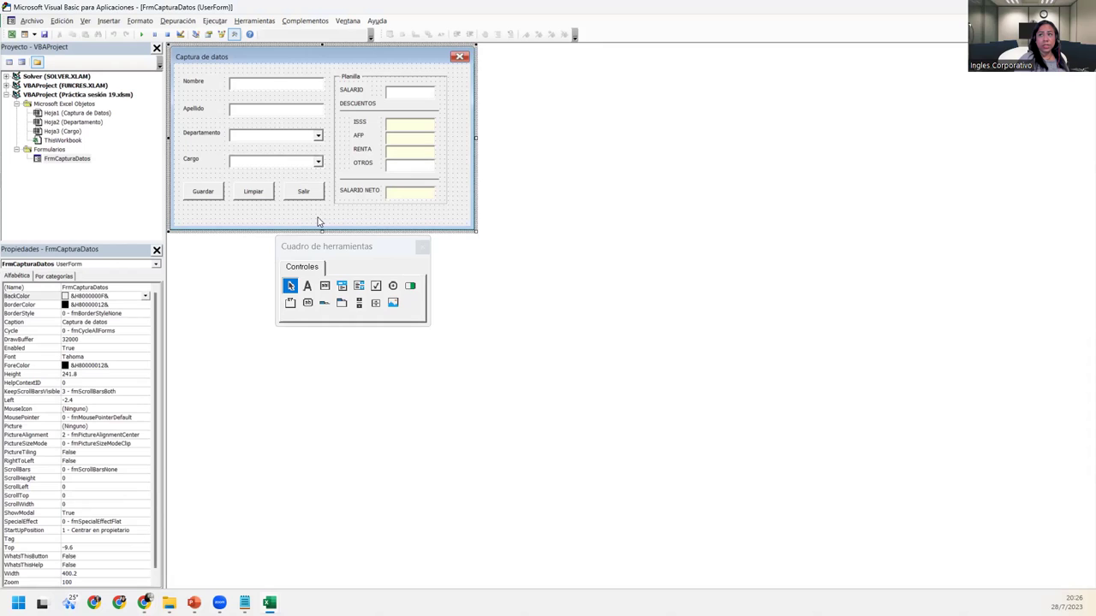
Step: Open the form's code at the empty UserForm_Click, browse the event list, then show the desktop
{"action": "double_click", "coordinate": [317, 220]}
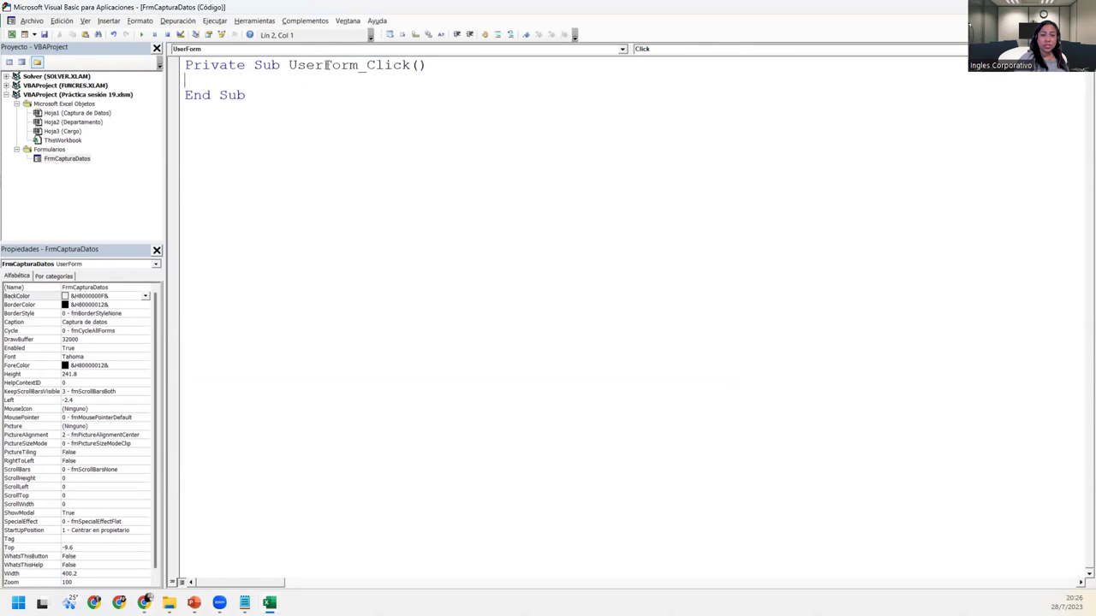
{"action": "left_click", "coordinate": [478, 63]}
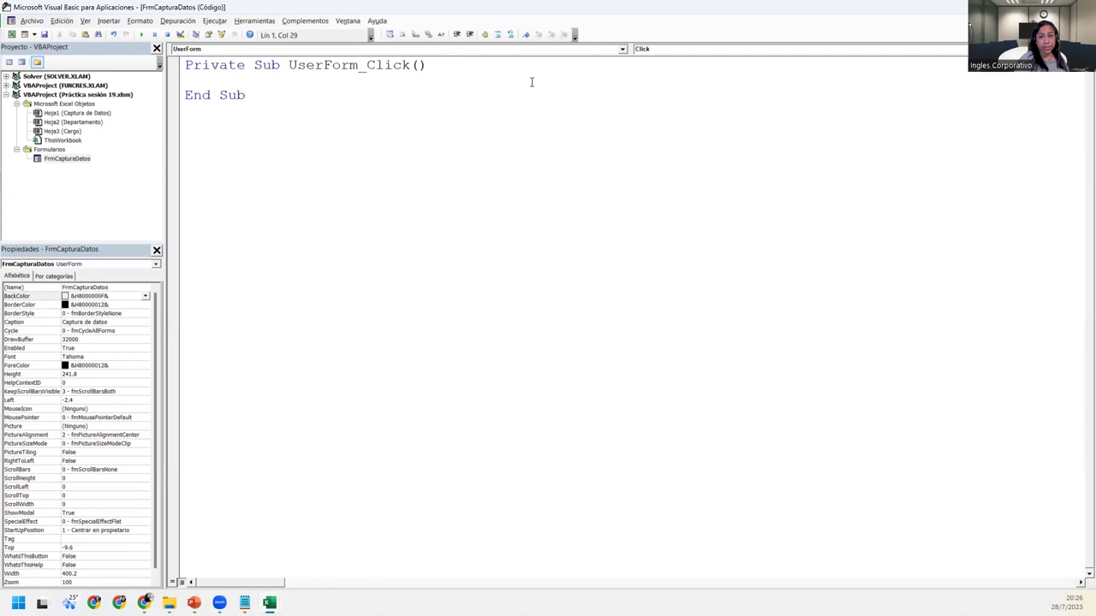
{"action": "left_click", "coordinate": [959, 49]}
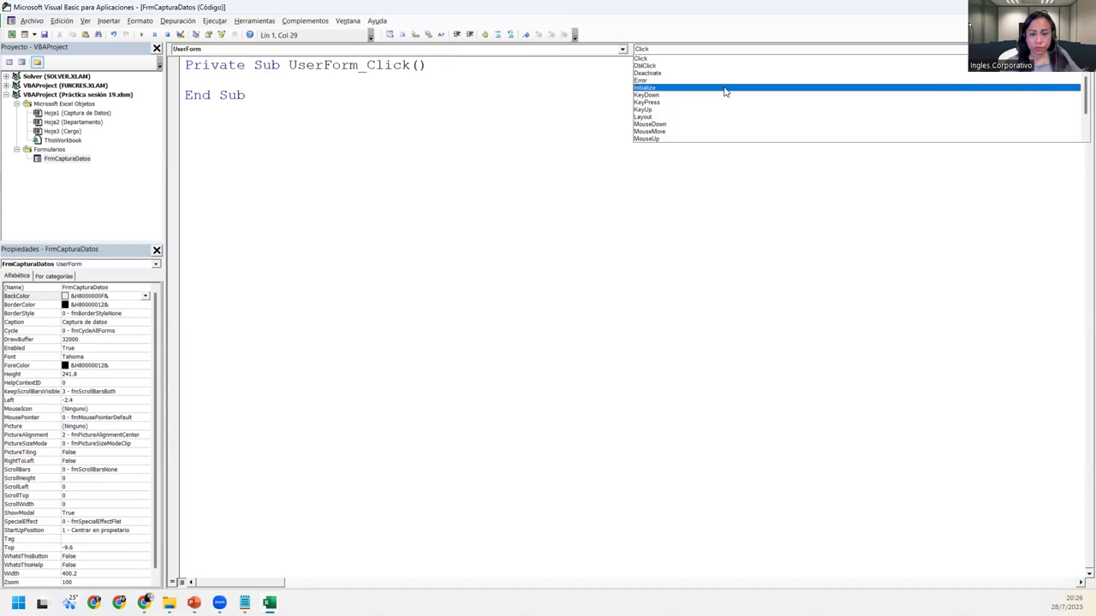
{"action": "key", "text": "super+d"}
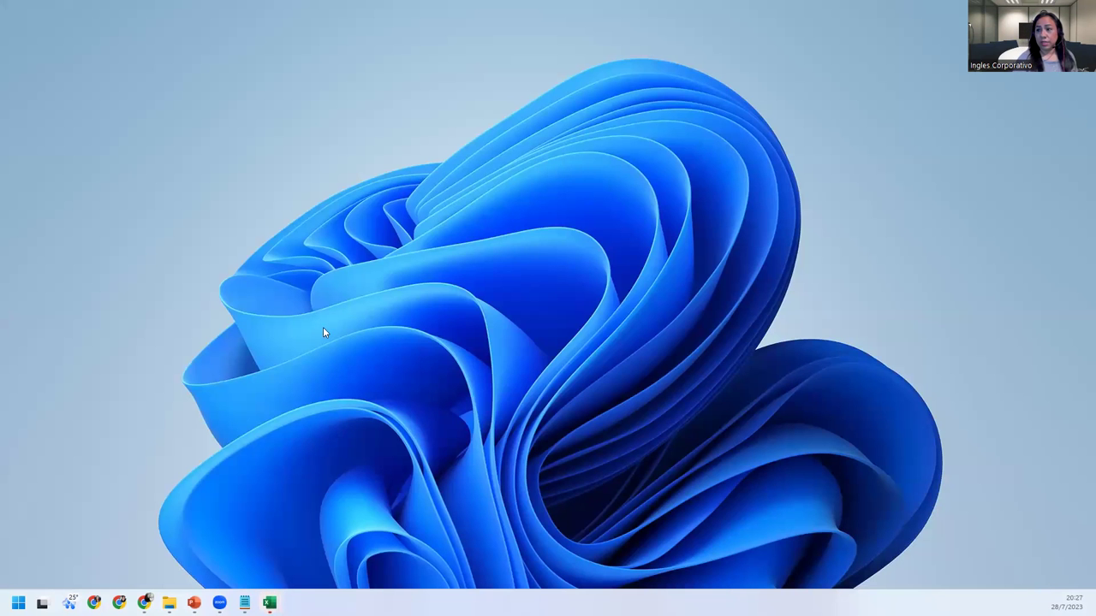
Step: Open Configuración de pantalla from the desktop menu and bring the VBA editor back
{"action": "right_click", "coordinate": [90, 532]}
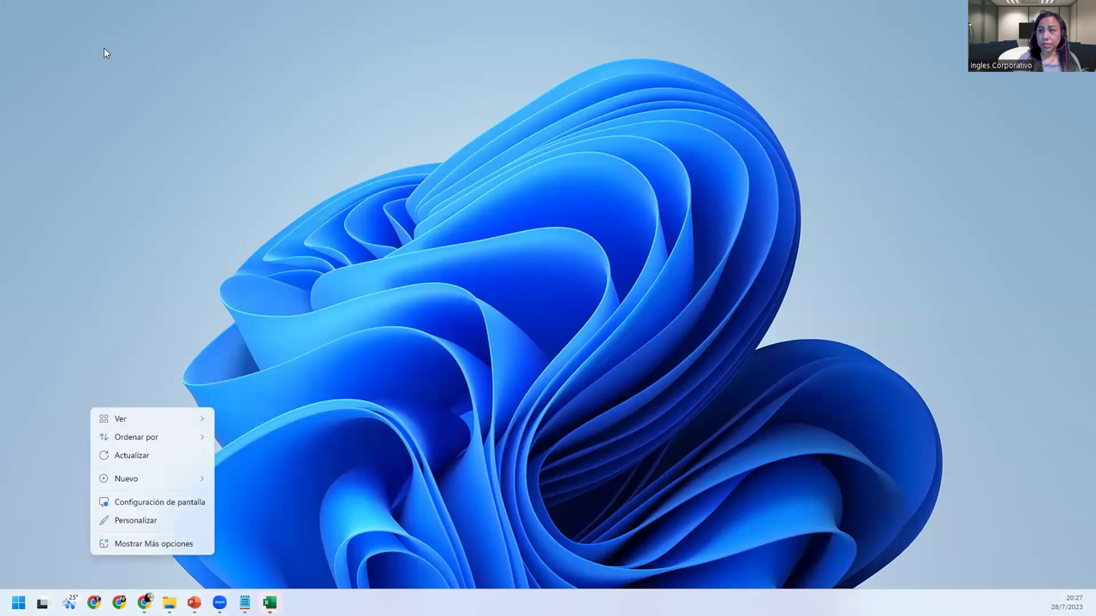
{"action": "left_click", "coordinate": [144, 503]}
{"action": "key", "text": "super+d"}
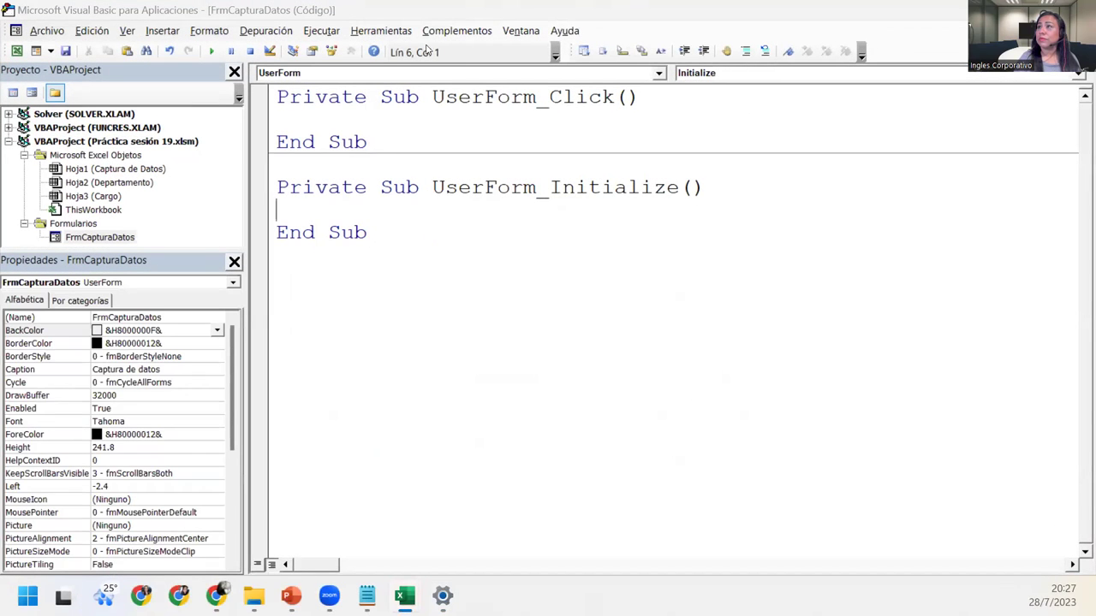
{"action": "double_click", "coordinate": [86, 238]}
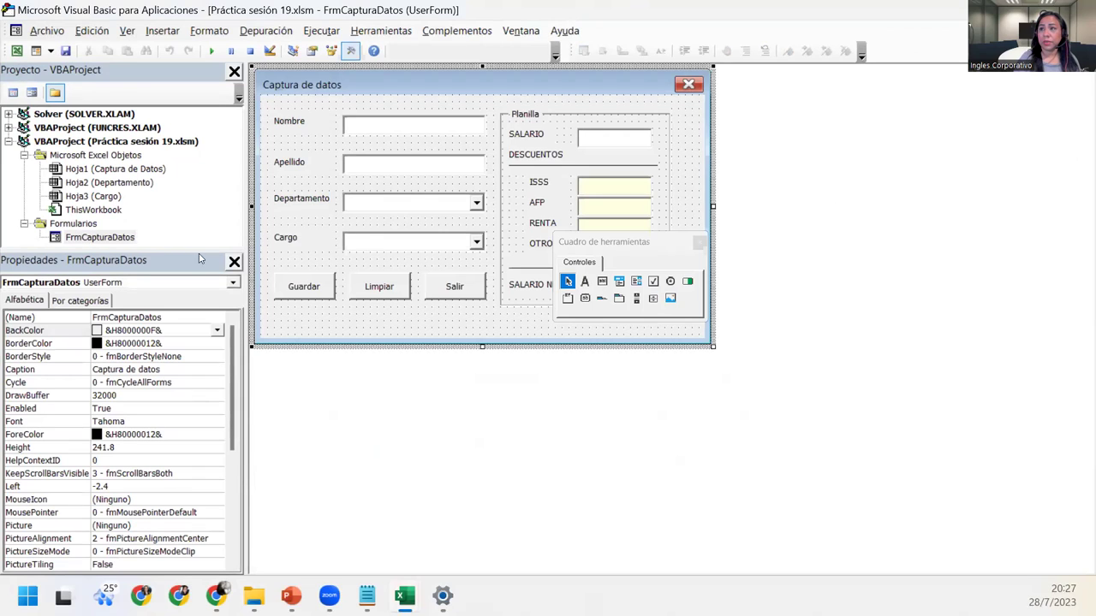
{"action": "double_click", "coordinate": [316, 328]}
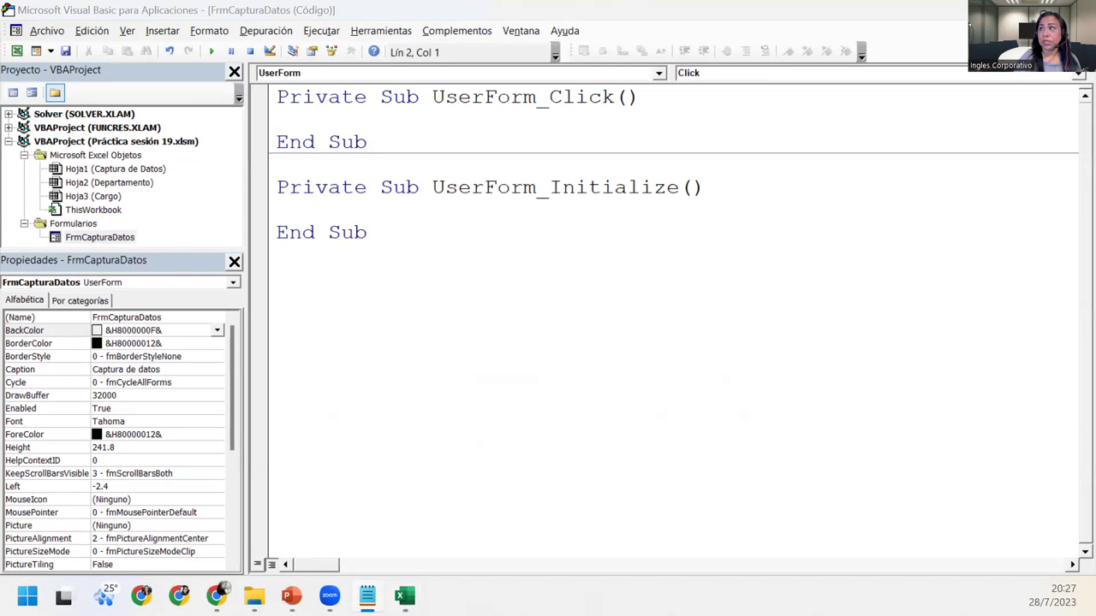
Step: Delete the UserForm_Click procedure and the leftover blank line
{"action": "left_click_drag", "start_coordinate": [390, 145], "coordinate": [276, 94]}
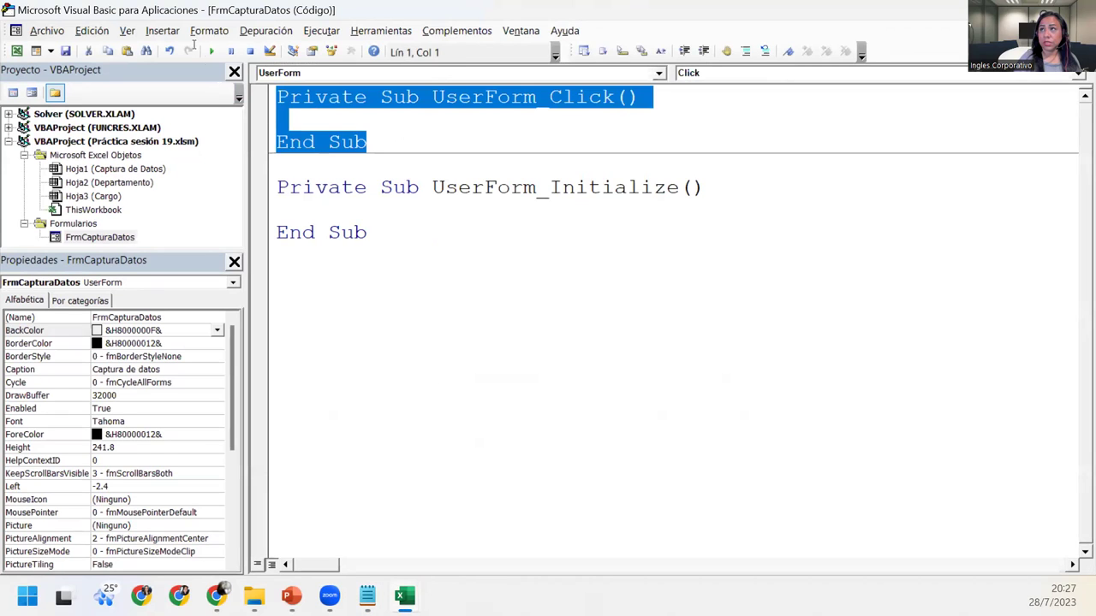
{"action": "key", "text": "Delete"}
{"action": "key", "text": "Delete"}
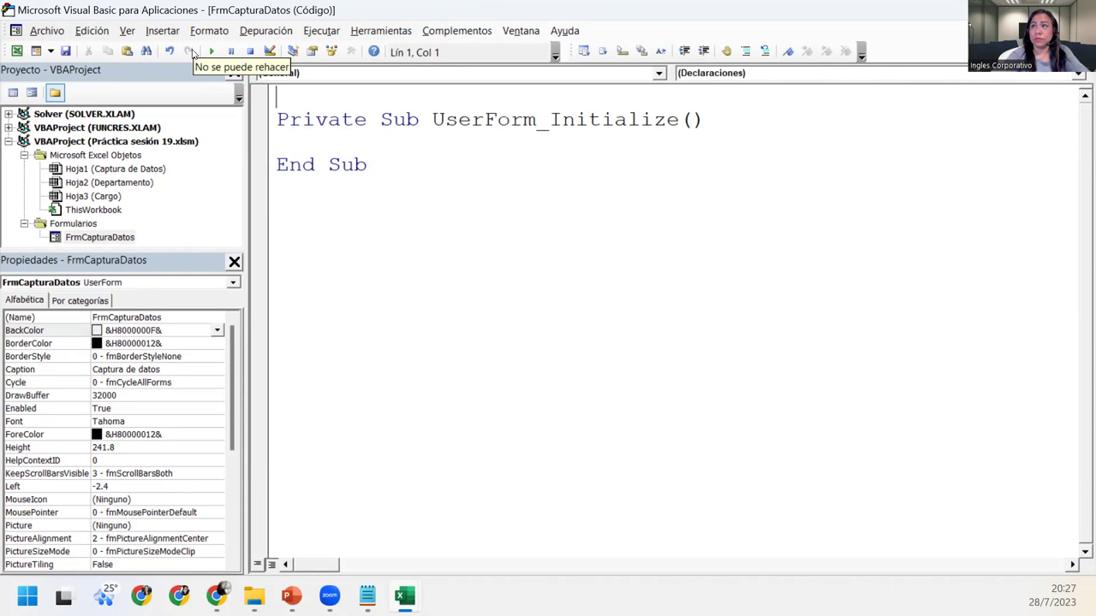
{"action": "left_click", "coordinate": [316, 135]}
{"action": "key", "text": "Up"}
{"action": "key", "text": "Up"}
{"action": "key", "text": "Delete"}
Step: Add the indented comment 'Agrega los datos a los cuadros combinados inside UserForm_Initialize
{"action": "key", "text": "Down"}
{"action": "key", "text": "Tab"}
{"action": "type", "text": "'Agrga"}
{"action": "key", "text": "BackSpace"}
{"action": "key", "text": "BackSpace"}
{"action": "key", "text": "BackSpace"}
{"action": "type", "text": "ega los datos "}
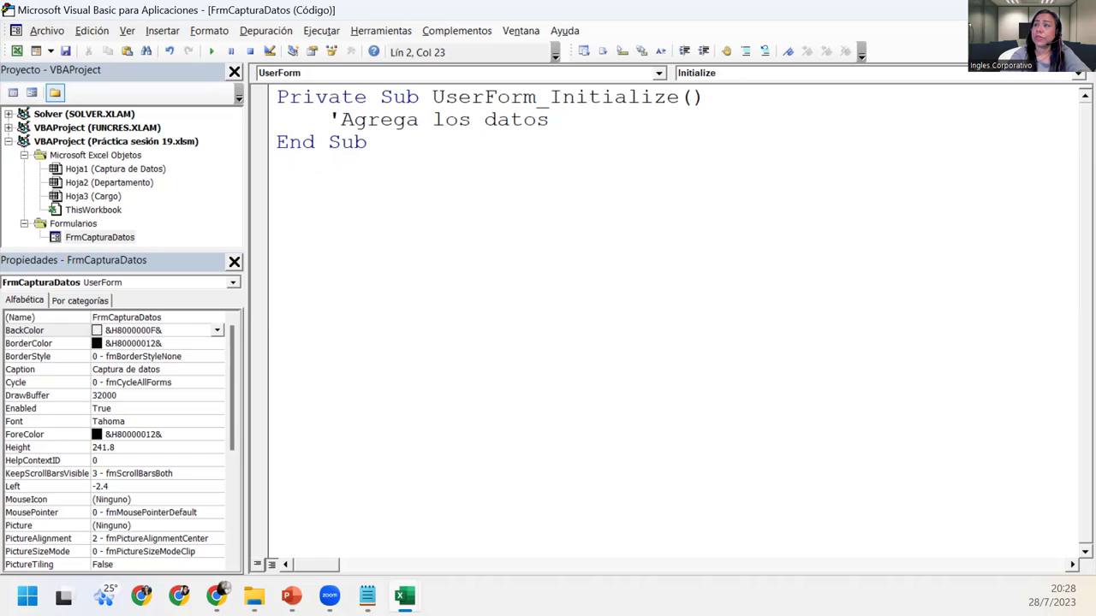
{"action": "type", "text": "a los cuadros combinaos"}
{"action": "key", "text": "BackSpace"}
{"action": "key", "text": "BackSpace"}
{"action": "type", "text": "dps"}
{"action": "key", "text": "BackSpace"}
{"action": "key", "text": "BackSpace"}
{"action": "type", "text": "os"}
{"action": "key", "text": "Return"}
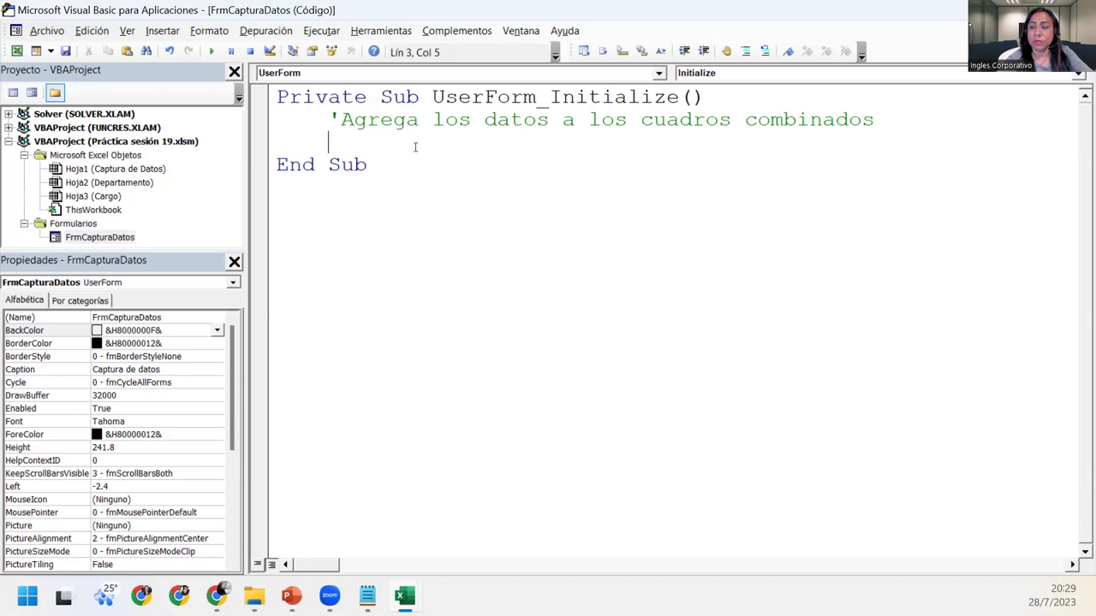
Step: Write CmbDepto.List = Worksheets("Departamento").Range("A2:A5").Value using code completion
{"action": "key", "text": "ctrl+space"}
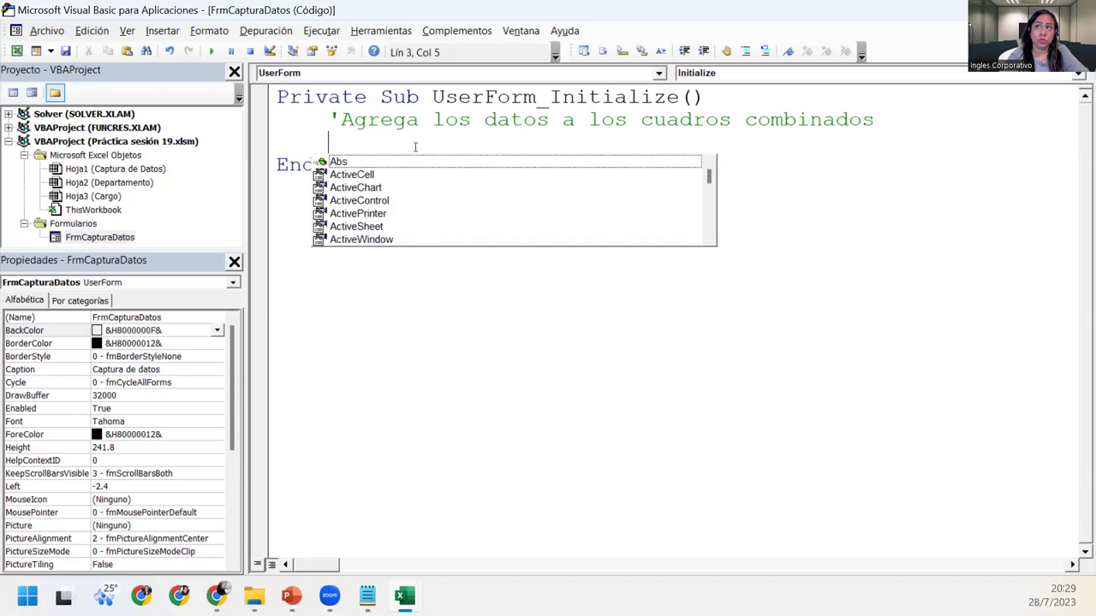
{"action": "type", "text": "cmb"}
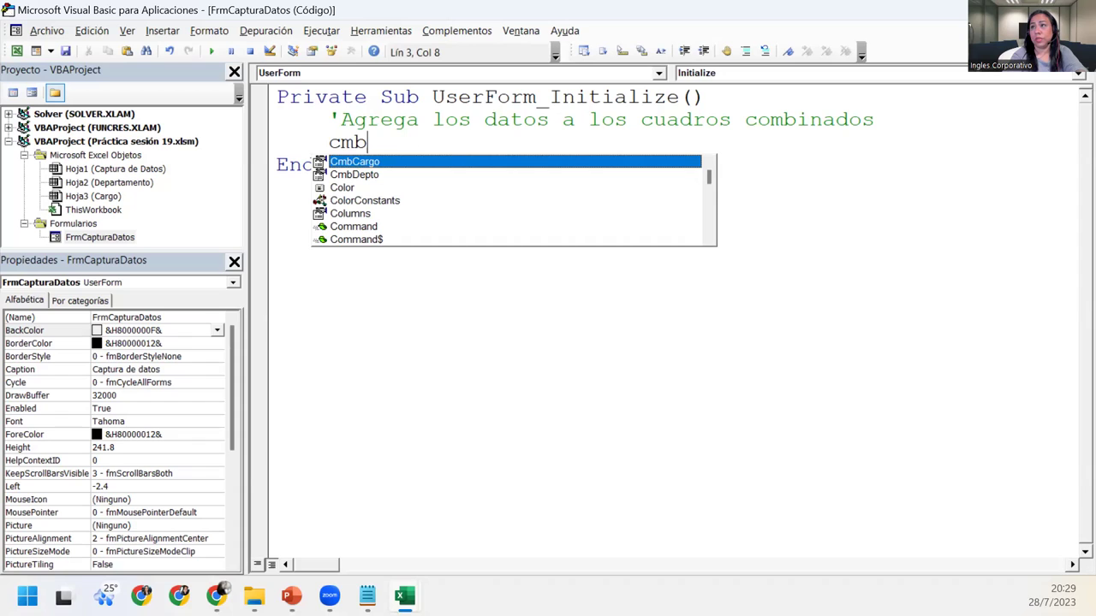
{"action": "left_click", "coordinate": [354, 174]}
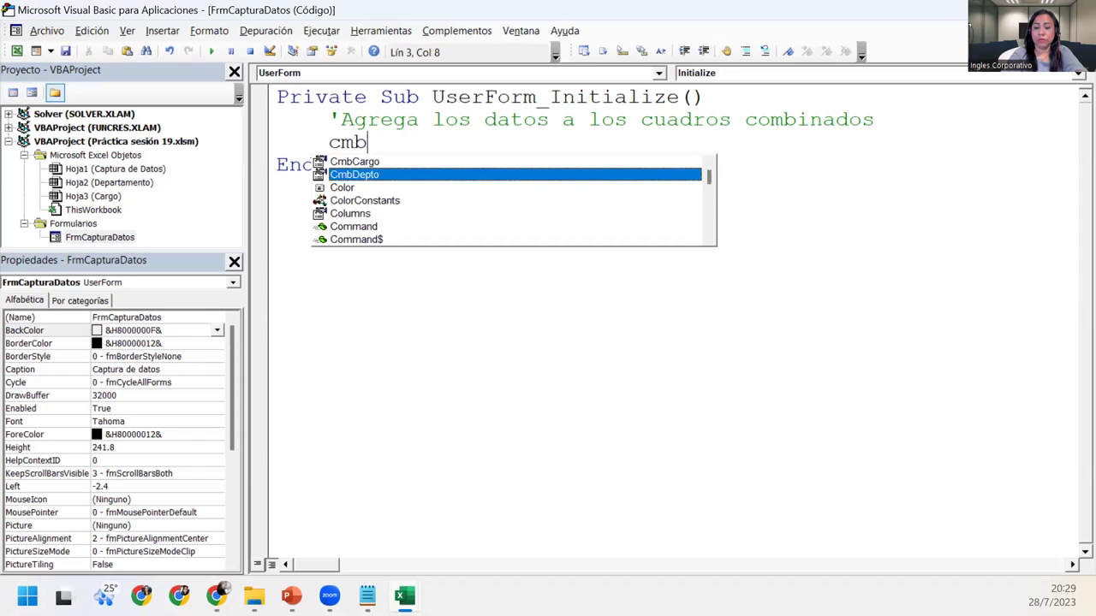
{"action": "type", "text": "."}
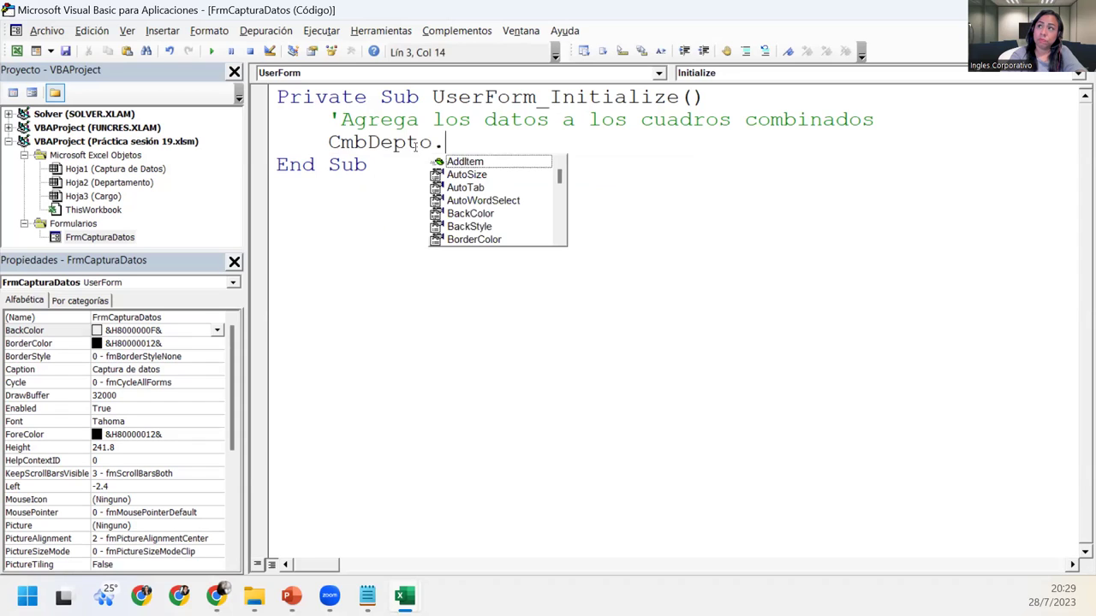
{"action": "type", "text": "lis"}
{"action": "key", "text": "Tab"}
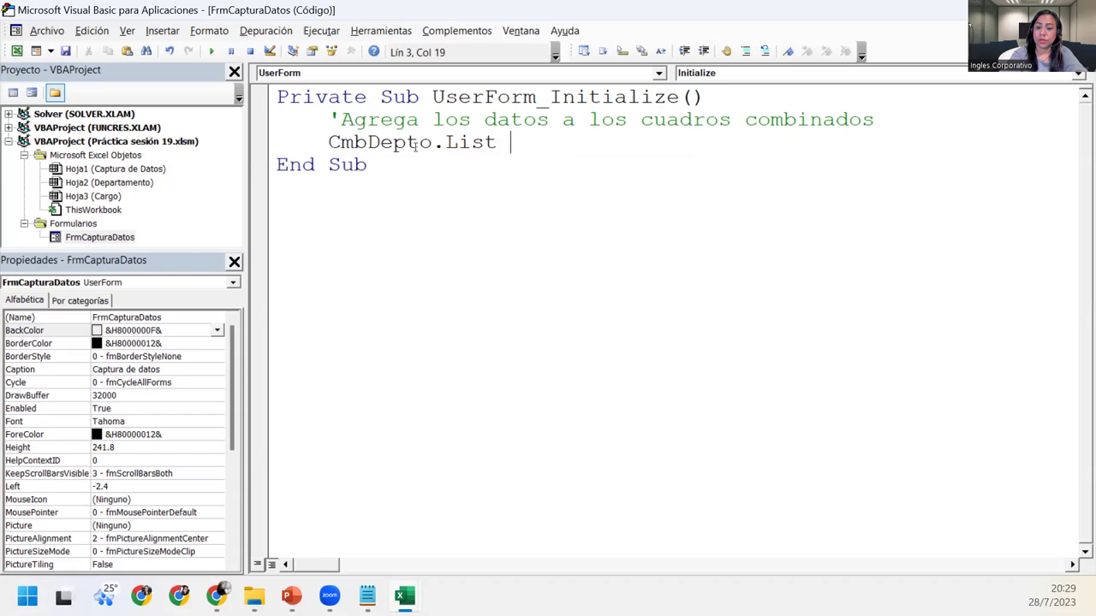
{"action": "type", "text": "="}
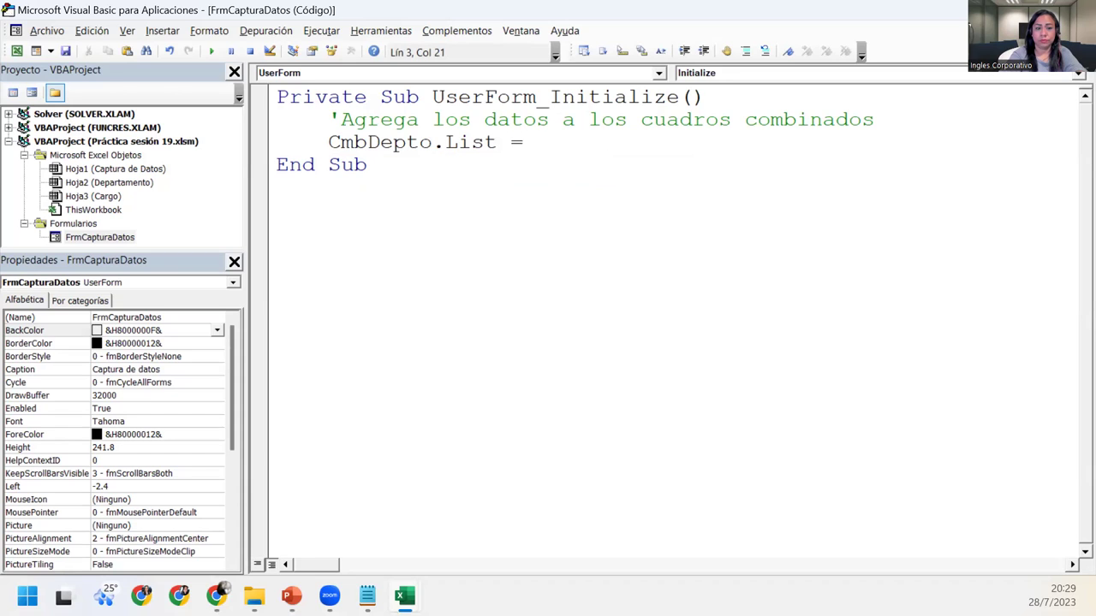
{"action": "key", "text": "ctrl+space"}
{"action": "type", "text": "work"}
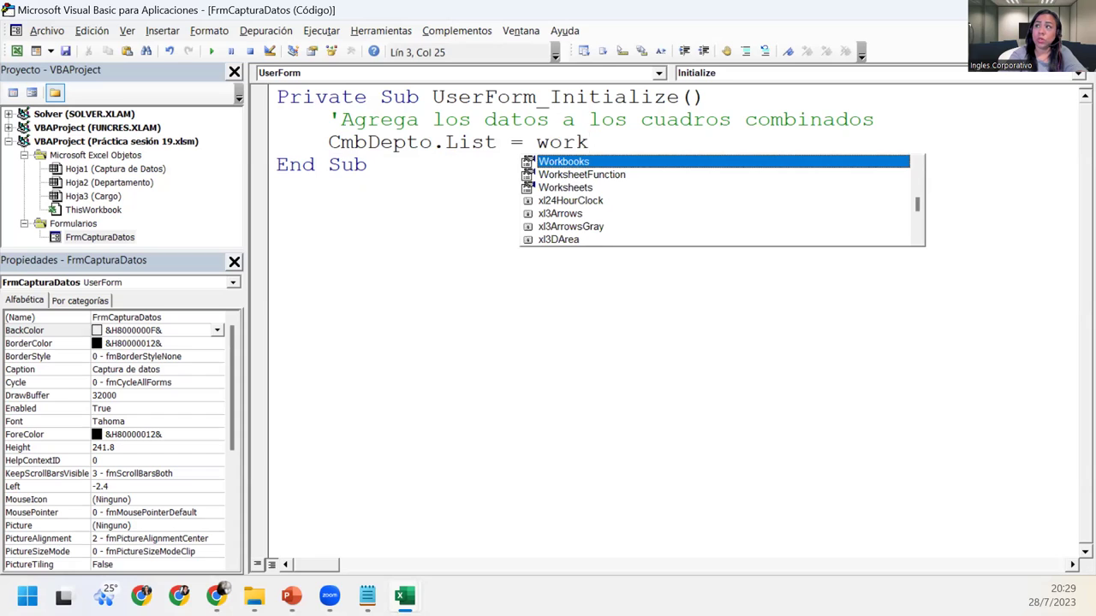
{"action": "key", "text": "Down"}
{"action": "key", "text": "Down"}
{"action": "key", "text": "Down"}
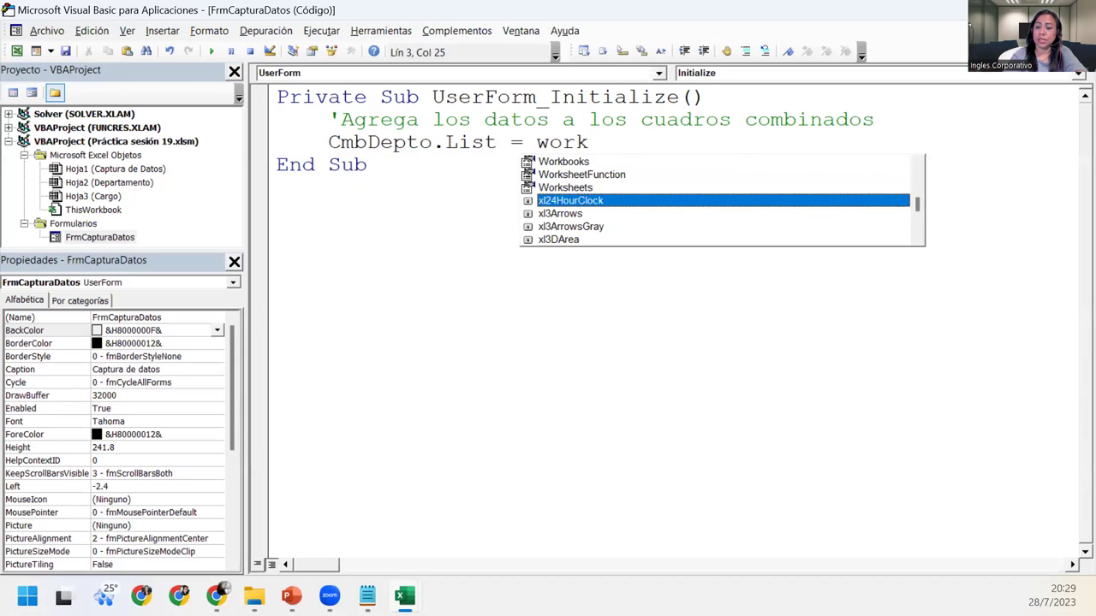
{"action": "key", "text": "Up"}
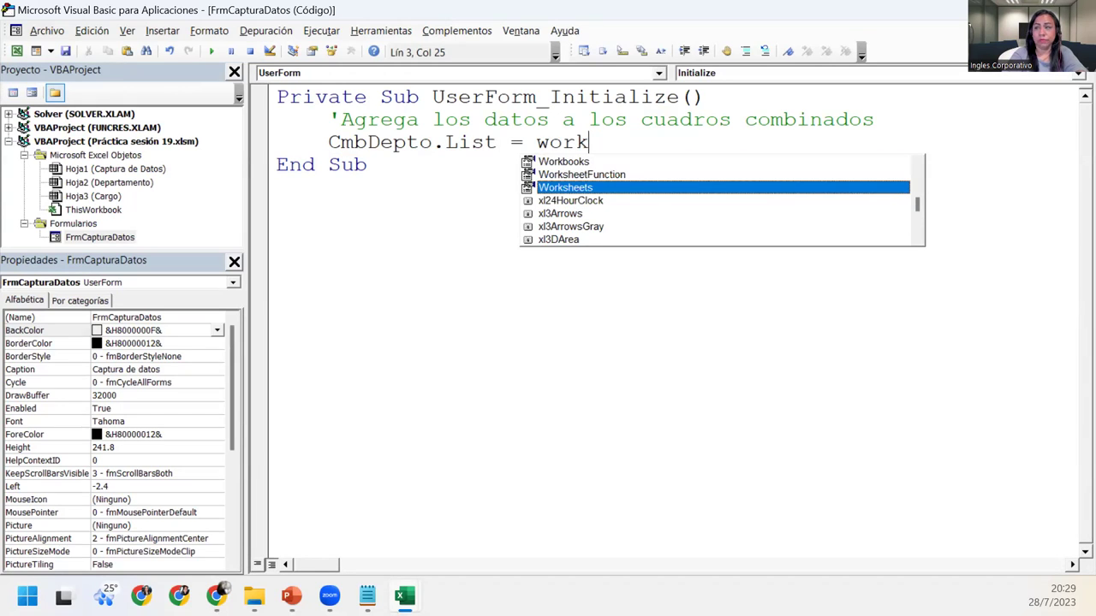
{"action": "key", "text": "Tab"}
{"action": "type", "text": "("}
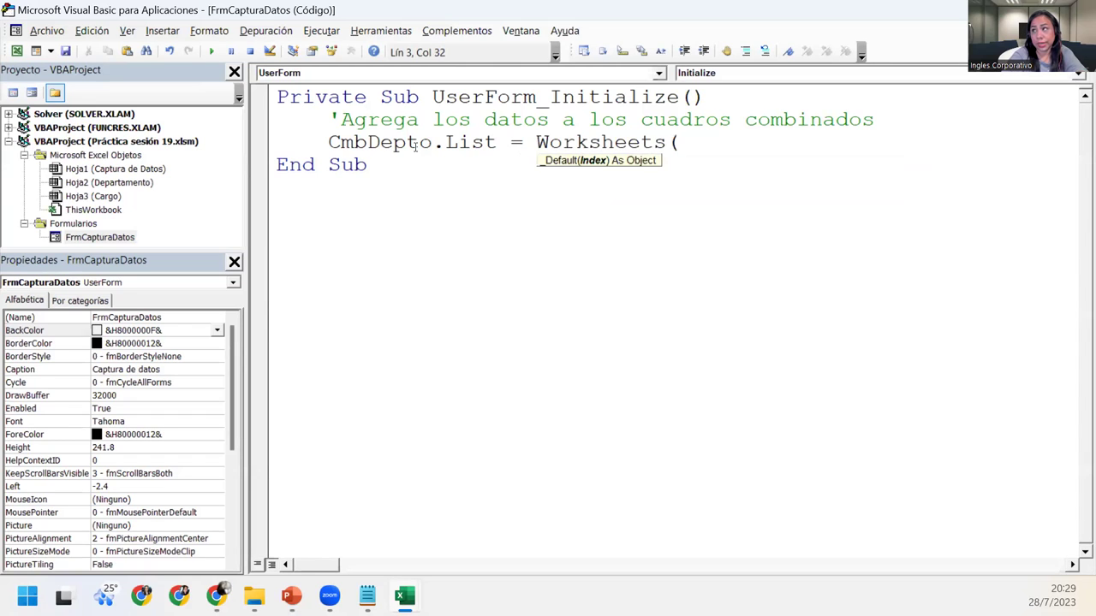
{"action": "type", "text": "\"Departamento"}
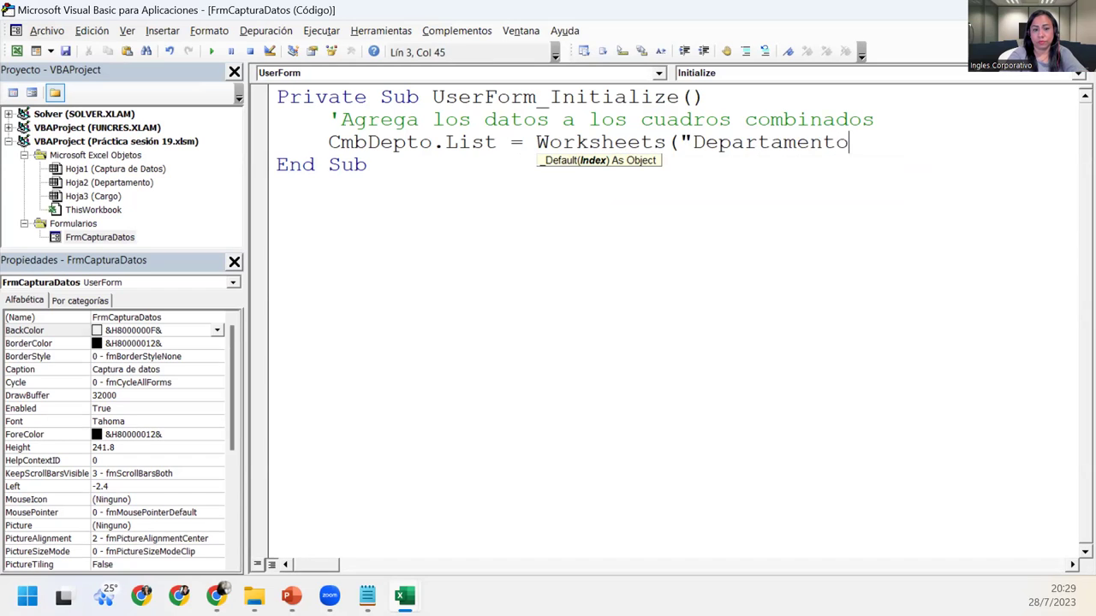
{"action": "type", "text": "\")"}
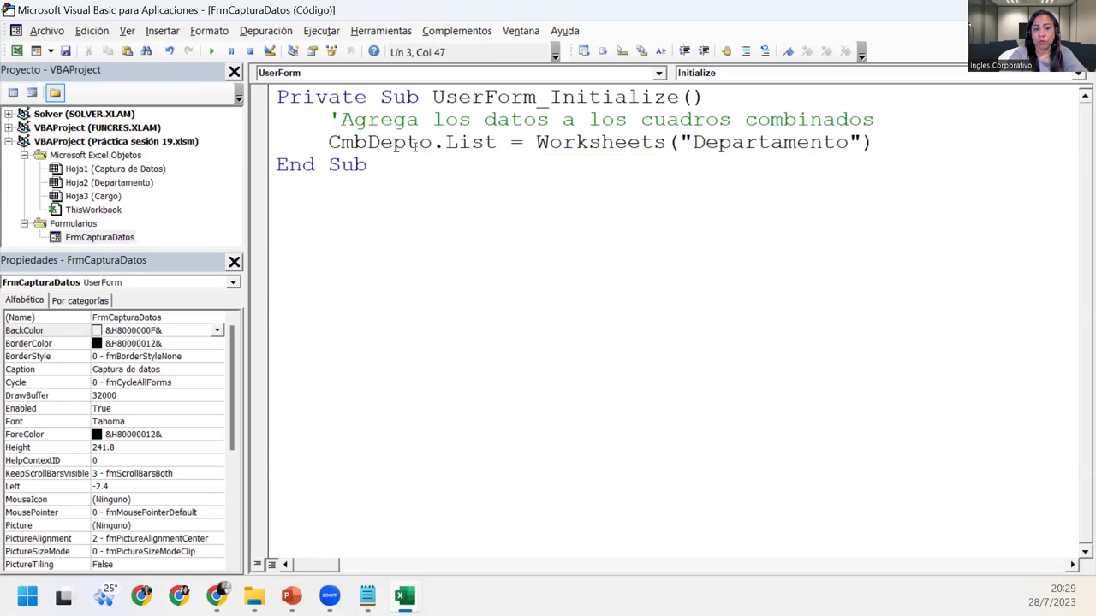
{"action": "type", "text": ".Range"}
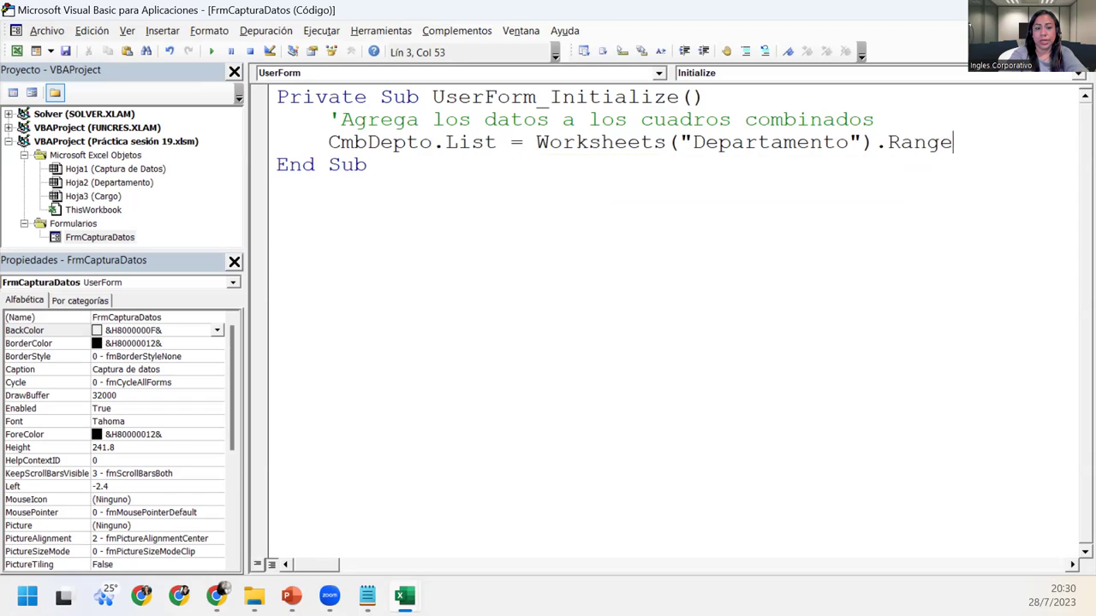
{"action": "type", "text": "("}
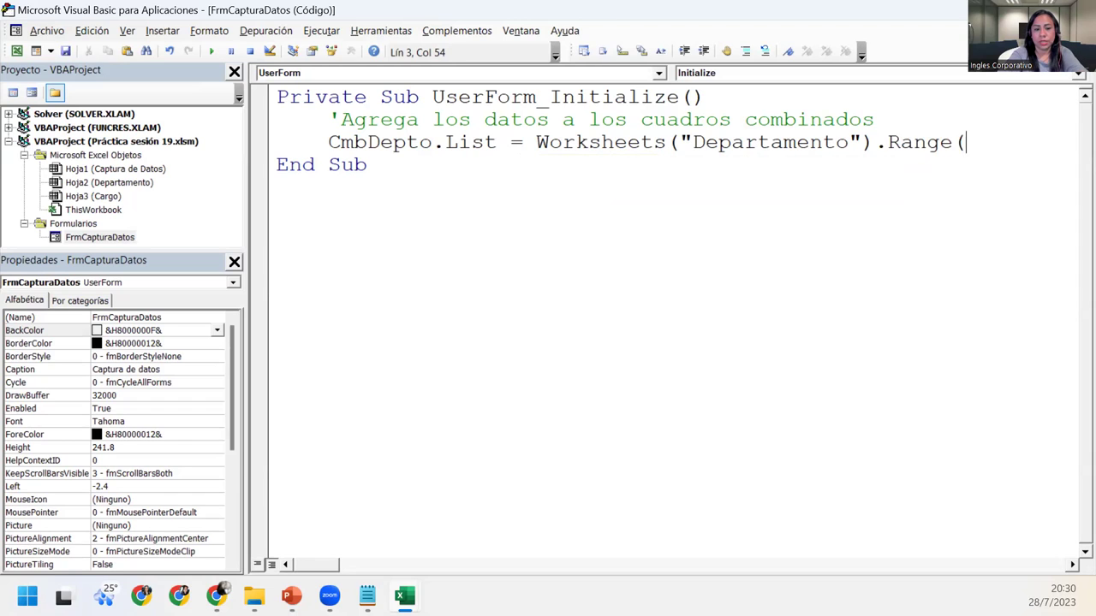
{"action": "type", "text": "\"A"}
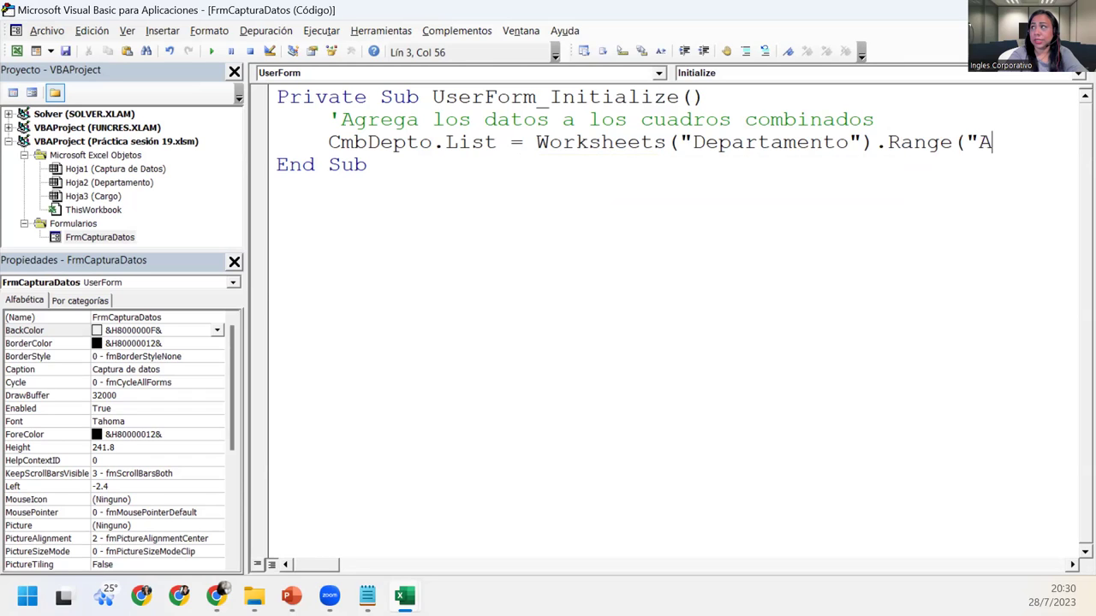
{"action": "type", "text": "2:"}
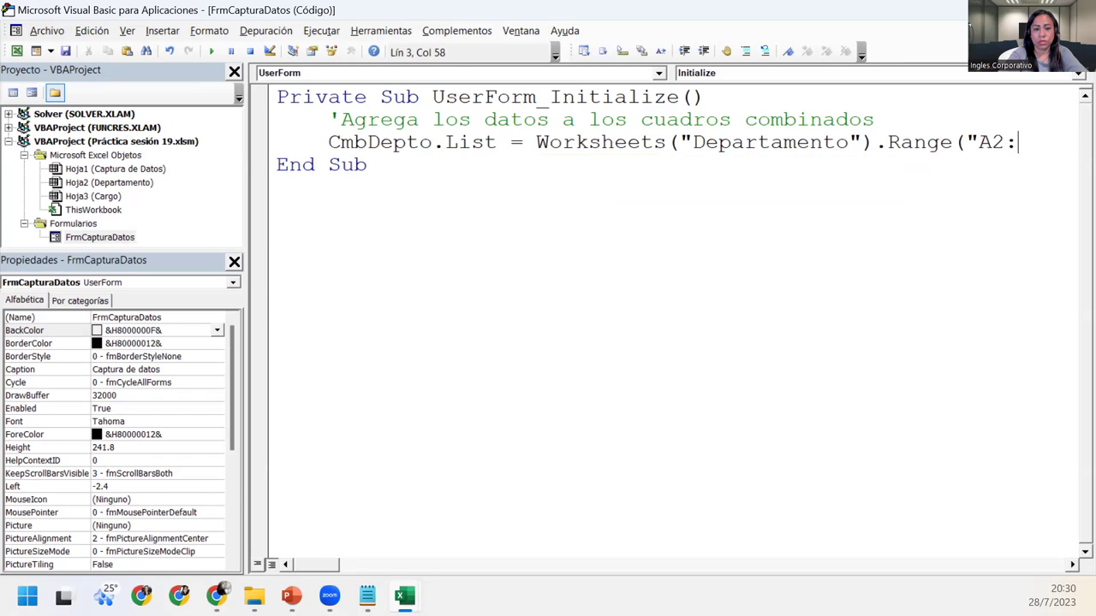
{"action": "type", "text": "A5\").value"}
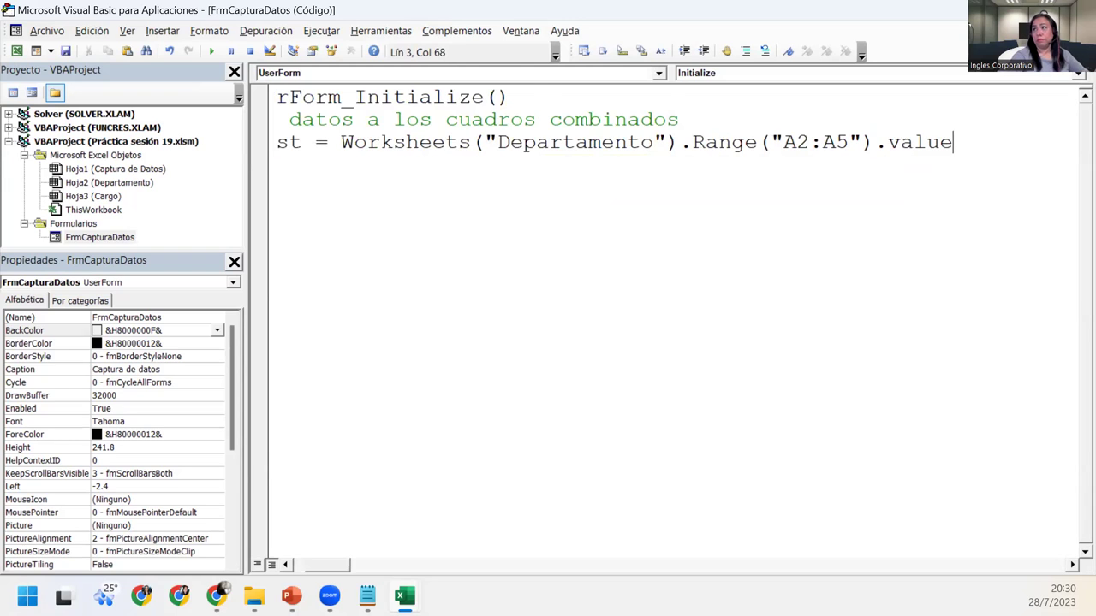
{"action": "key", "text": "Return"}
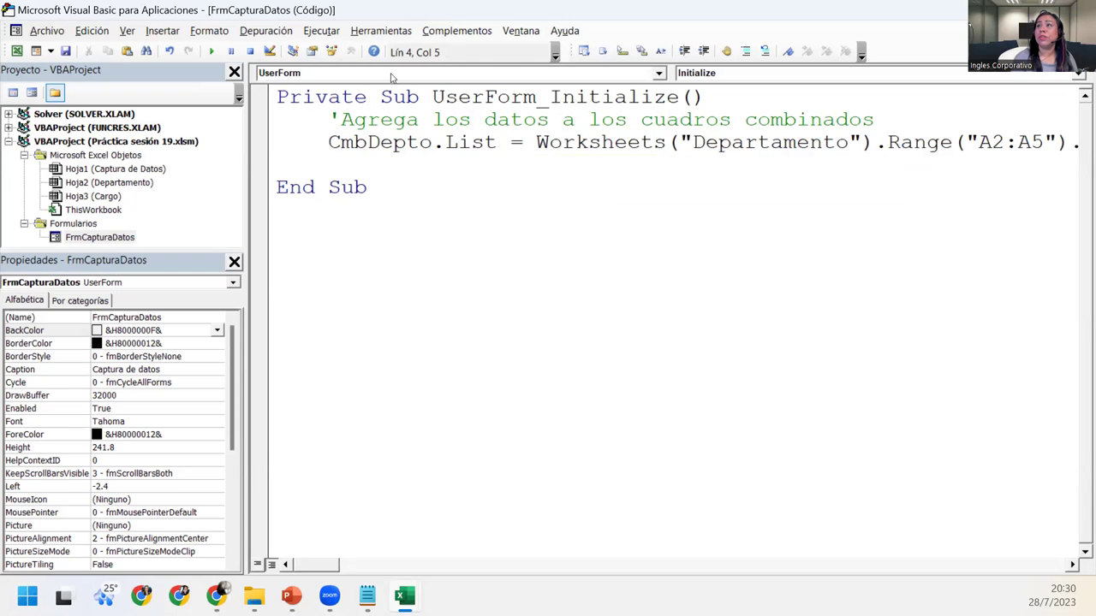
Step: Set the code font size to 16 under Herramientas > Opciones > Formato del editor
{"action": "left_click", "coordinate": [356, 32]}
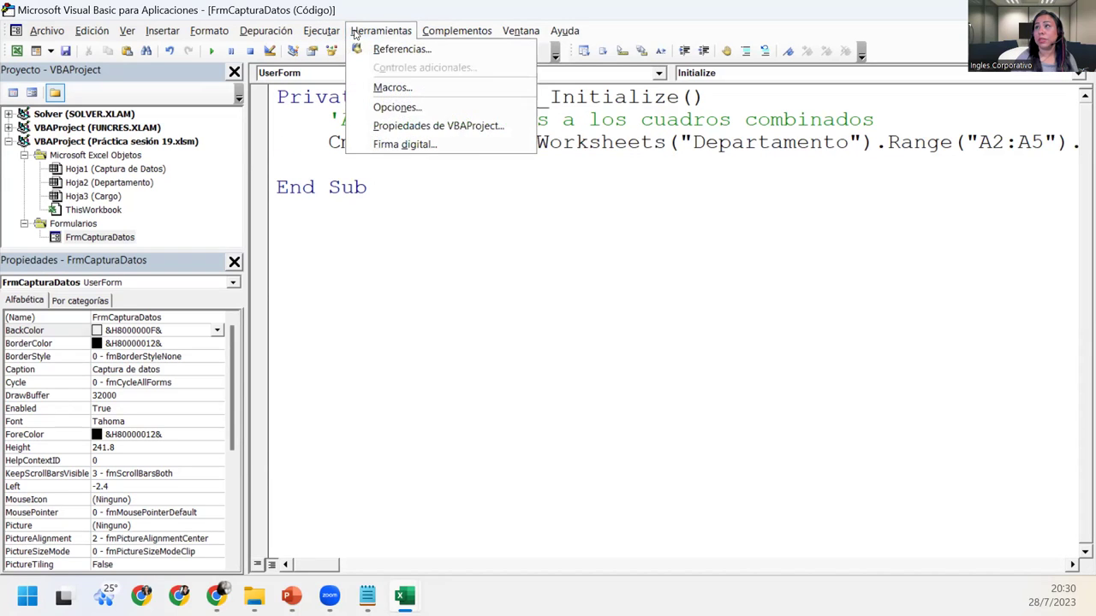
{"action": "left_click", "coordinate": [394, 105]}
{"action": "left_click", "coordinate": [461, 131]}
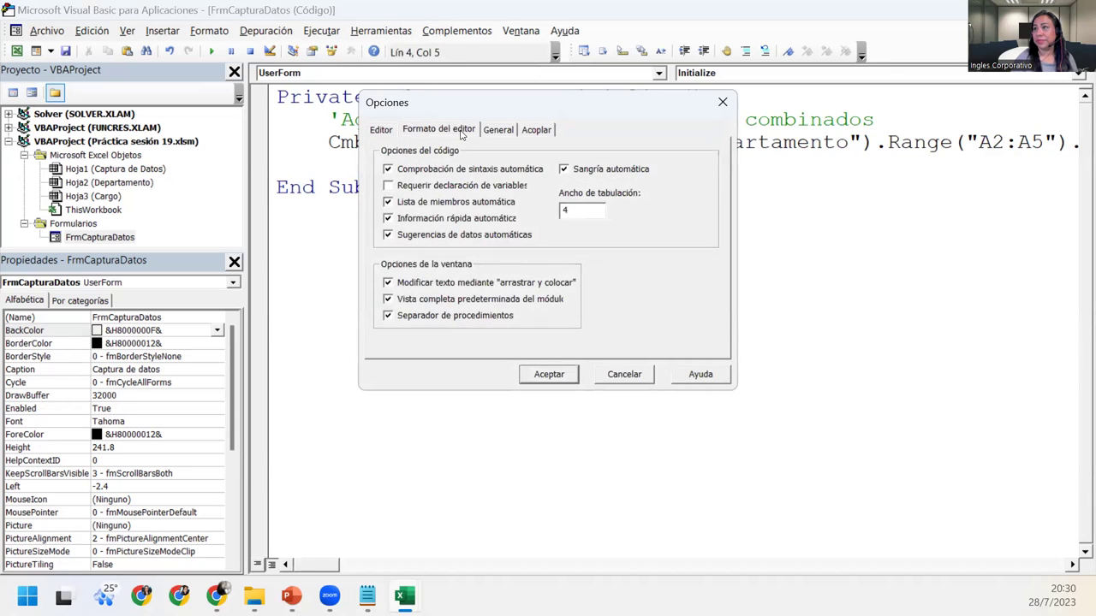
{"action": "left_click", "coordinate": [629, 208]}
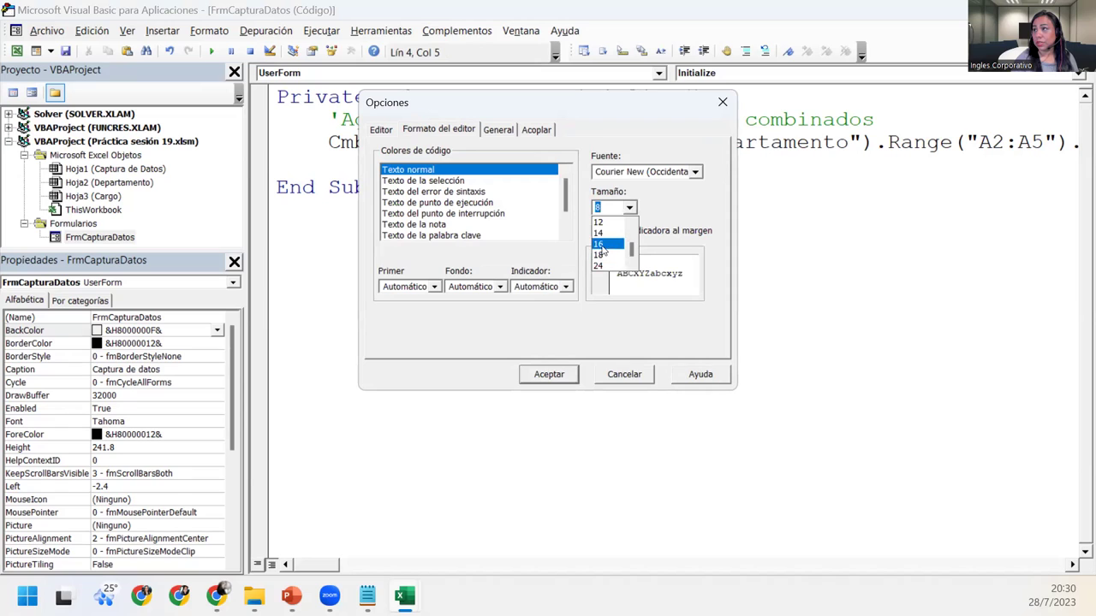
{"action": "left_click", "coordinate": [608, 257]}
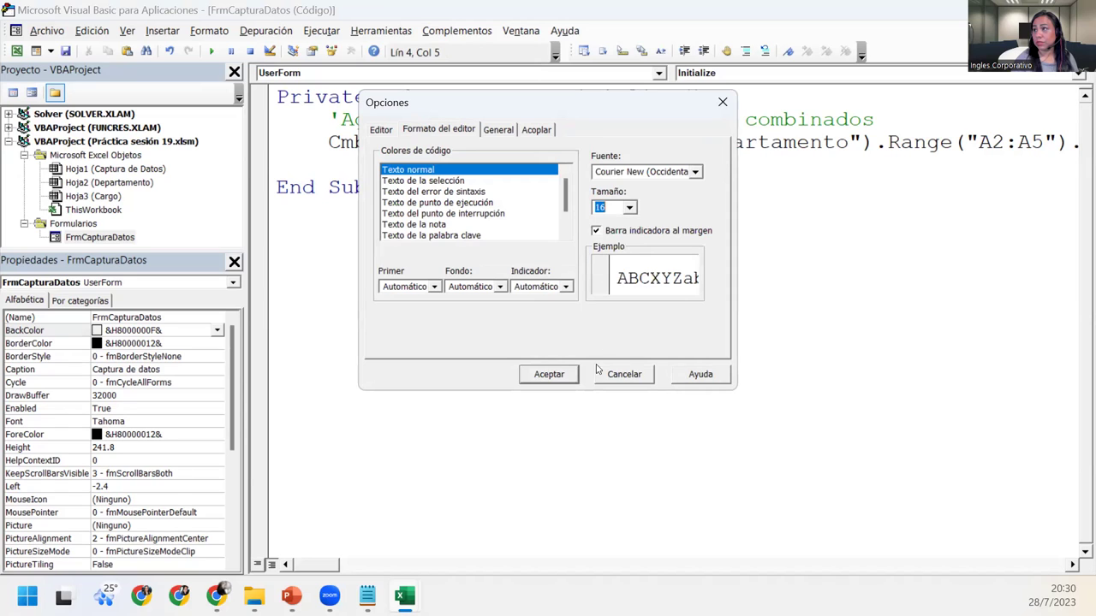
{"action": "left_click", "coordinate": [548, 375]}
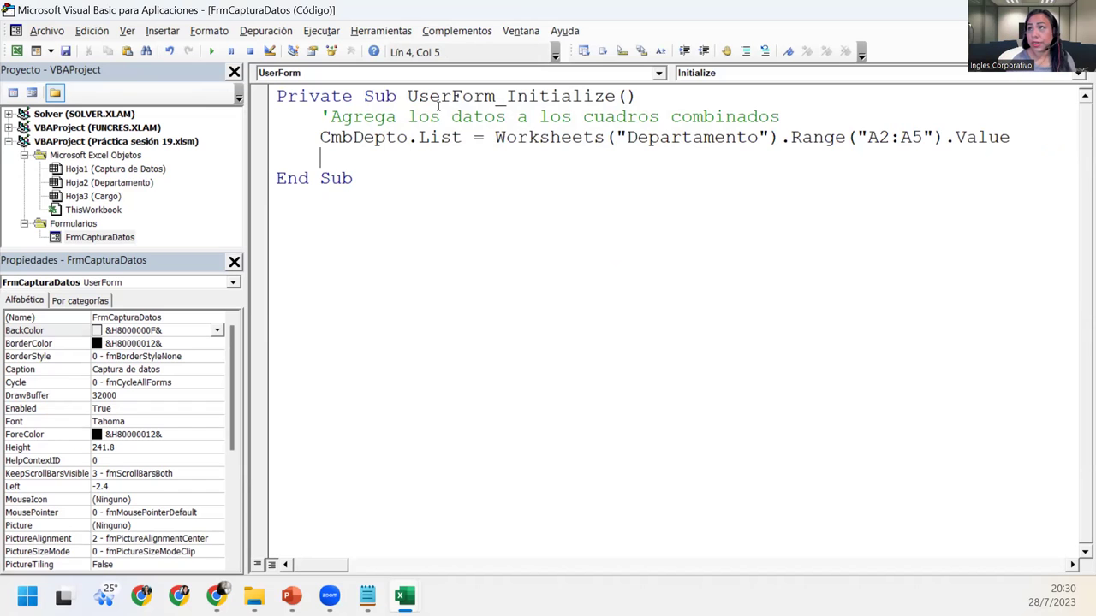
Step: Run the form, verify Departamento lists four departments, then close it
{"action": "left_click", "coordinate": [210, 52]}
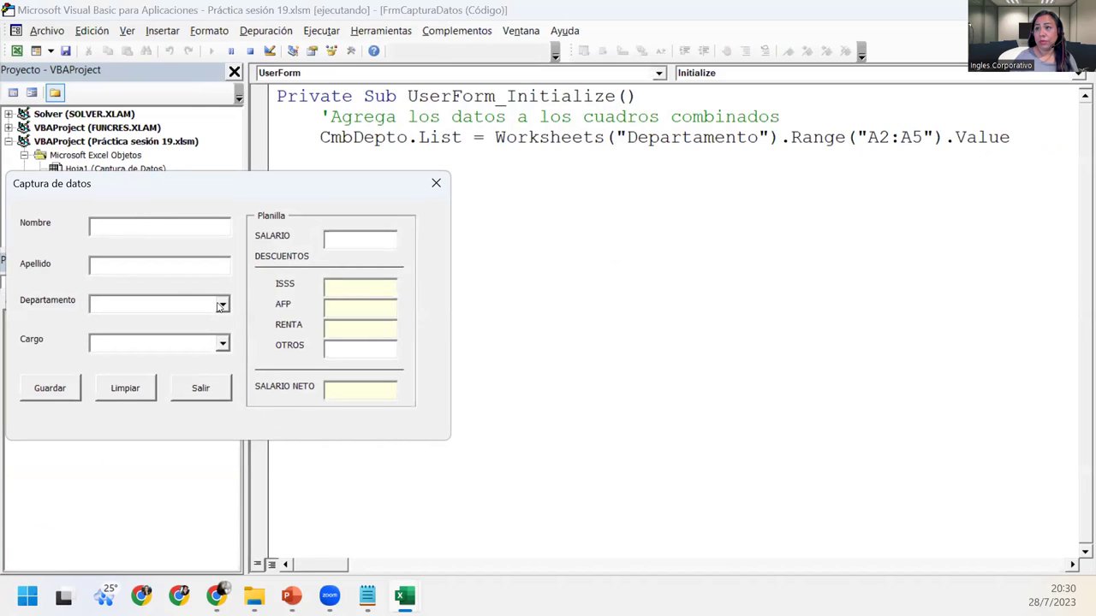
{"action": "left_click", "coordinate": [222, 308]}
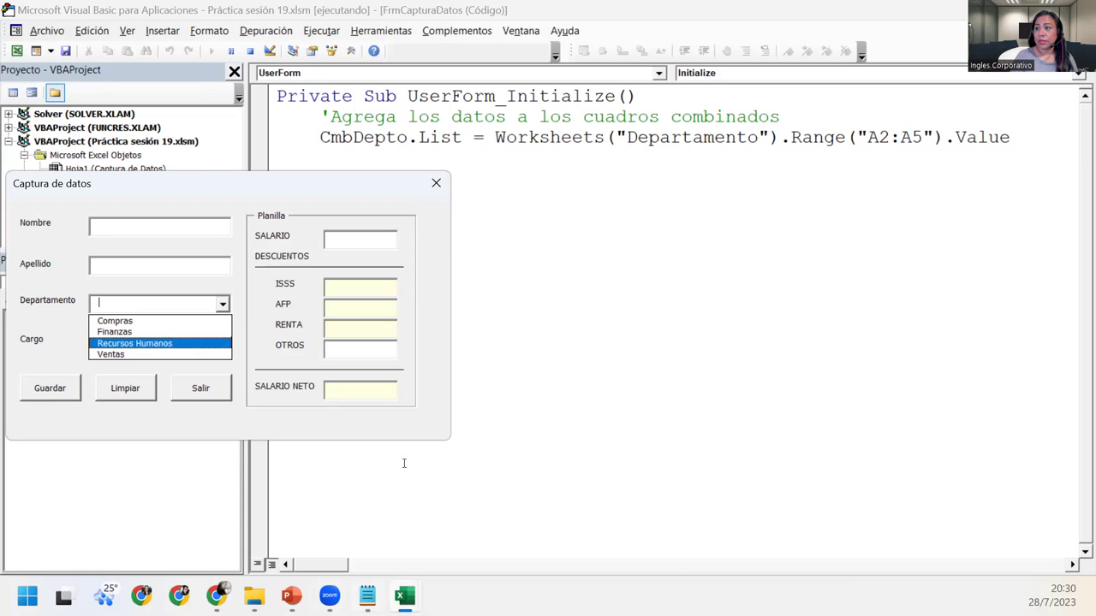
{"action": "left_click", "coordinate": [436, 180]}
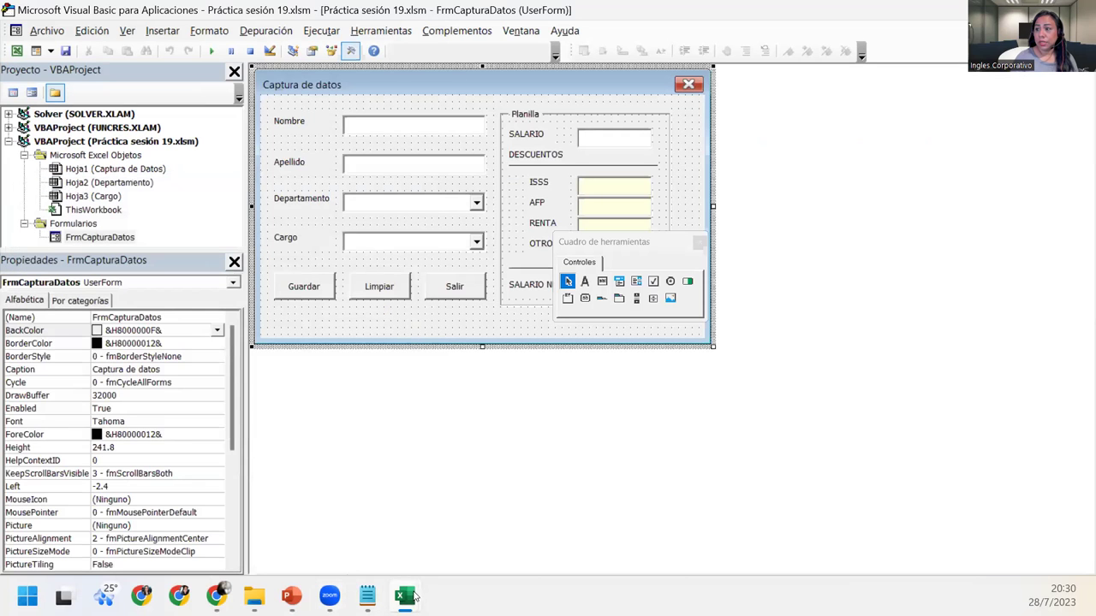
Step: Switch to Excel and view the Departamento sheet zoomed out to 100%
{"action": "mouse_move", "coordinate": [404, 595]}
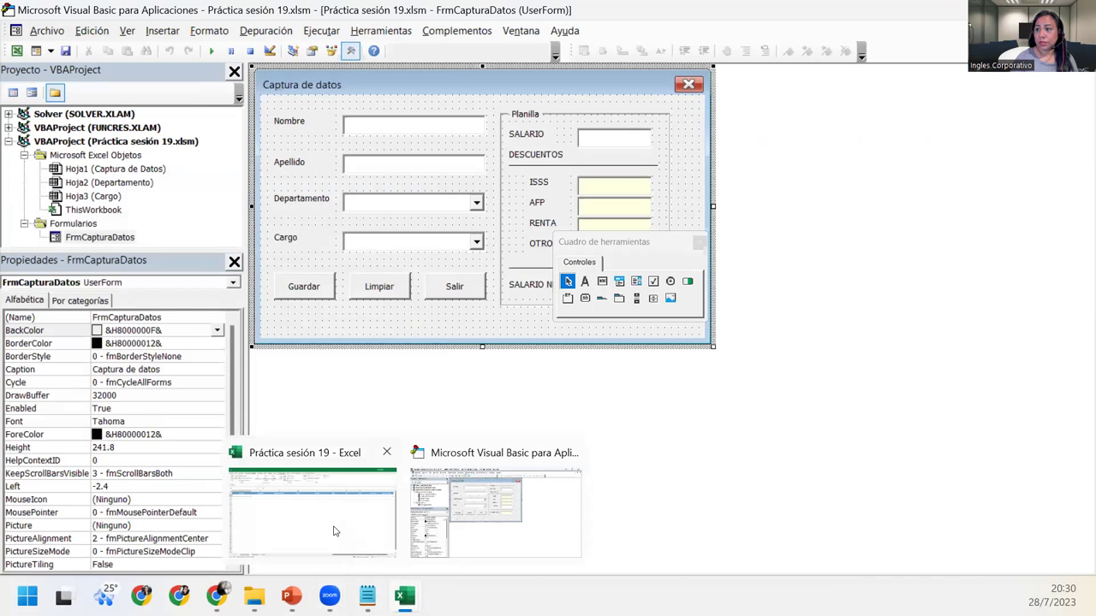
{"action": "left_click", "coordinate": [256, 465]}
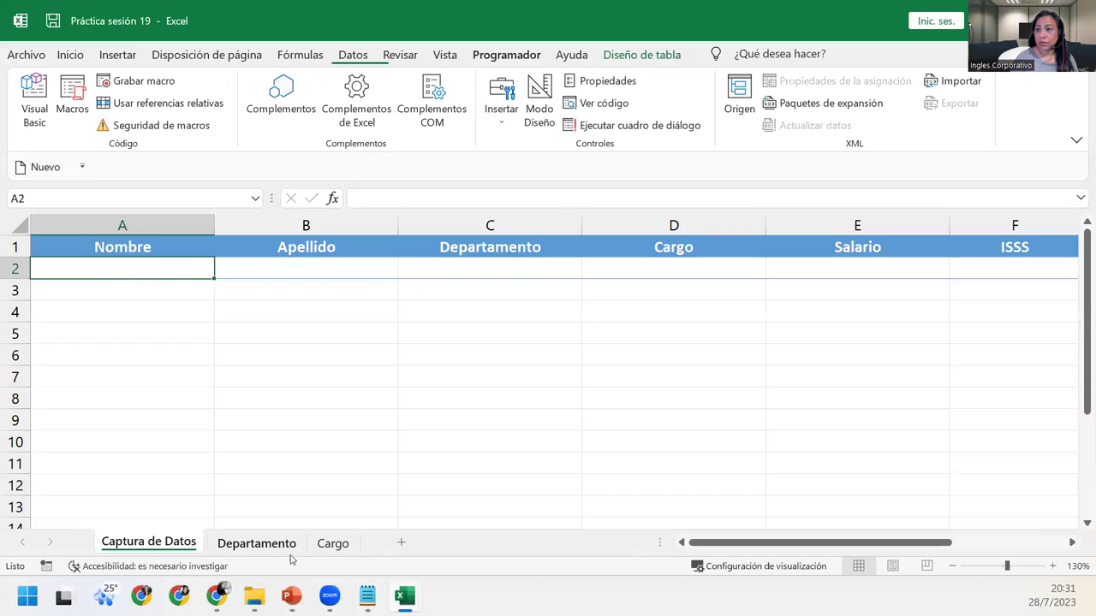
{"action": "left_click", "coordinate": [275, 550]}
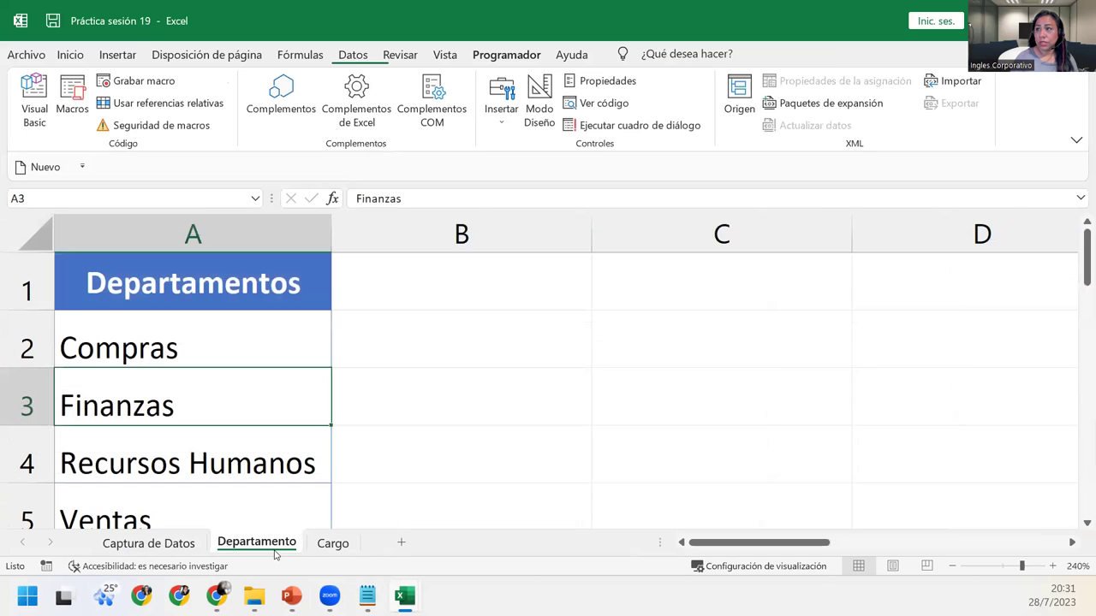
{"action": "left_click", "coordinate": [949, 566]}
{"action": "left_click", "coordinate": [949, 565]}
{"action": "left_click", "coordinate": [950, 566]}
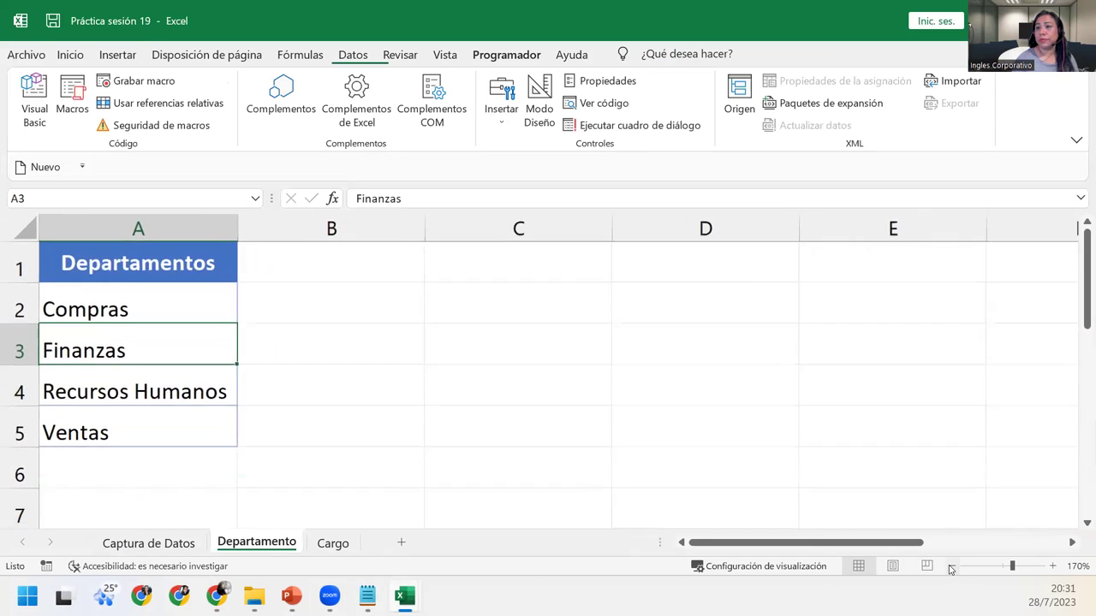
{"action": "left_click", "coordinate": [951, 566]}
{"action": "left_click", "coordinate": [950, 566]}
{"action": "left_click", "coordinate": [951, 566]}
{"action": "left_click", "coordinate": [950, 565]}
{"action": "left_click", "coordinate": [950, 566]}
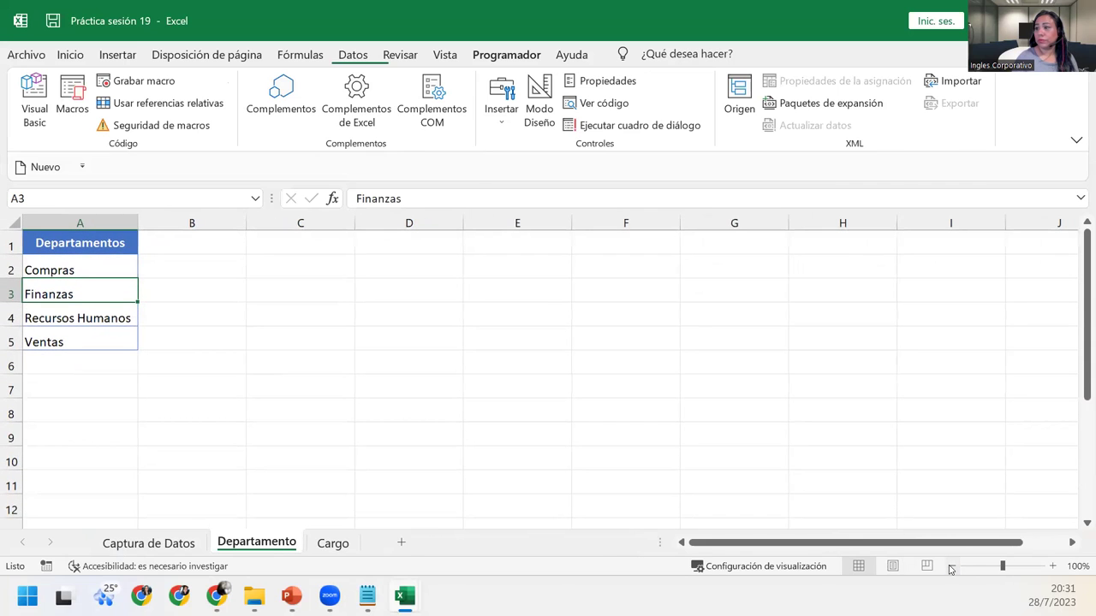
Step: View the Cargo sheet zoomed out to 100%, then return to the VBA editor
{"action": "left_click", "coordinate": [336, 542]}
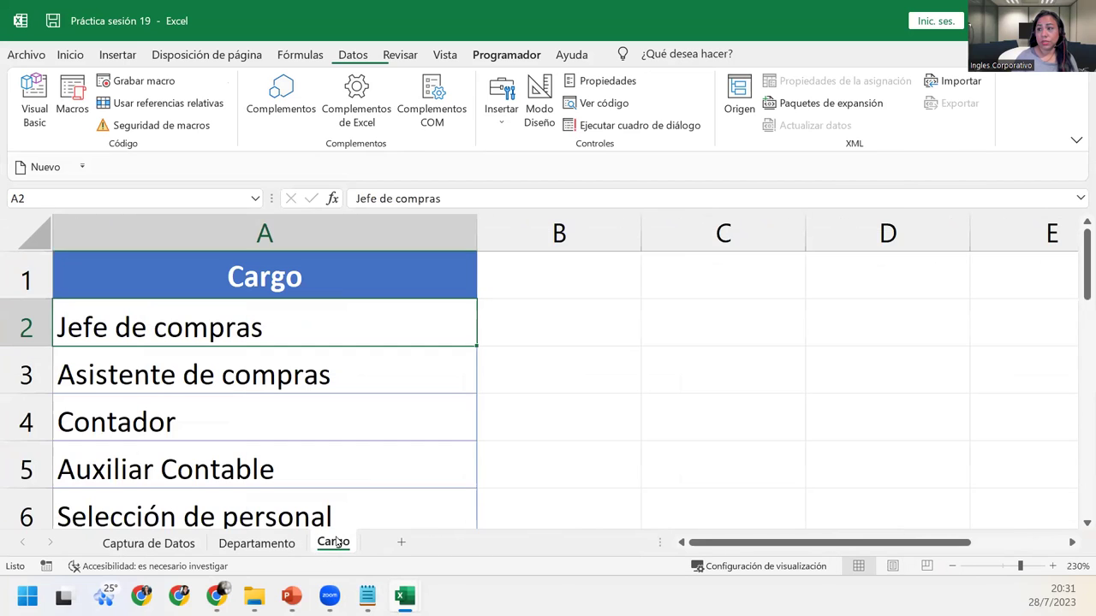
{"action": "left_click", "coordinate": [952, 567]}
{"action": "double_click", "coordinate": [952, 567]}
{"action": "left_click", "coordinate": [952, 567]}
{"action": "left_click", "coordinate": [952, 567]}
{"action": "left_click", "coordinate": [952, 567]}
{"action": "left_click", "coordinate": [952, 567]}
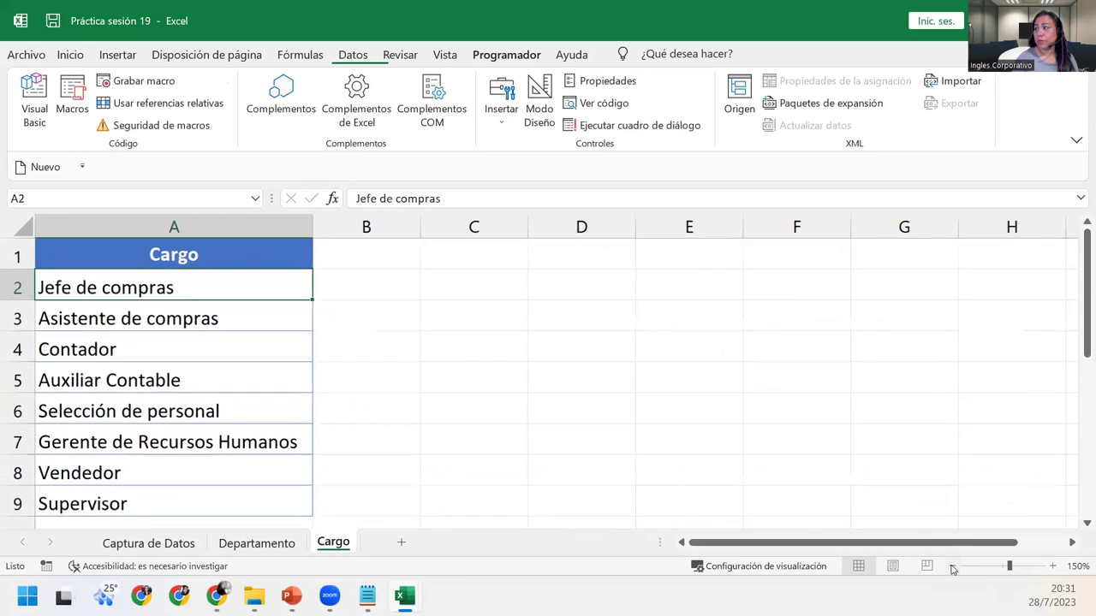
{"action": "left_click", "coordinate": [952, 567]}
{"action": "left_click", "coordinate": [952, 567]}
{"action": "left_click", "coordinate": [952, 567]}
{"action": "left_click", "coordinate": [953, 567]}
{"action": "left_click", "coordinate": [952, 567]}
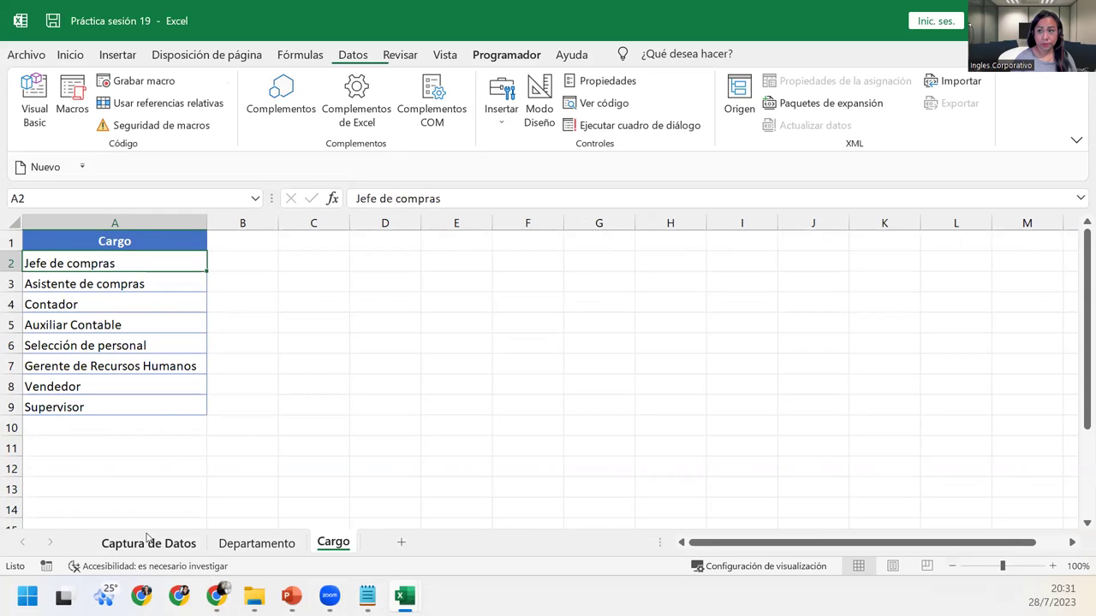
{"action": "left_click", "coordinate": [34, 101]}
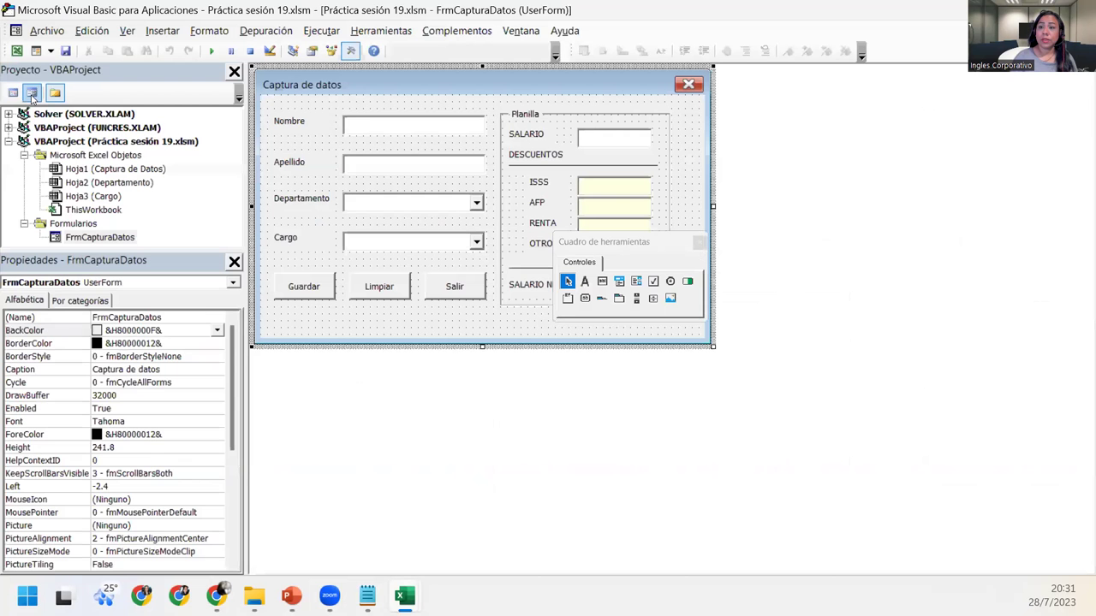
Step: Add the line CmbCargo.List = Worksheets("Cargo").Range("A2;A9").Value to UserForm_Initialize
{"action": "key", "text": "F7"}
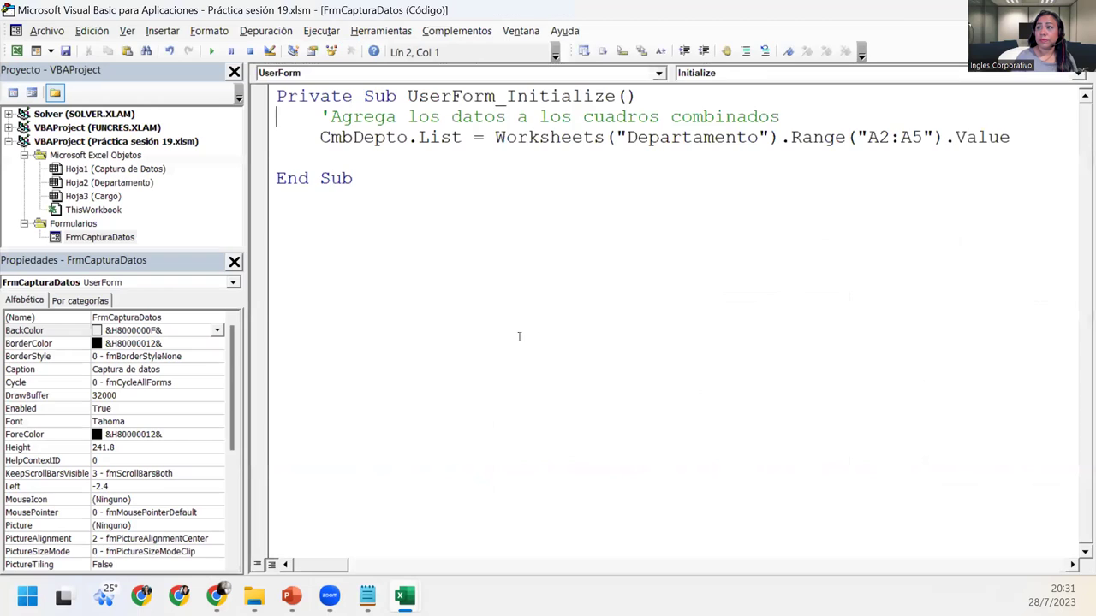
{"action": "left_click", "coordinate": [327, 159]}
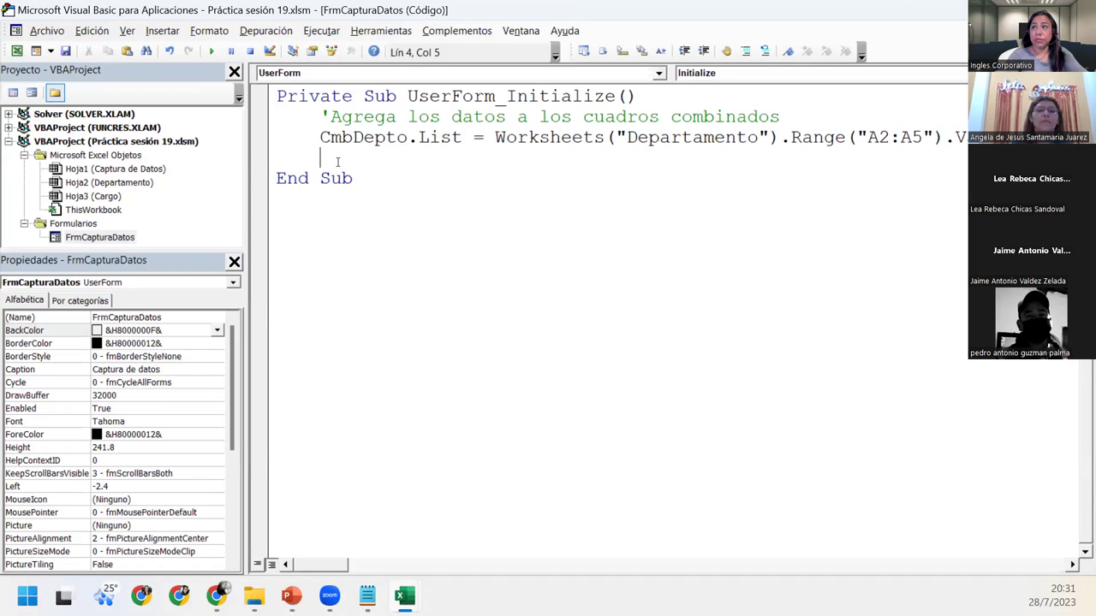
{"action": "key", "text": "ctrl+space"}
{"action": "type", "text": "CmbC"}
{"action": "key", "text": "Tab"}
{"action": "type", "text": "."}
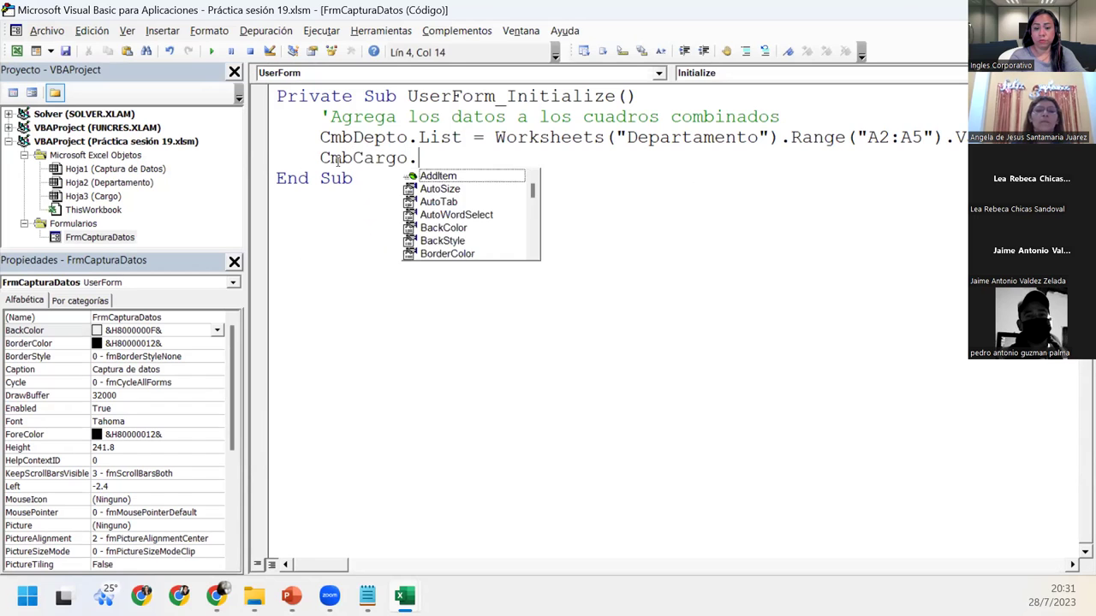
{"action": "type", "text": "li"}
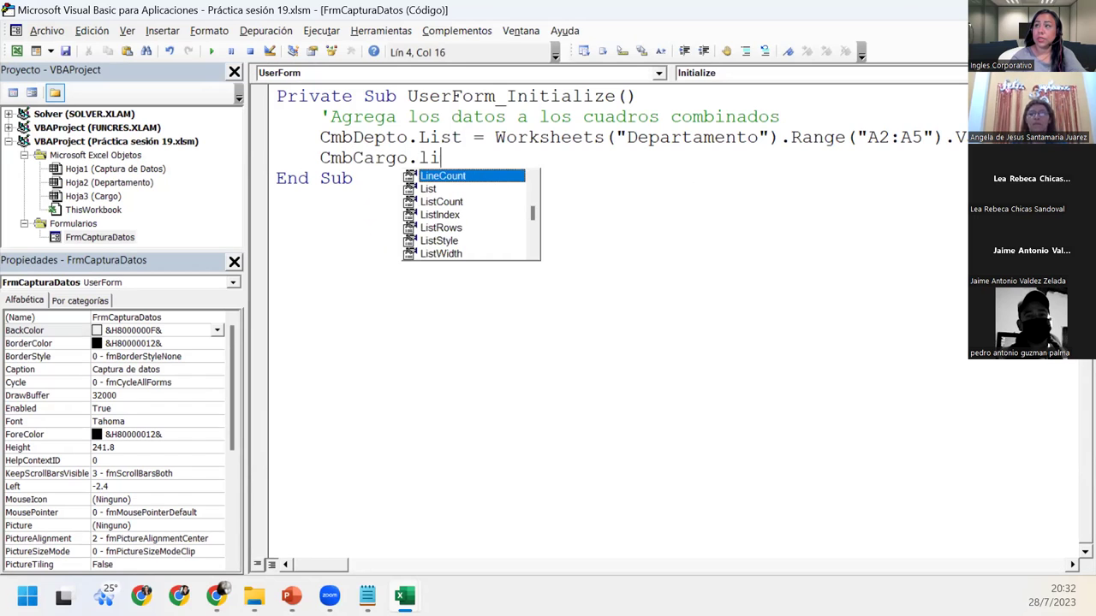
{"action": "type", "text": "st"}
{"action": "key", "text": "Tab"}
{"action": "type", "text": "= "}
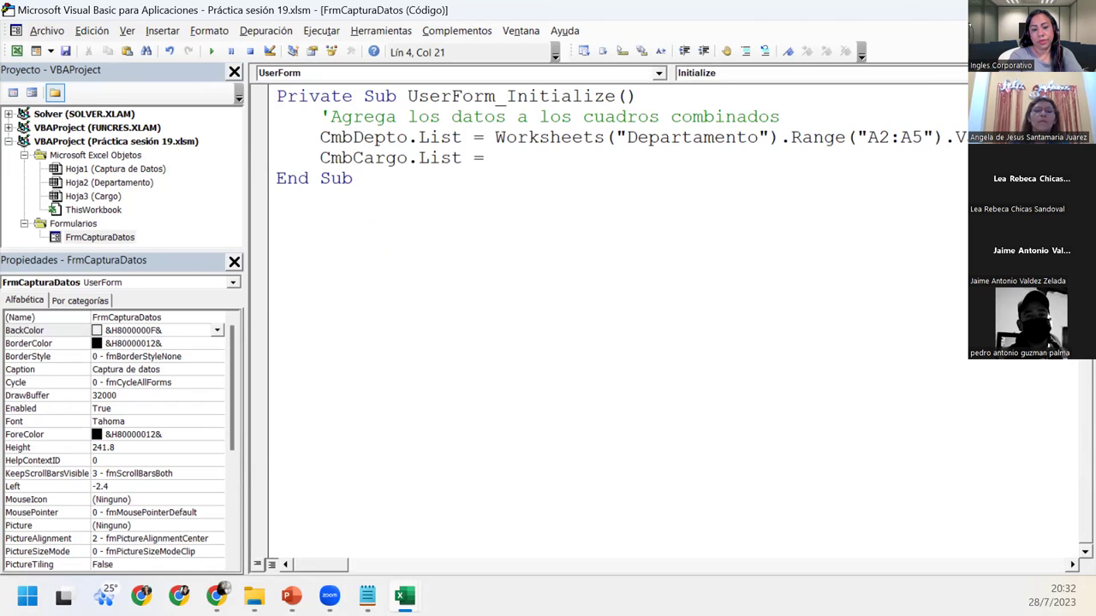
{"action": "type", "text": "worksh"}
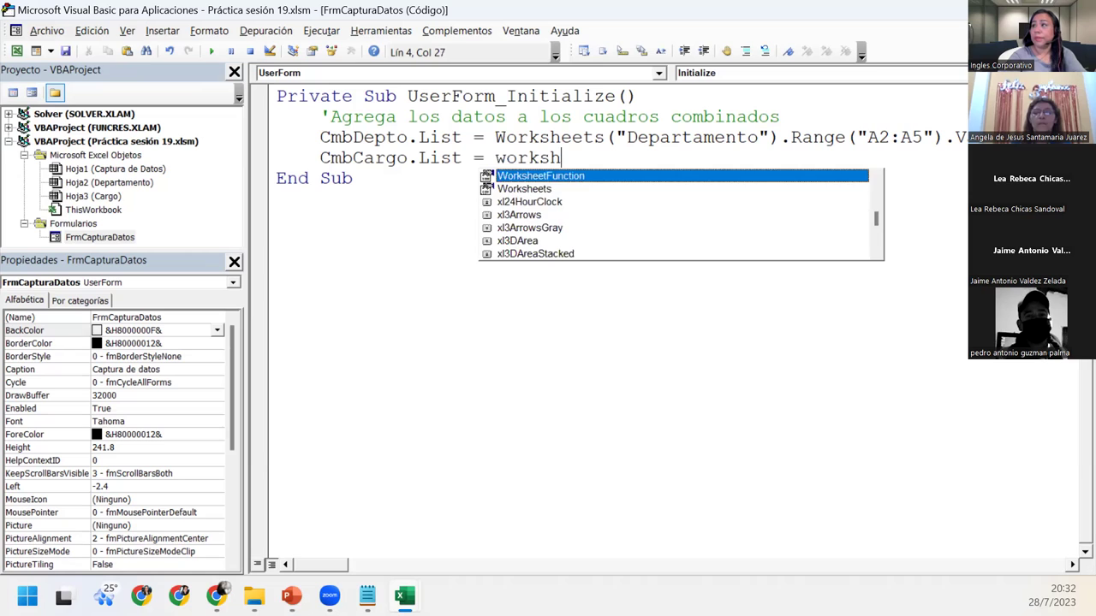
{"action": "key", "text": "Down"}
{"action": "key", "text": "Tab"}
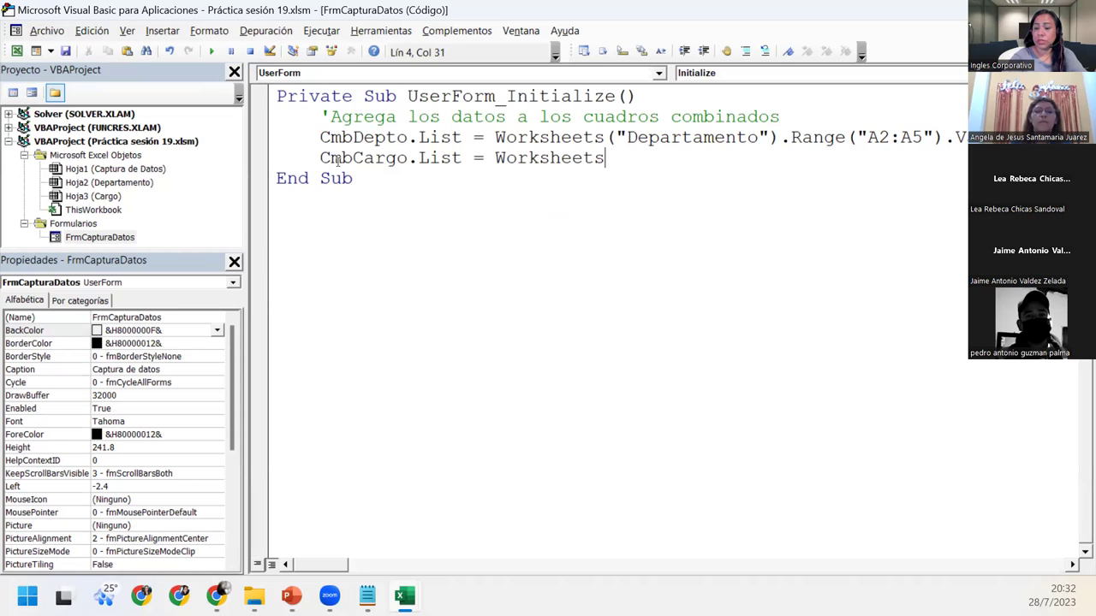
{"action": "type", "text": "(\"Cargo"}
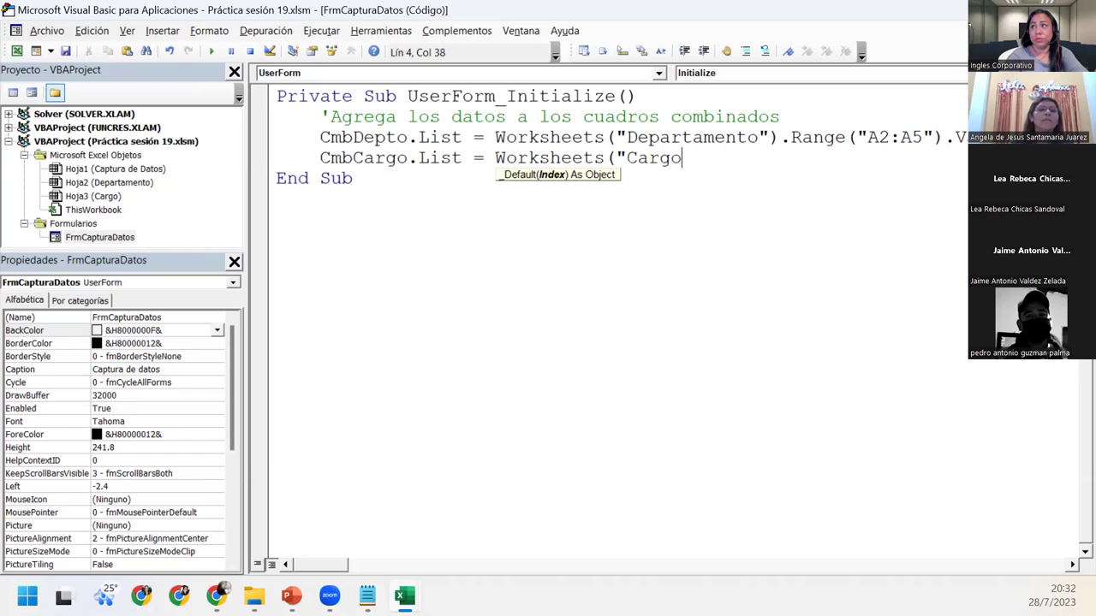
{"action": "type", "text": "\""}
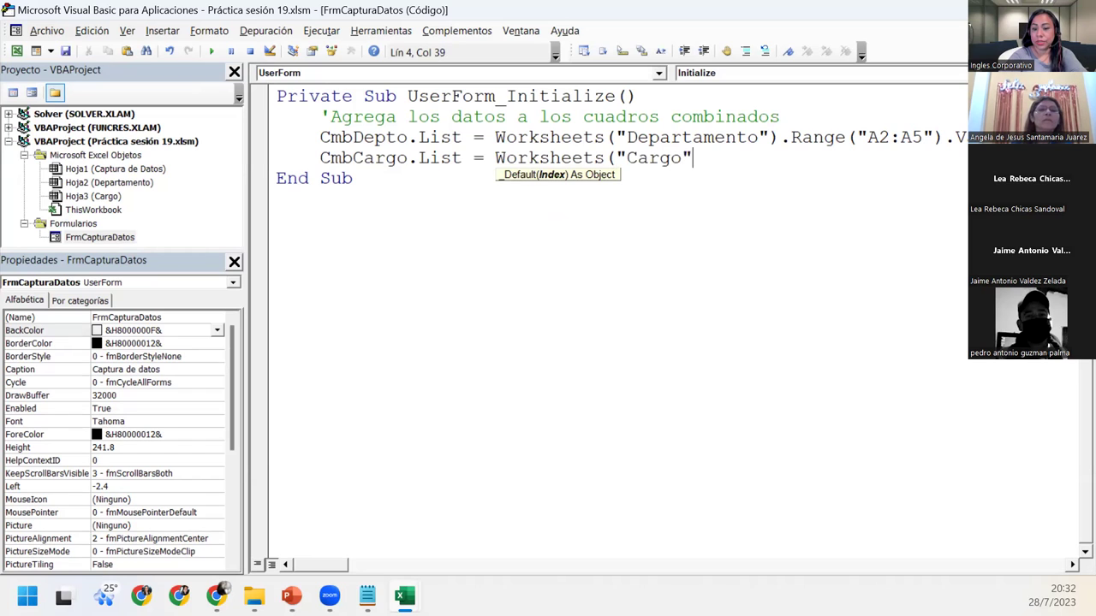
{"action": "type", "text": ").range(\"A2"}
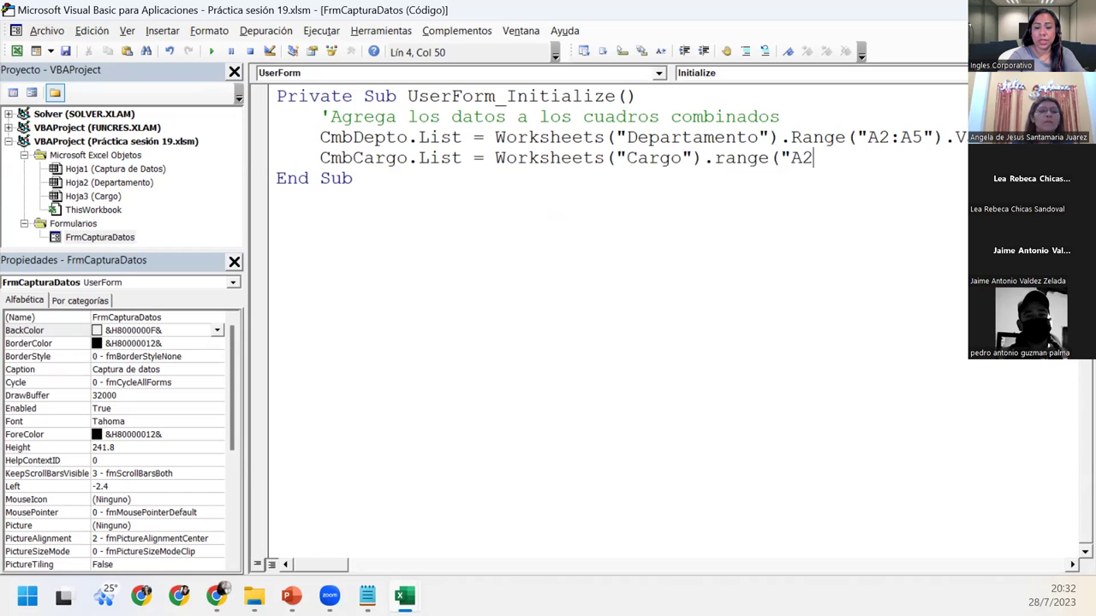
{"action": "type", "text": ";"}
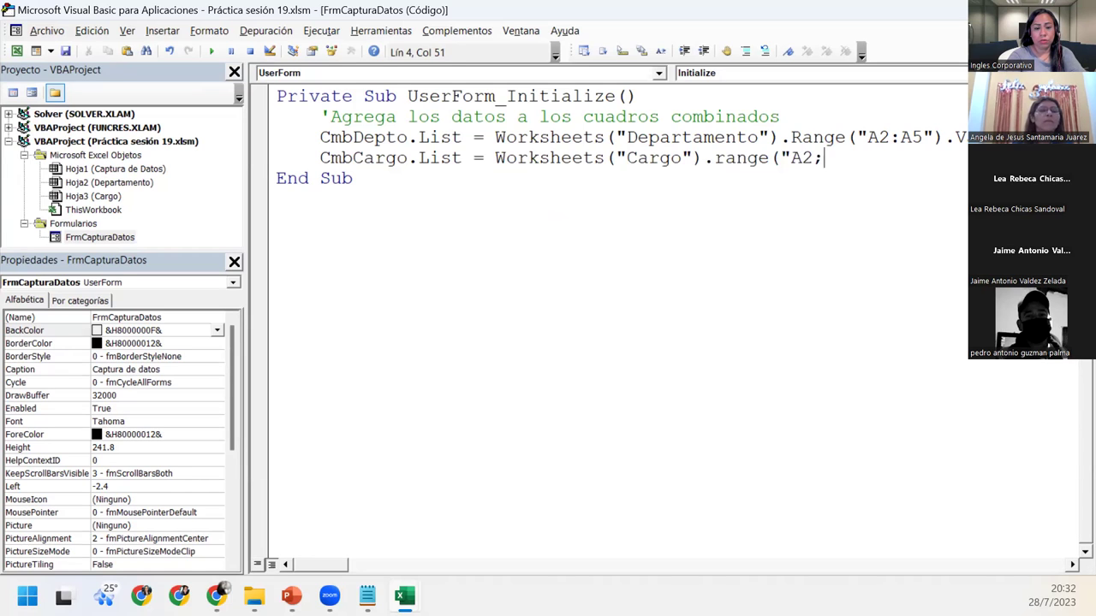
{"action": "type", "text": "A9\")"}
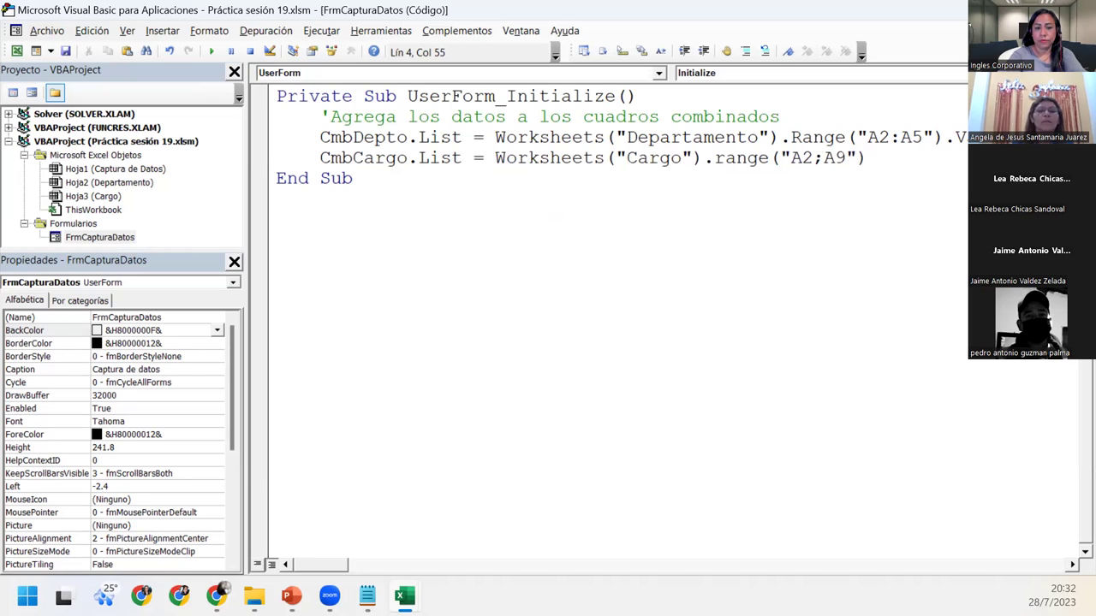
{"action": "type", "text": ".vaue"}
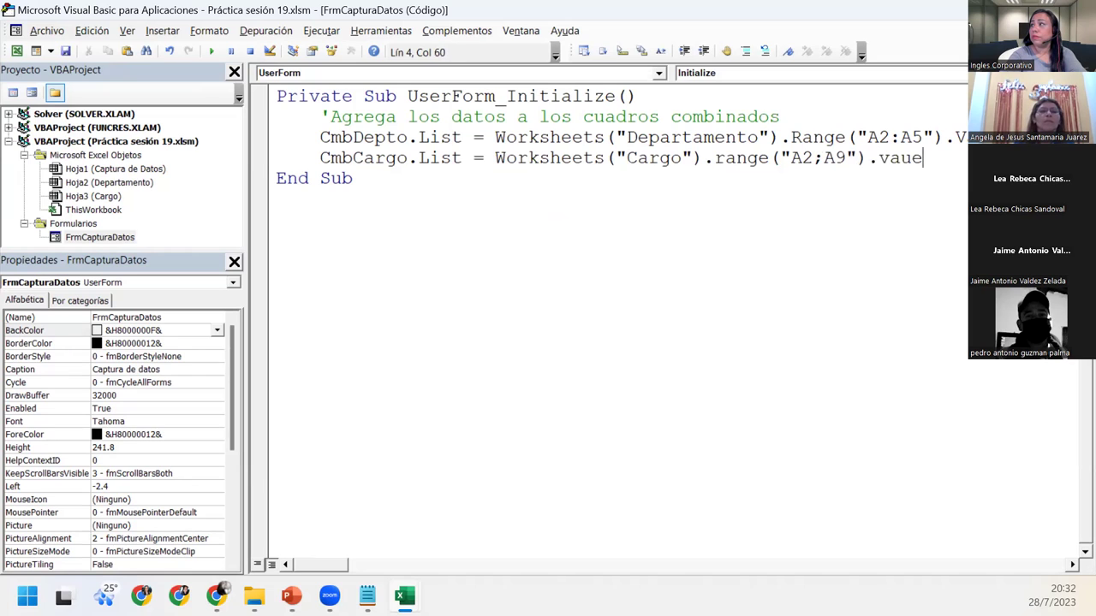
{"action": "key", "text": "BackSpace"}
{"action": "key", "text": "BackSpace"}
{"action": "type", "text": "lue"}
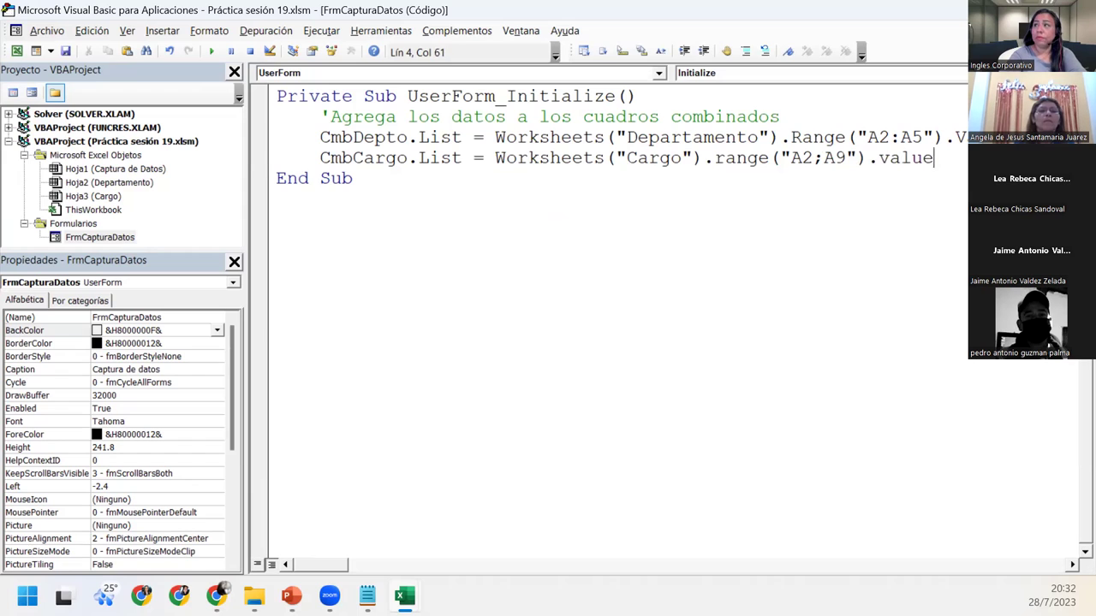
{"action": "left_click", "coordinate": [353, 178]}
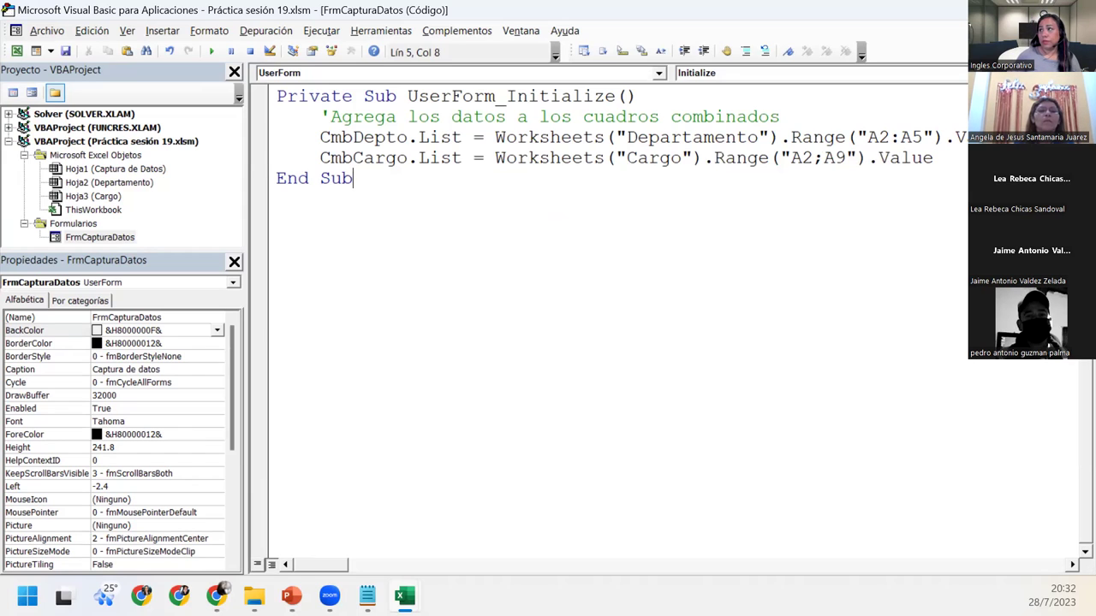
Step: Fix the Cargo range from "A2;A9" to "A2:A9"
{"action": "left_click", "coordinate": [824, 157]}
{"action": "key", "text": "BackSpace"}
{"action": "type", "text": ":"}
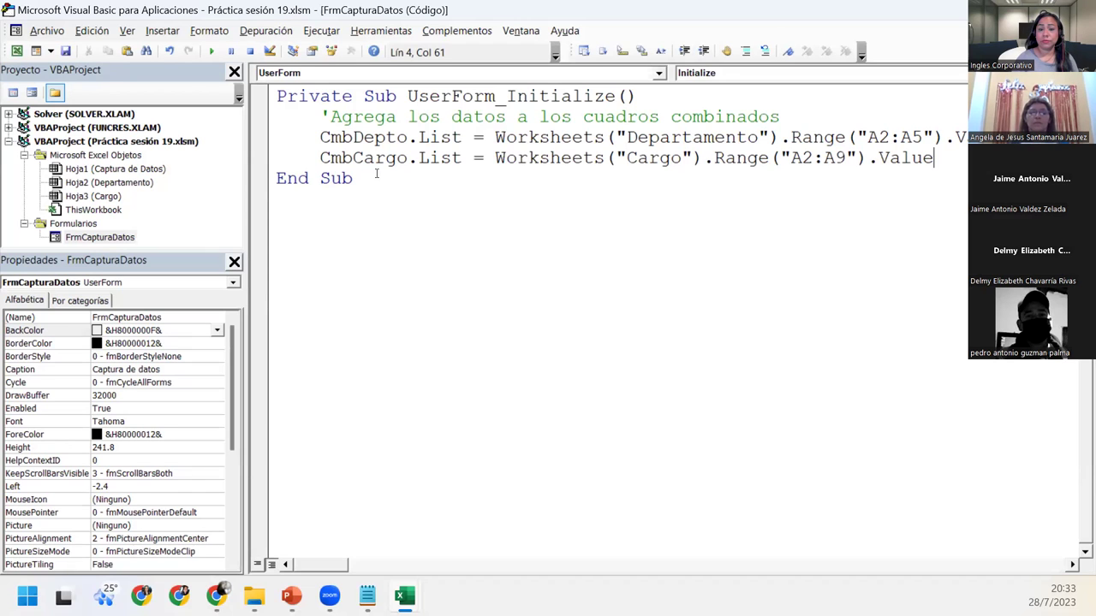
Step: Test-run the form, picking Finanzas as Departamento and Contador as Cargo, then close it
{"action": "left_click", "coordinate": [211, 51]}
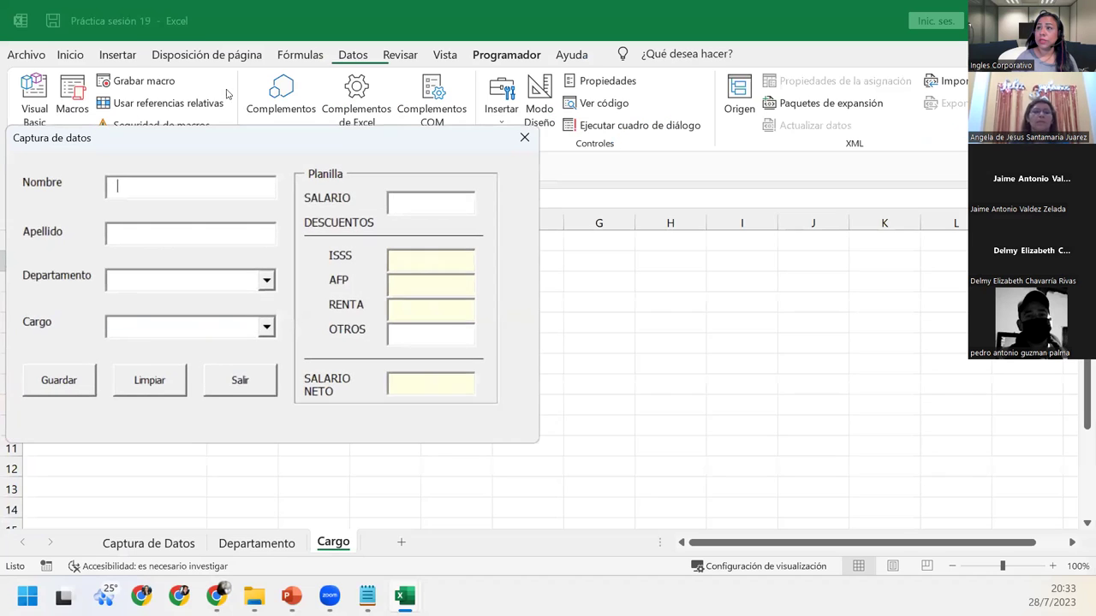
{"action": "left_click", "coordinate": [265, 328]}
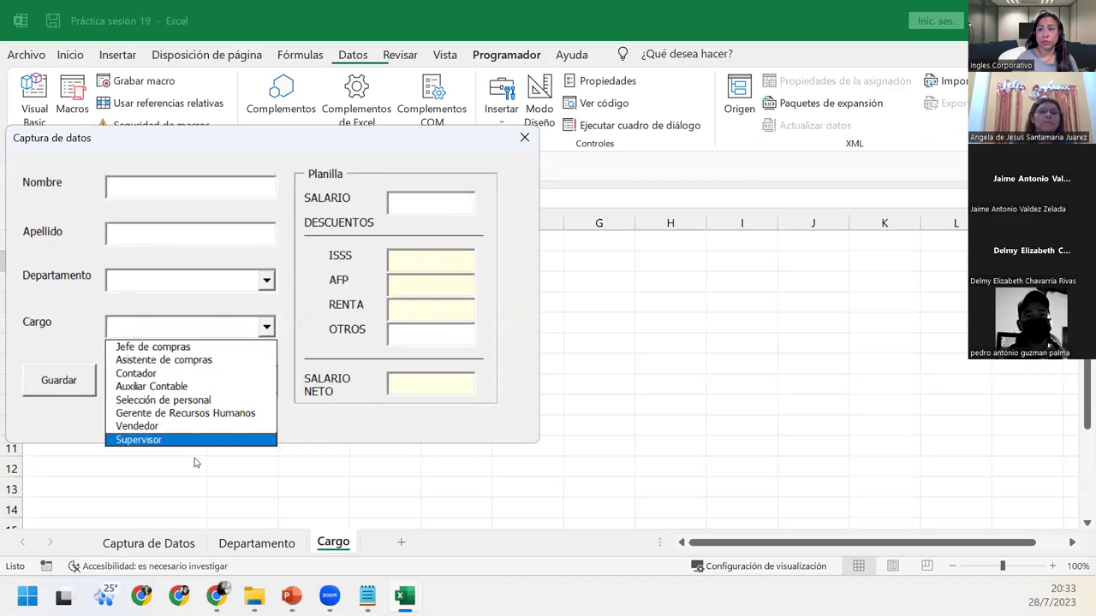
{"action": "left_click", "coordinate": [266, 282]}
{"action": "left_click", "coordinate": [145, 315]}
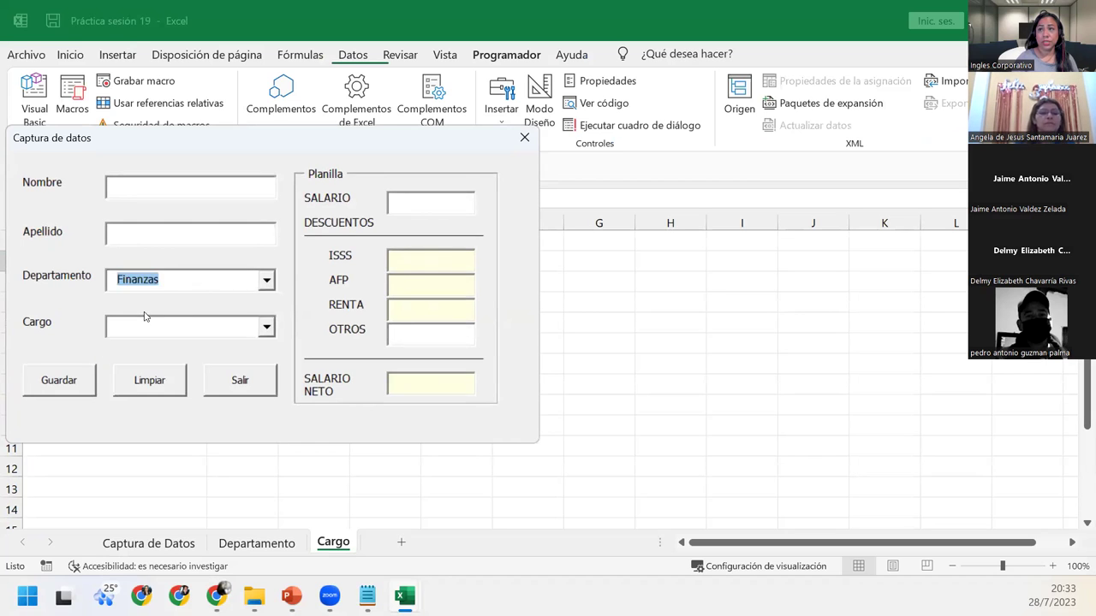
{"action": "left_click", "coordinate": [262, 332]}
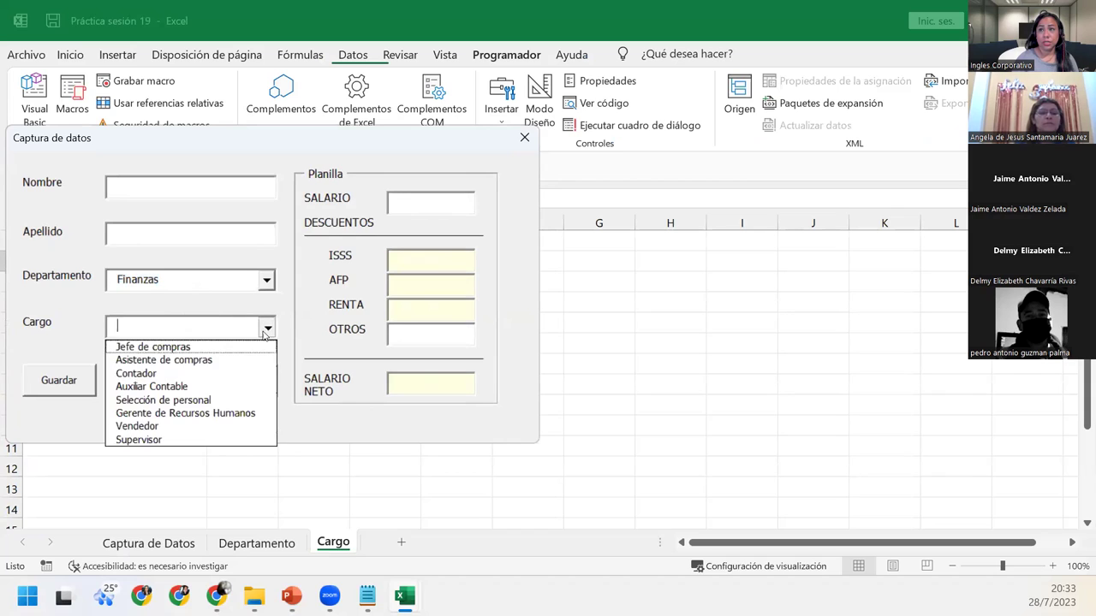
{"action": "left_click", "coordinate": [150, 377]}
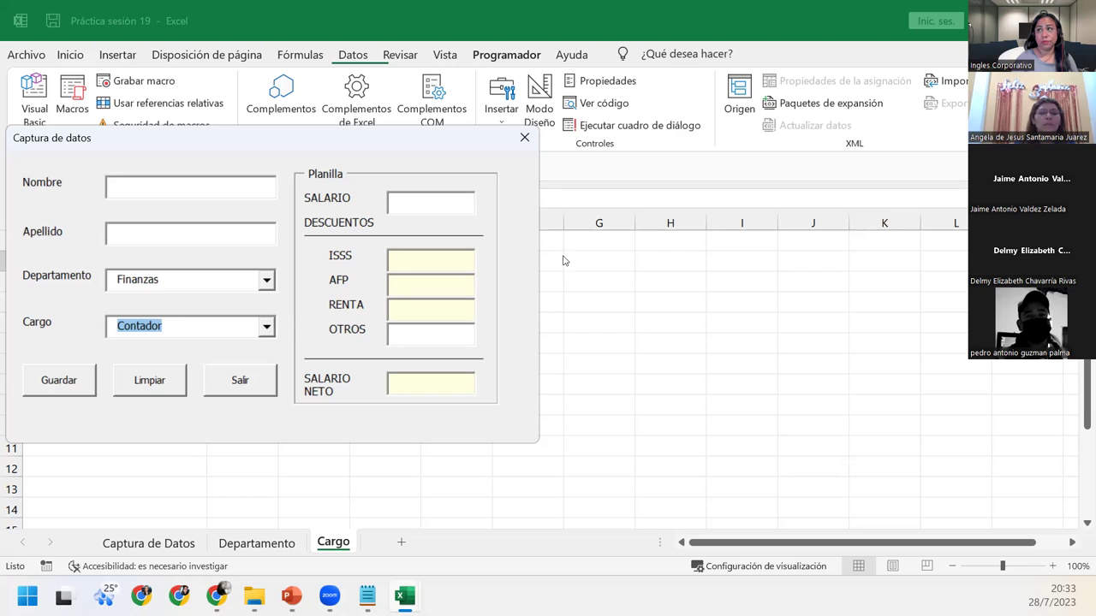
{"action": "left_click", "coordinate": [525, 138]}
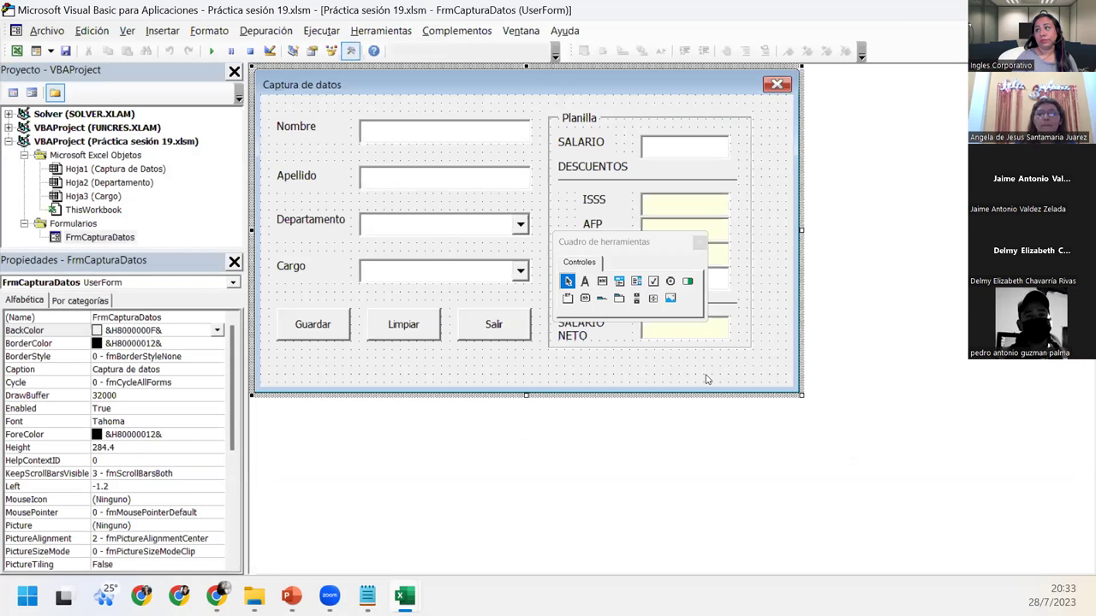
Step: In the form's code, append 'al momento de abrir el formulario' to the combo-box comment
{"action": "key", "text": "F7"}
{"action": "left_click", "coordinate": [391, 183]}
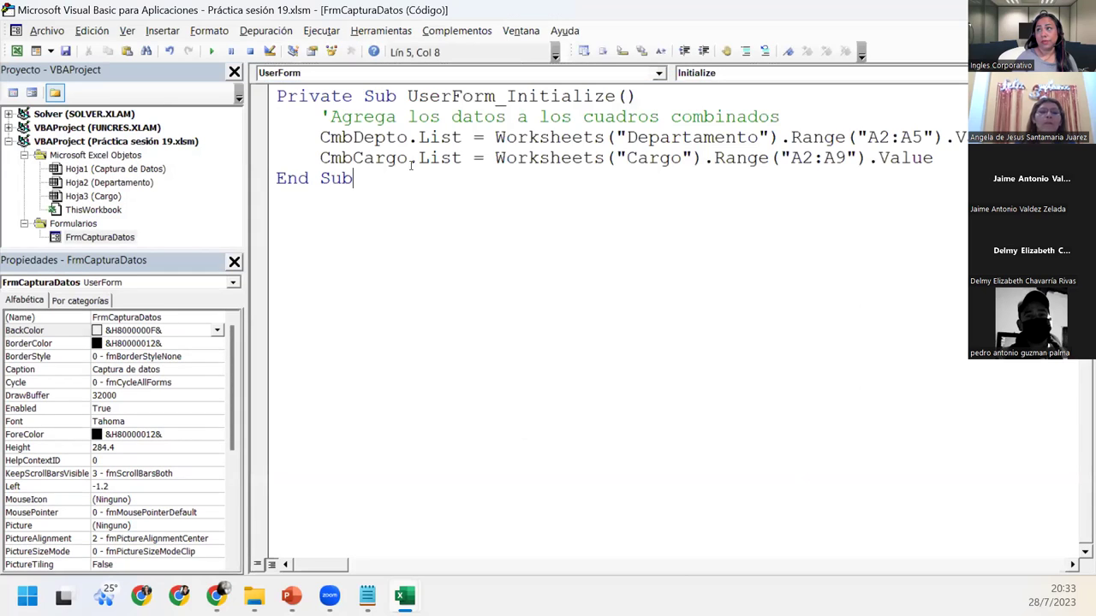
{"action": "left_click", "coordinate": [806, 110]}
{"action": "type", "text": "a"}
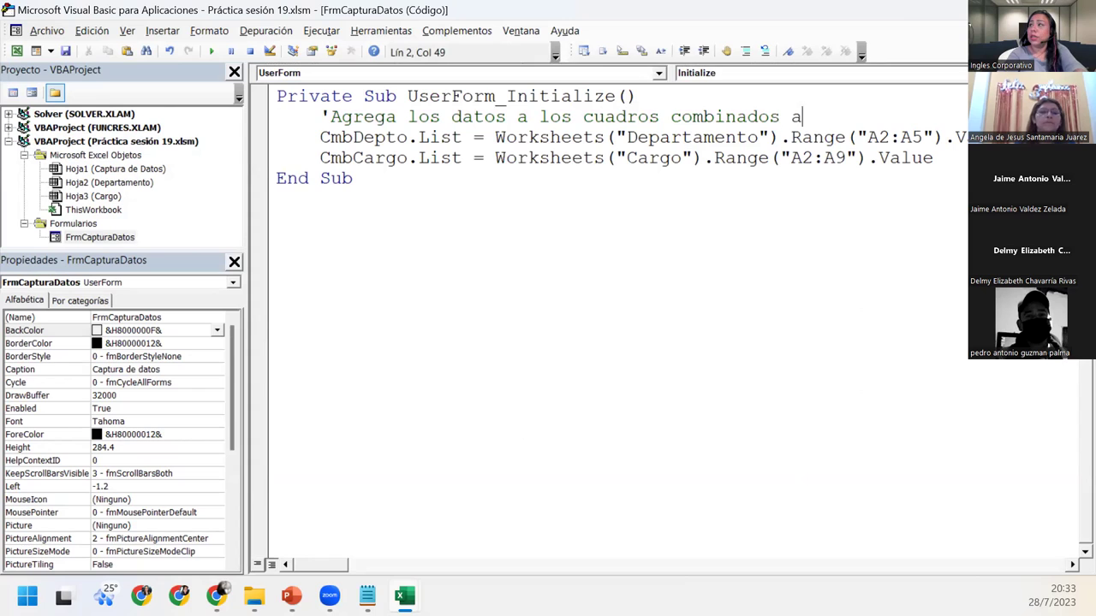
{"action": "type", "text": "l momeno"}
{"action": "key", "text": "BackSpace"}
{"action": "key", "text": "BackSpace"}
{"action": "type", "text": "to de abri"}
{"action": "key", "text": "BackSpace"}
{"action": "type", "text": "l formulario"}
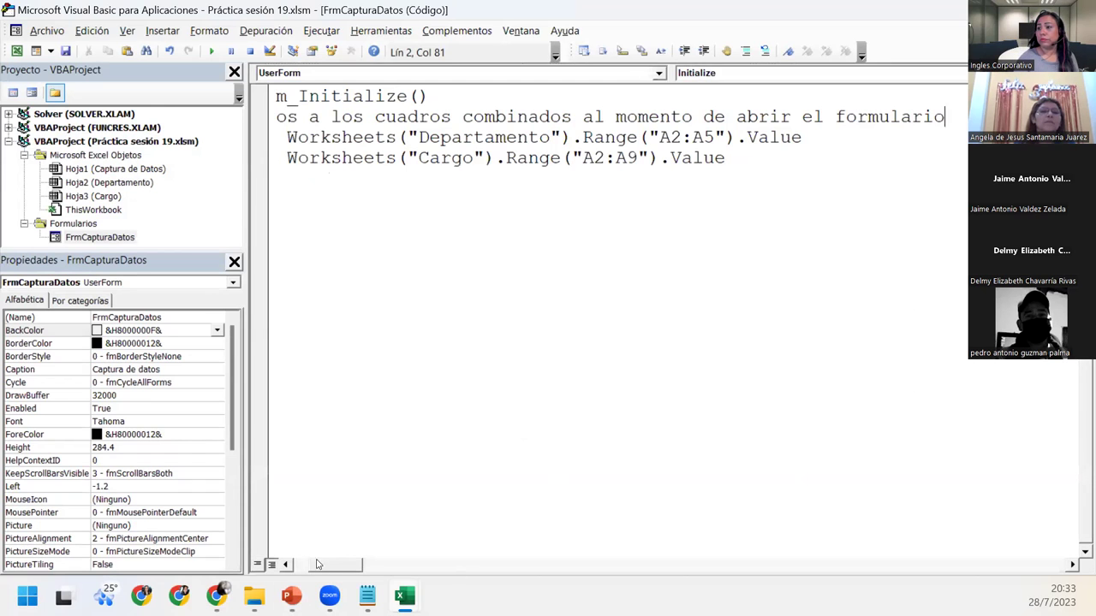
{"action": "left_click_drag", "start_coordinate": [317, 564], "coordinate": [291, 565]}
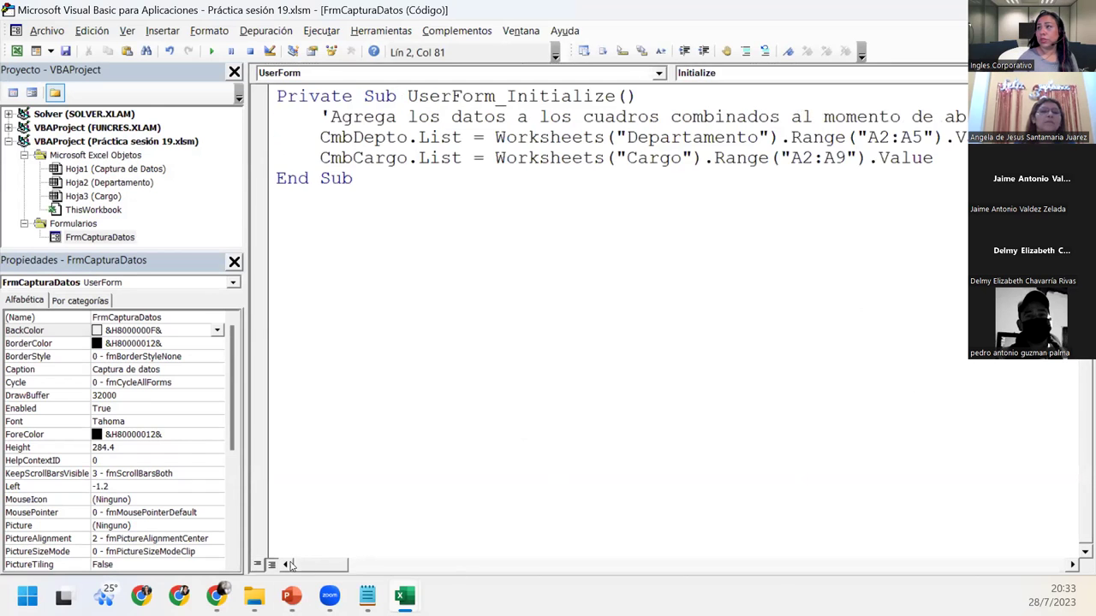
{"action": "left_click", "coordinate": [351, 156]}
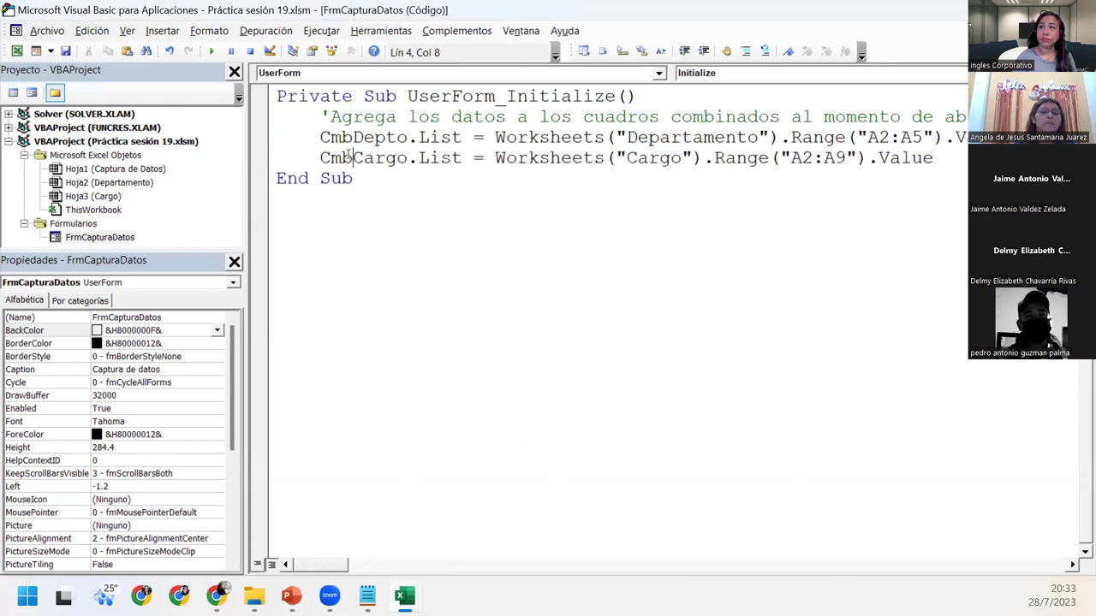
{"action": "left_click", "coordinate": [333, 116]}
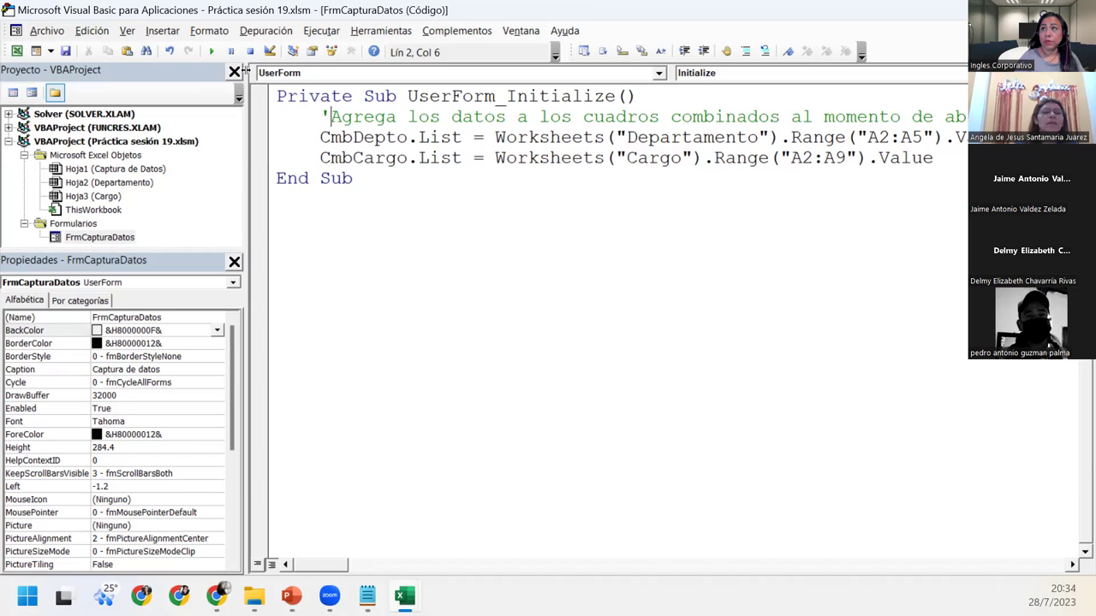
Step: Open the Captura de datos design and widen the Planilla frame to the right
{"action": "double_click", "coordinate": [91, 239]}
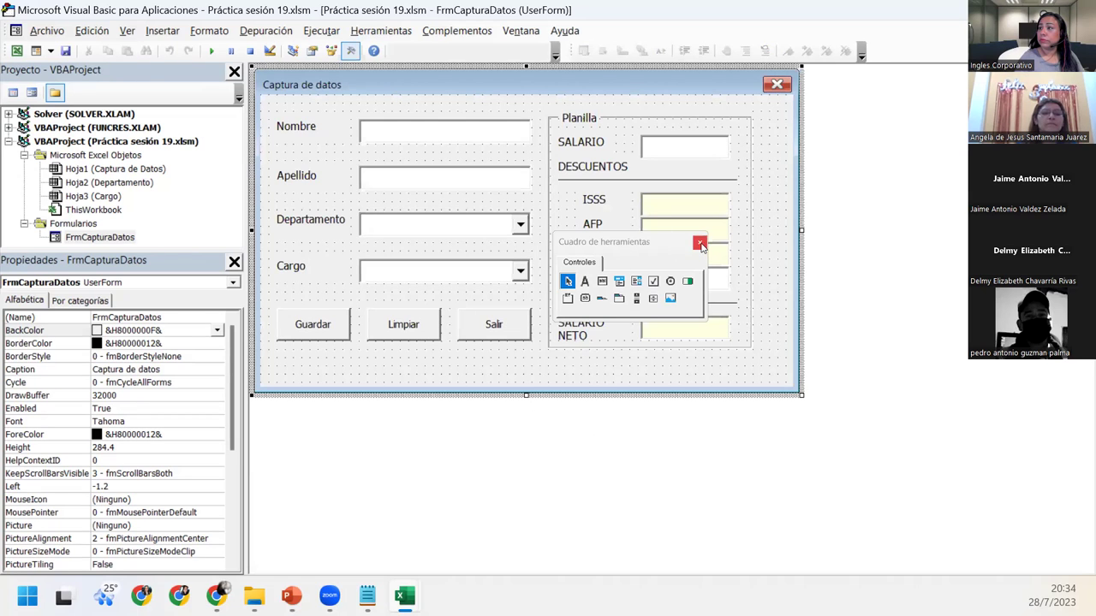
{"action": "left_click", "coordinate": [665, 266]}
{"action": "left_click_drag", "start_coordinate": [664, 267], "coordinate": [892, 322]}
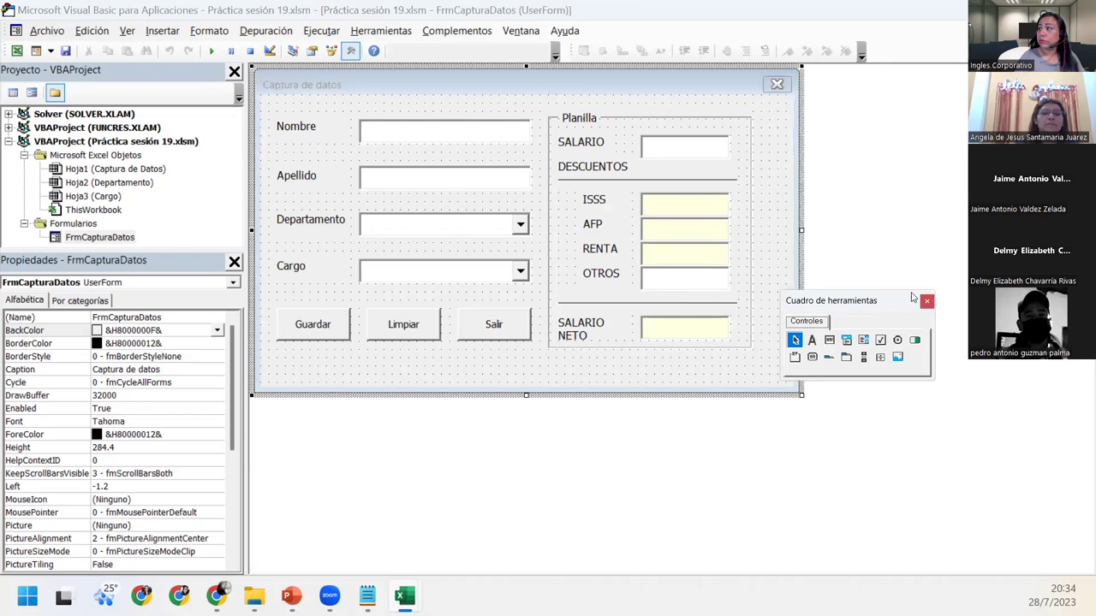
{"action": "left_click", "coordinate": [927, 298]}
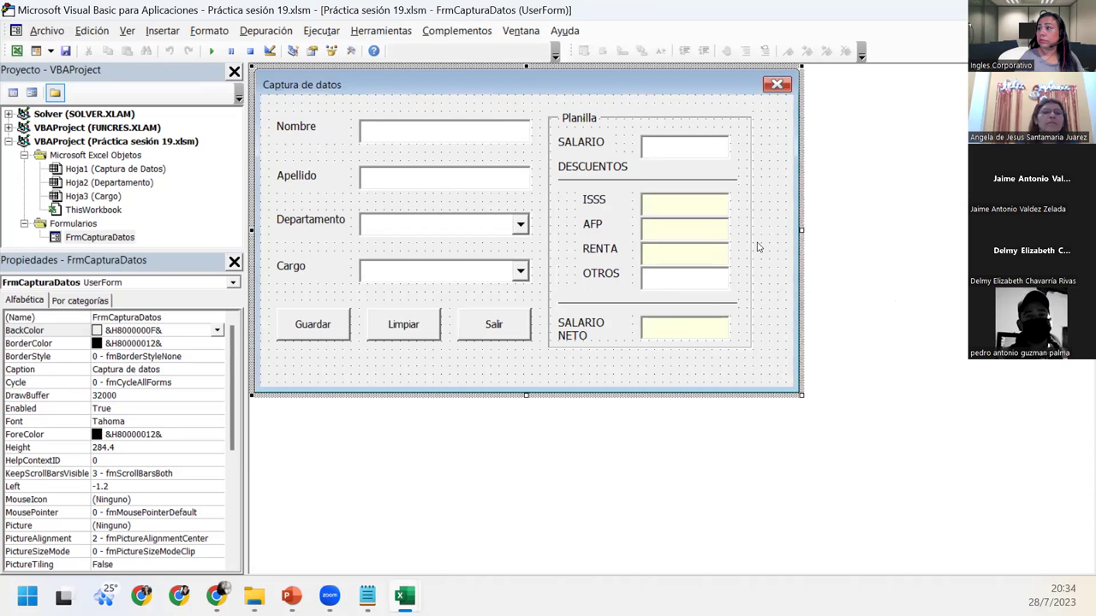
{"action": "left_click", "coordinate": [753, 246]}
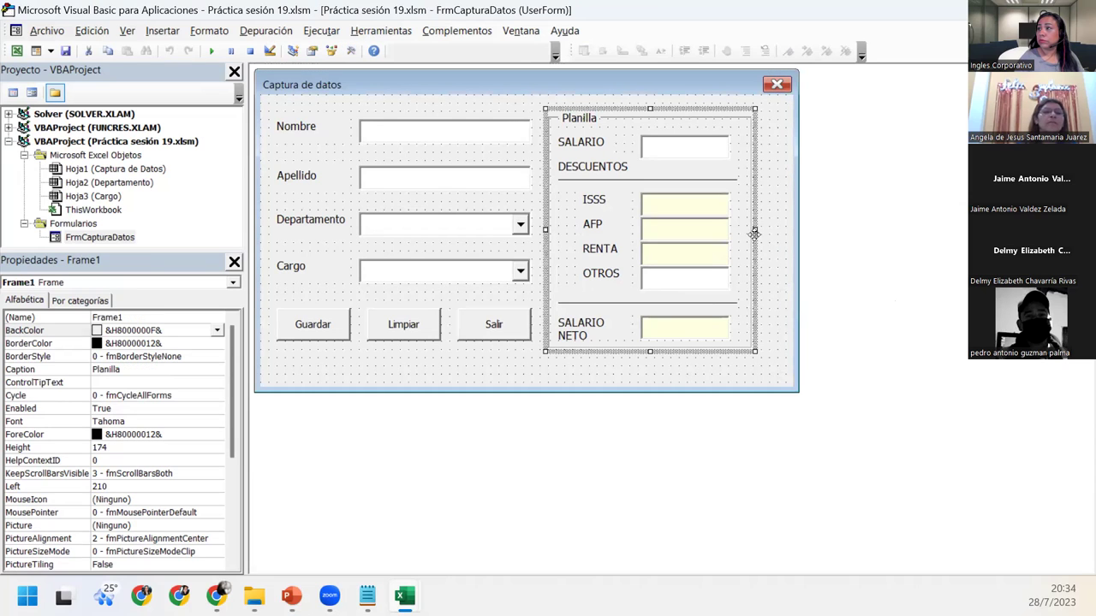
{"action": "left_click_drag", "start_coordinate": [753, 229], "coordinate": [779, 229]}
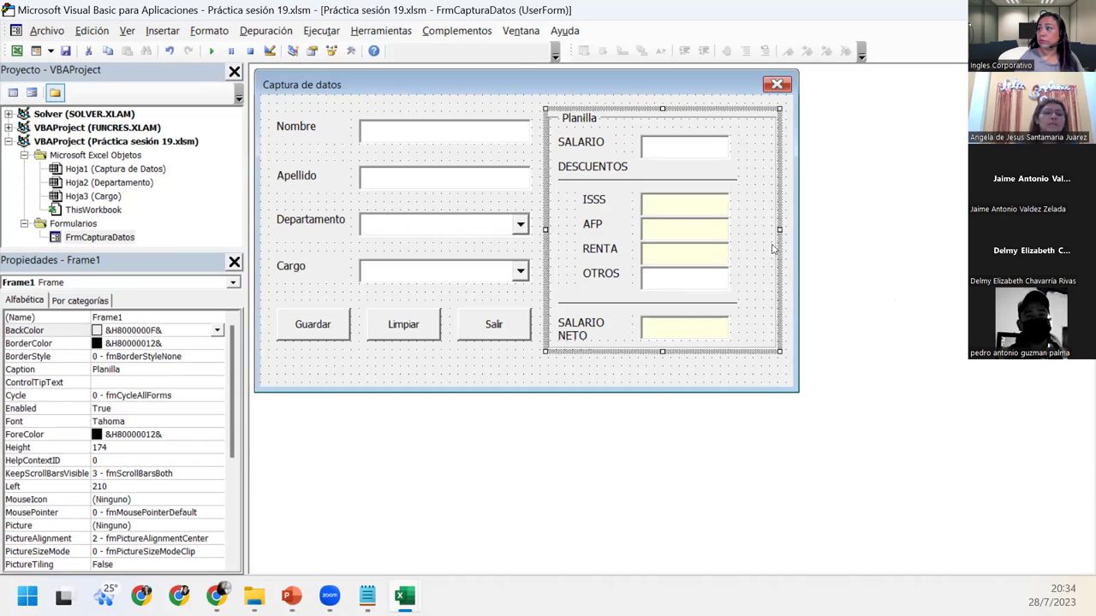
Step: Move the six amount boxes (SALARIO, ISSS, AFP, RENTA, OTROS, SALARIO NETO) further right
{"action": "left_click_drag", "start_coordinate": [743, 338], "coordinate": [651, 139]}
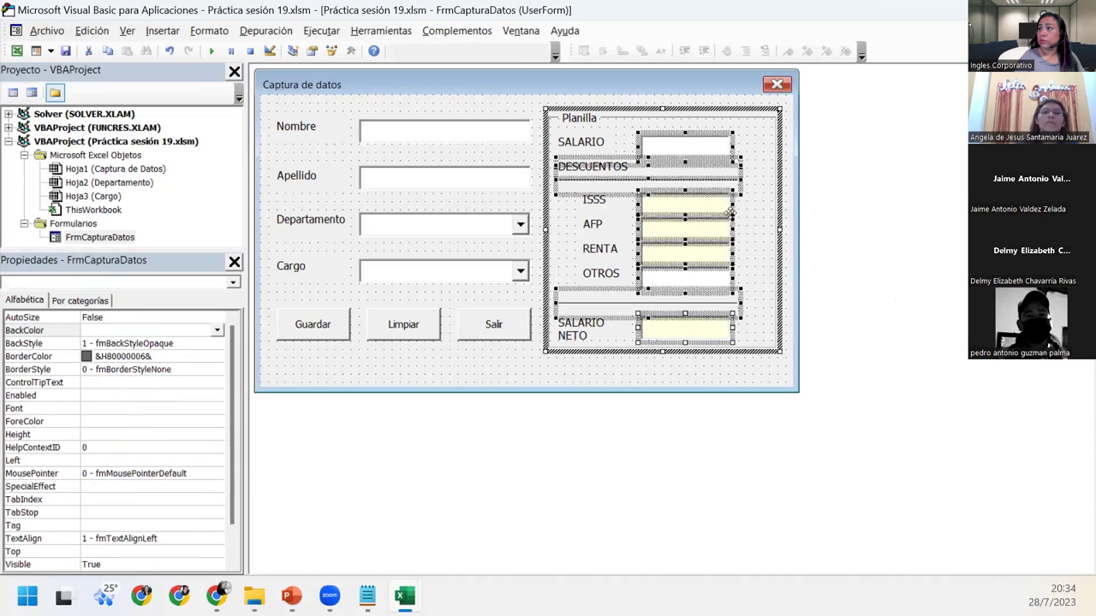
{"action": "left_click", "coordinate": [759, 326]}
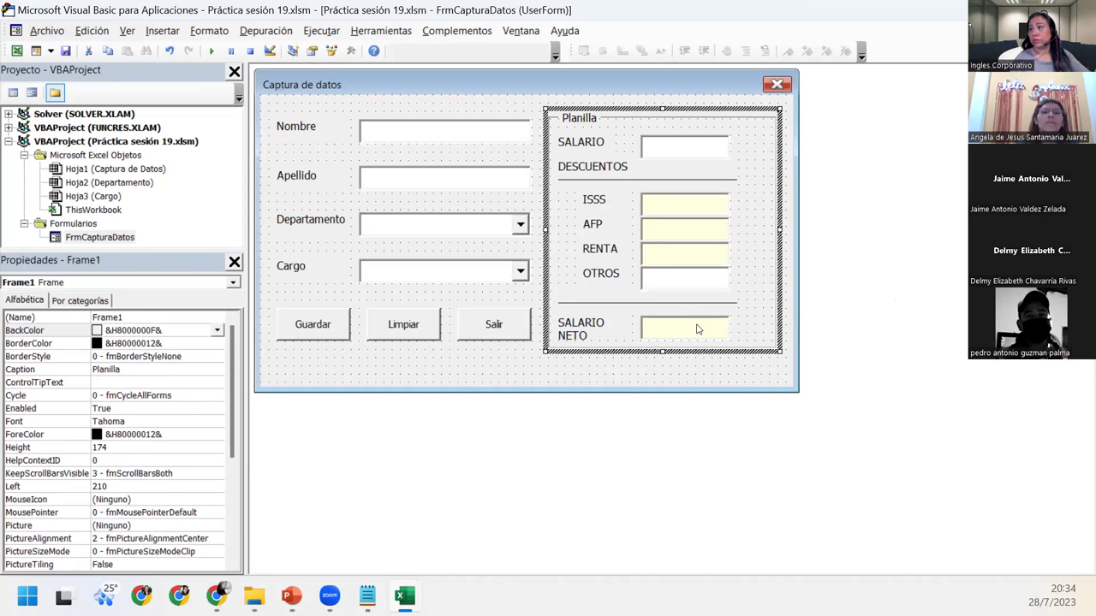
{"action": "left_click", "coordinate": [695, 329]}
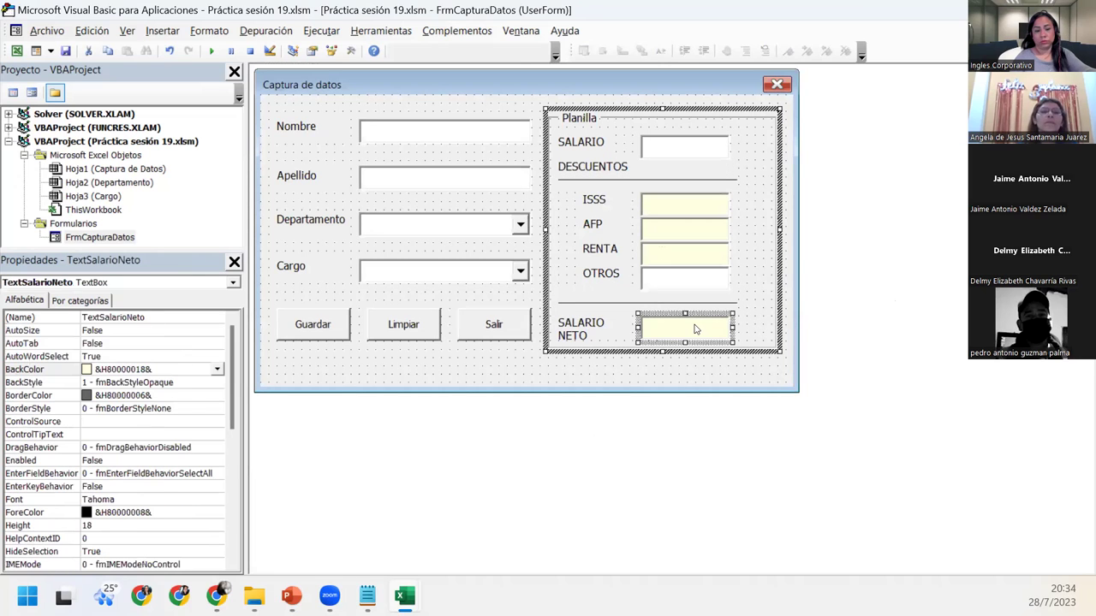
{"action": "left_click", "coordinate": [672, 283], "text": "ctrl"}
{"action": "left_click", "coordinate": [679, 253], "text": "ctrl"}
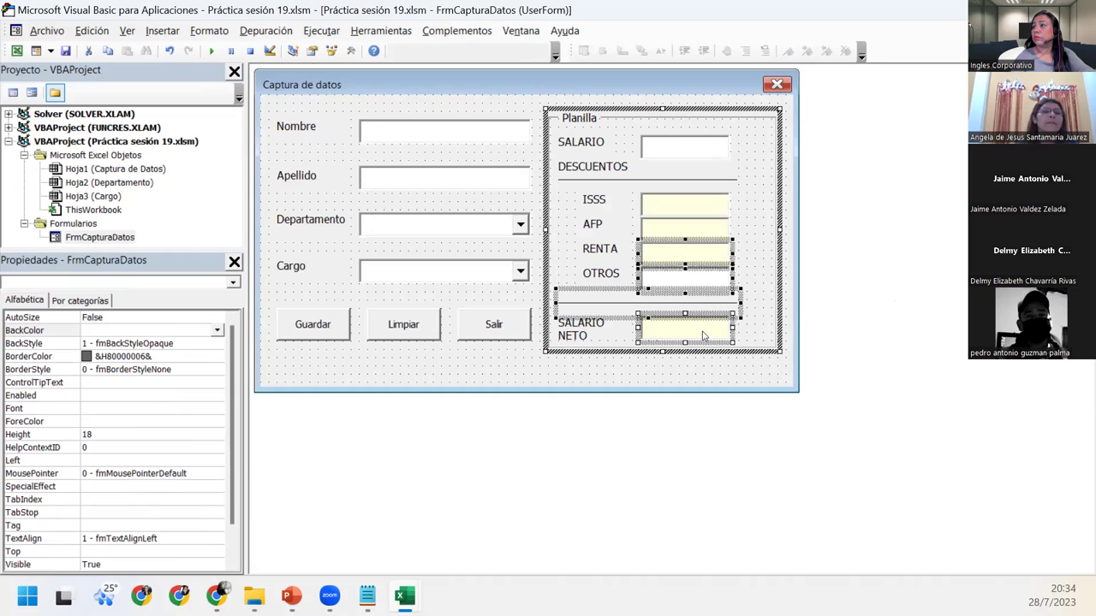
{"action": "left_click", "coordinate": [695, 170]}
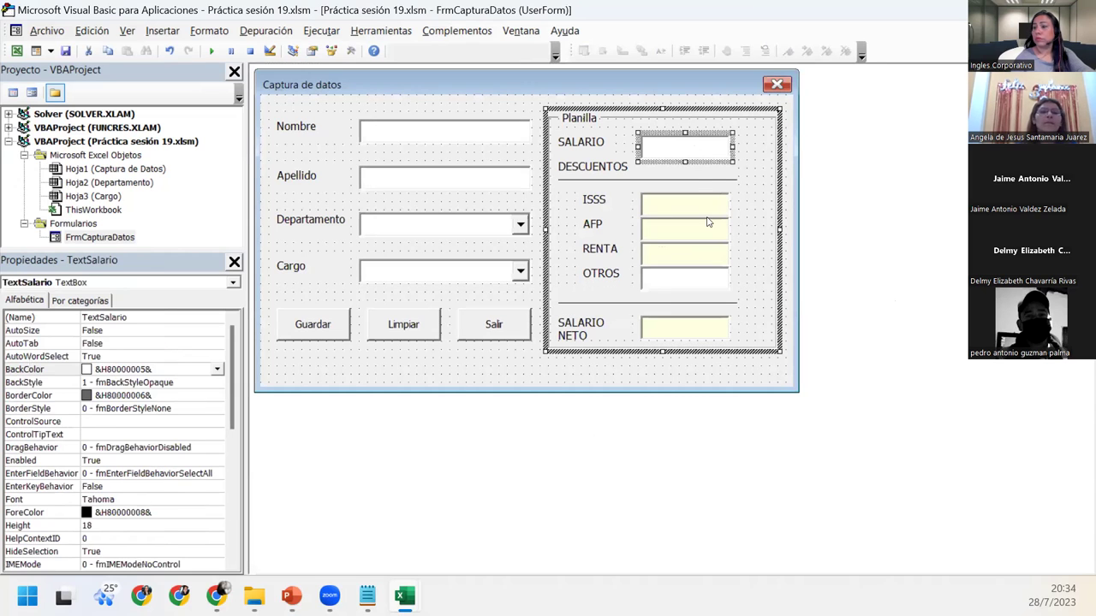
{"action": "left_click", "coordinate": [705, 207], "text": "ctrl"}
{"action": "left_click", "coordinate": [700, 233], "text": "ctrl"}
{"action": "left_click", "coordinate": [701, 255], "text": "ctrl"}
{"action": "left_click", "coordinate": [698, 284], "text": "ctrl"}
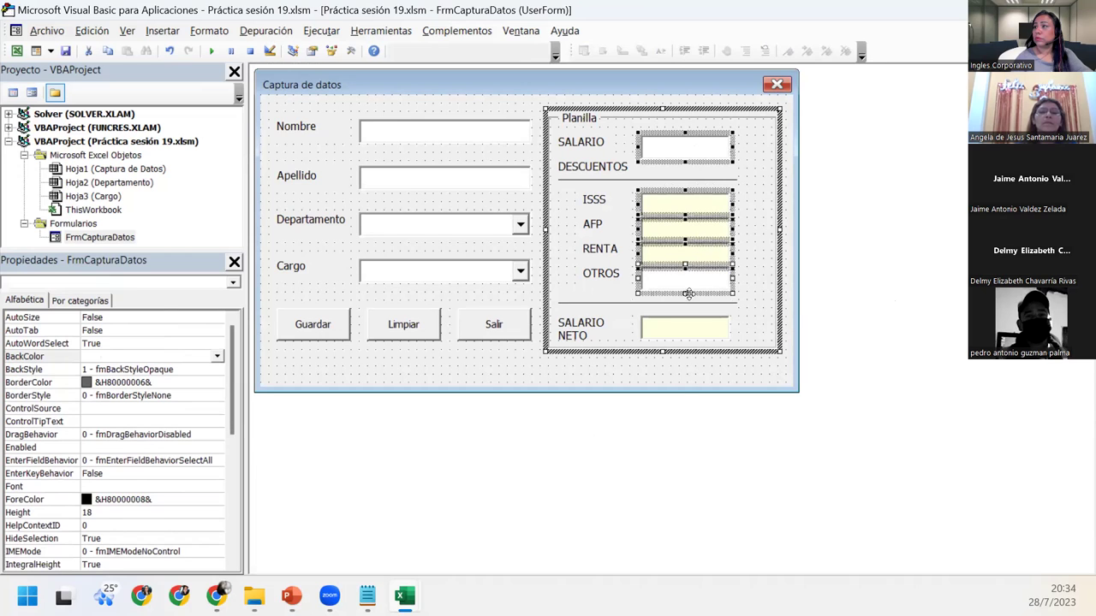
{"action": "left_click", "coordinate": [687, 328], "text": "ctrl"}
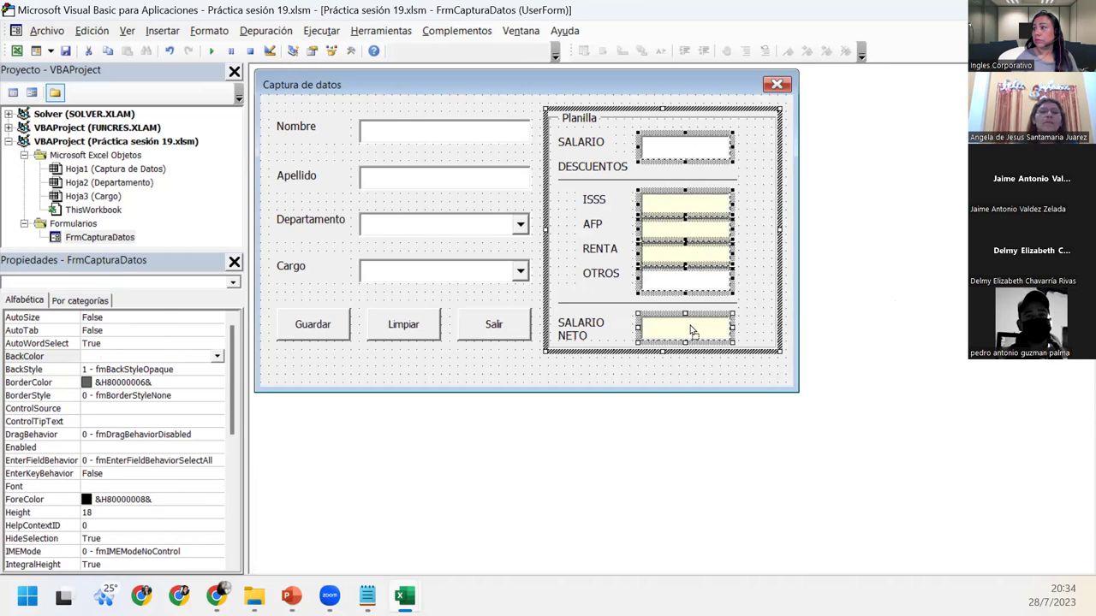
{"action": "left_click_drag", "start_coordinate": [698, 330], "coordinate": [717, 331]}
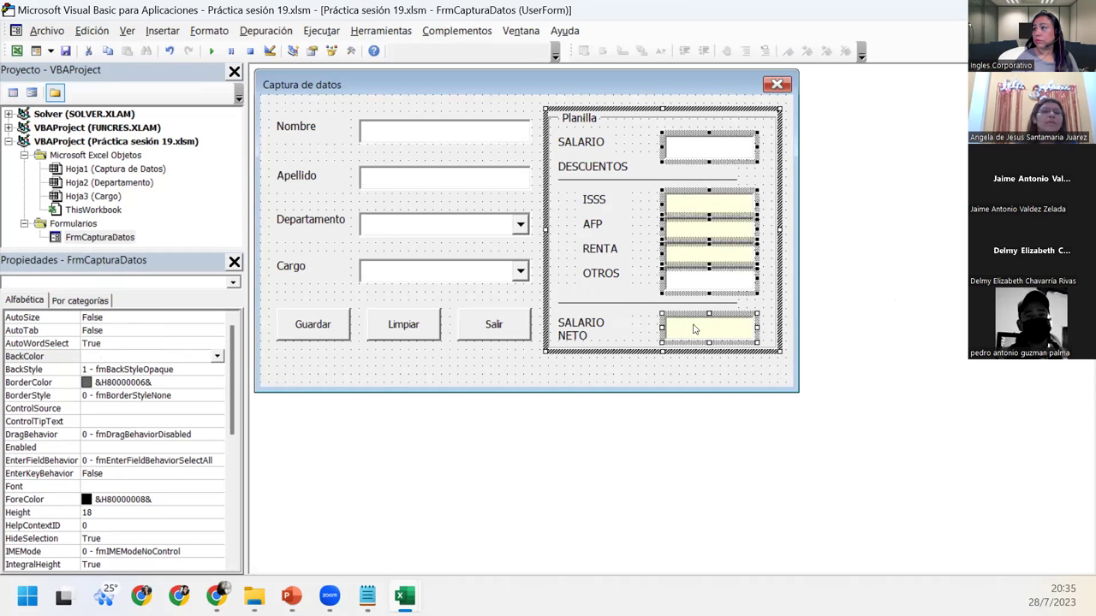
Step: Widen the SALARIO NETO label so its caption fits on one line
{"action": "left_click", "coordinate": [610, 331]}
{"action": "left_click_drag", "start_coordinate": [633, 328], "coordinate": [657, 328]}
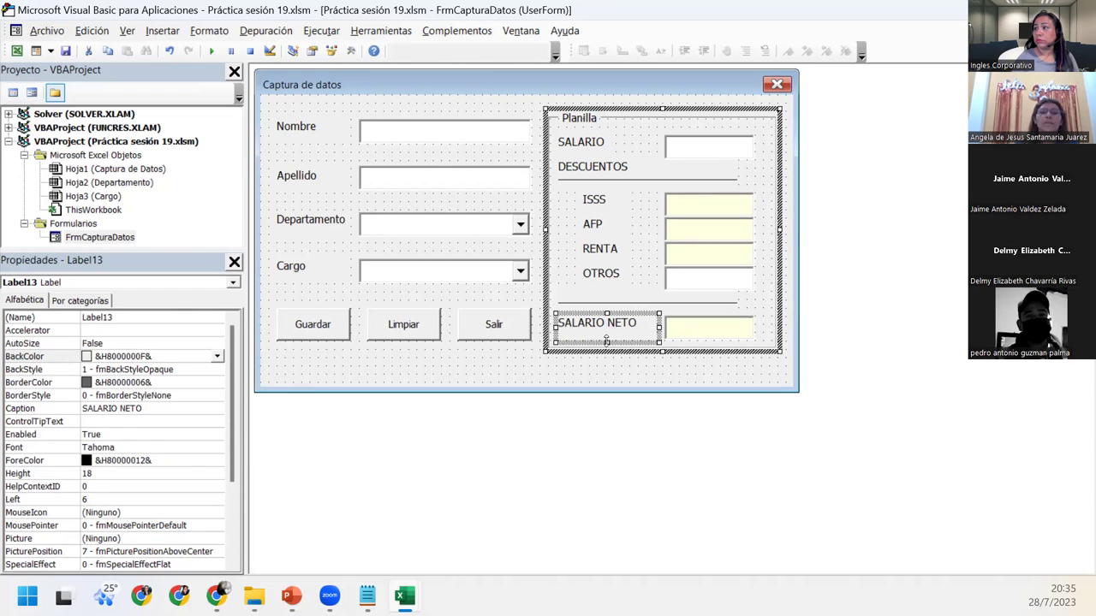
{"action": "left_click", "coordinate": [609, 361]}
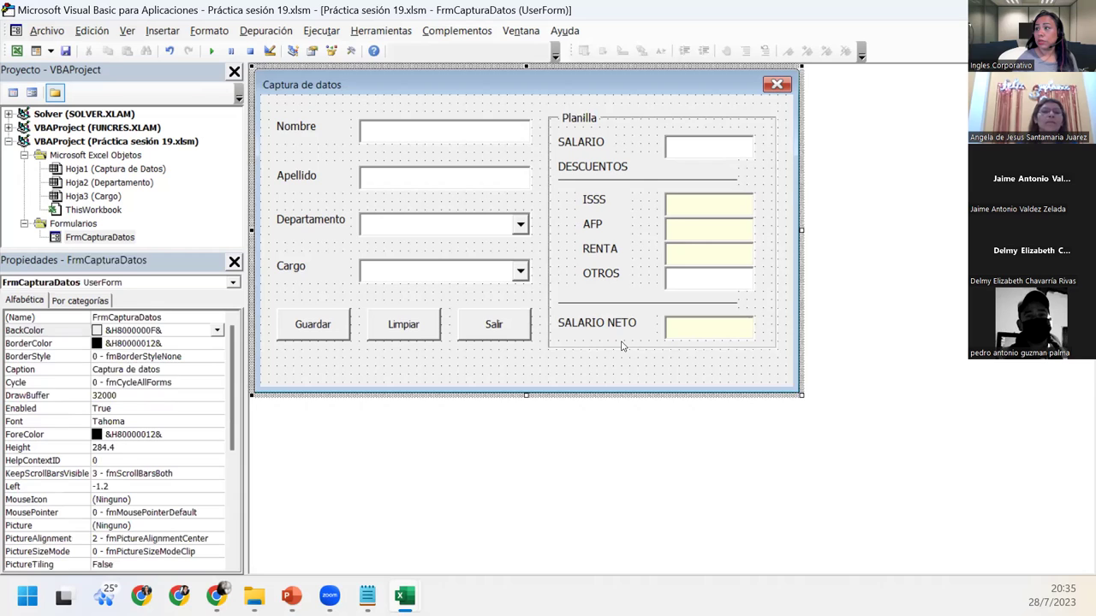
{"action": "left_click", "coordinate": [624, 347]}
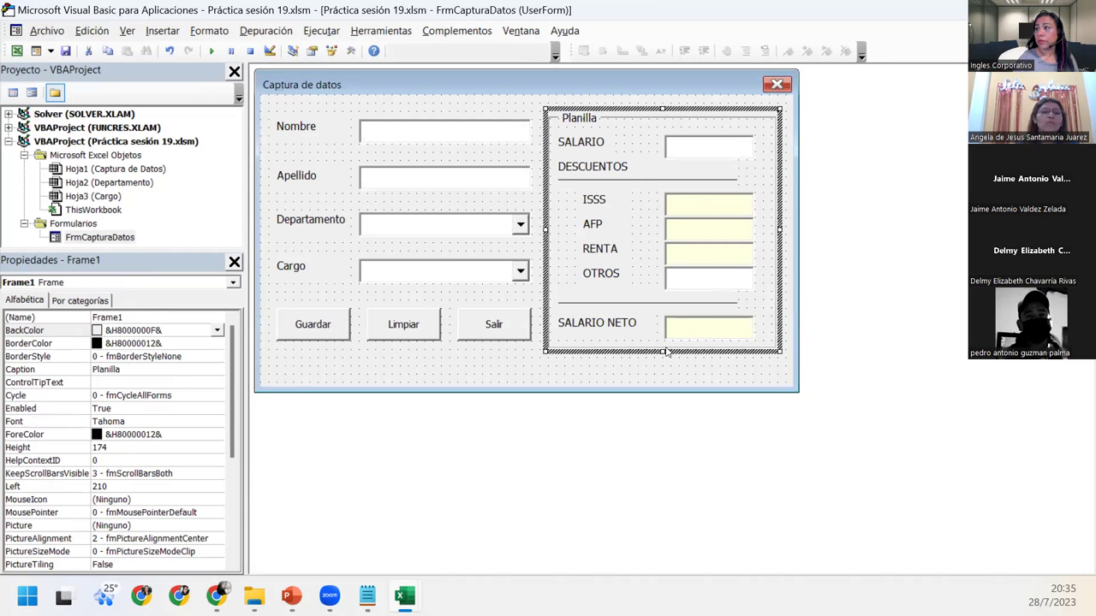
{"action": "left_click", "coordinate": [655, 370]}
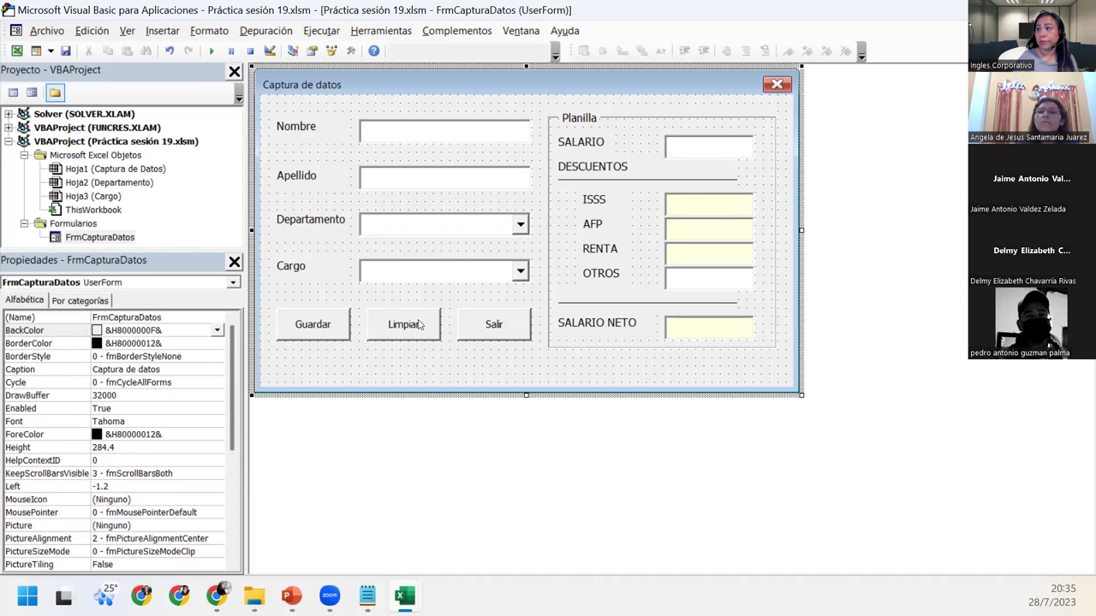
Step: Create BotonSalir_Click from the Salir button with comment 'Cierra el formulario' and Unload Me
{"action": "double_click", "coordinate": [489, 331]}
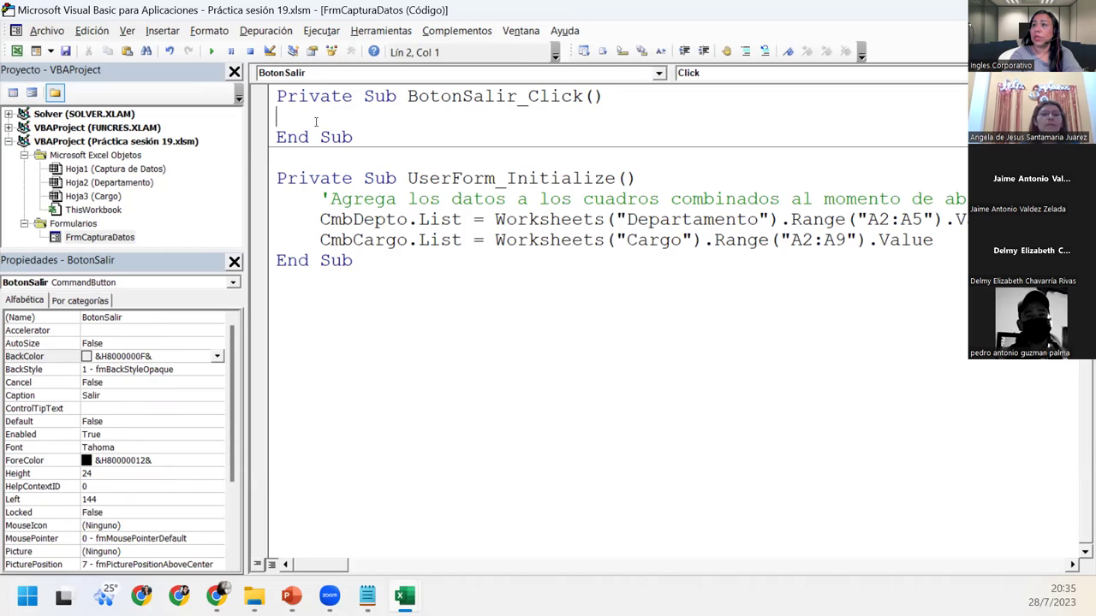
{"action": "key", "text": "Tab"}
{"action": "type", "text": "'"}
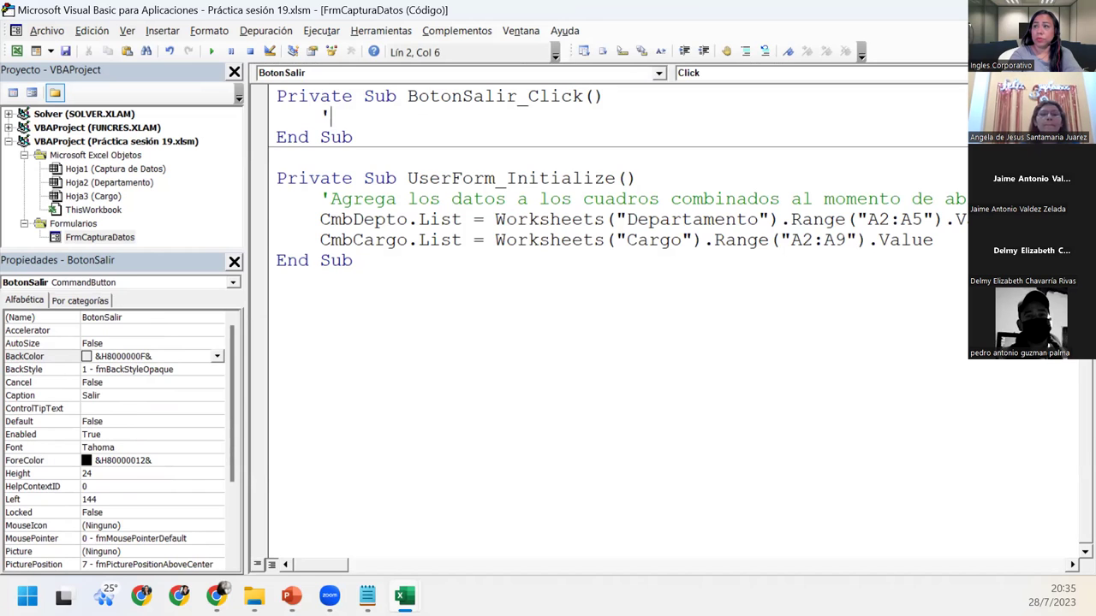
{"action": "type", "text": "Cierra el formulario"}
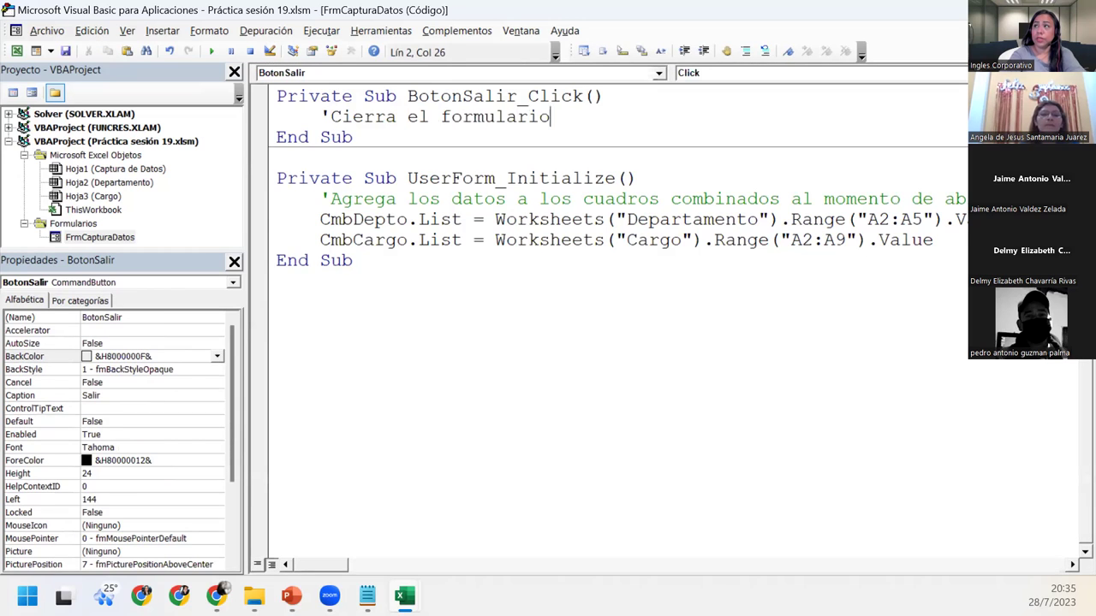
{"action": "key", "text": "Return"}
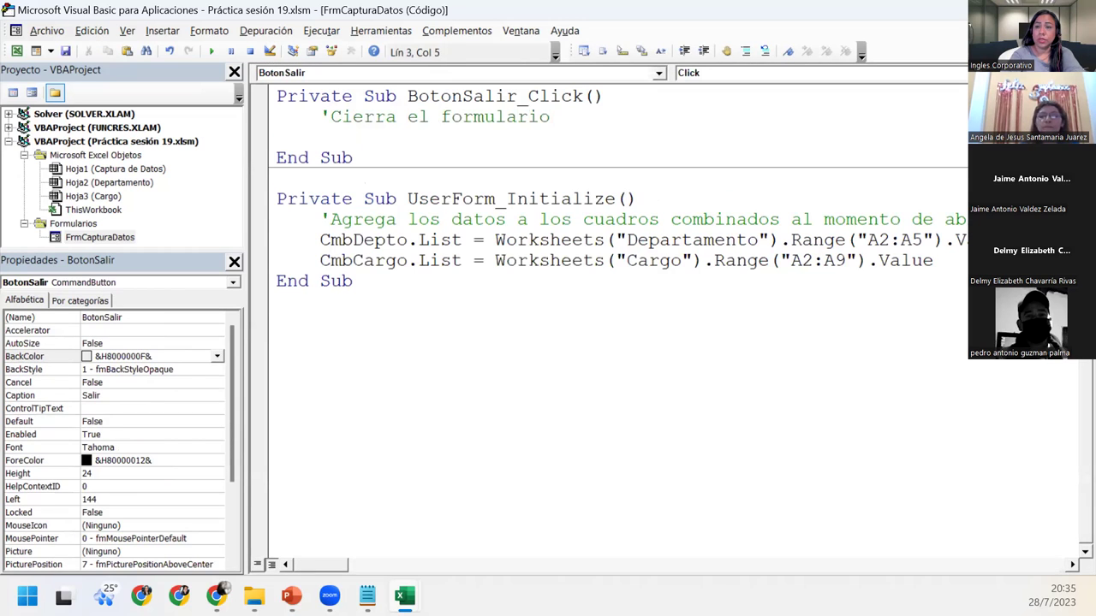
{"action": "type", "text": "u"}
{"action": "key", "text": "ctrl+space"}
{"action": "type", "text": "nload me"}
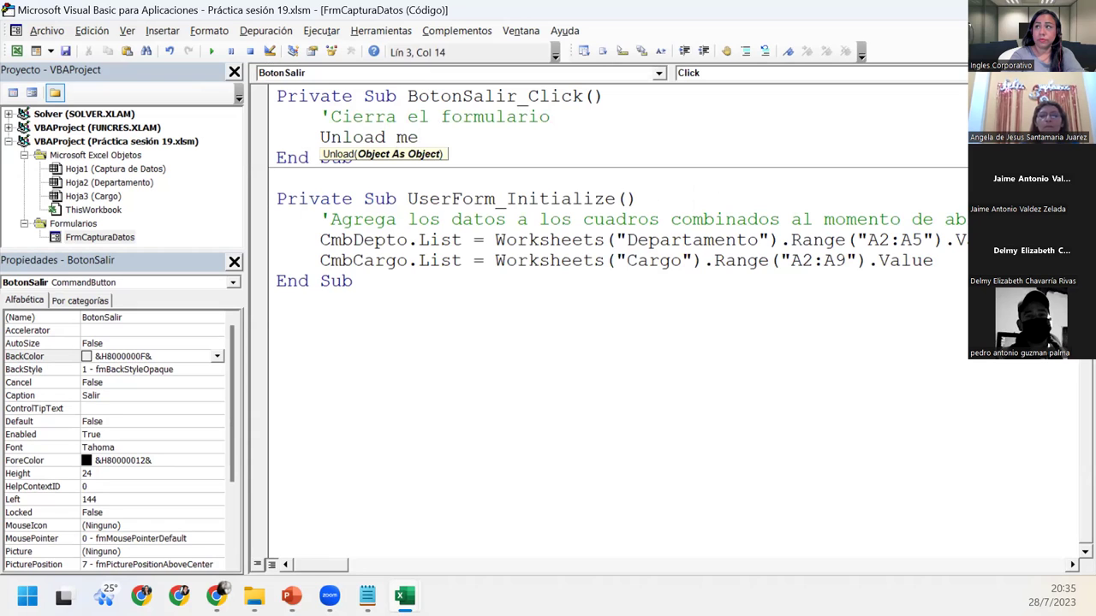
{"action": "key", "text": "Return"}
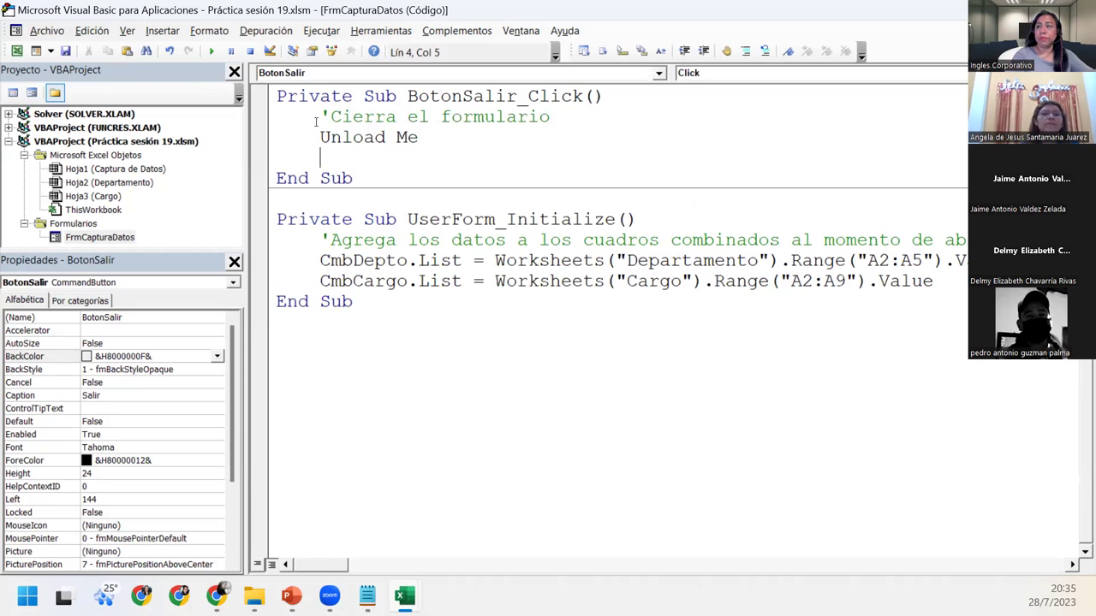
{"action": "key", "text": "BackSpace"}
{"action": "key", "text": "BackSpace"}
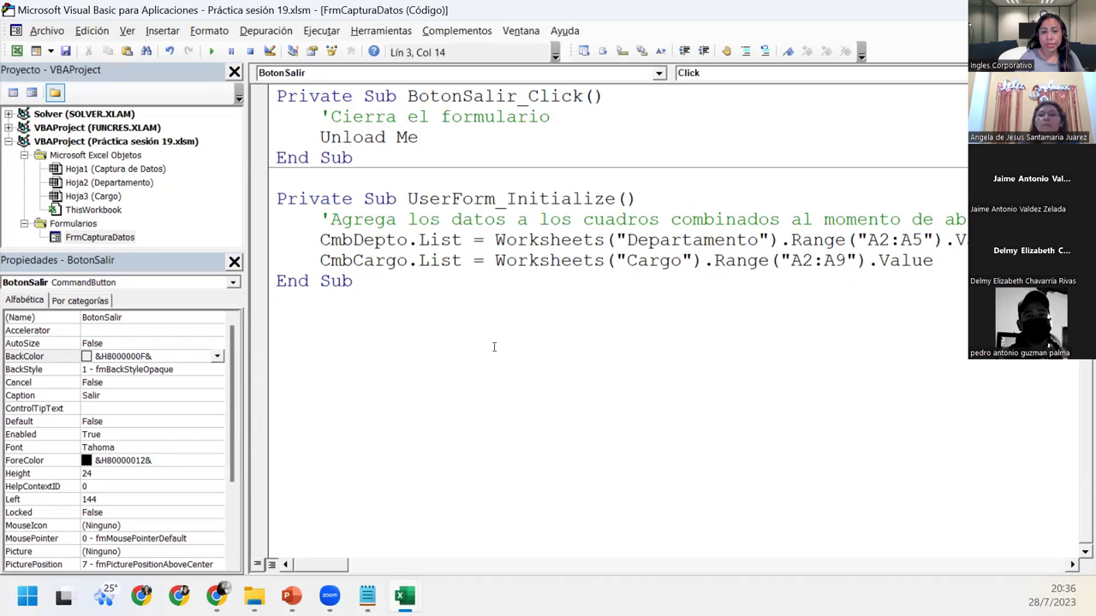
{"action": "left_click", "coordinate": [211, 52]}
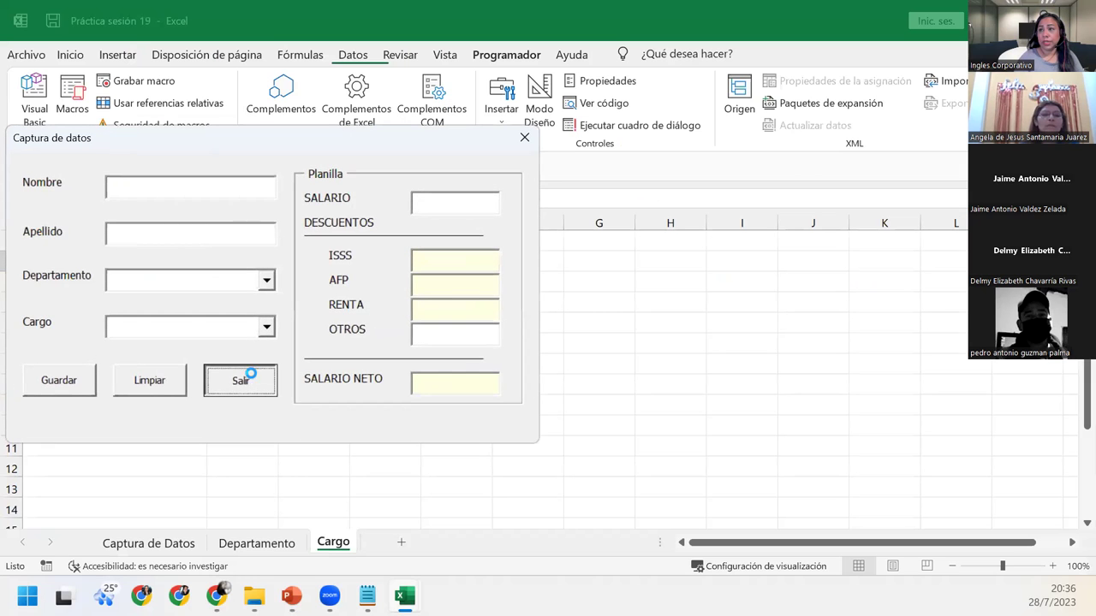
{"action": "left_click", "coordinate": [251, 377]}
{"action": "double_click", "coordinate": [494, 326]}
{"action": "type", "text": "Unload Me"}
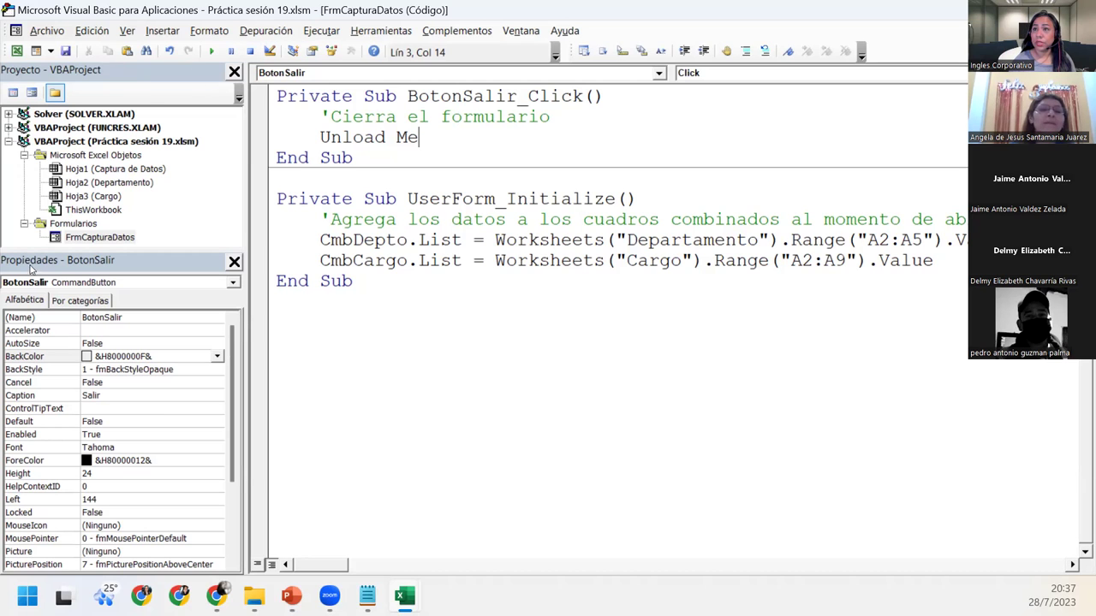
{"action": "double_click", "coordinate": [97, 238]}
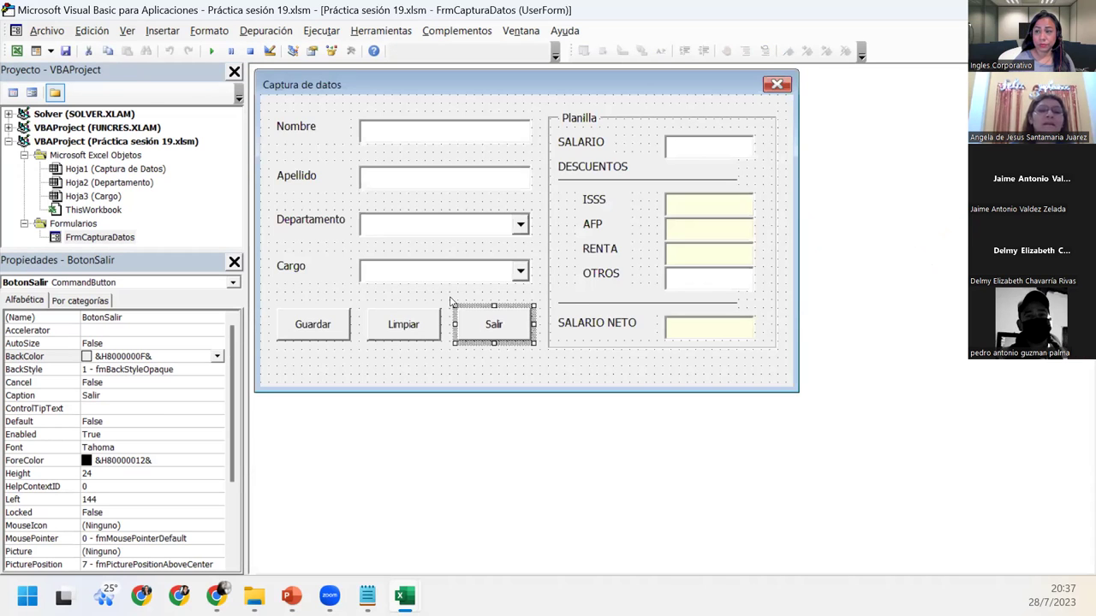
{"action": "left_click", "coordinate": [478, 332]}
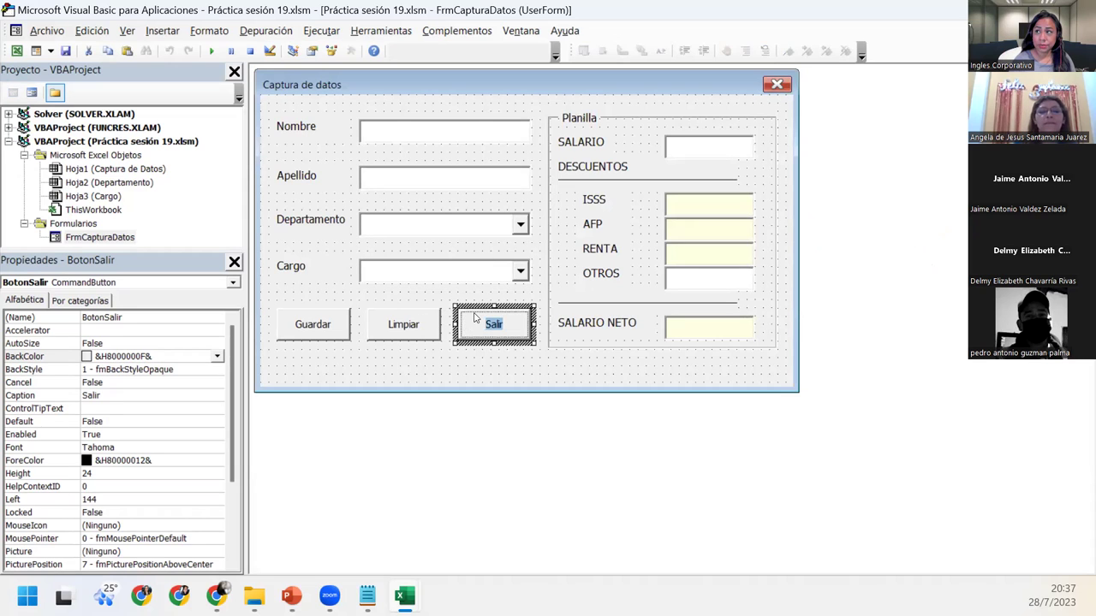
{"action": "left_click", "coordinate": [512, 367]}
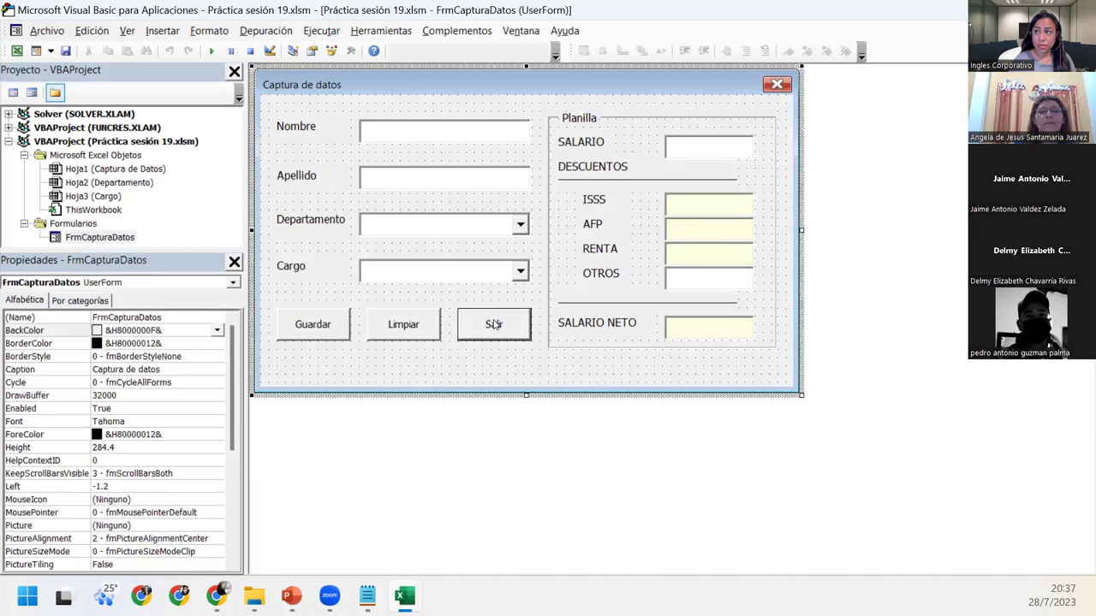
{"action": "double_click", "coordinate": [493, 325]}
{"action": "left_click", "coordinate": [426, 137]}
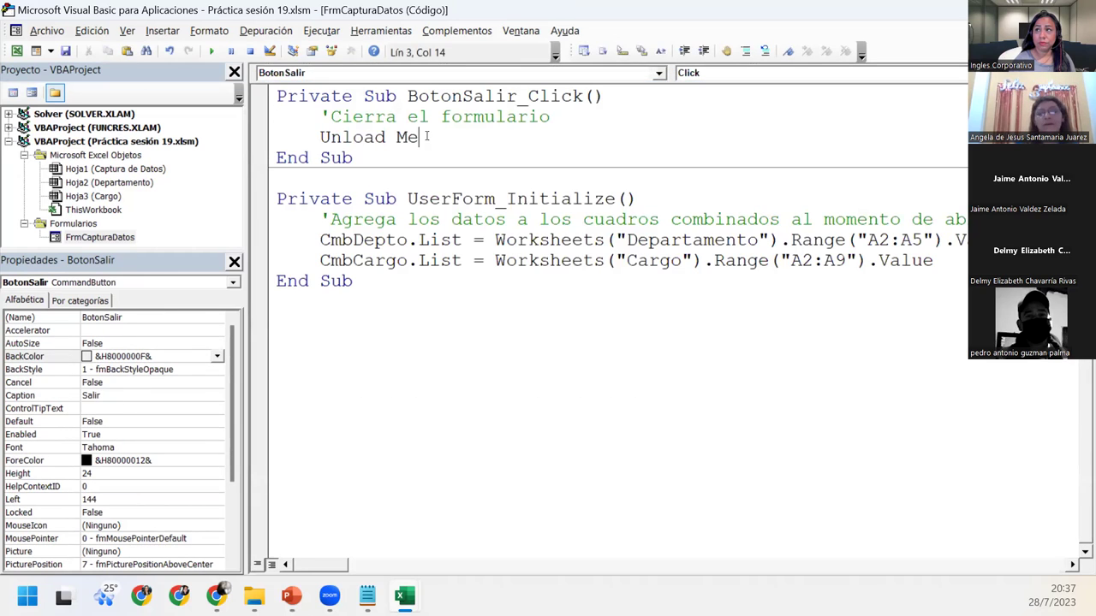
{"action": "left_click_drag", "start_coordinate": [425, 137], "coordinate": [273, 116]}
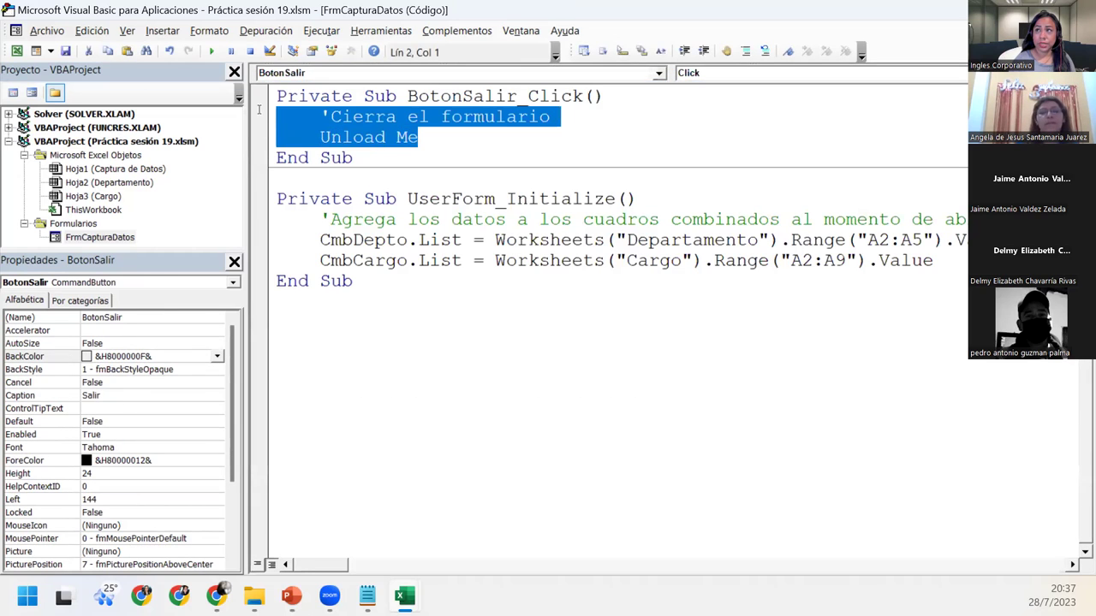
{"action": "left_click", "coordinate": [455, 159]}
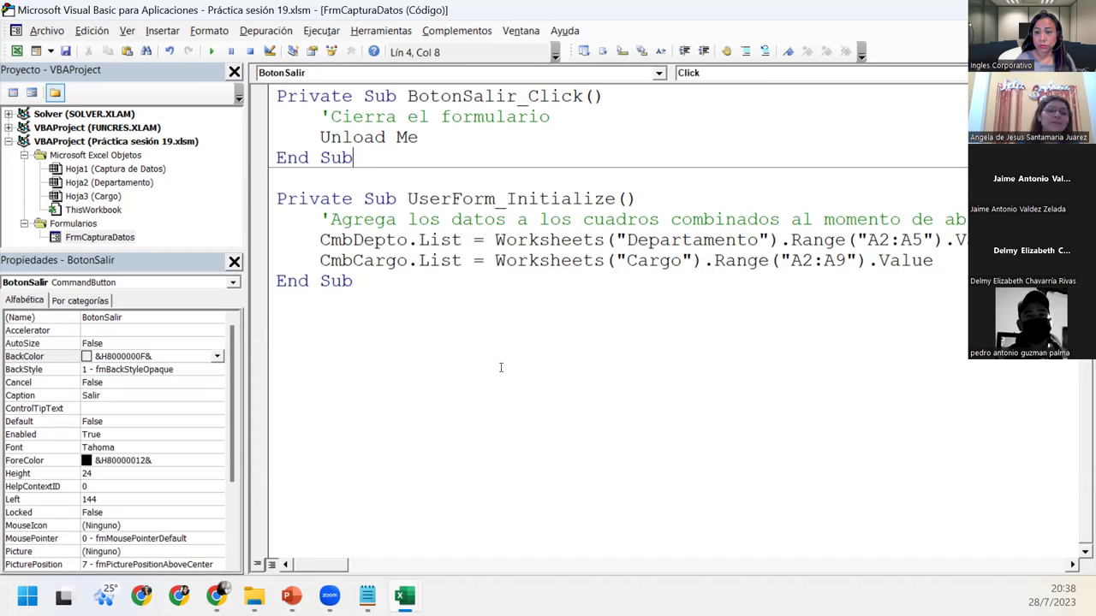
{"action": "left_click", "coordinate": [375, 298]}
{"action": "left_click_drag", "start_coordinate": [375, 298], "coordinate": [271, 192]}
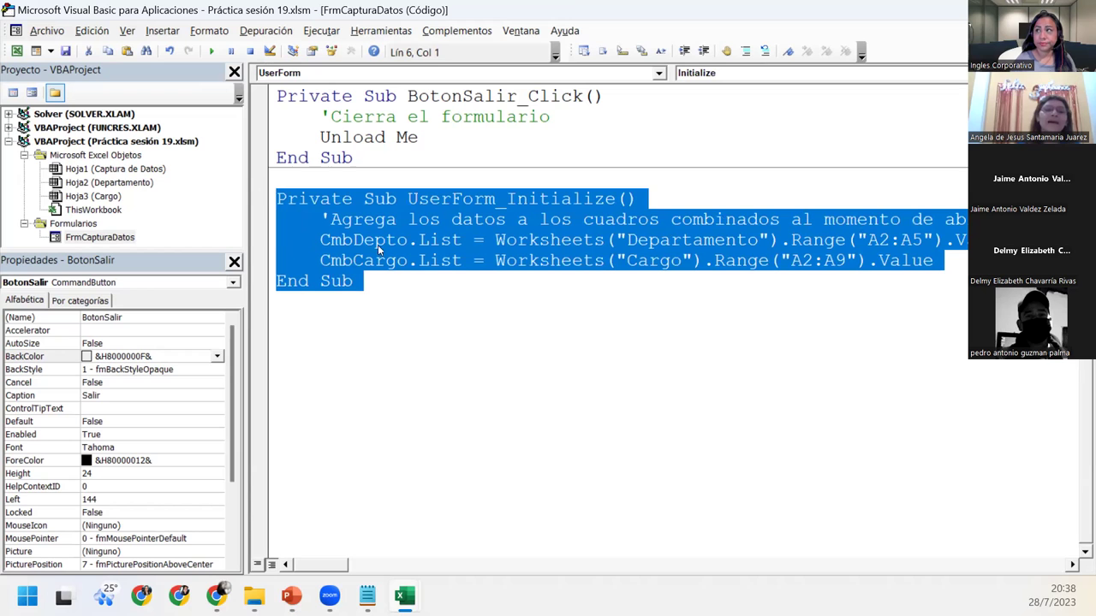
{"action": "left_click", "coordinate": [395, 285]}
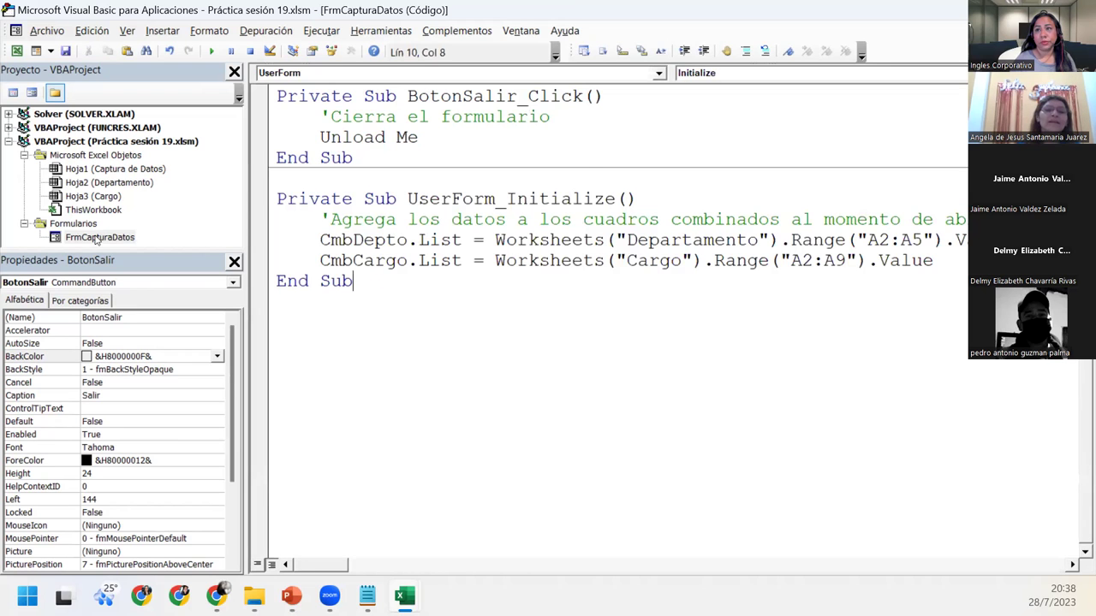
{"action": "double_click", "coordinate": [100, 237]}
{"action": "key", "text": "F7"}
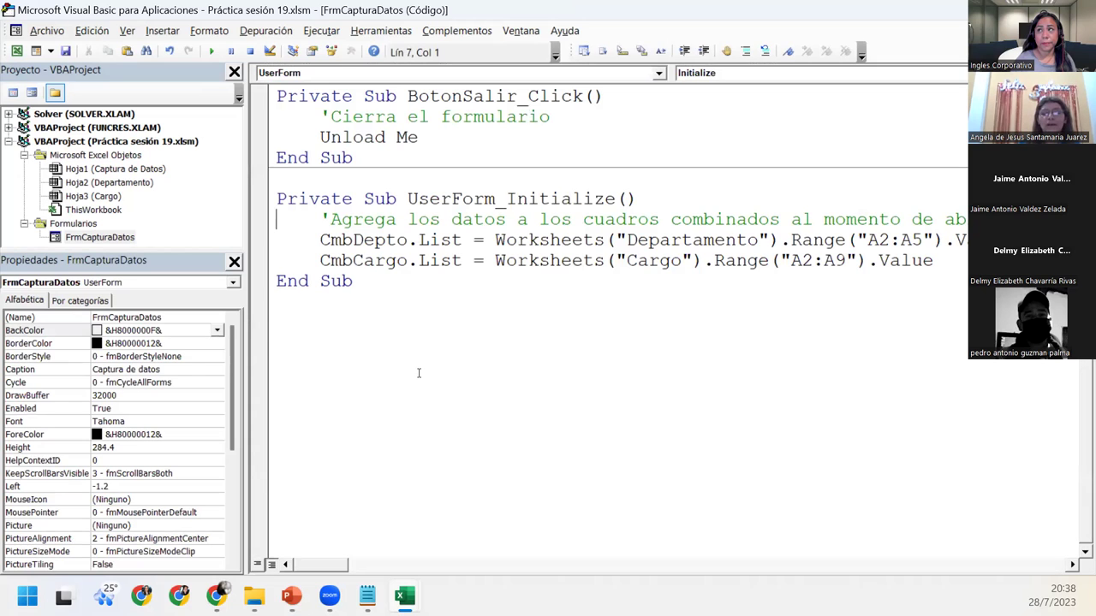
{"action": "left_click", "coordinate": [298, 322]}
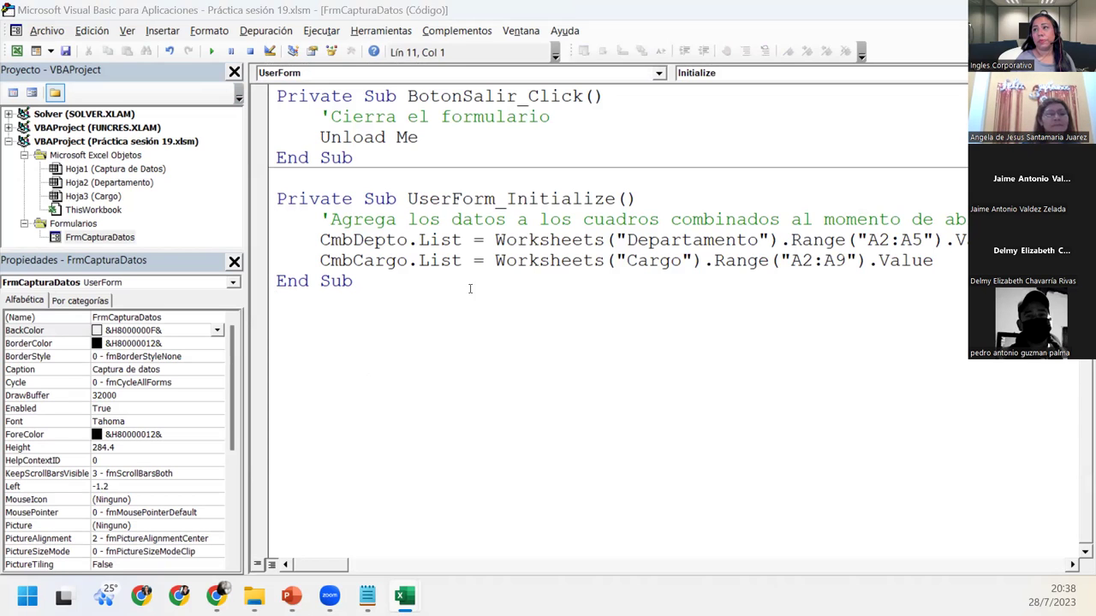
{"action": "key", "text": "ctrl+a"}
Step: Delete all of FrmCapturaDatos' code and reopen its form design from the project tree
{"action": "key", "text": "Delete"}
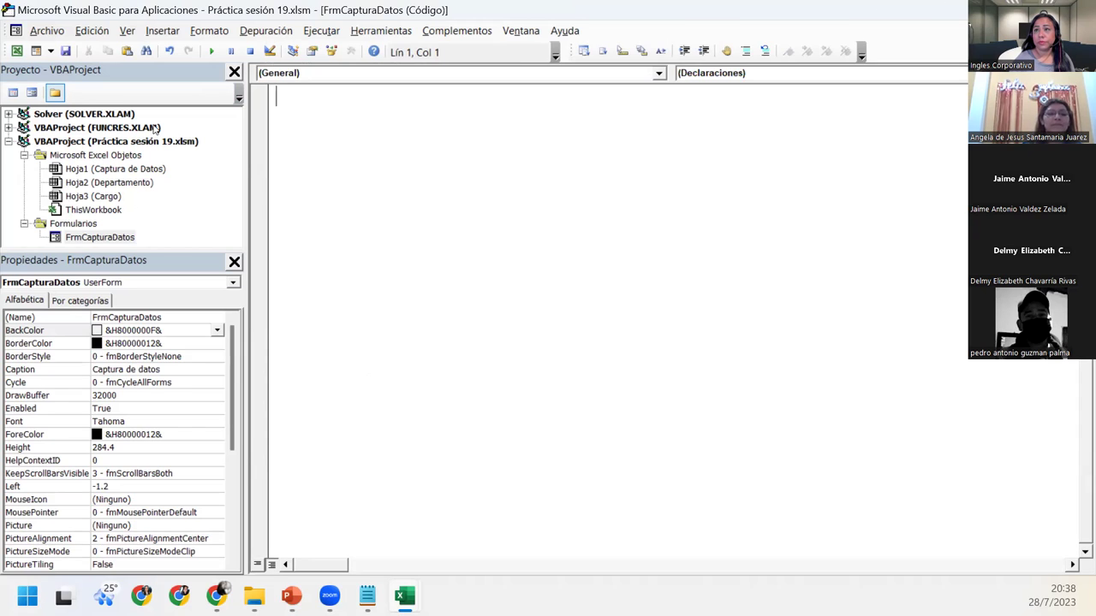
{"action": "left_click", "coordinate": [109, 238]}
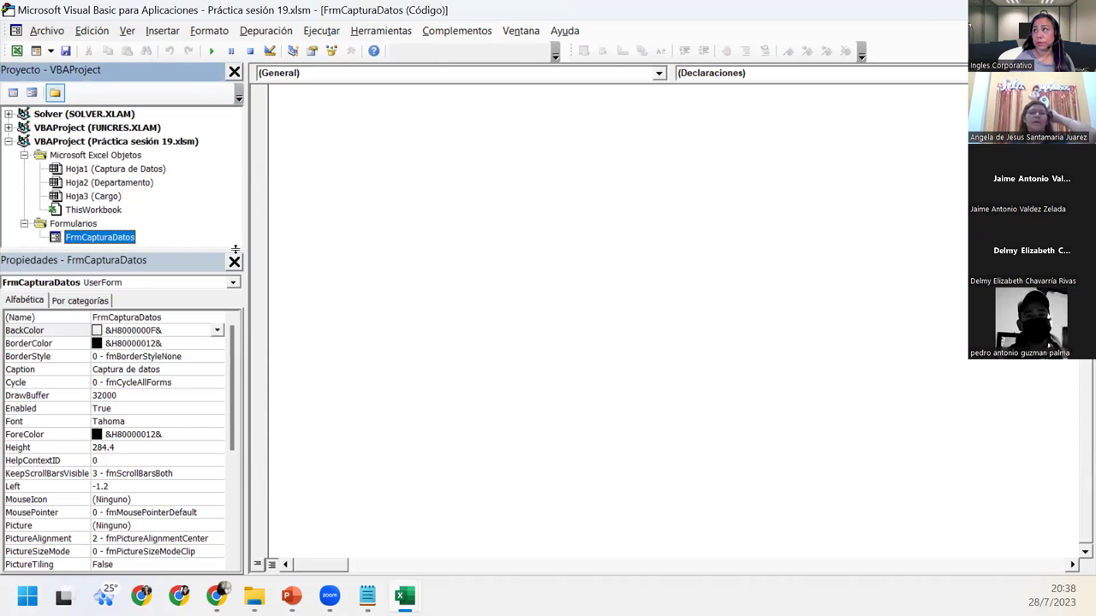
{"action": "double_click", "coordinate": [103, 239]}
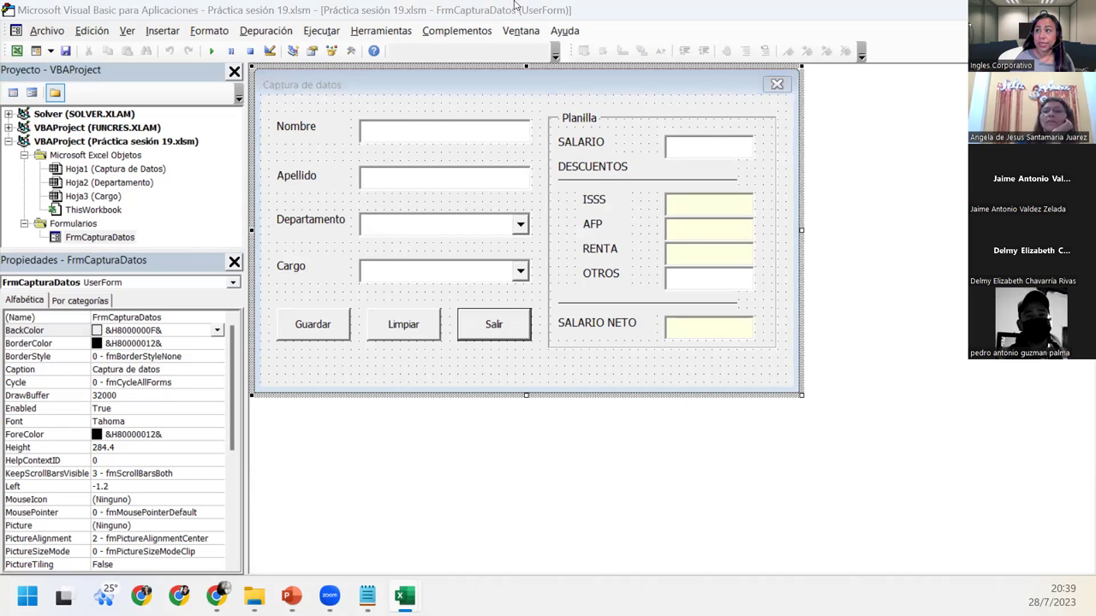
{"action": "left_click", "coordinate": [304, 378]}
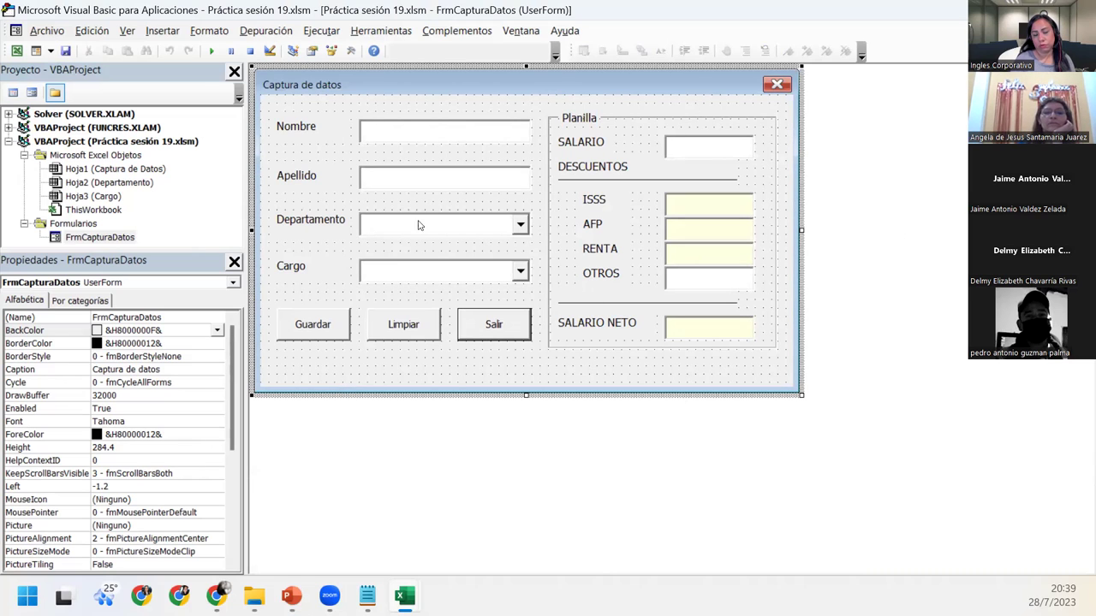
Step: Replace the generated UserForm_Click stub with an empty UserForm_Initialize procedure
{"action": "double_click", "coordinate": [382, 364]}
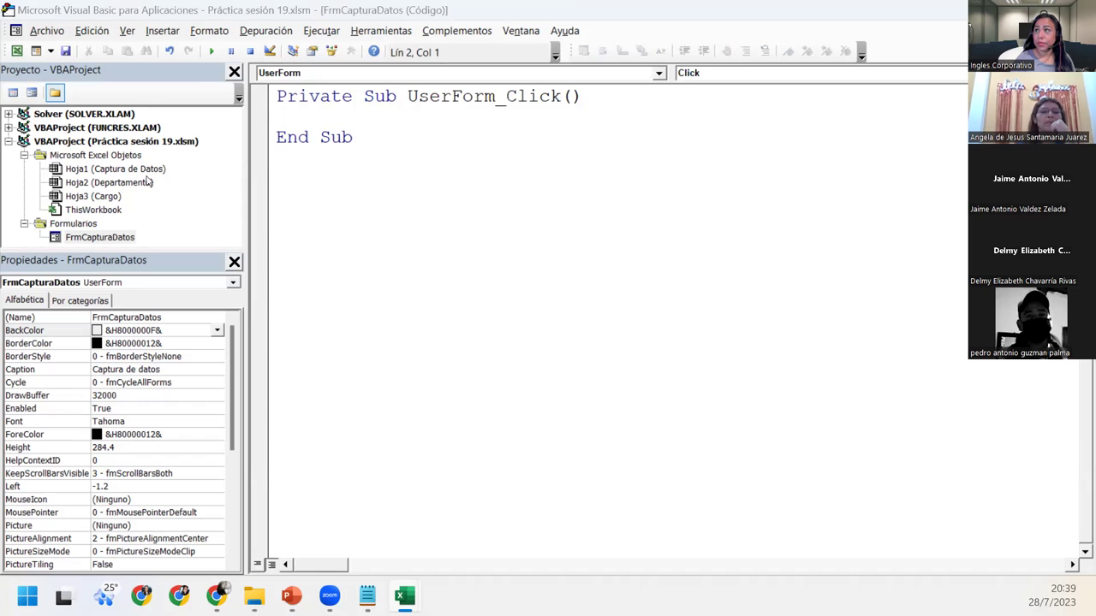
{"action": "left_click", "coordinate": [602, 87]}
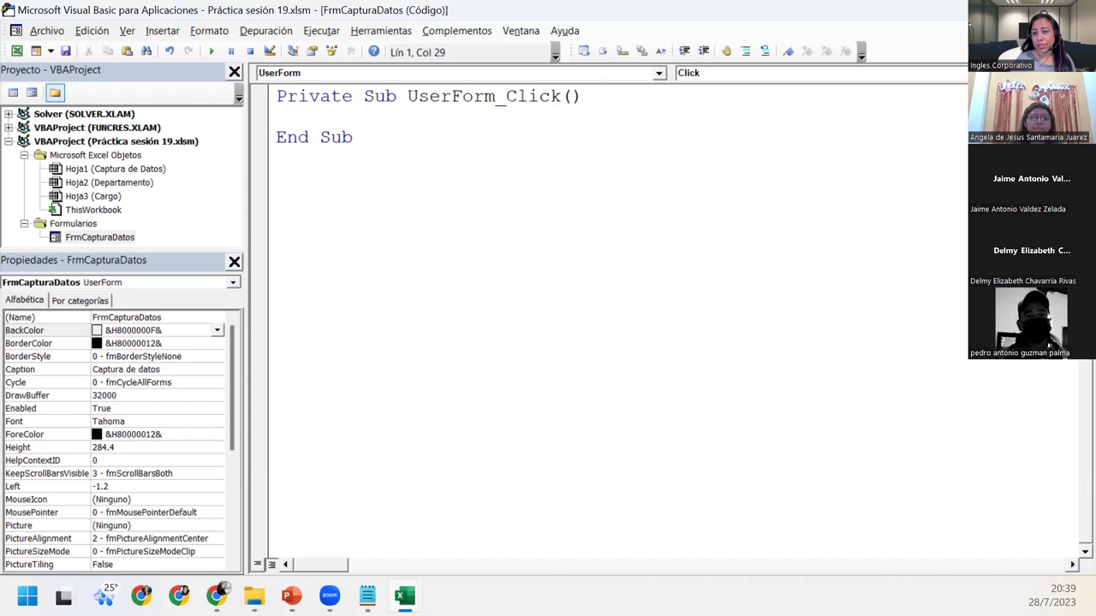
{"action": "left_click", "coordinate": [765, 73]}
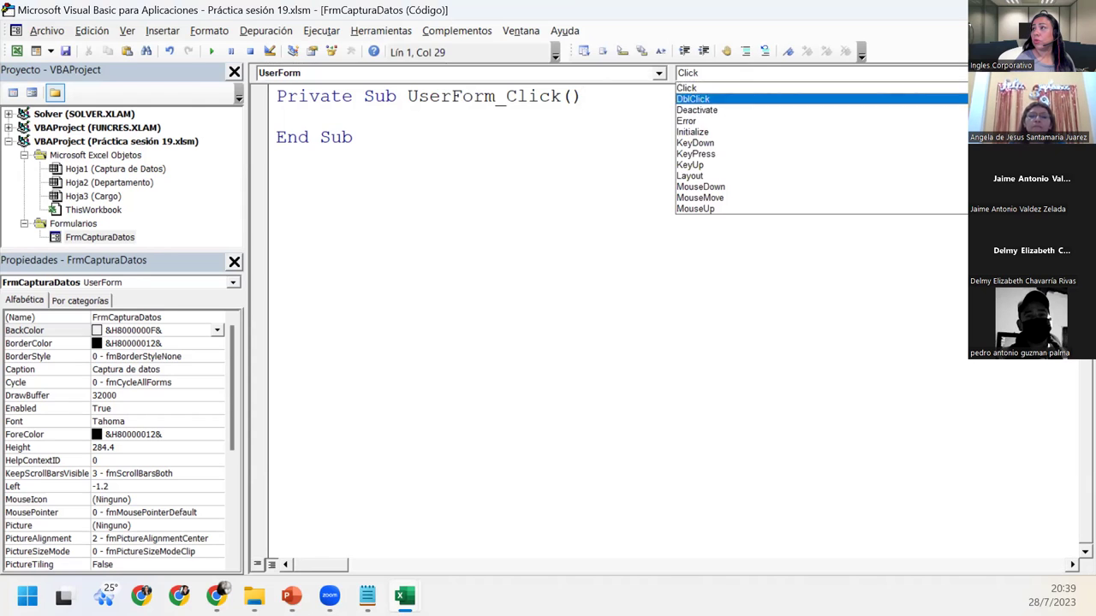
{"action": "left_click", "coordinate": [765, 134]}
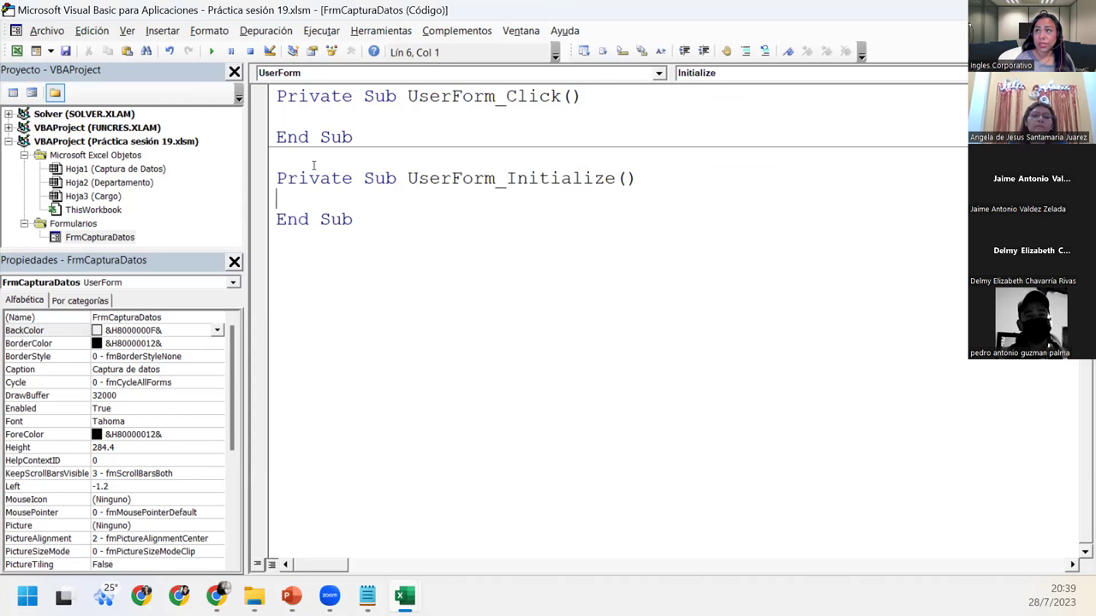
{"action": "left_click_drag", "start_coordinate": [265, 137], "coordinate": [266, 95]}
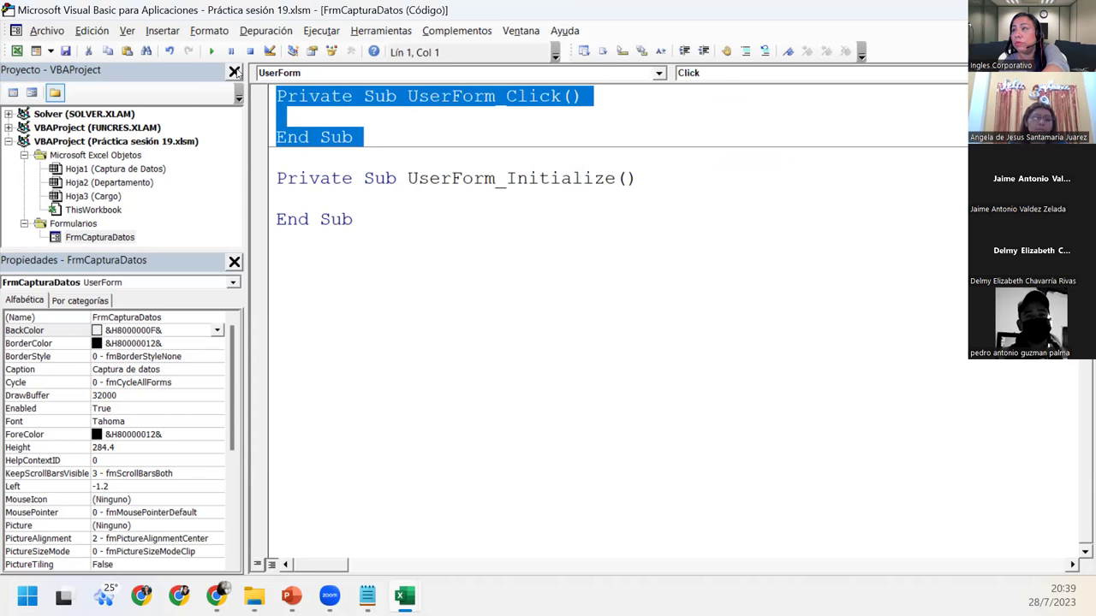
{"action": "key", "text": "Delete"}
{"action": "key", "text": "Delete"}
{"action": "left_click", "coordinate": [316, 123]}
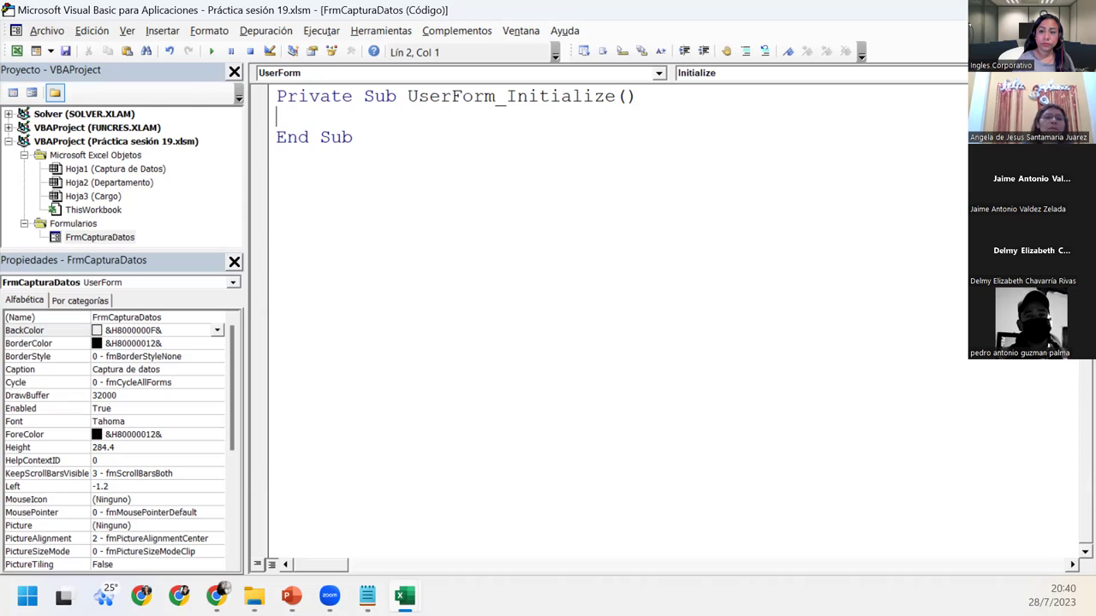
{"action": "key", "text": "alt+Tab"}
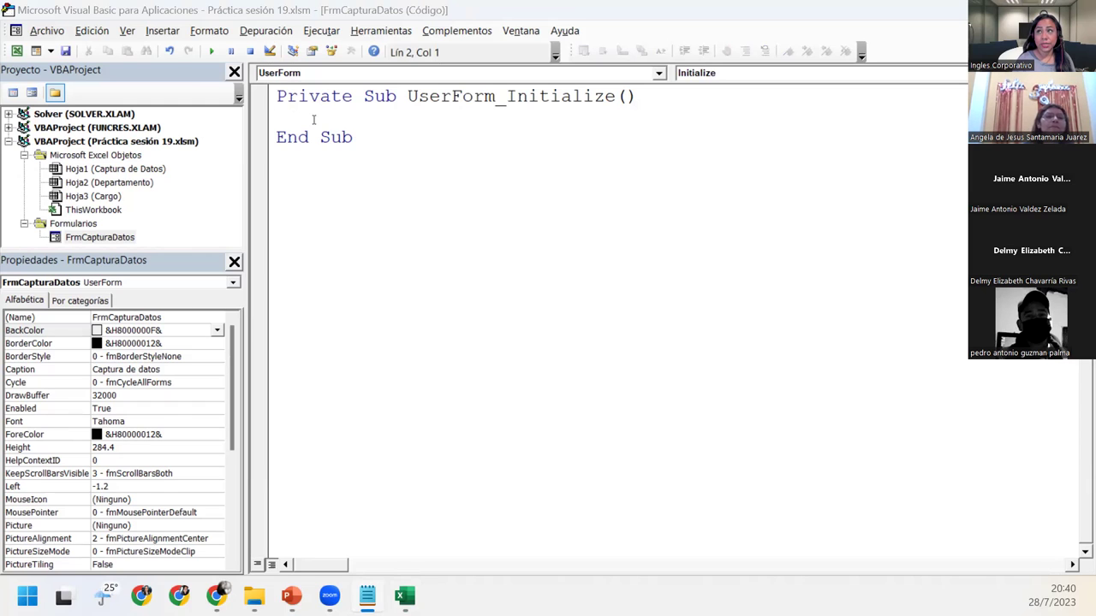
{"action": "left_click", "coordinate": [386, 120]}
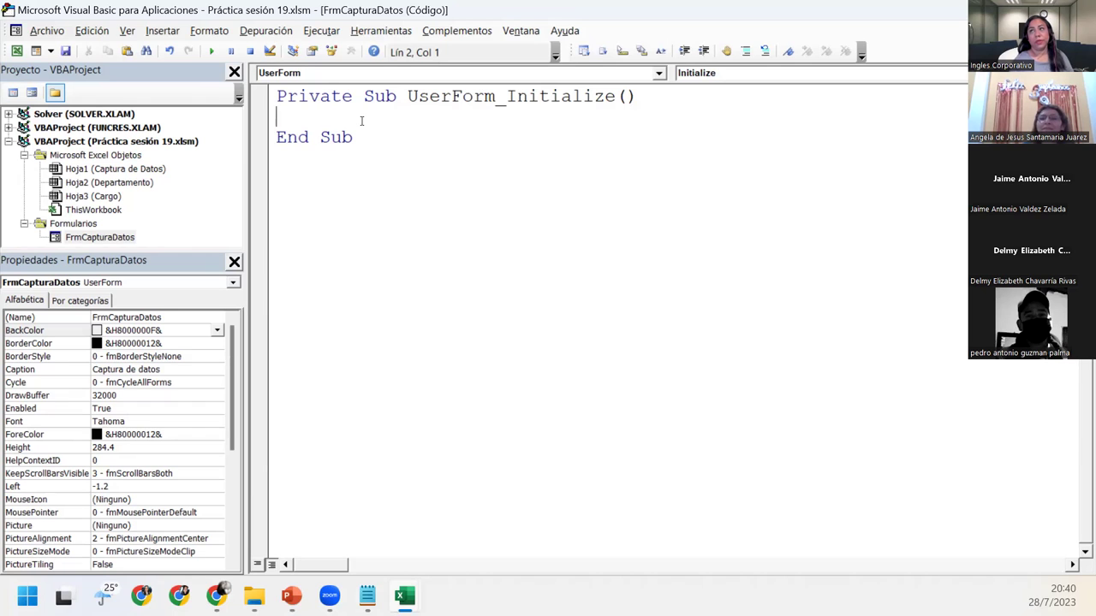
Step: Paste the CmbDepto.List and CmbCargo.List loading lines into UserForm_Initialize, indented
{"action": "key", "text": "Tab"}
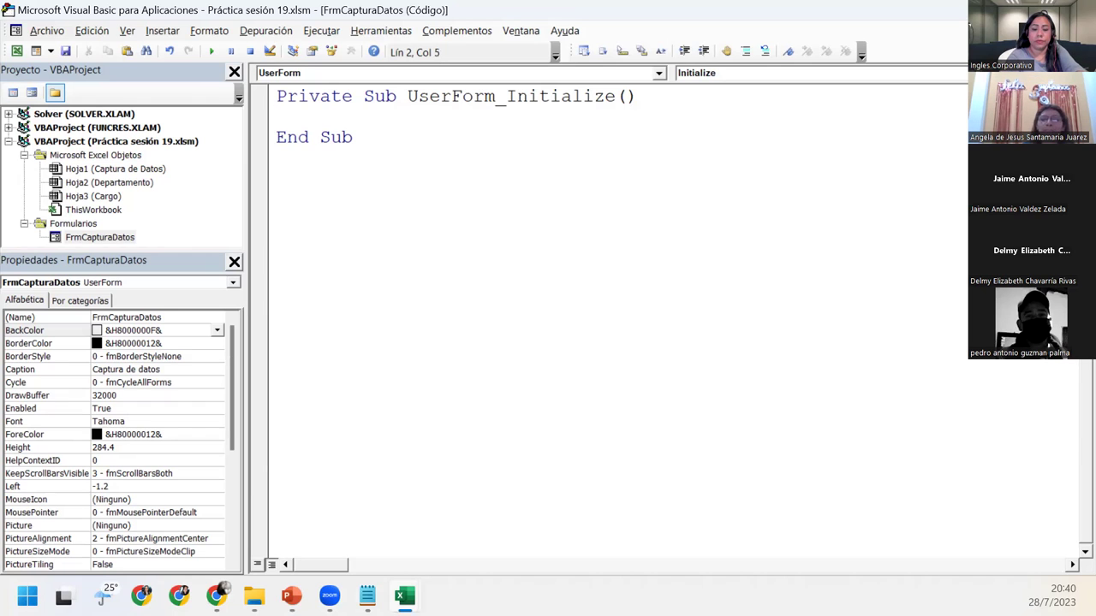
{"action": "key", "text": "ctrl+v"}
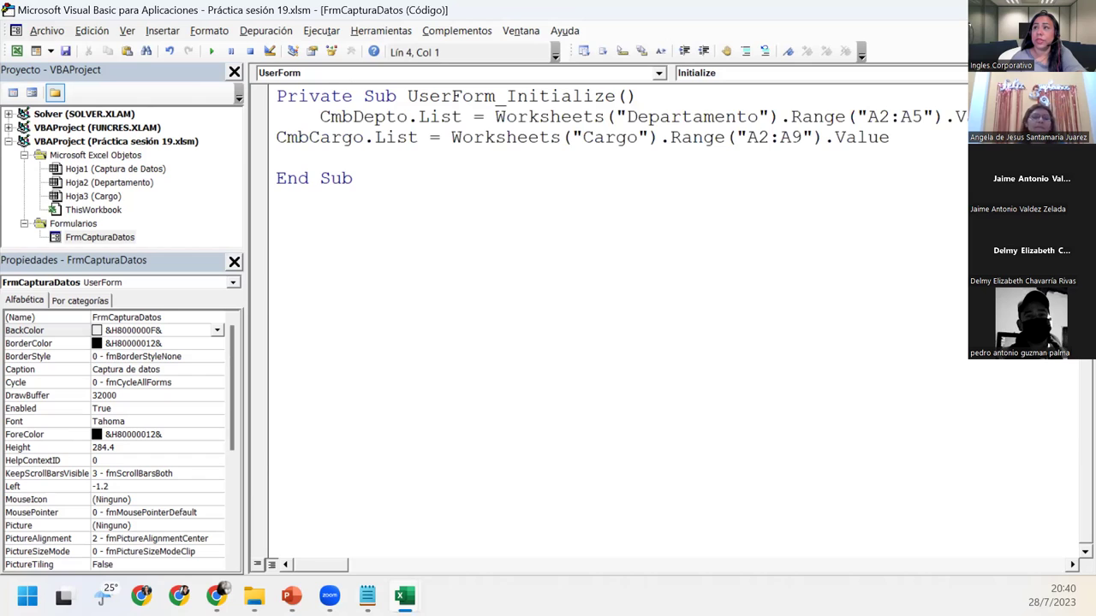
{"action": "left_click", "coordinate": [280, 133]}
{"action": "key", "text": "Tab"}
{"action": "key", "text": "Up"}
{"action": "key", "text": "Return"}
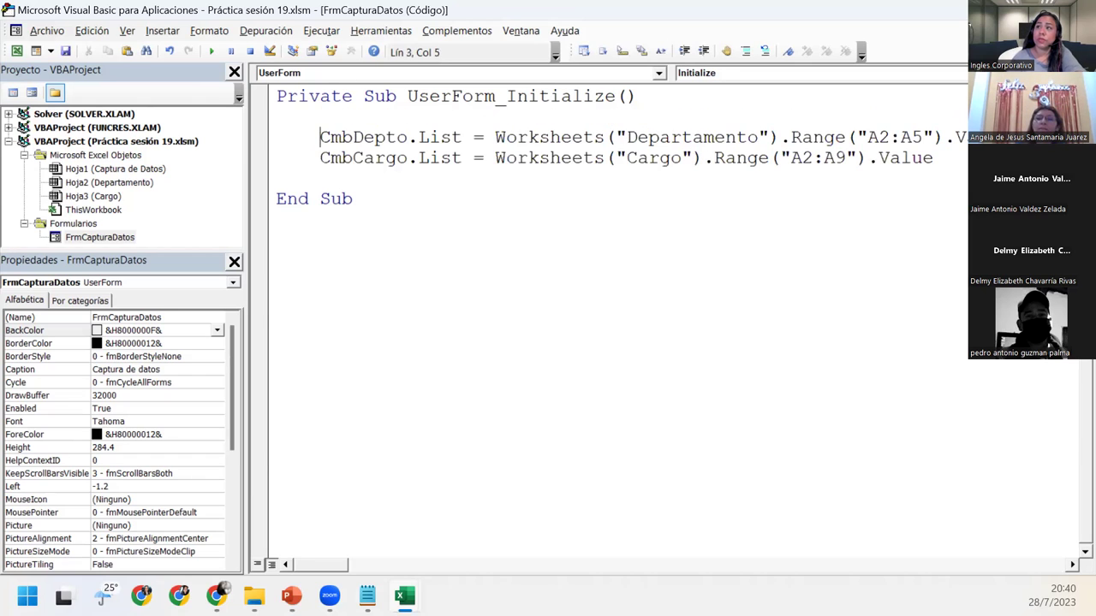
Step: Add the comment 'Carga los valores de los cuadros combinados al iniciar el formulario' and remove the extra blank line
{"action": "left_click", "coordinate": [326, 117]}
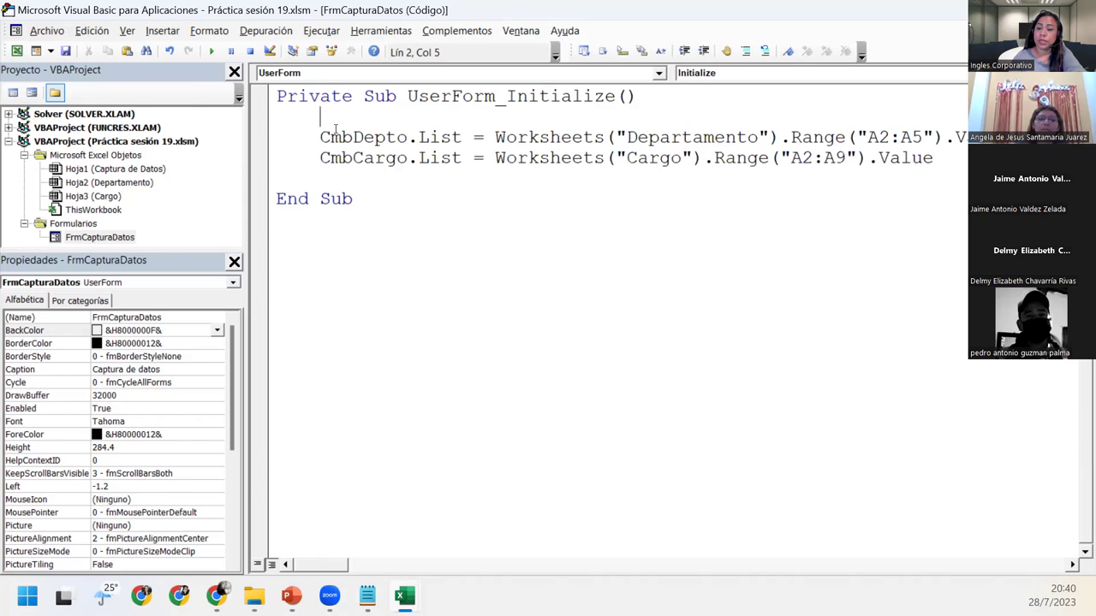
{"action": "type", "text": "'"}
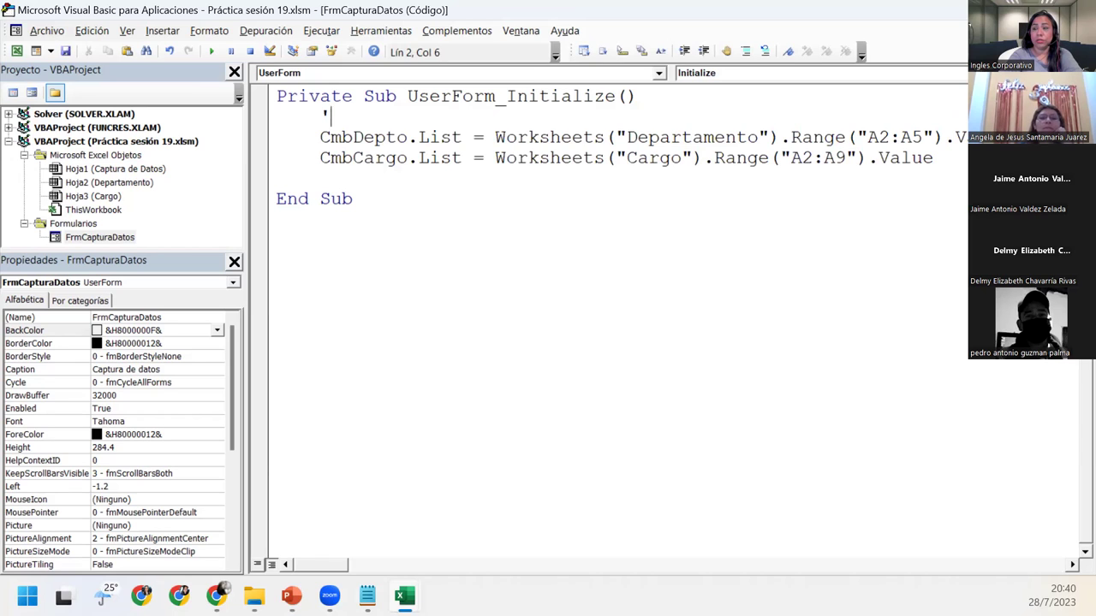
{"action": "type", "text": "Carga los valores de los cuadros combia"}
{"action": "key", "text": "BackSpace"}
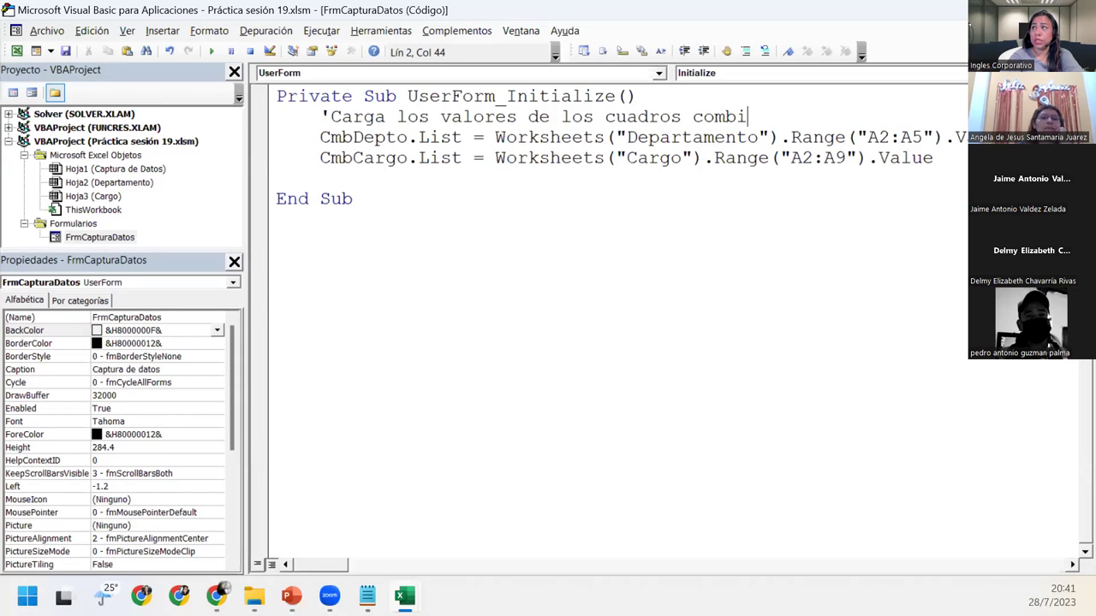
{"action": "type", "text": "nados al iniciar el"}
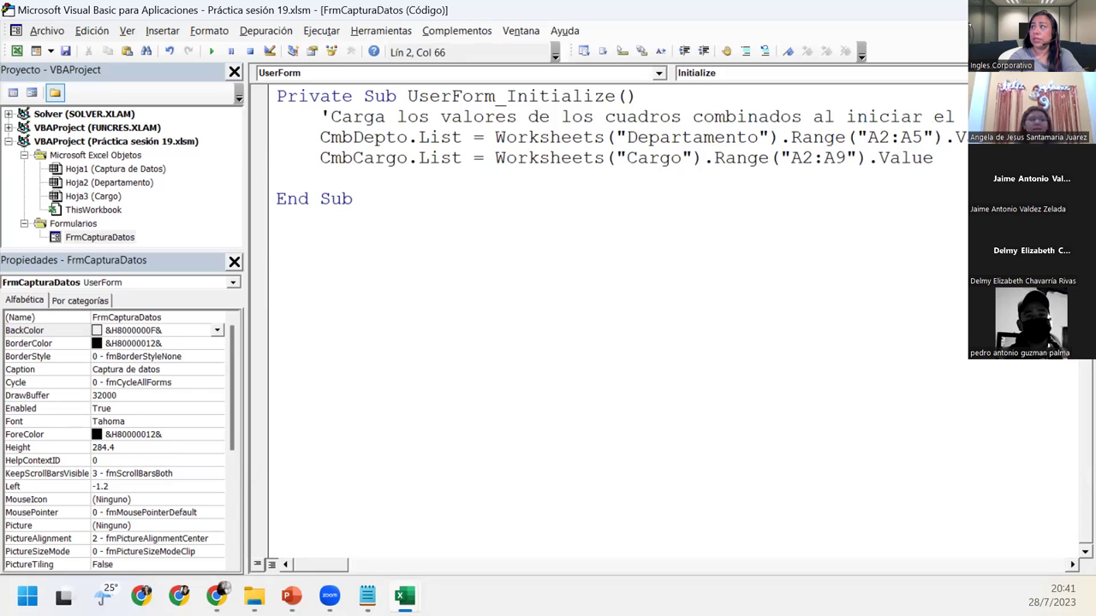
{"action": "type", "text": " formulario"}
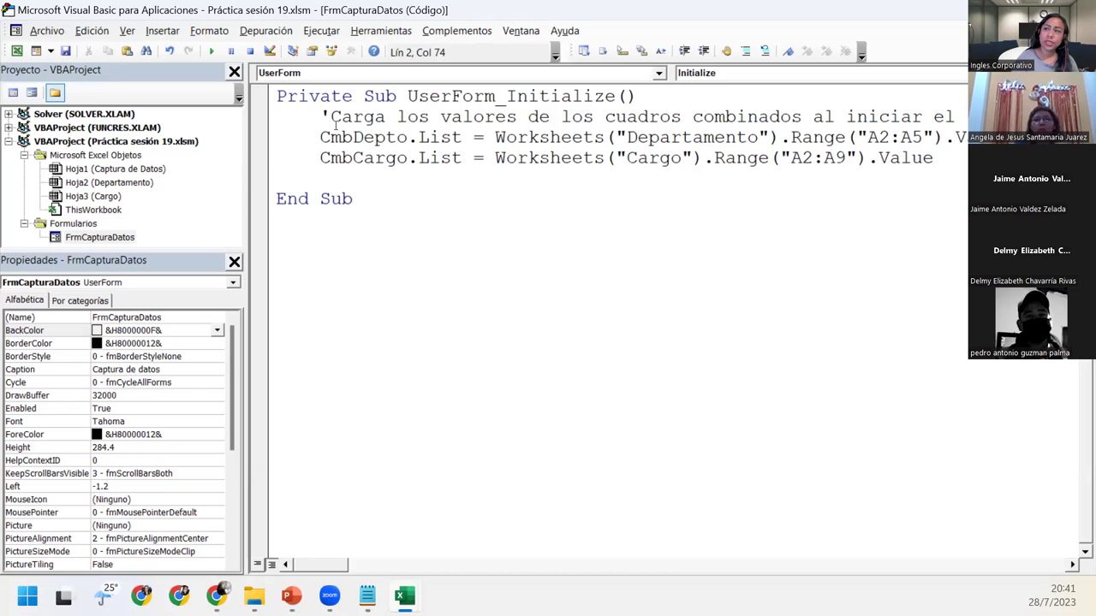
{"action": "left_click", "coordinate": [386, 158]}
{"action": "left_click", "coordinate": [377, 178]}
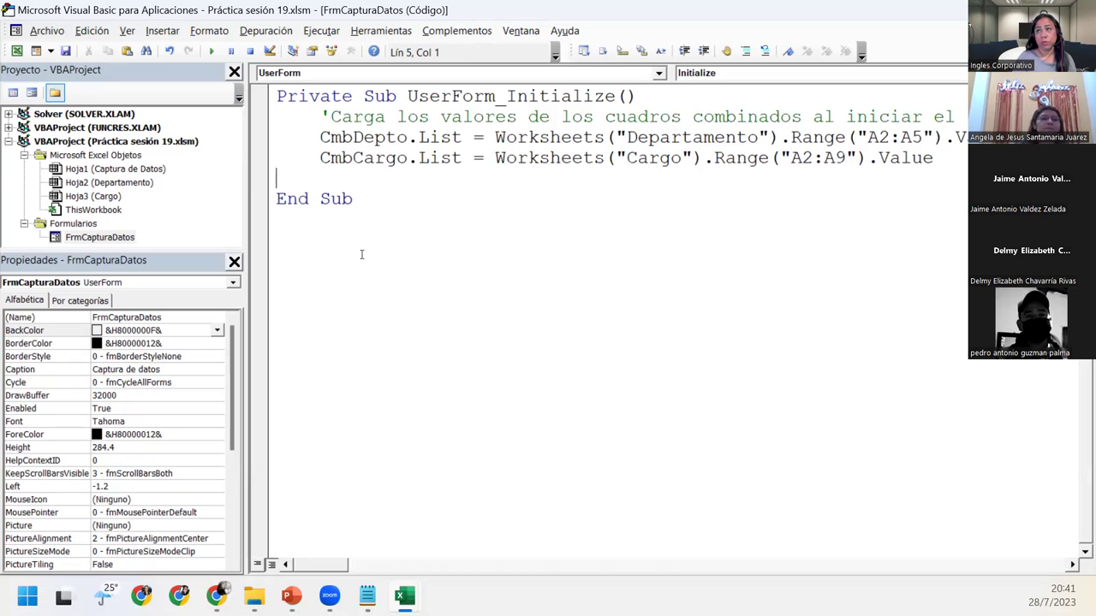
{"action": "key", "text": "Delete"}
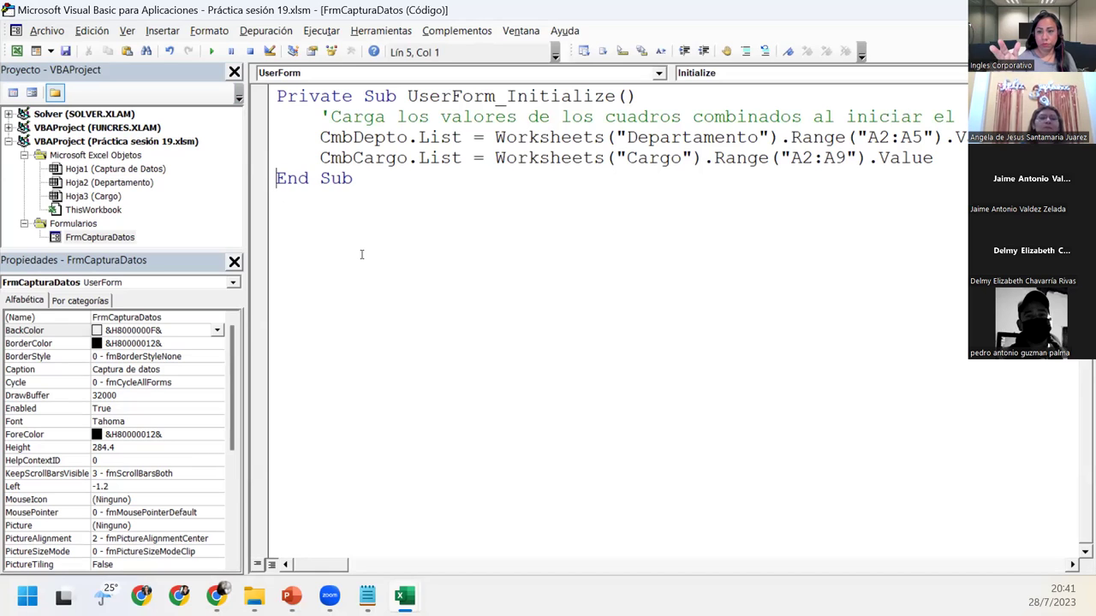
{"action": "left_click", "coordinate": [281, 115]}
{"action": "mouse_move", "coordinate": [319, 137]}
{"action": "left_mouse_down"}
{"action": "mouse_move", "coordinate": [967, 137]}
{"action": "mouse_move", "coordinate": [968, 158]}
{"action": "left_mouse_up"}
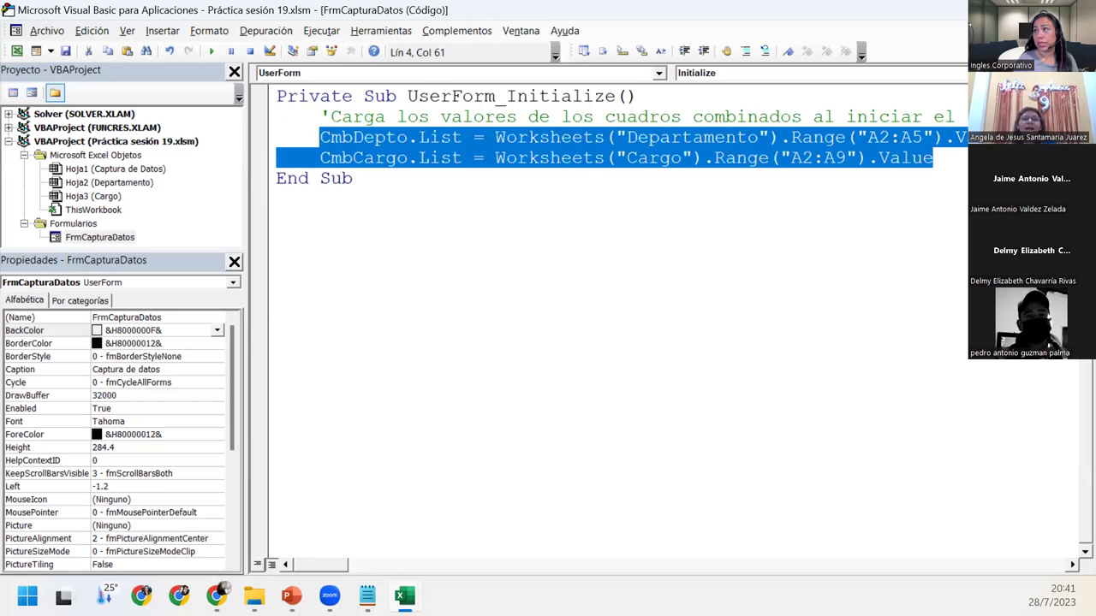
{"action": "left_click", "coordinate": [281, 273]}
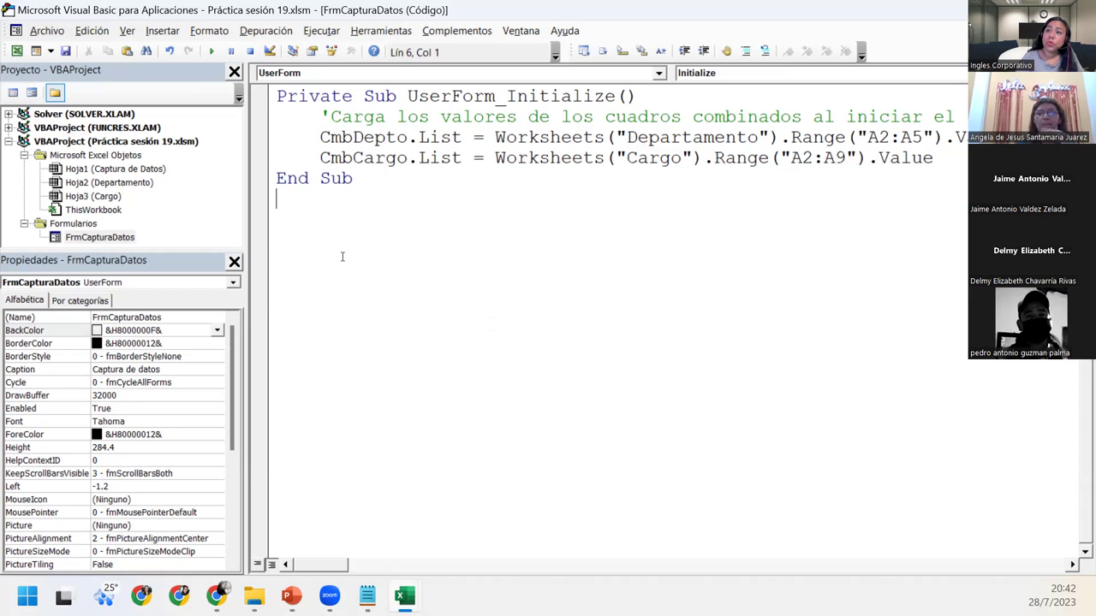
Step: Create an empty BotonSalir_Click routine from the Salir button on the form
{"action": "double_click", "coordinate": [115, 239]}
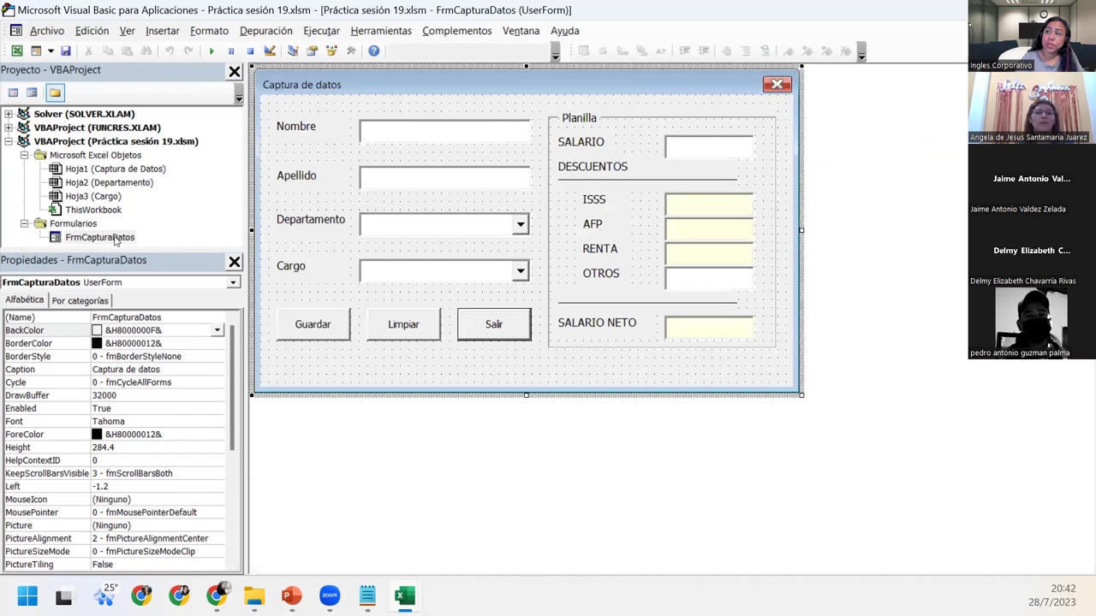
{"action": "left_click", "coordinate": [491, 337]}
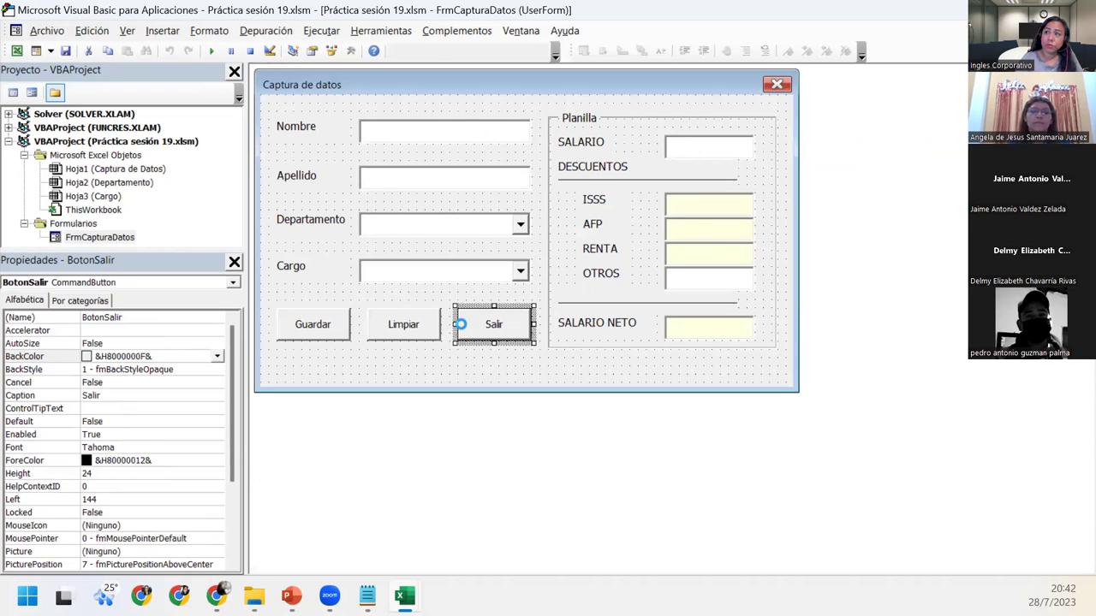
{"action": "double_click", "coordinate": [462, 330]}
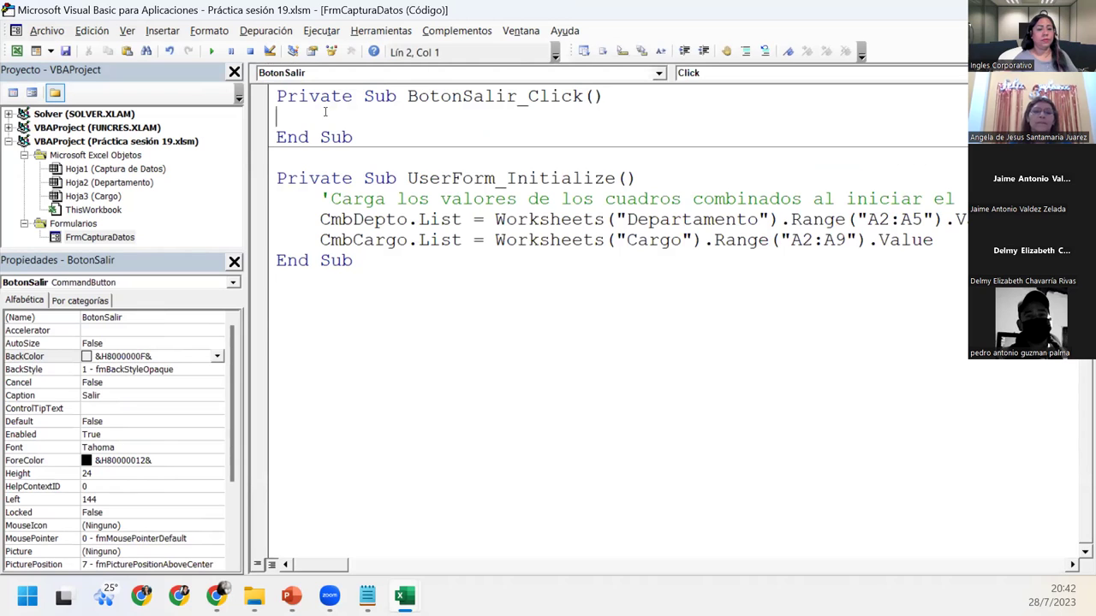
Step: Fill BotonSalir_Click with the comment 'Cierra el formulario' and an Unload Me line
{"action": "key", "text": "Tab"}
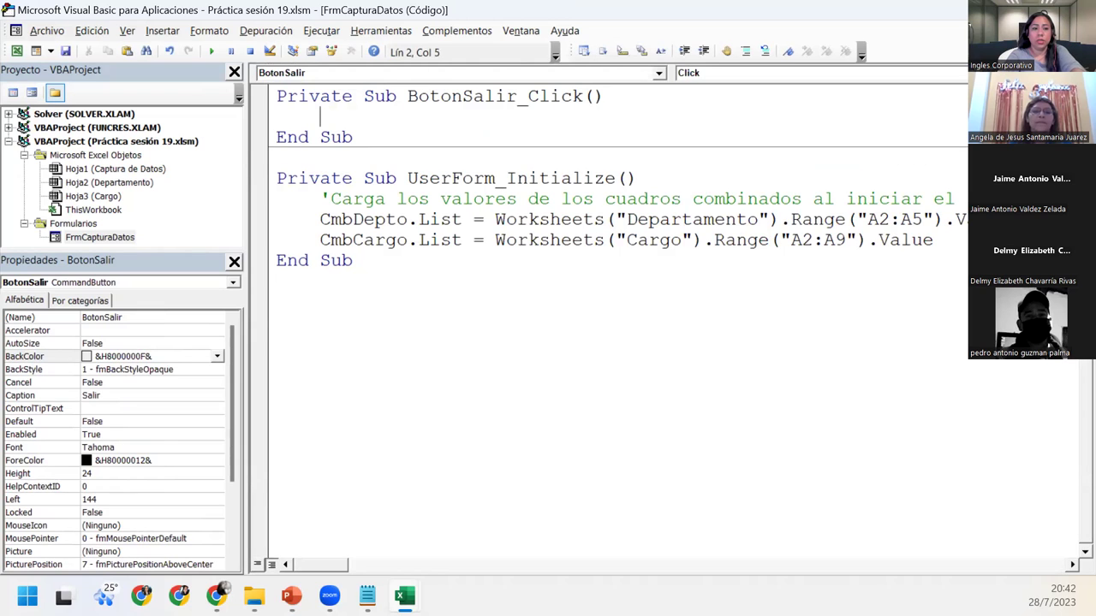
{"action": "type", "text": "'"}
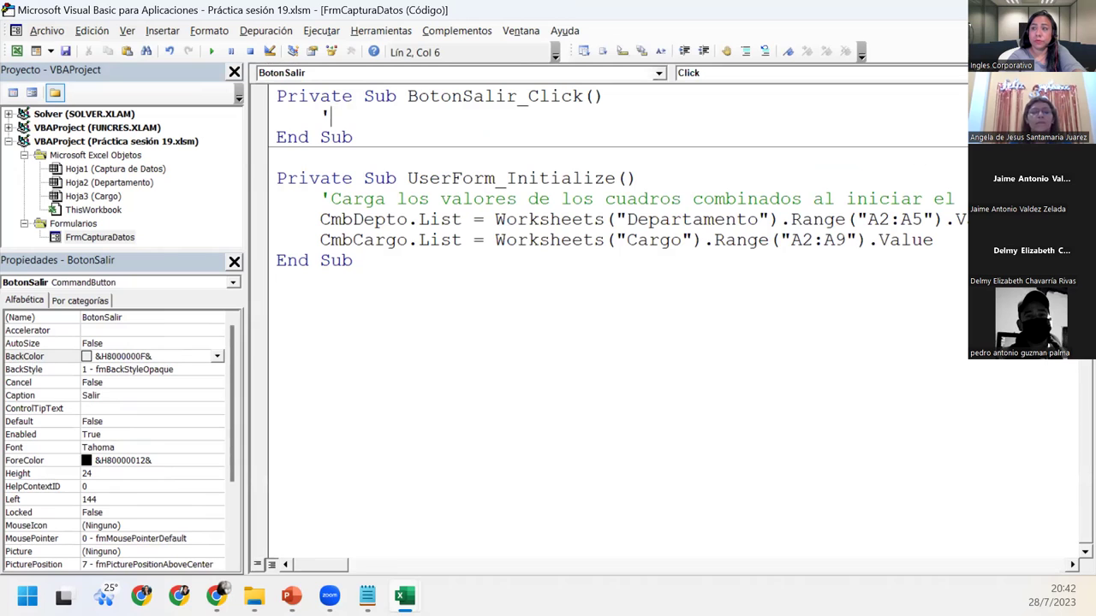
{"action": "type", "text": "Cierra el formulario"}
{"action": "key", "text": "Return"}
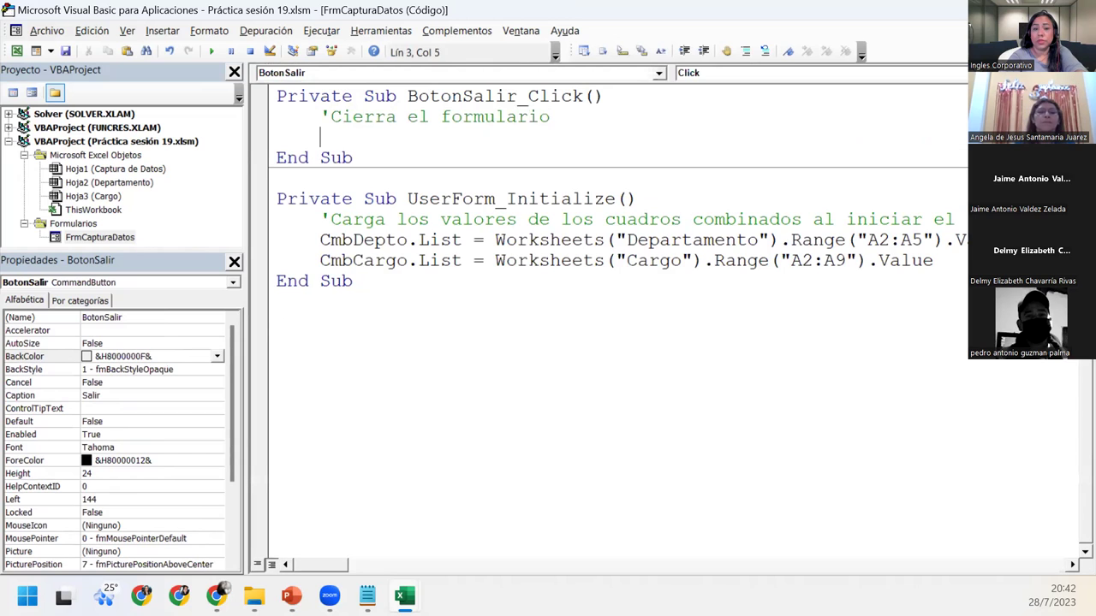
{"action": "key", "text": "ctrl+space"}
{"action": "type", "text": "unload Me"}
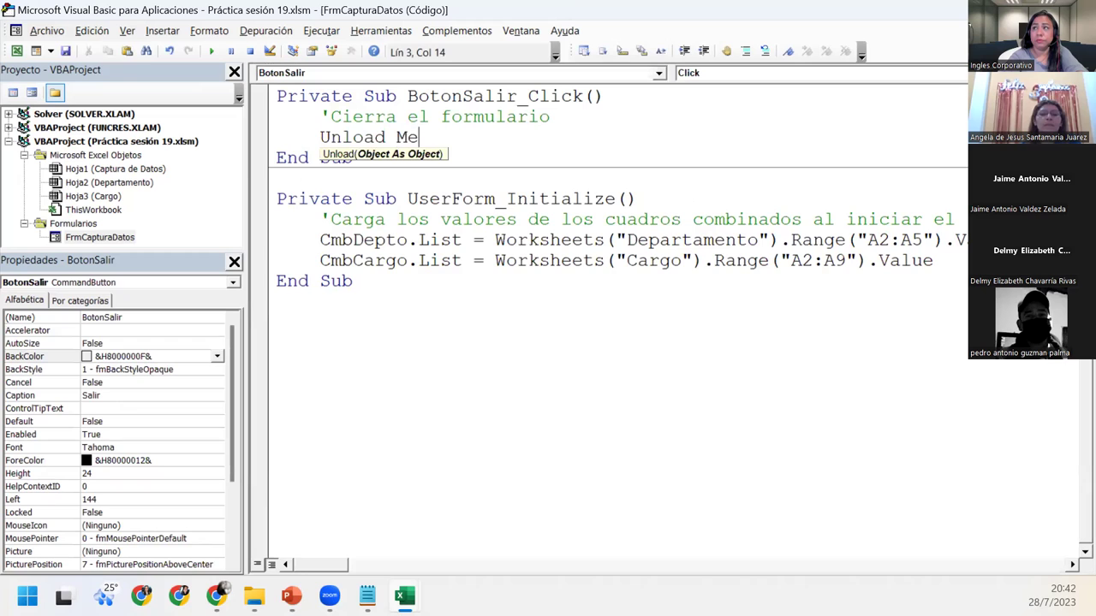
{"action": "key", "text": "Down"}
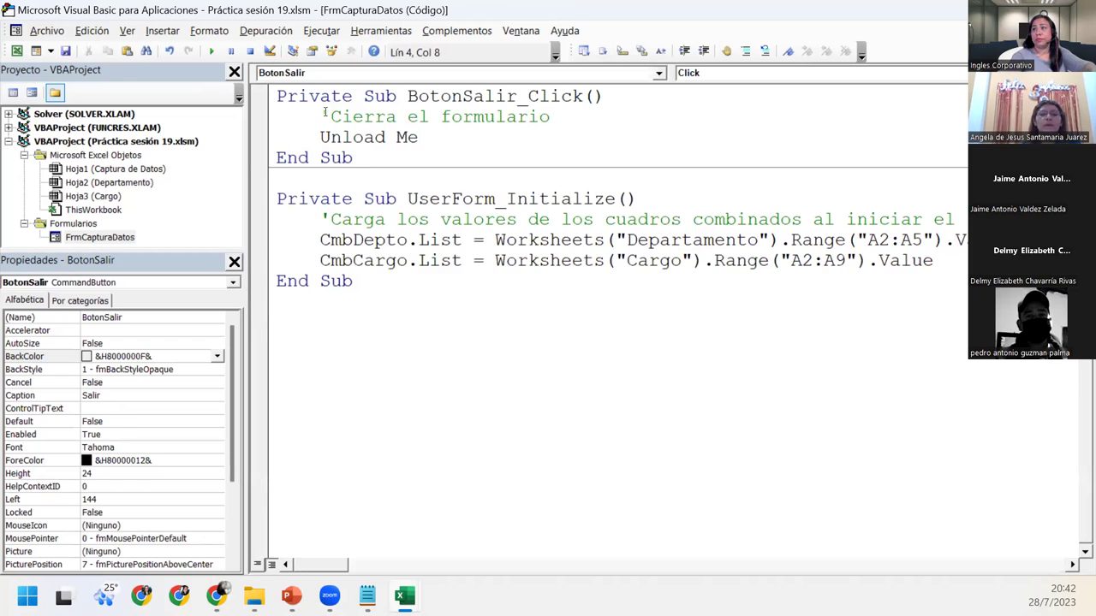
{"action": "left_click", "coordinate": [366, 354]}
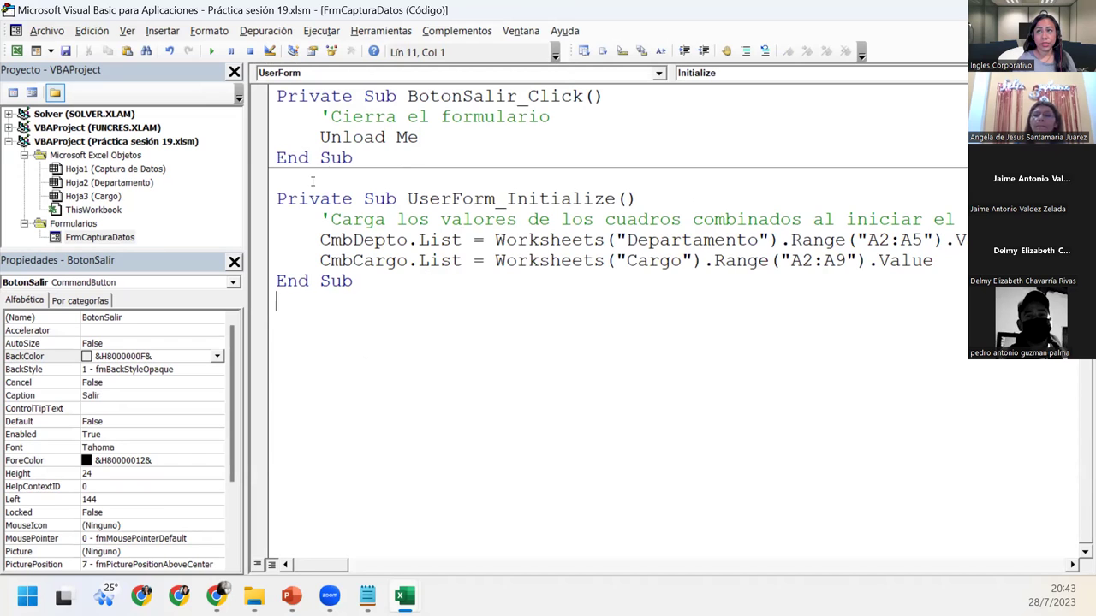
Step: Create an empty BotonLimpiar_Click routine from the Limpiar button on the form
{"action": "double_click", "coordinate": [101, 237]}
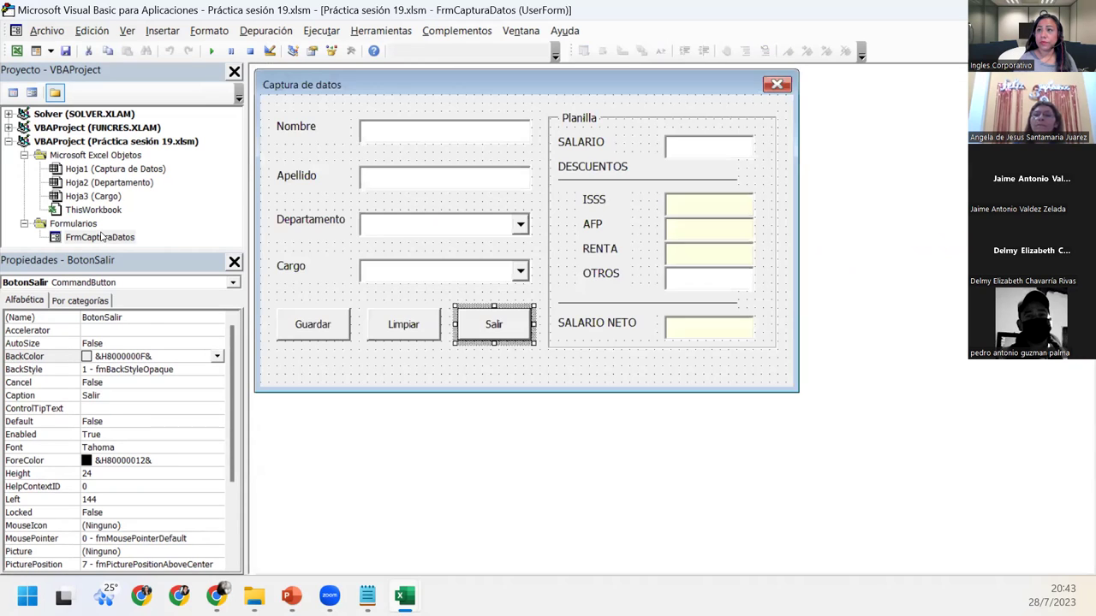
{"action": "left_click", "coordinate": [424, 325]}
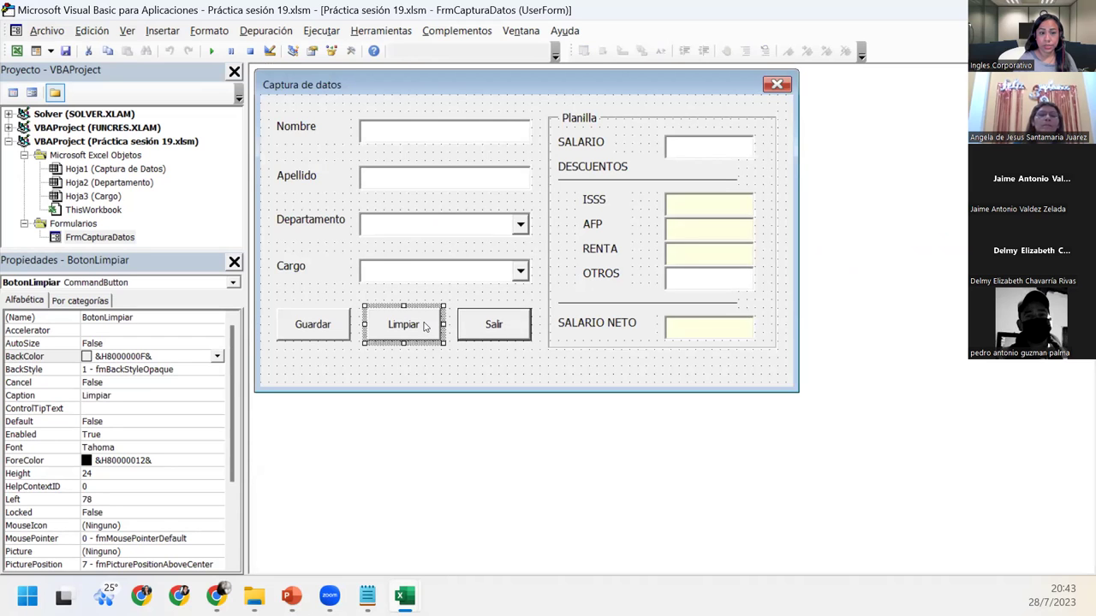
{"action": "double_click", "coordinate": [423, 325]}
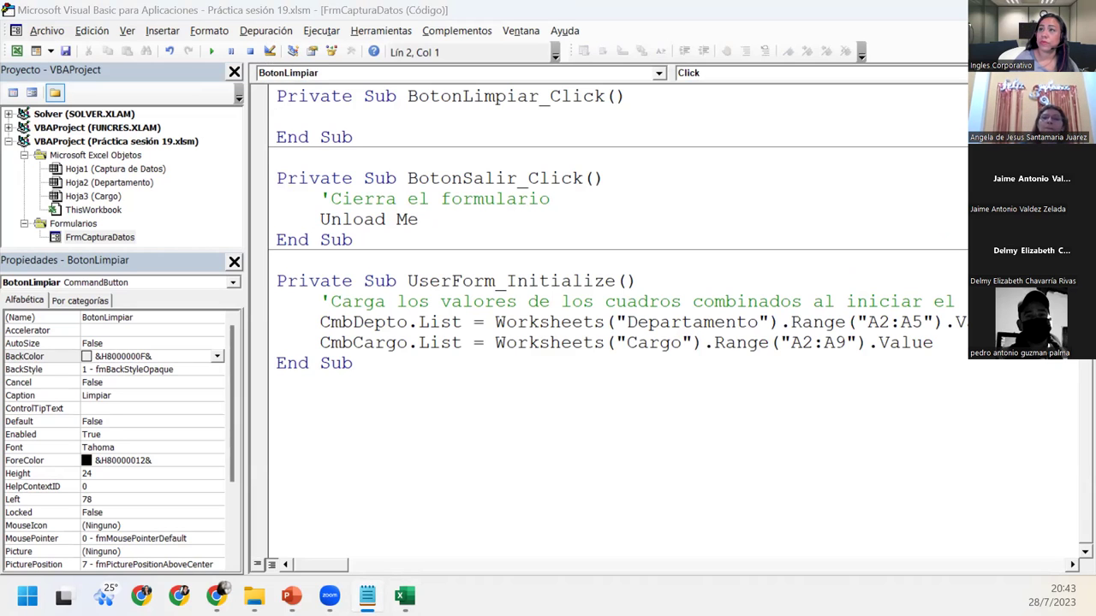
{"action": "left_click", "coordinate": [343, 111]}
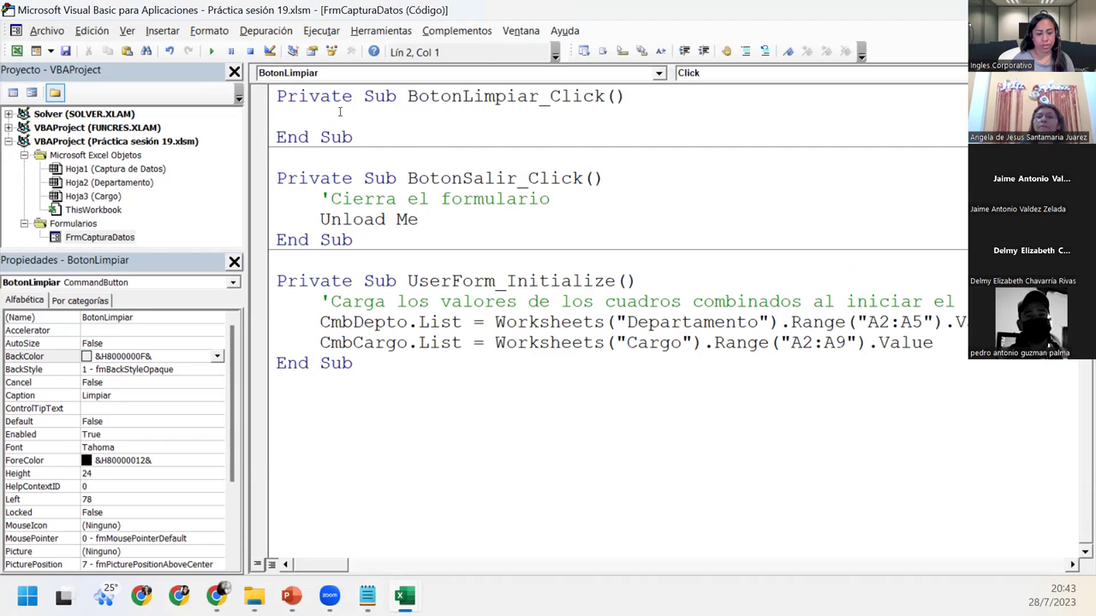
{"action": "key", "text": "Tab"}
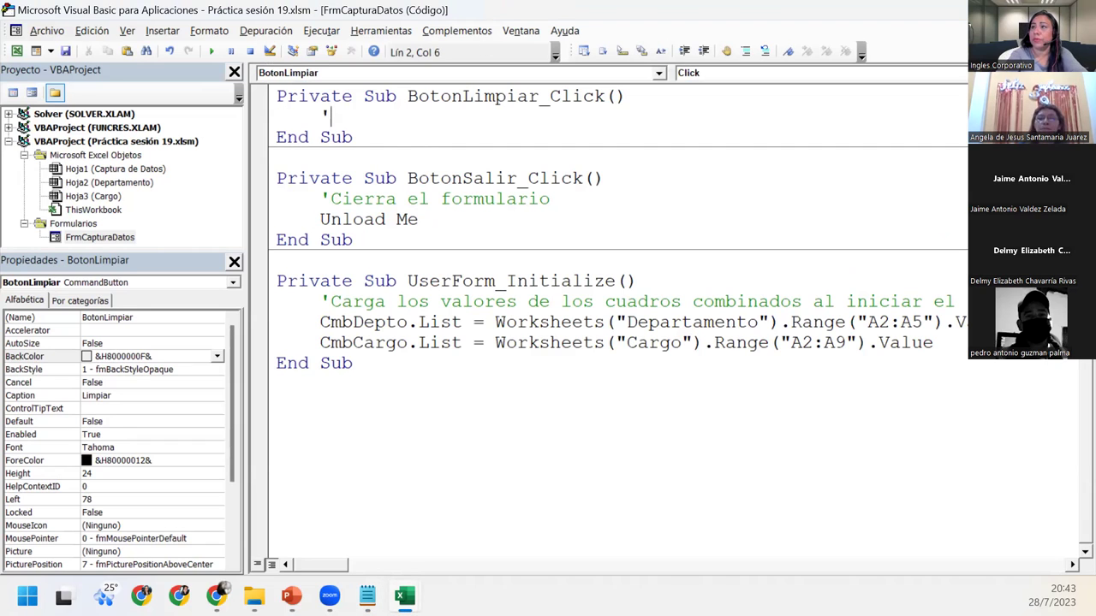
Step: Add the comment 'Borrar la información de los cuadros de texto y cuadros combinados'
{"action": "type", "text": "Borrar l"}
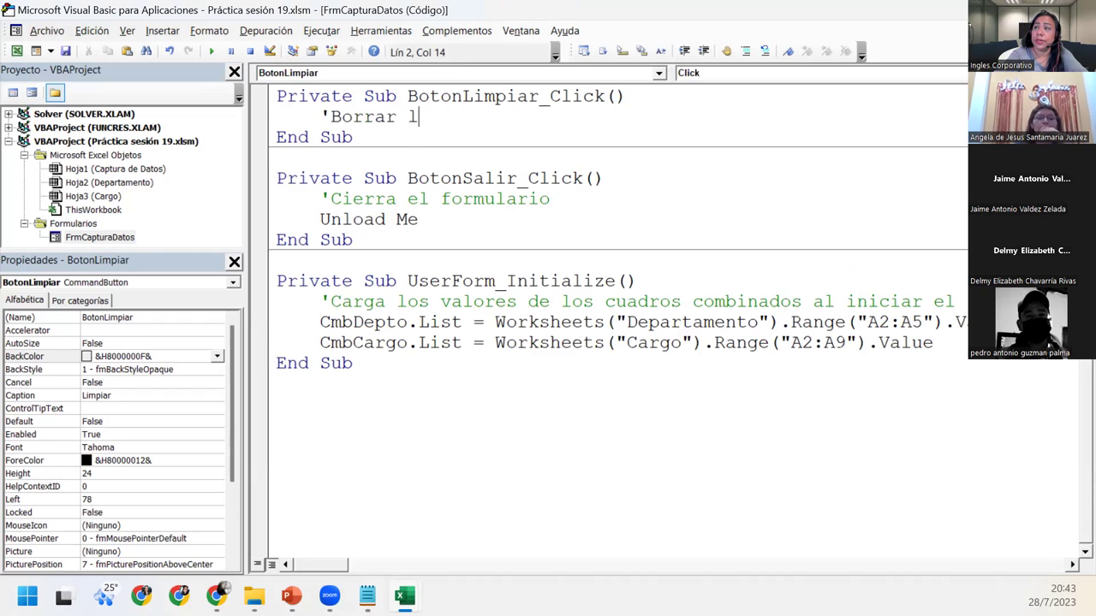
{"action": "type", "text": "a información de los cuadros de texto"}
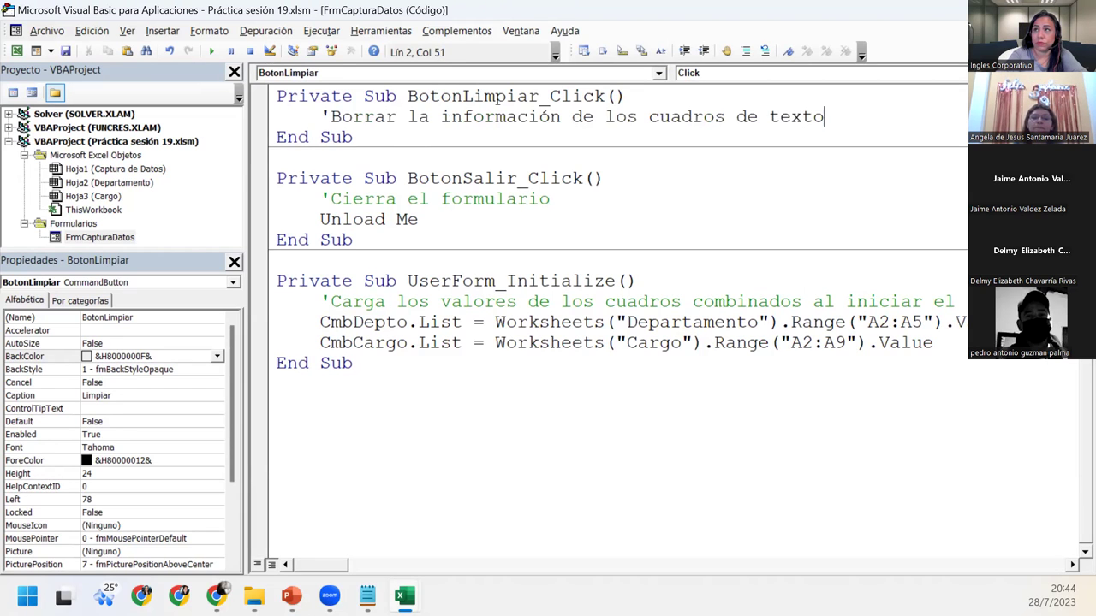
{"action": "key", "text": "Return"}
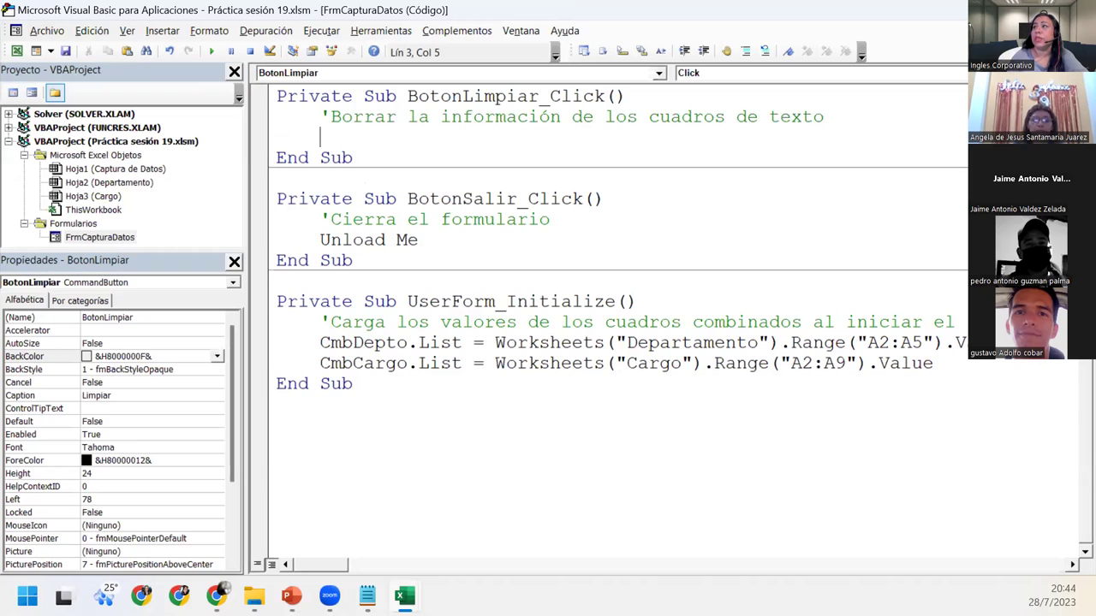
{"action": "left_click", "coordinate": [867, 118]}
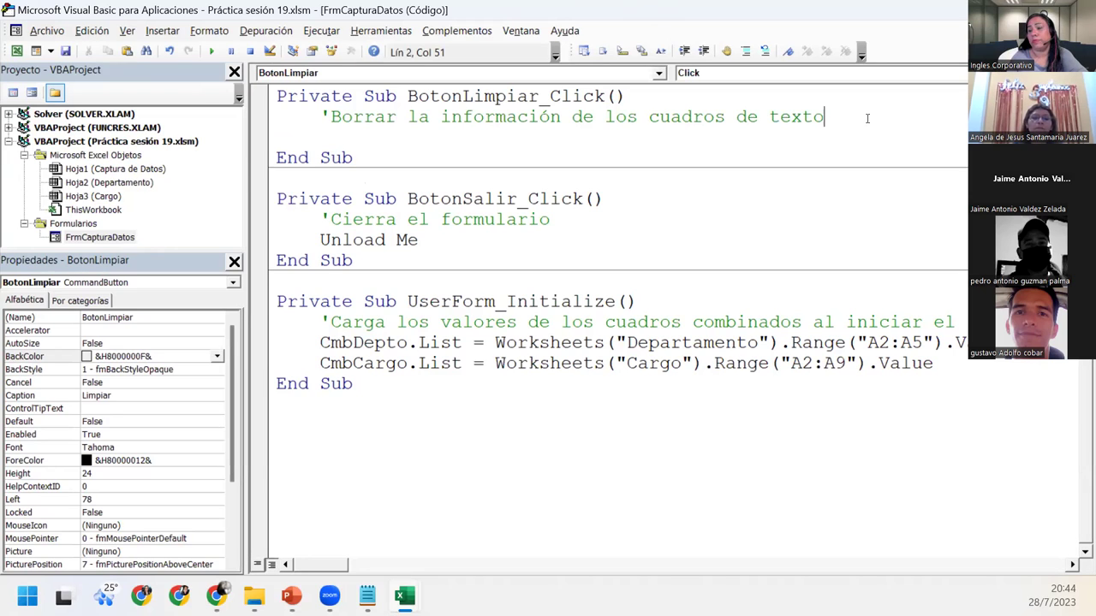
{"action": "type", "text": " y cuadros combinados"}
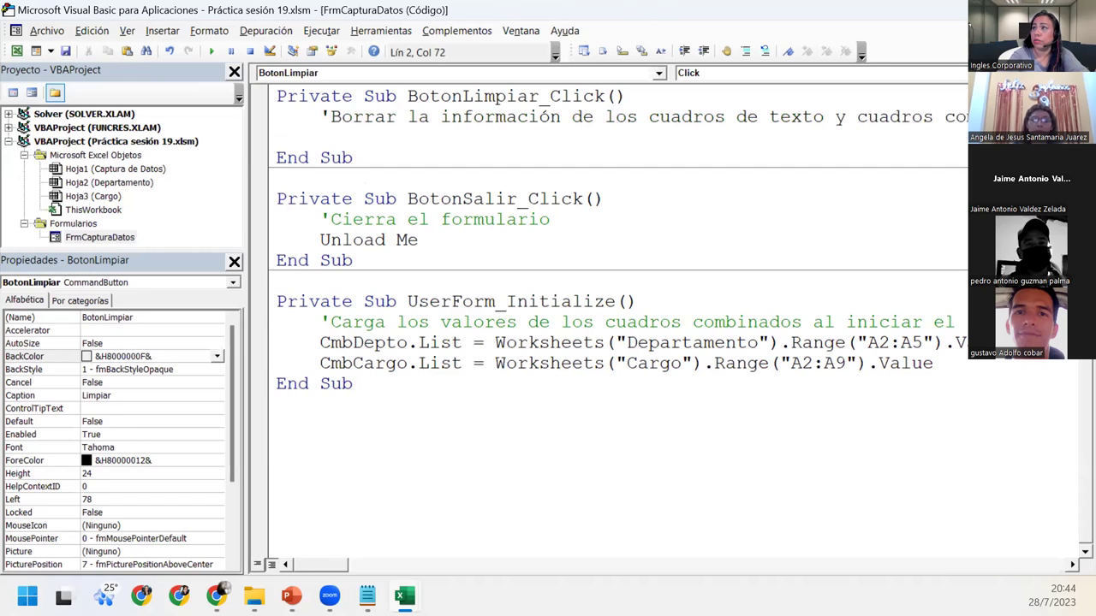
{"action": "key", "text": "Return"}
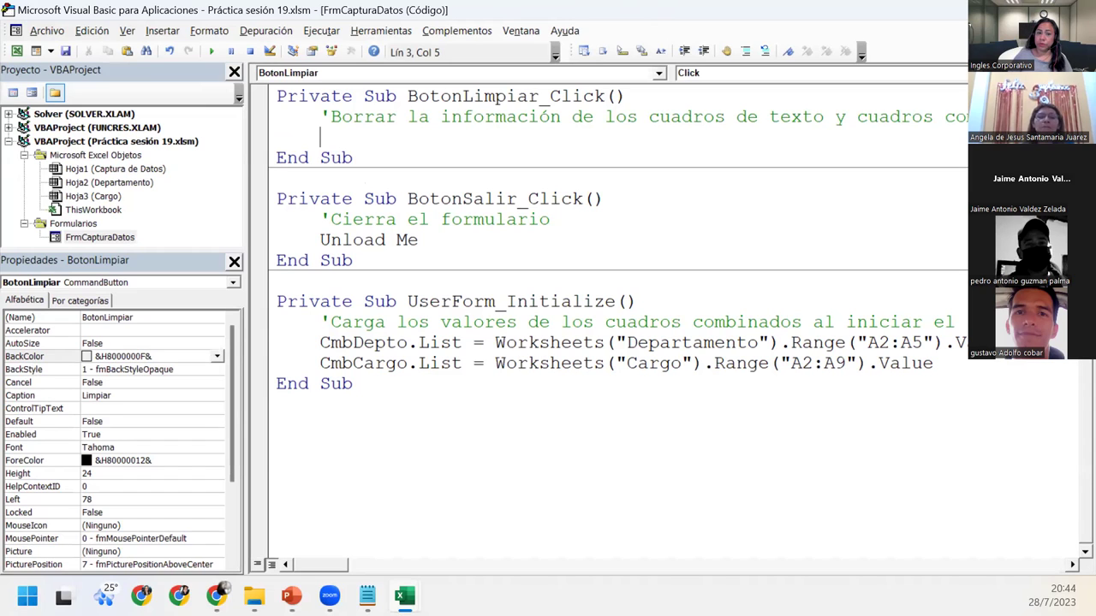
Step: Write Me.TextNombre.Text = Empty
{"action": "type", "text": "me.te"}
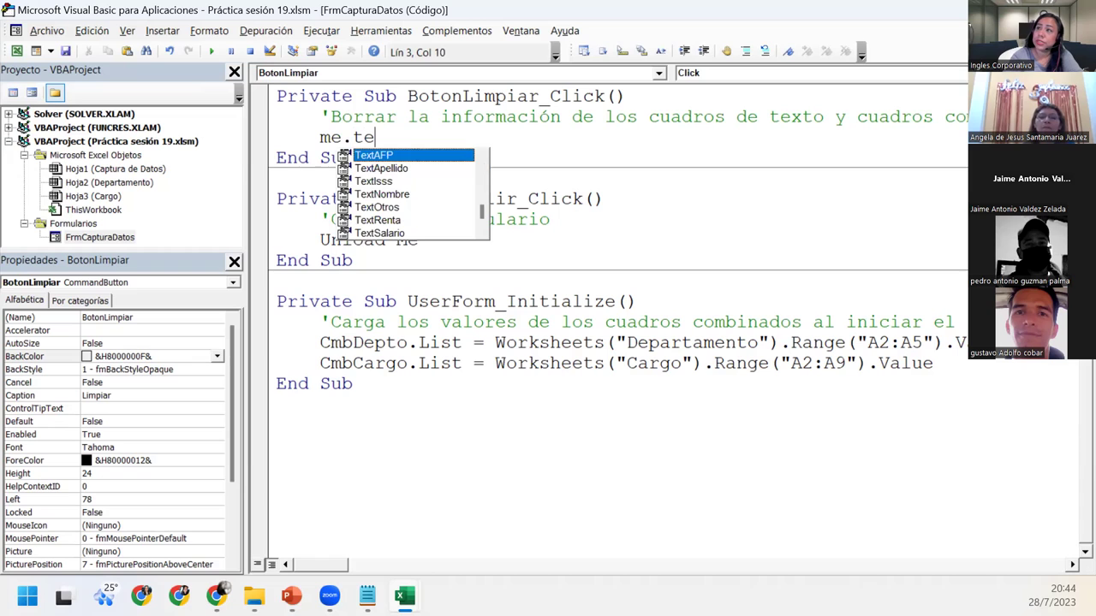
{"action": "key", "text": "Down"}
{"action": "key", "text": "Down"}
{"action": "key", "text": "Down"}
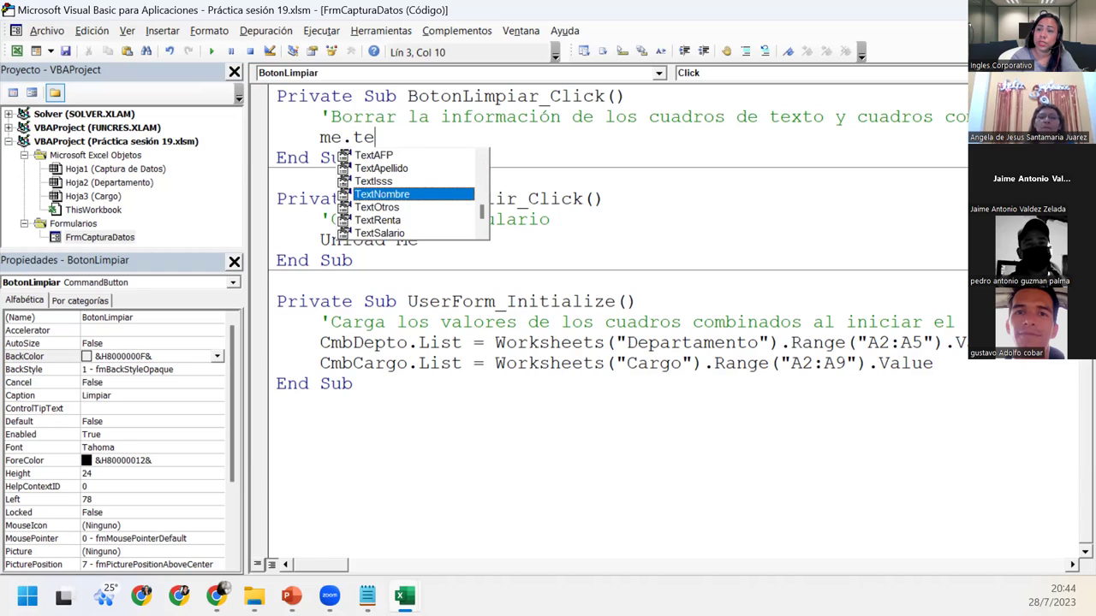
{"action": "type", "text": ".tex"}
{"action": "key", "text": "Tab"}
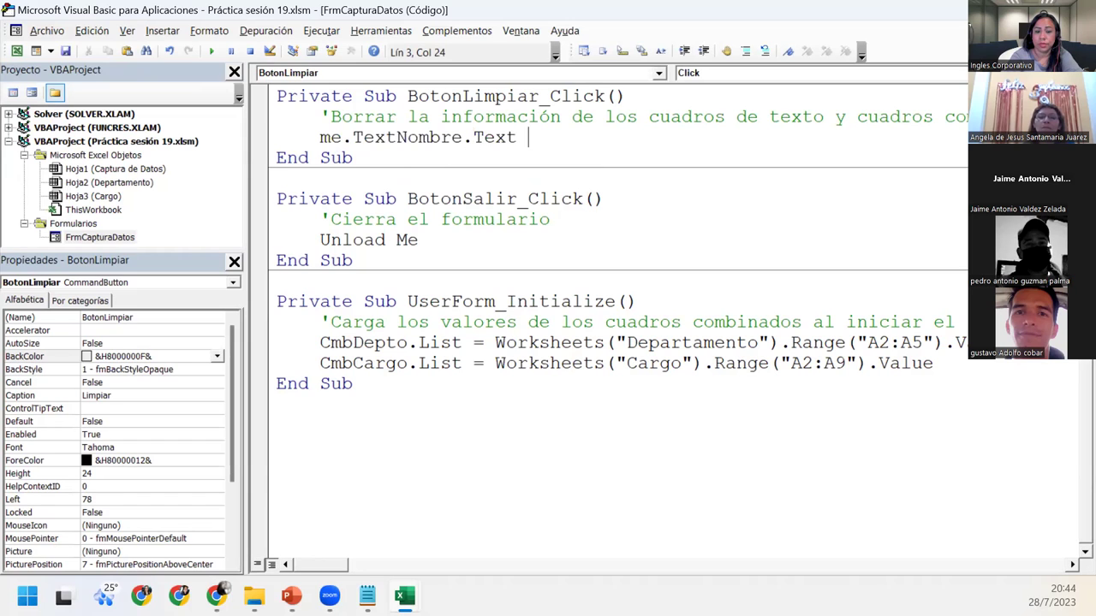
{"action": "type", "text": "= "}
{"action": "type", "text": "Mept"}
{"action": "key", "text": "BackSpace"}
{"action": "key", "text": "BackSpace"}
{"action": "key", "text": "BackSpace"}
{"action": "key", "text": "BackSpace"}
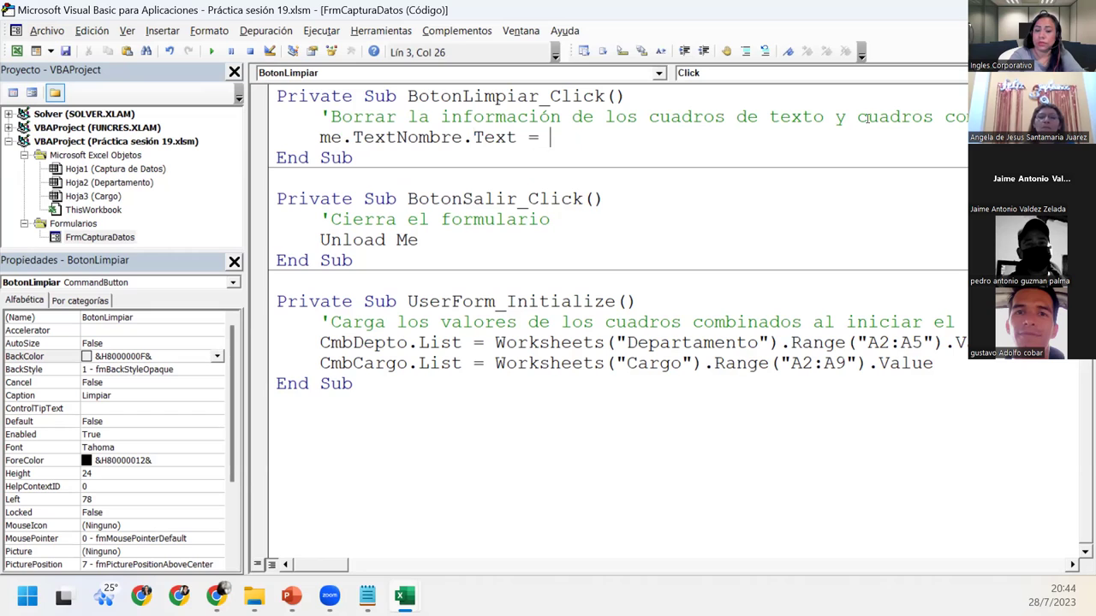
{"action": "type", "text": "empty"}
{"action": "key", "text": "Return"}
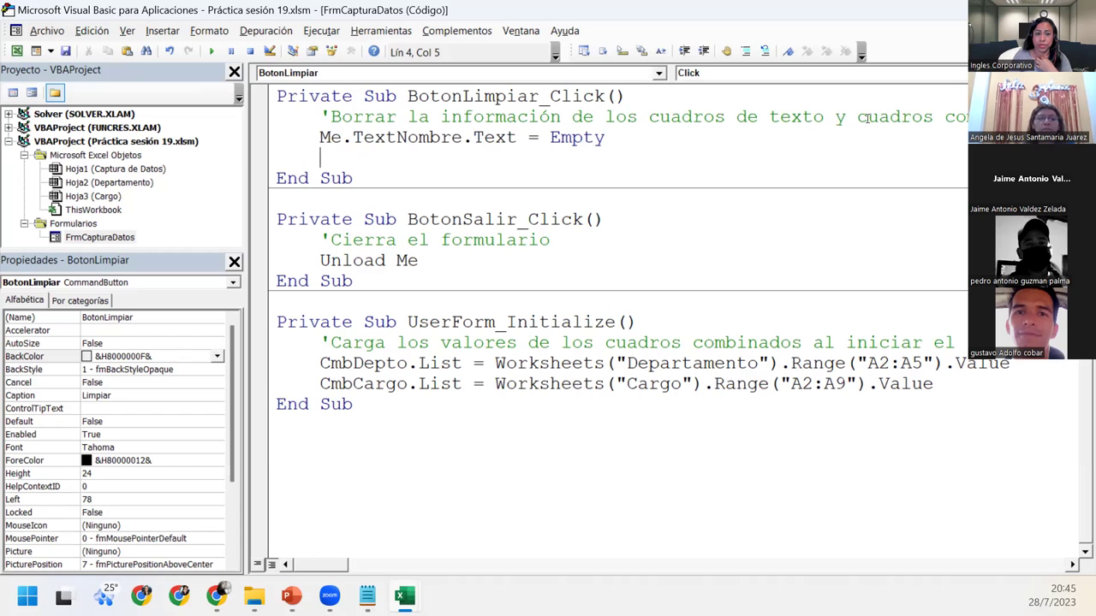
Step: Write Me.TextApellido.Text = Empty on the next line
{"action": "type", "text": "me.tex"}
{"action": "left_click", "coordinate": [381, 189]}
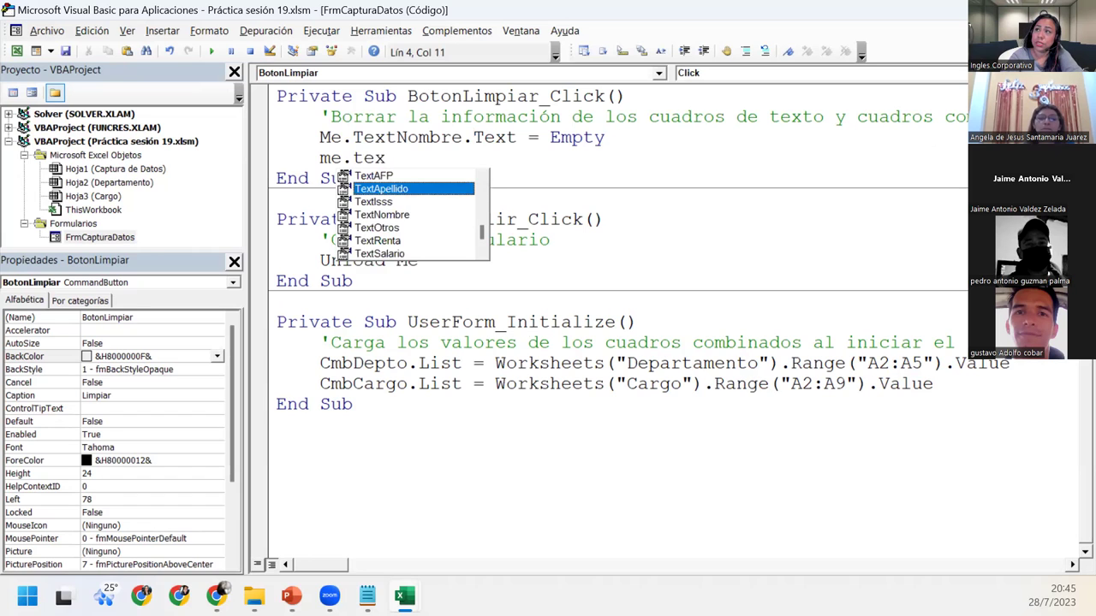
{"action": "type", "text": "."}
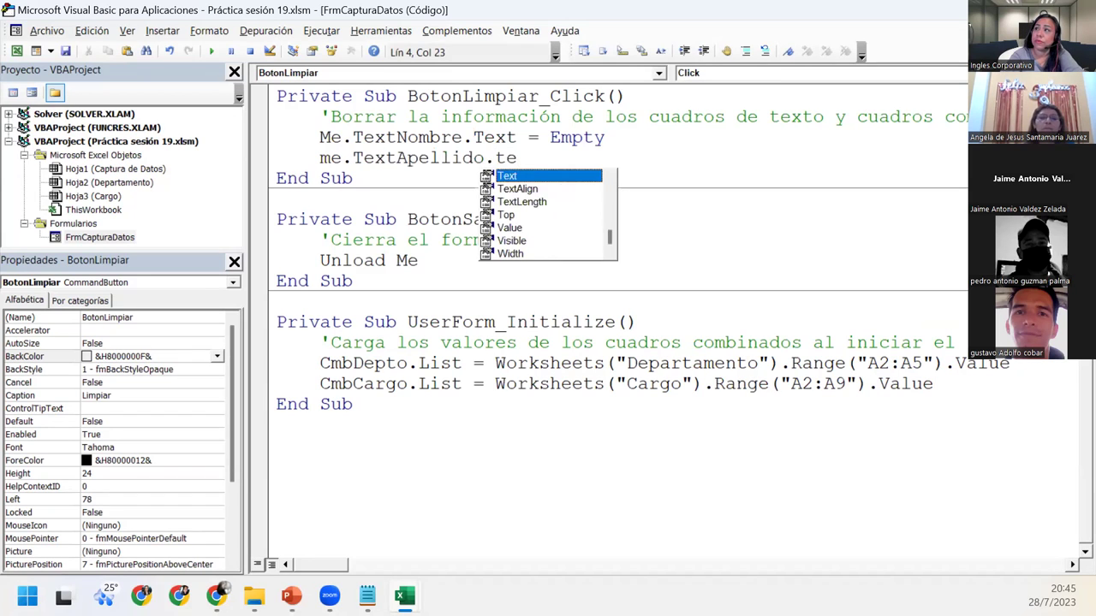
{"action": "key", "text": "Tab"}
{"action": "type", "text": "="}
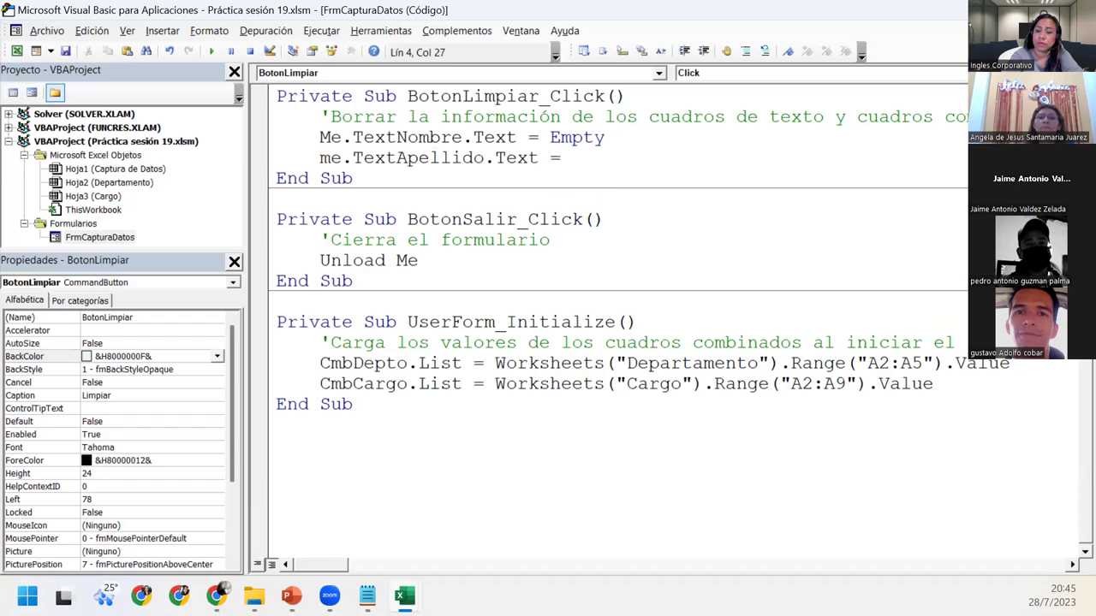
{"action": "type", "text": " emp"}
{"action": "key", "text": "Tab"}
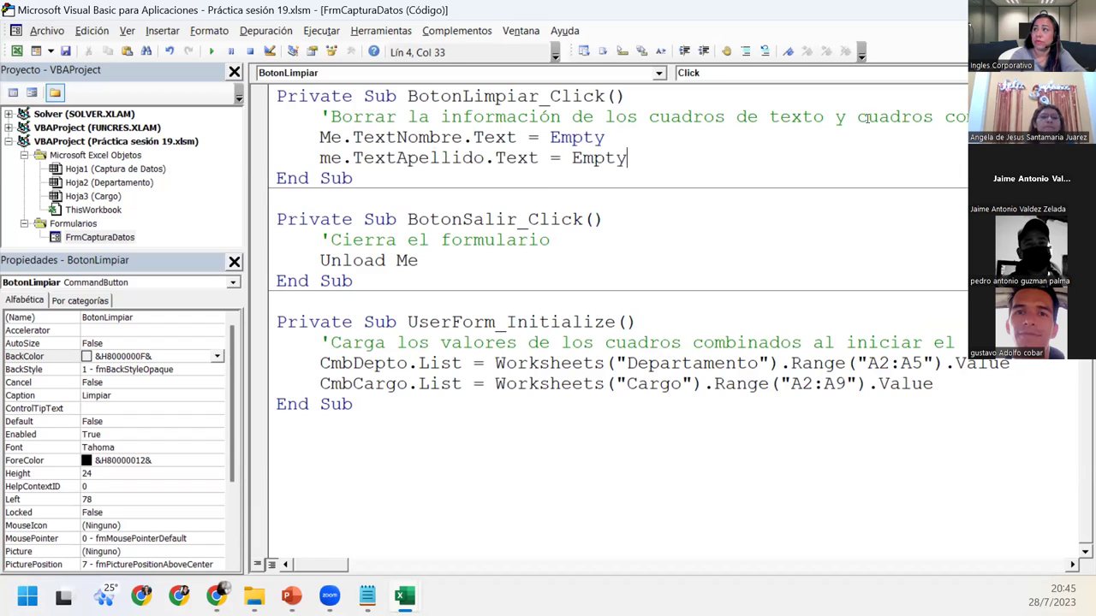
{"action": "key", "text": "Return"}
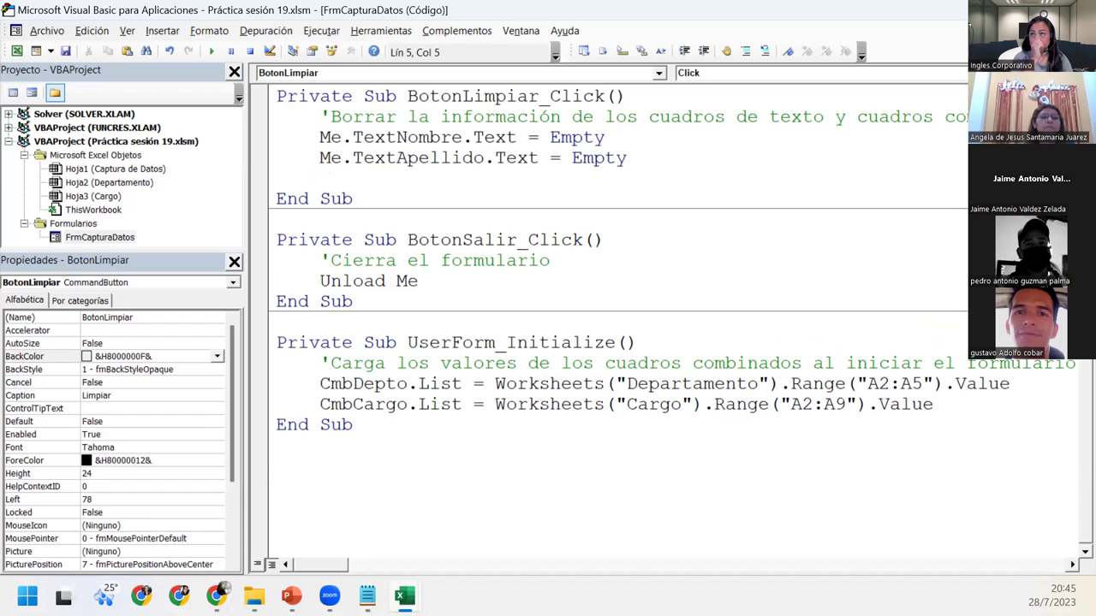
Step: Write Me.CmbDepto.Text = Empty, dismissing the compile error along the way
{"action": "type", "text": "me."}
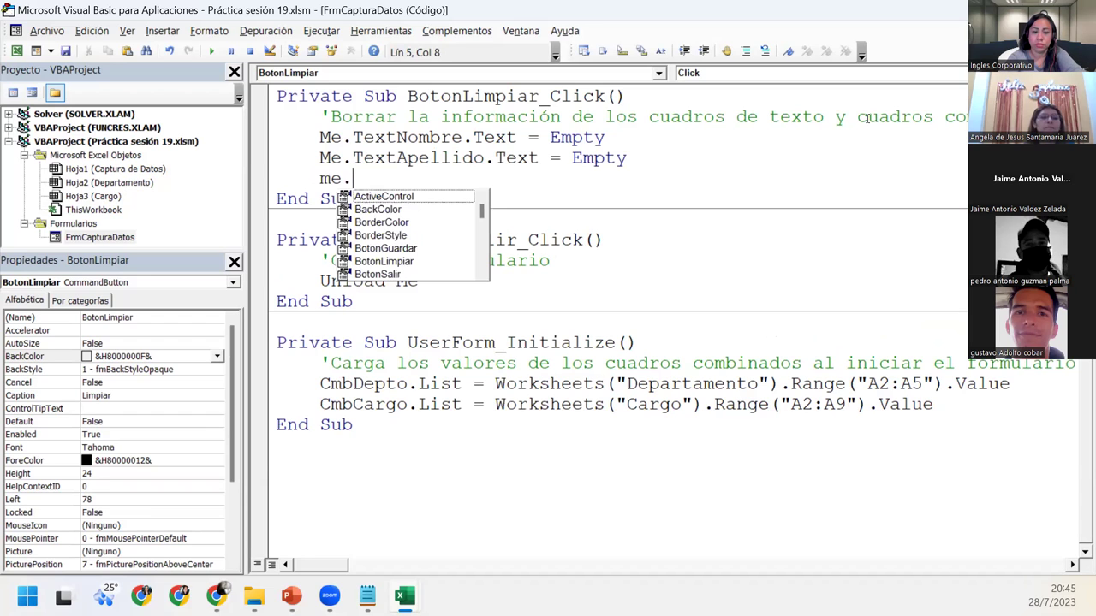
{"action": "type", "text": "cmb"}
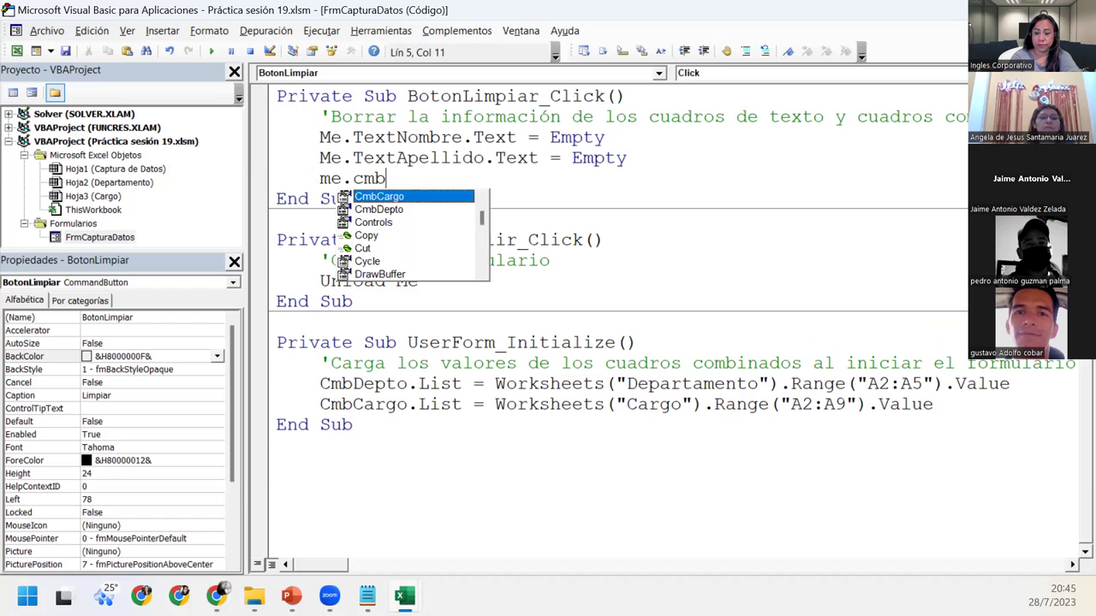
{"action": "key", "text": "Down"}
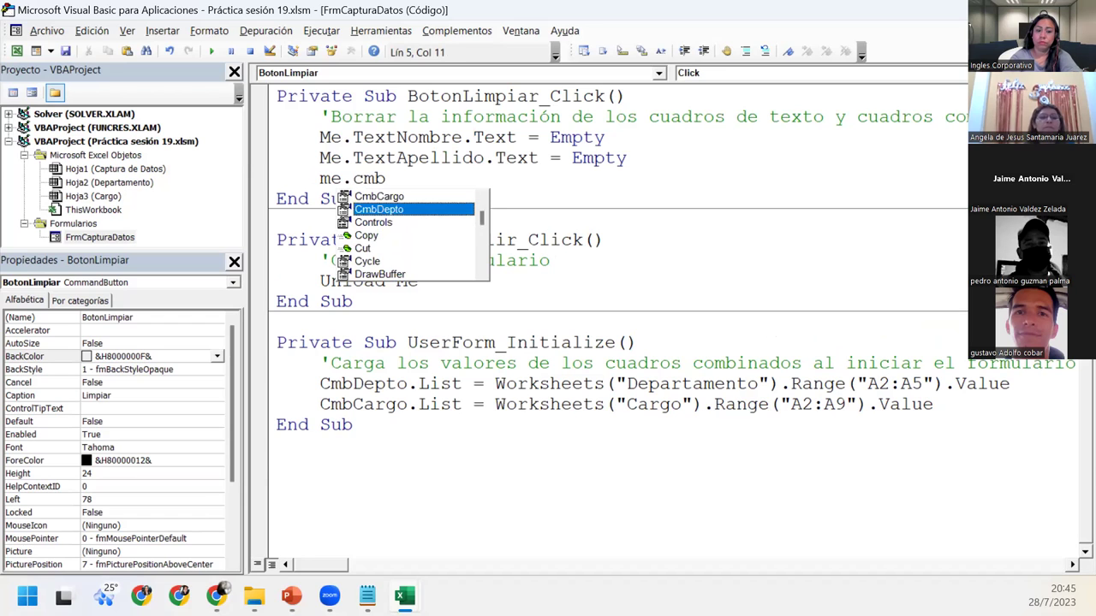
{"action": "type", "text": ",te"}
{"action": "key", "text": "BackSpace"}
{"action": "type", "text": "+++"}
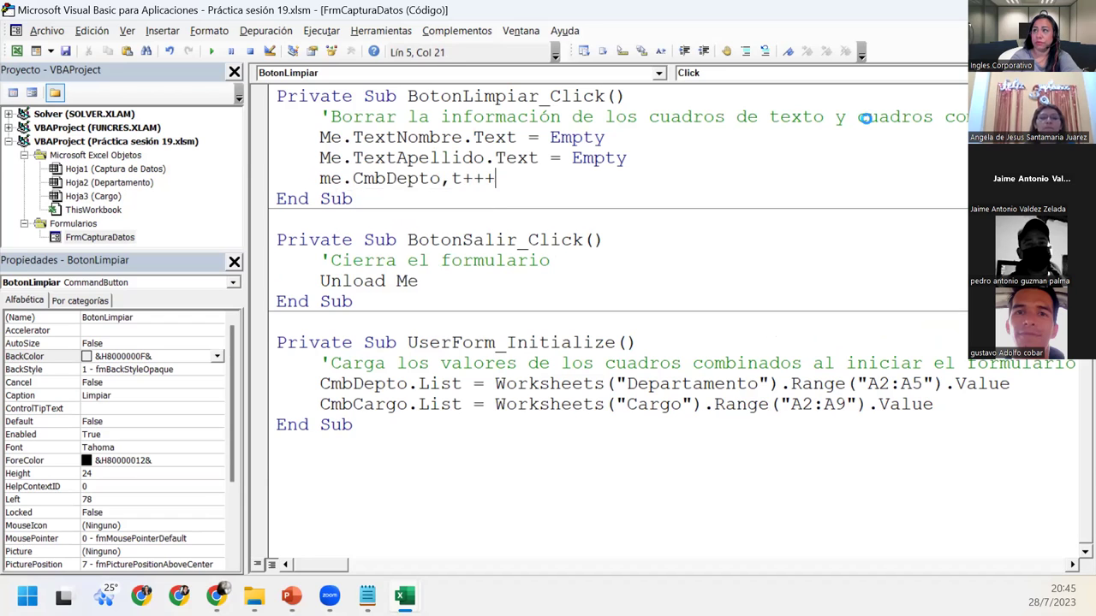
{"action": "key", "text": "Return"}
{"action": "key", "text": "Return"}
{"action": "key", "text": "BackSpace"}
{"action": "key", "text": "BackSpace"}
{"action": "key", "text": "BackSpace"}
{"action": "key", "text": "BackSpace"}
{"action": "key", "text": "BackSpace"}
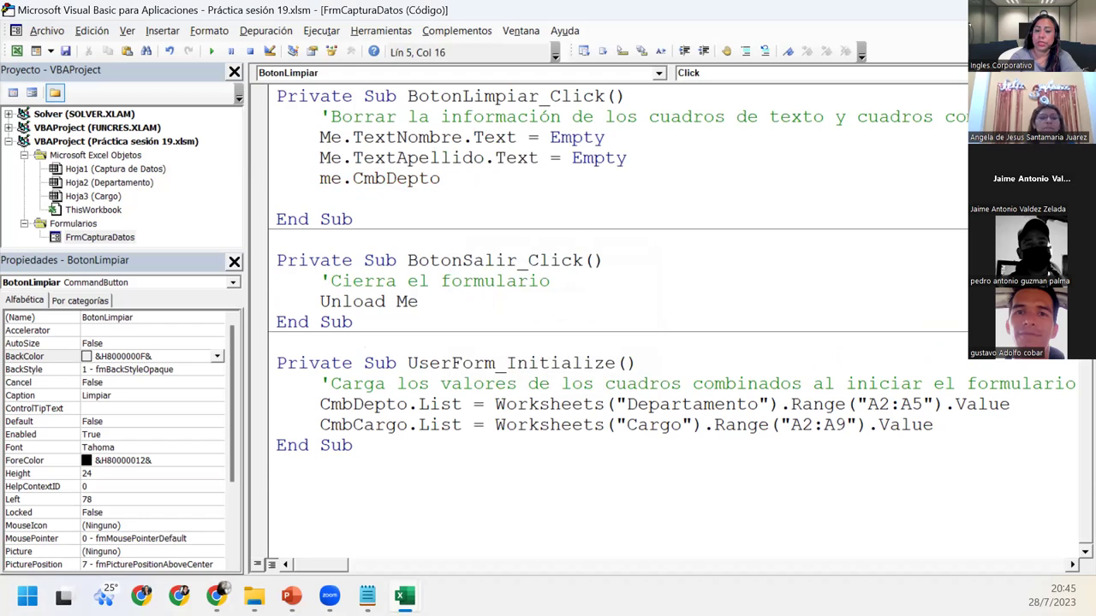
{"action": "type", "text": ".te"}
{"action": "key", "text": "Tab"}
{"action": "type", "text": "= empty"}
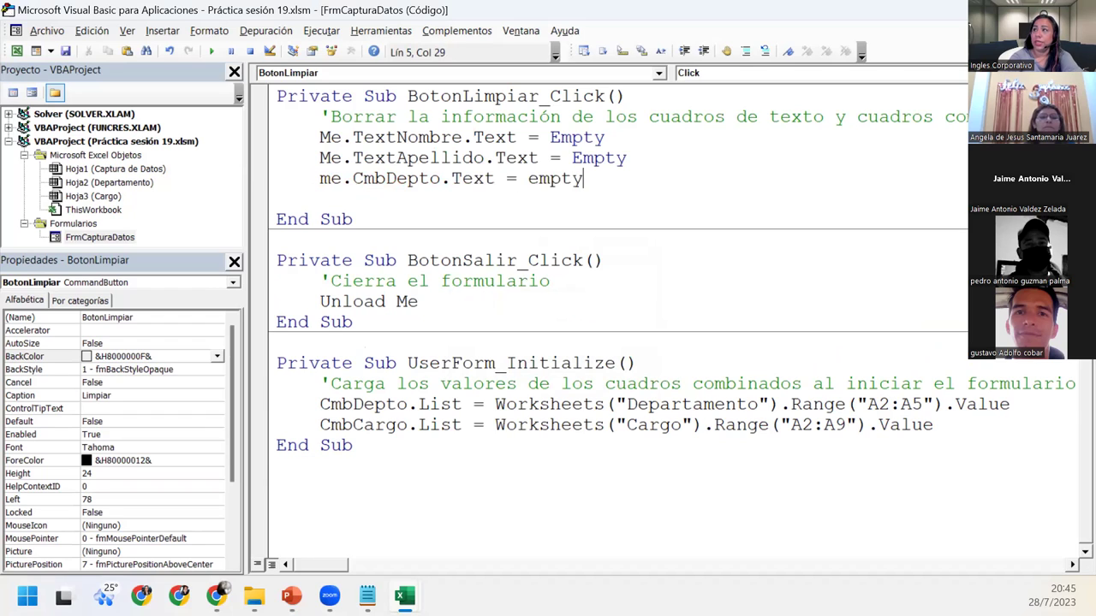
{"action": "key", "text": "Return"}
Step: Write Me.CmbCargo.Text = Empty
{"action": "type", "text": "me."}
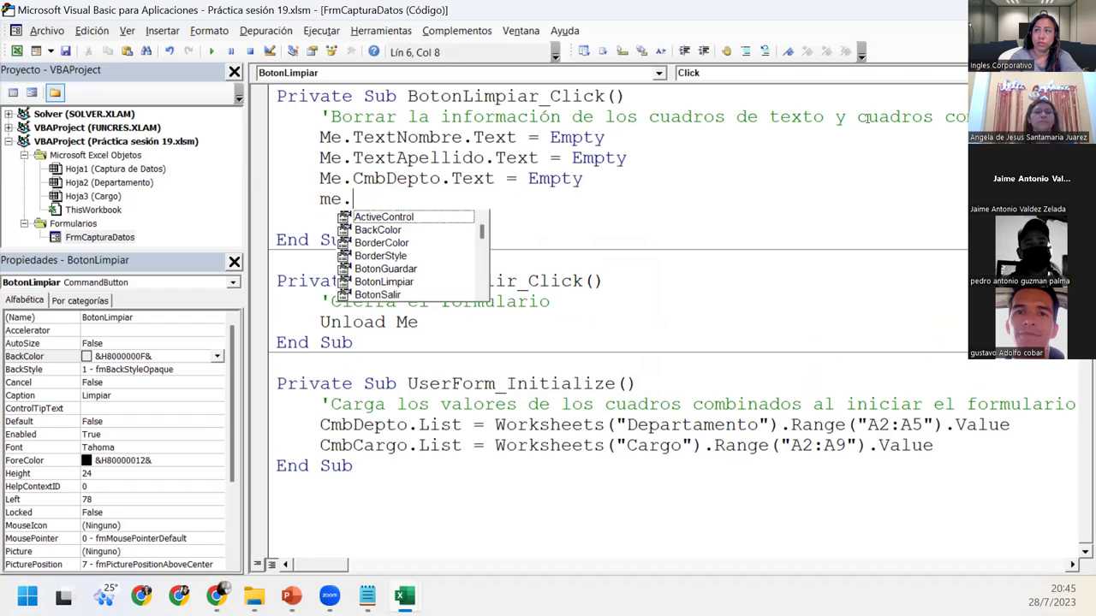
{"action": "type", "text": "cmb"}
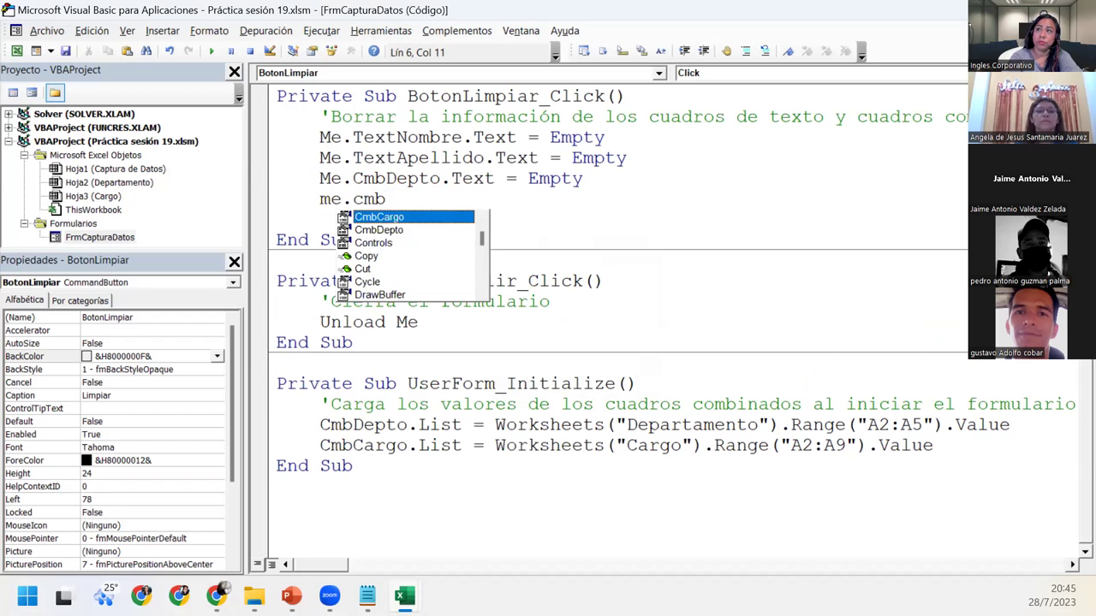
{"action": "type", "text": ".te"}
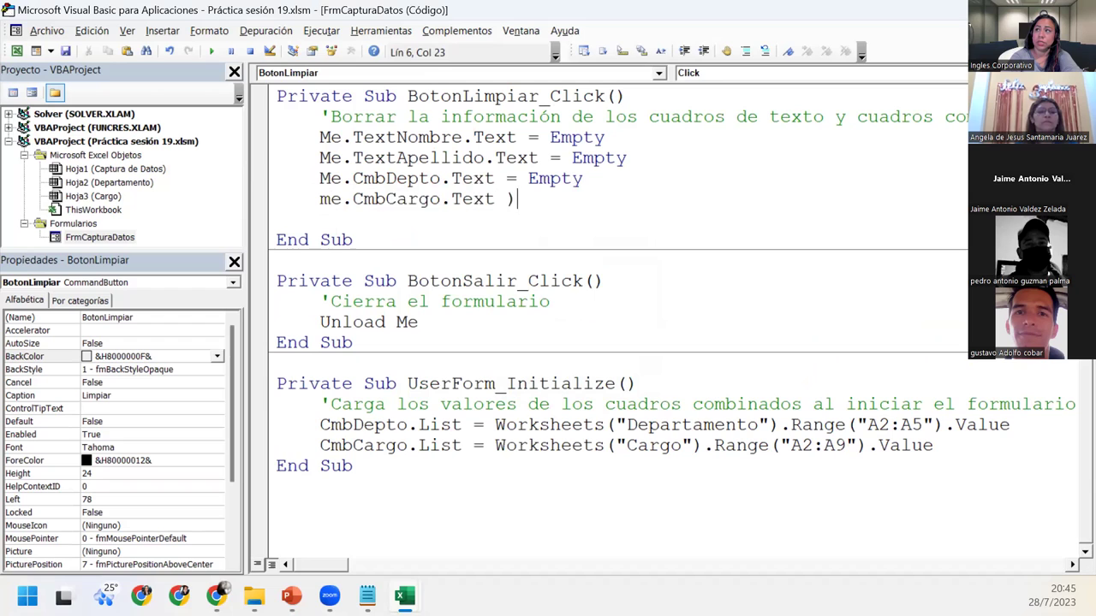
{"action": "type", "text": " ="}
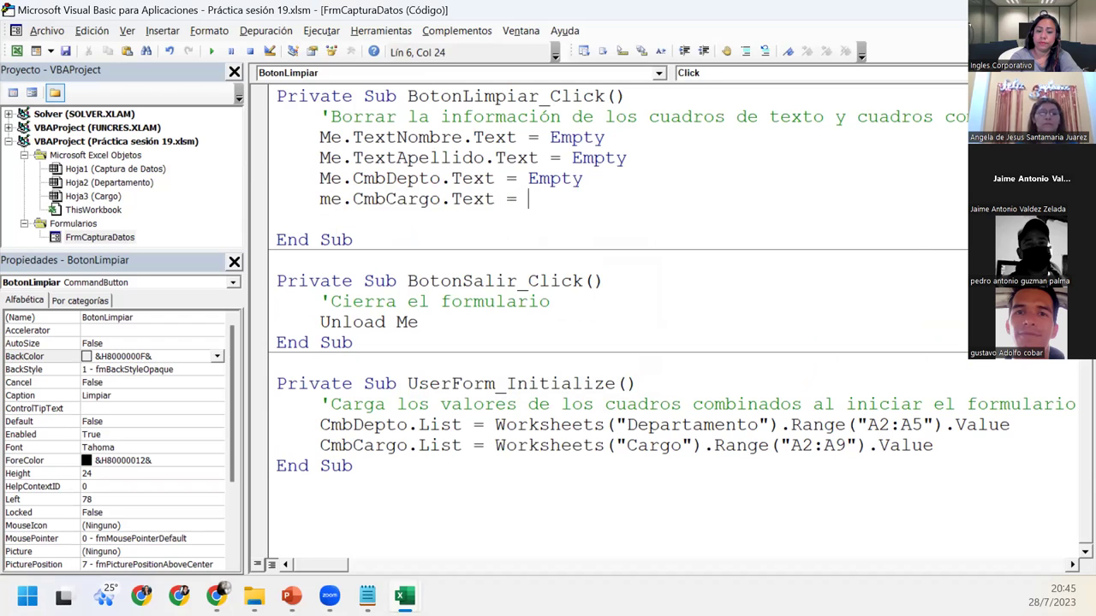
{"action": "key", "text": "ctrl+space"}
{"action": "type", "text": "empt"}
{"action": "key", "text": "Return"}
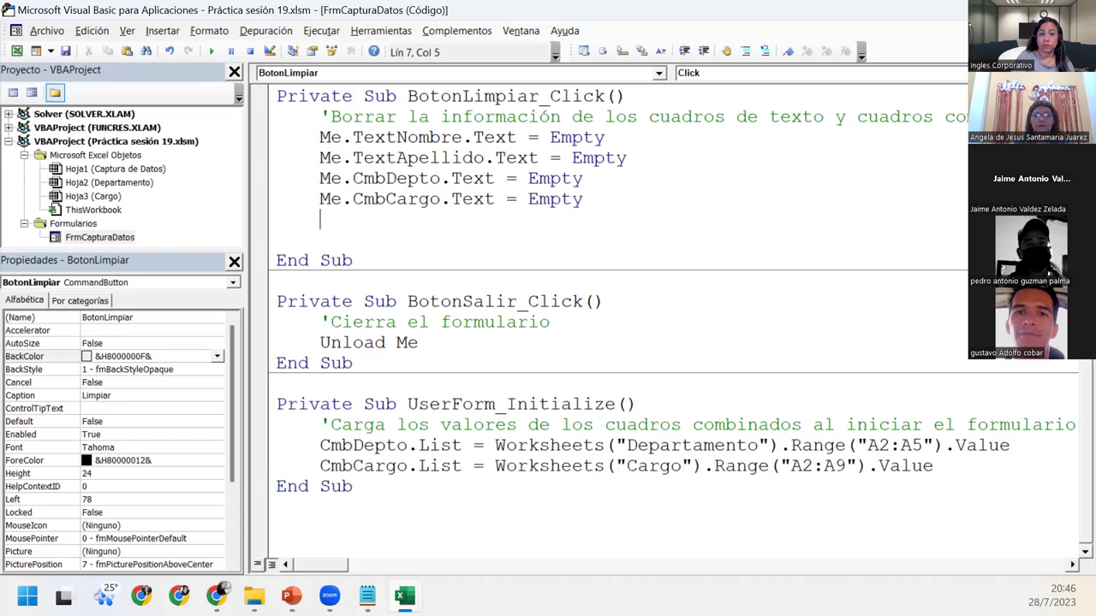
Step: Paste the six remaining clearing lines into BotonLimpiar_Click and remove the extra space before TextSalario
{"action": "key", "text": "alt+Tab"}
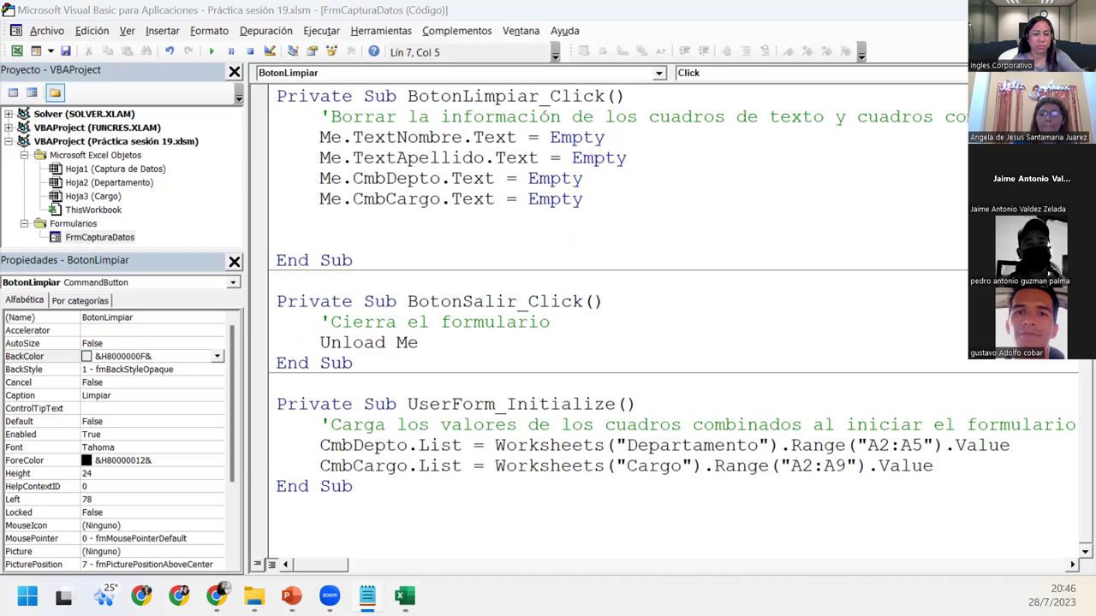
{"action": "left_click", "coordinate": [360, 220]}
{"action": "type", "text": "Me.TextSalario.Text = Empty  Me.TextIsss.Text = Empty  Me.TextAFP.Text = Empty  Me.TextRenta.Text = Empty  Me.TextOtros.Text = Empty  Me.TextNeto.Text = Empty"}
{"action": "left_click_drag", "start_coordinate": [330, 219], "coordinate": [342, 219]}
{"action": "key", "text": "Left"}
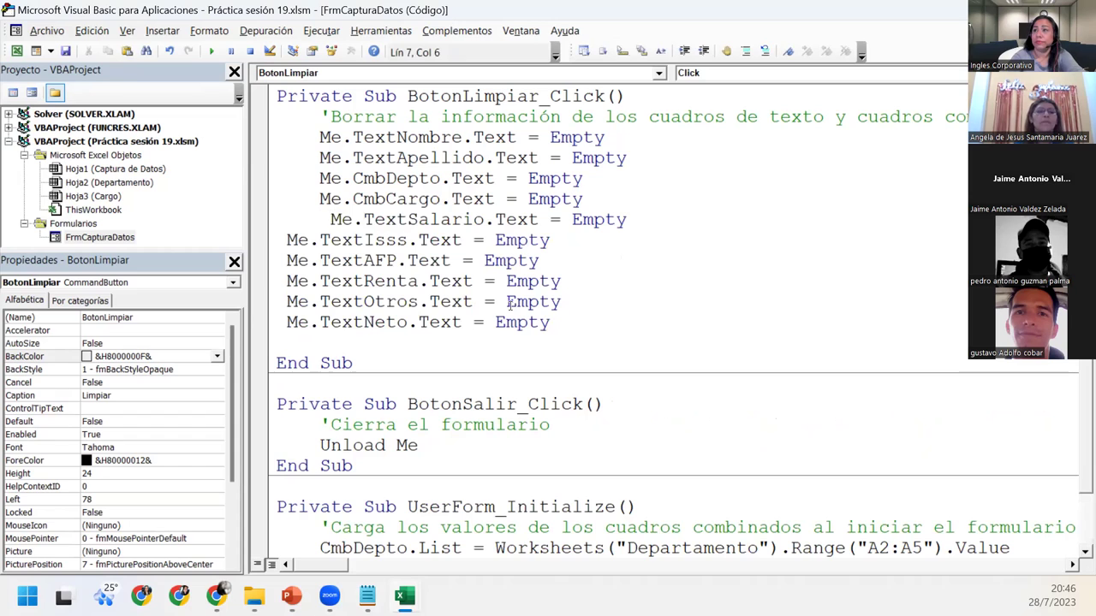
{"action": "key", "text": "BackSpace"}
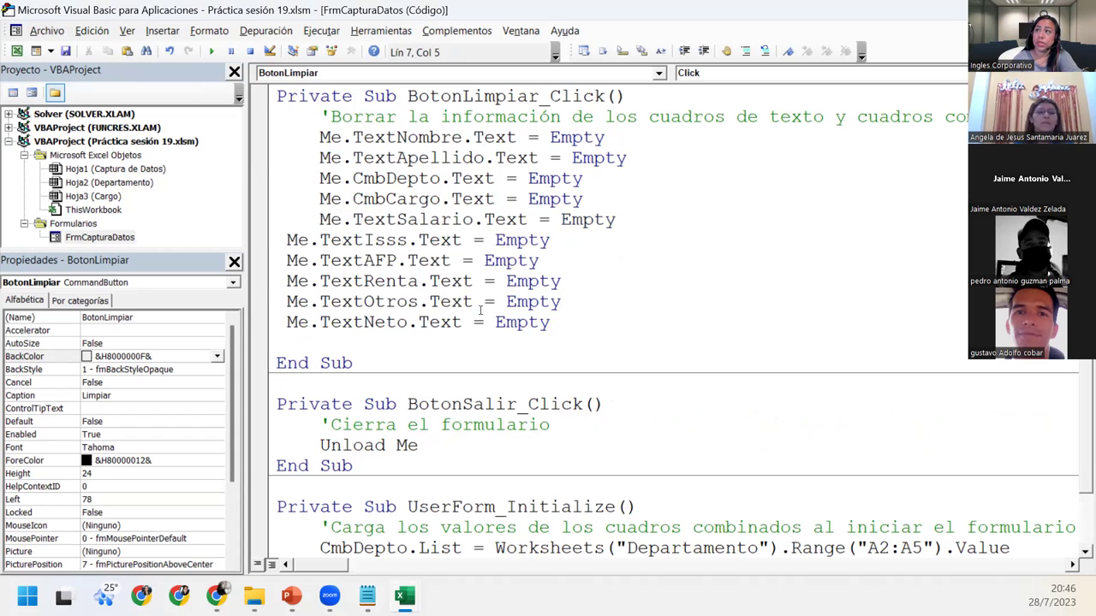
Step: Indent the TextIsss, TextAFP, TextRenta, TextOtros and TextNeto lines to match the others
{"action": "left_click", "coordinate": [288, 240]}
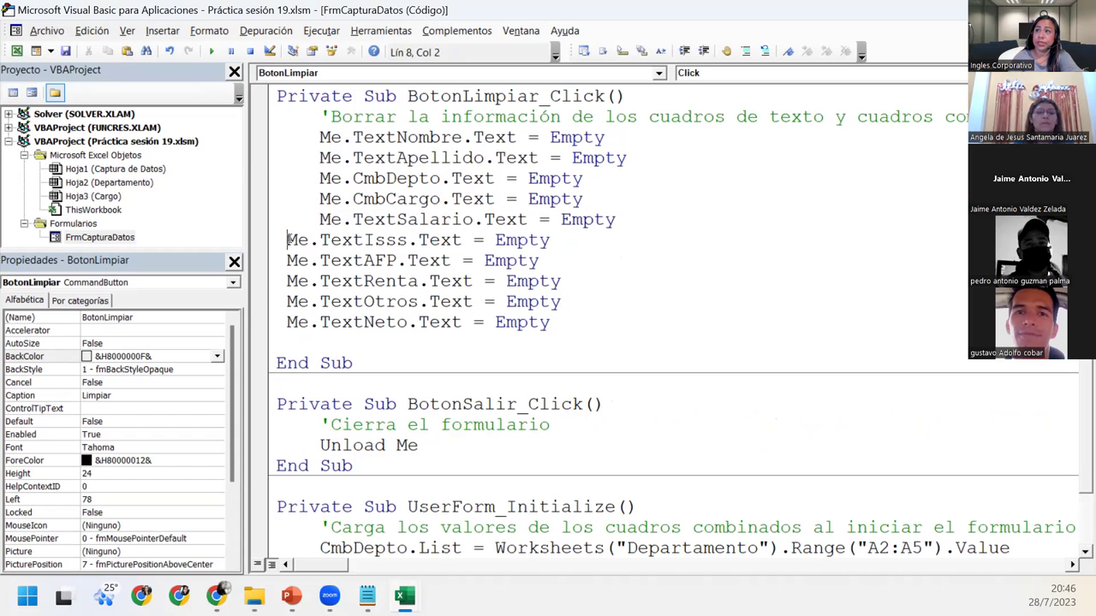
{"action": "key", "text": "Tab"}
{"action": "left_click", "coordinate": [288, 262]}
{"action": "key", "text": "Tab"}
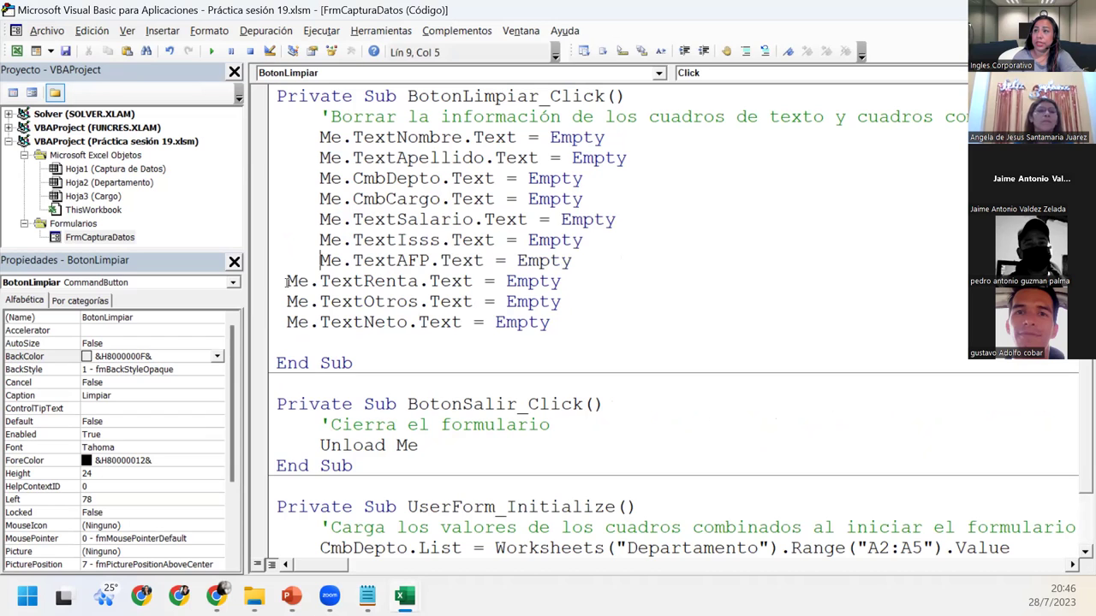
{"action": "left_click", "coordinate": [288, 281]}
{"action": "key", "text": "Tab"}
{"action": "left_click", "coordinate": [287, 301]}
{"action": "key", "text": "Tab"}
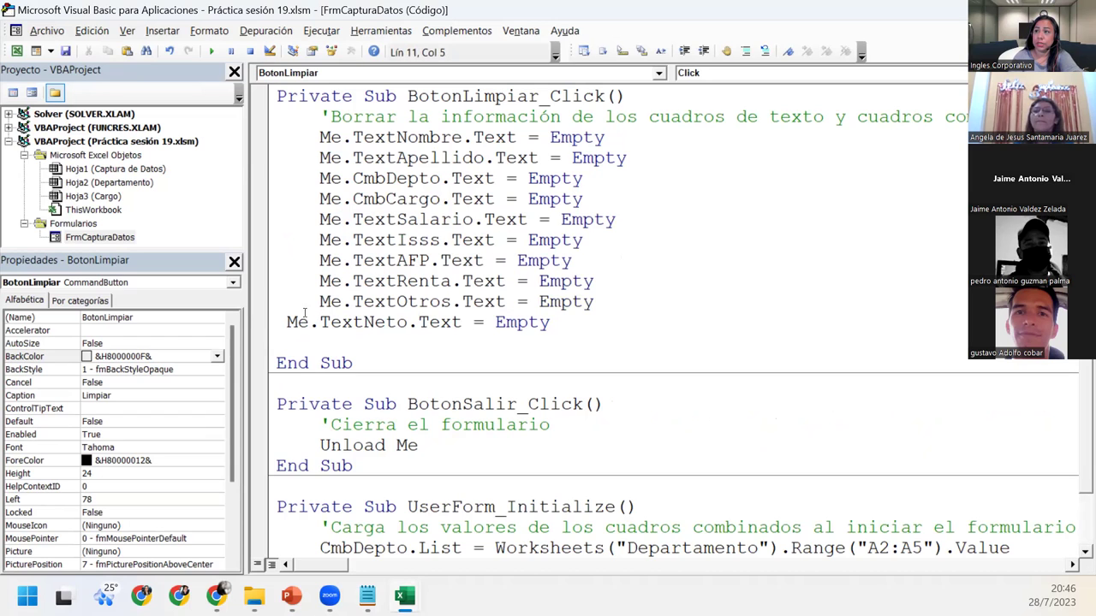
{"action": "left_click", "coordinate": [287, 322]}
{"action": "key", "text": "Tab"}
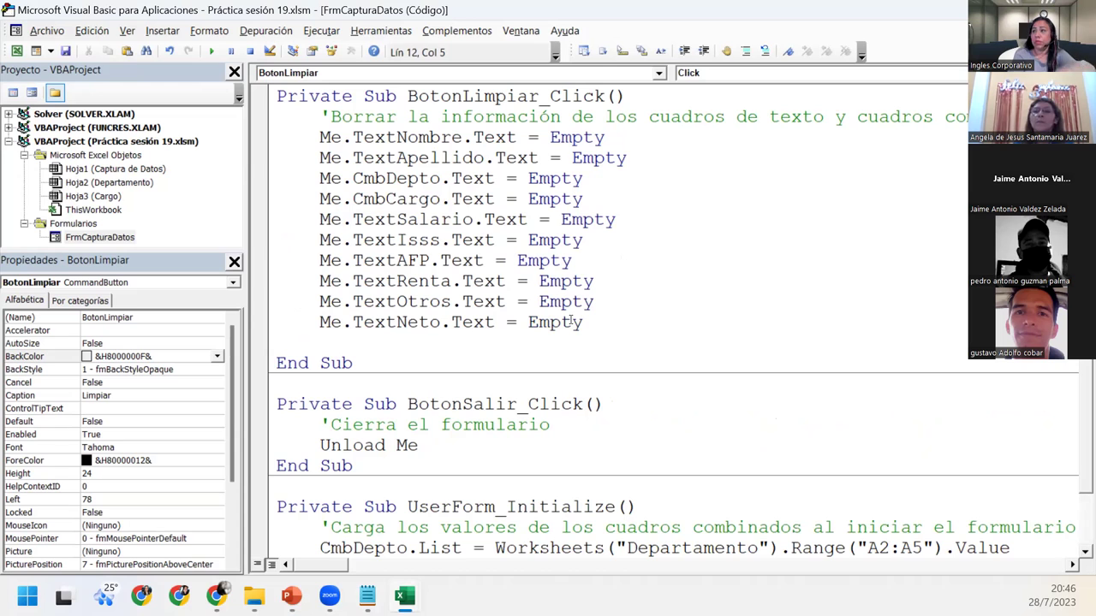
{"action": "left_click", "coordinate": [408, 322]}
Step: Check the names of the SALARIO NETO and OTROS boxes on the FrmCapturaDatos form
{"action": "double_click", "coordinate": [100, 238]}
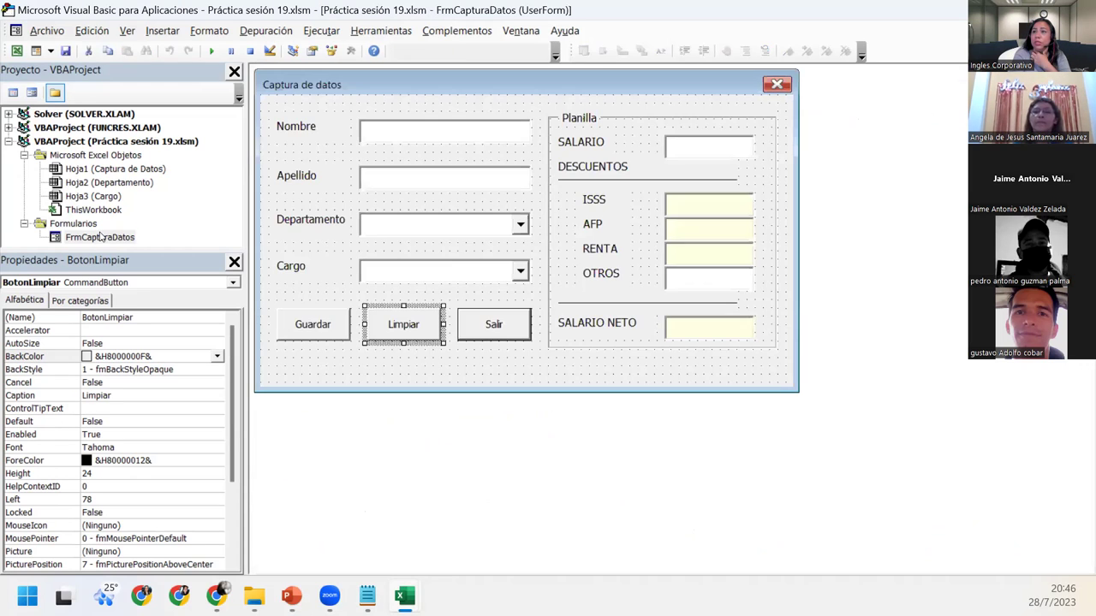
{"action": "left_click", "coordinate": [697, 330]}
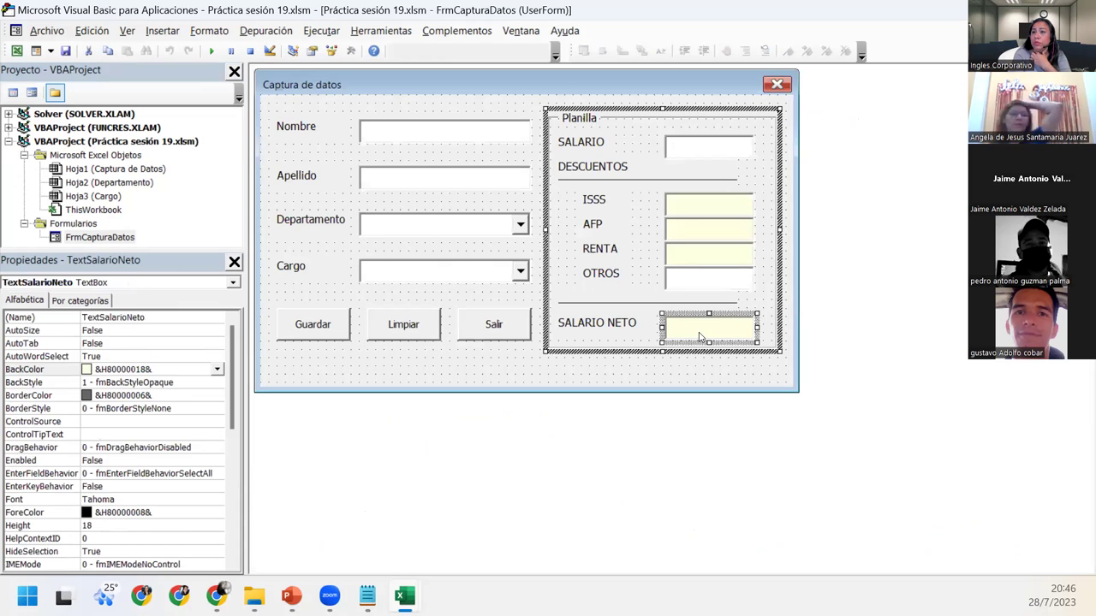
{"action": "left_click", "coordinate": [700, 279]}
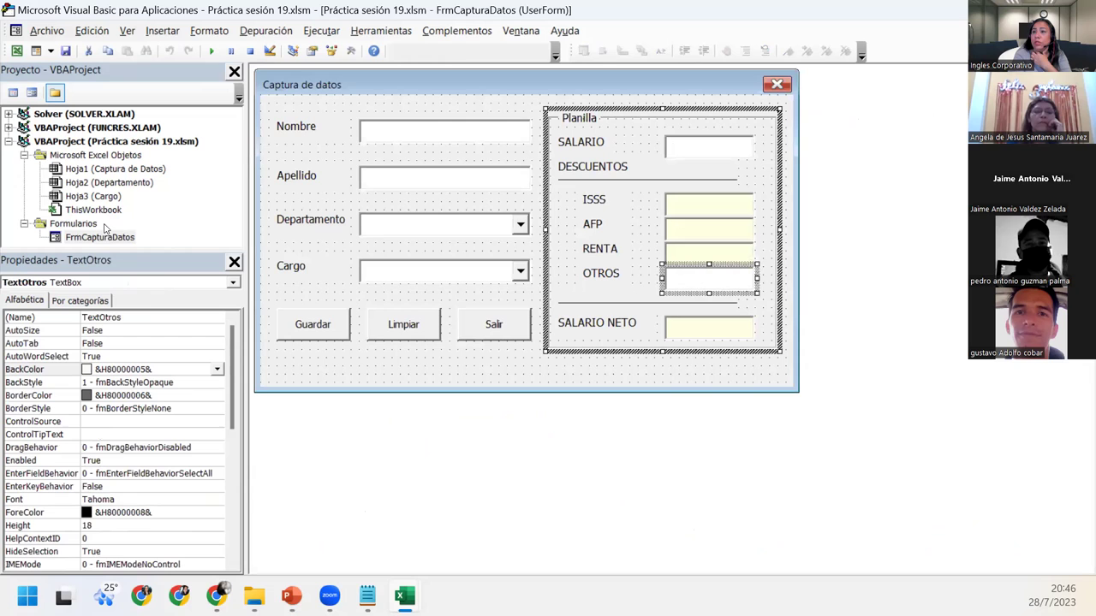
Step: In the Limpiar button's code, replace TextNeto with TextSalarioNeto on the last clearing line
{"action": "double_click", "coordinate": [414, 332]}
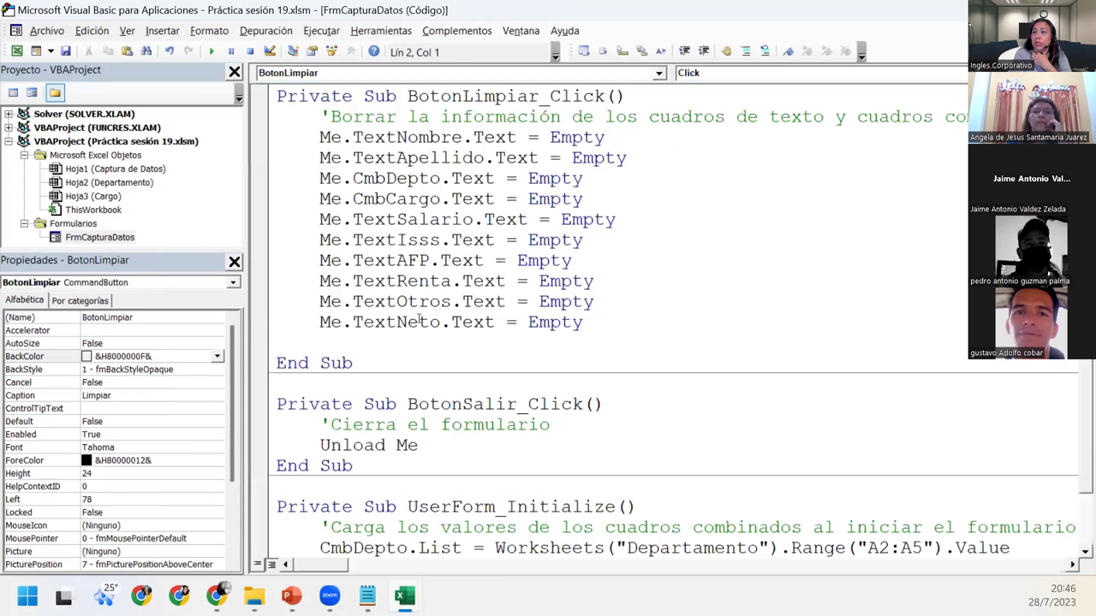
{"action": "double_click", "coordinate": [420, 322]}
{"action": "type", "text": "tex"}
{"action": "type", "text": "t"}
{"action": "type", "text": "salrio"}
{"action": "key", "text": "BackSpace"}
{"action": "key", "text": "BackSpace"}
{"action": "key", "text": "BackSpace"}
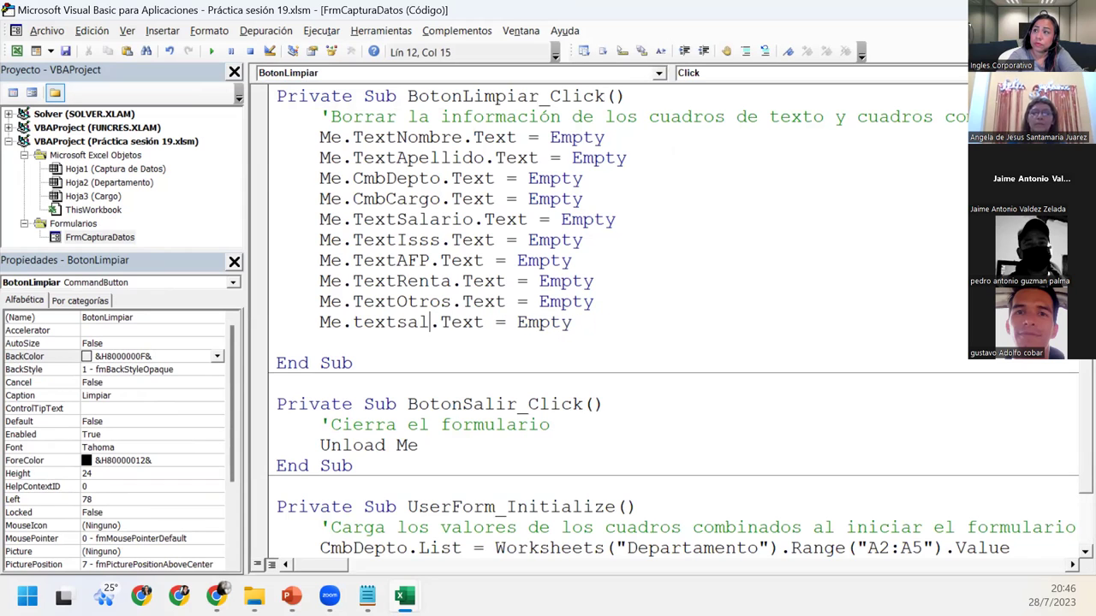
{"action": "type", "text": "arioNeto"}
{"action": "key", "text": "Return"}
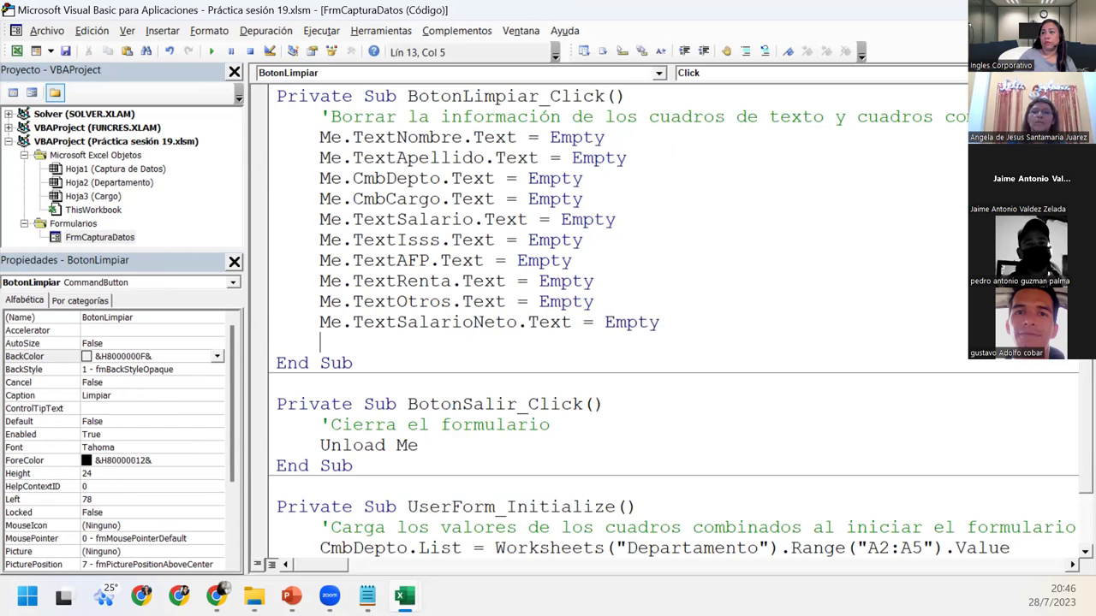
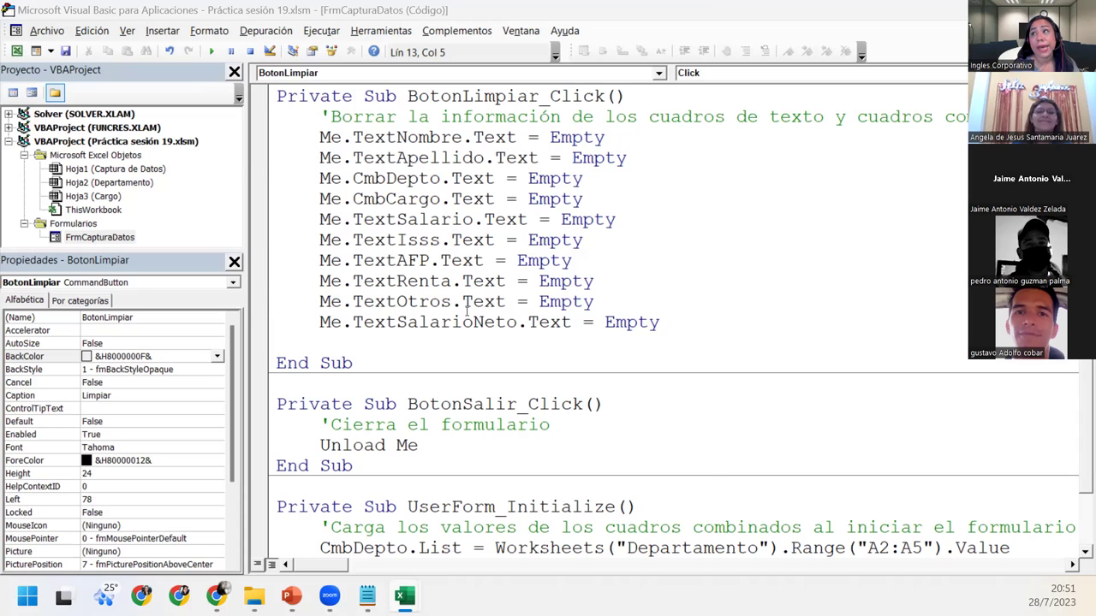
Step: Walk through the BotonLimpiar_Click lines that clear each field, from TextNombre to TextSalarioNeto
{"action": "left_click", "coordinate": [375, 137]}
{"action": "left_click", "coordinate": [374, 157]}
{"action": "left_click", "coordinate": [385, 178]}
{"action": "left_click", "coordinate": [396, 198]}
{"action": "left_click", "coordinate": [395, 219]}
{"action": "left_click", "coordinate": [395, 239]}
{"action": "left_click", "coordinate": [397, 261]}
{"action": "left_click", "coordinate": [397, 281]}
{"action": "left_click", "coordinate": [396, 302]}
{"action": "left_click", "coordinate": [385, 322]}
Step: Open the FrmCapturaDatos form designer in a smaller window, arranged beside the code window
{"action": "double_click", "coordinate": [105, 237]}
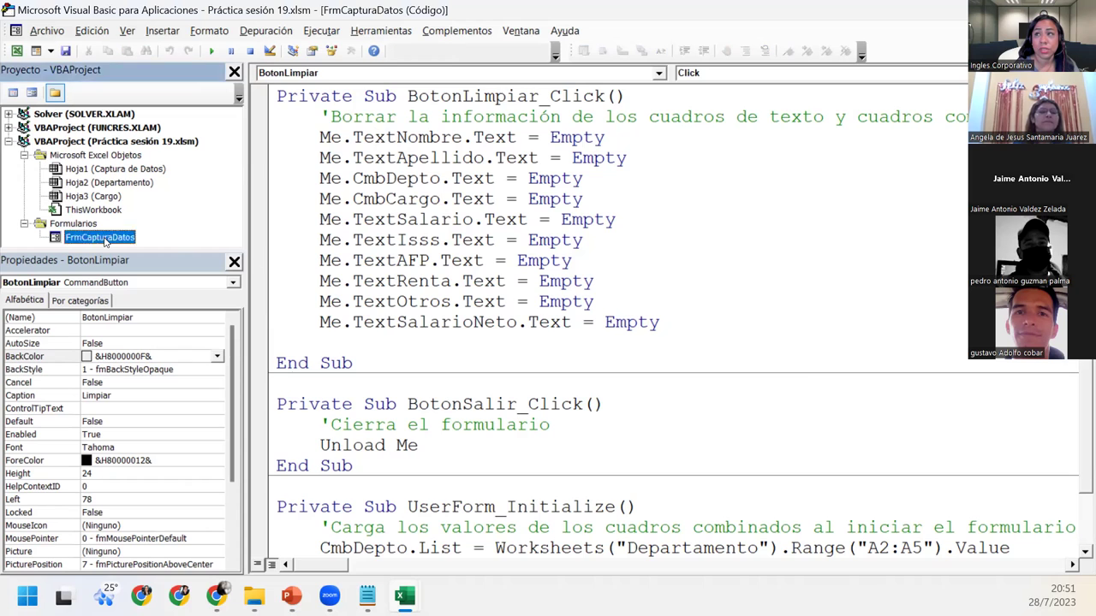
{"action": "left_click", "coordinate": [1080, 30]}
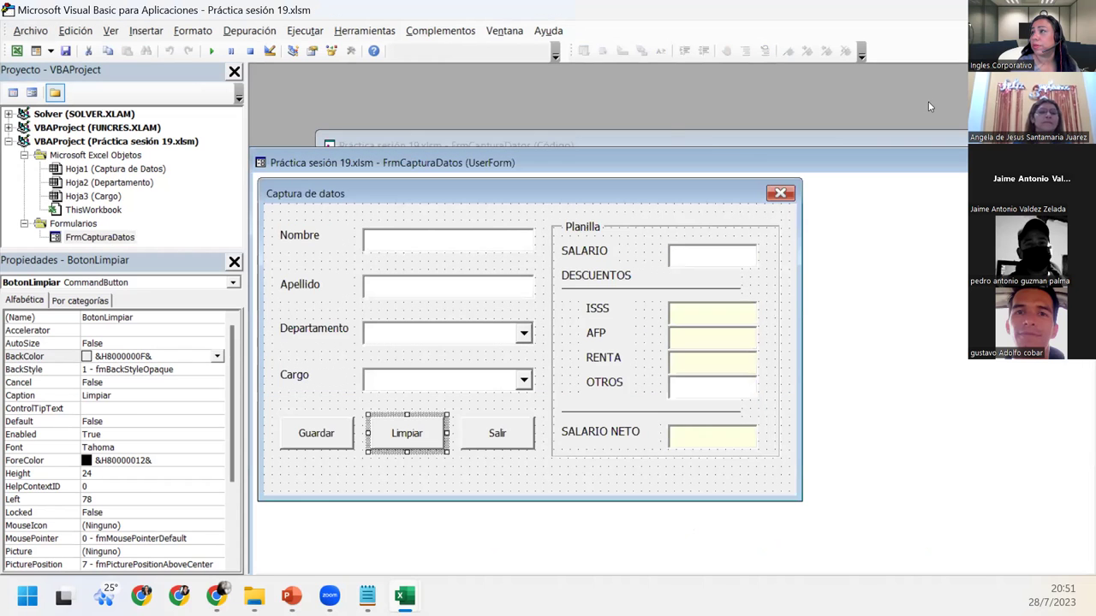
{"action": "left_click_drag", "start_coordinate": [514, 163], "coordinate": [888, 224]}
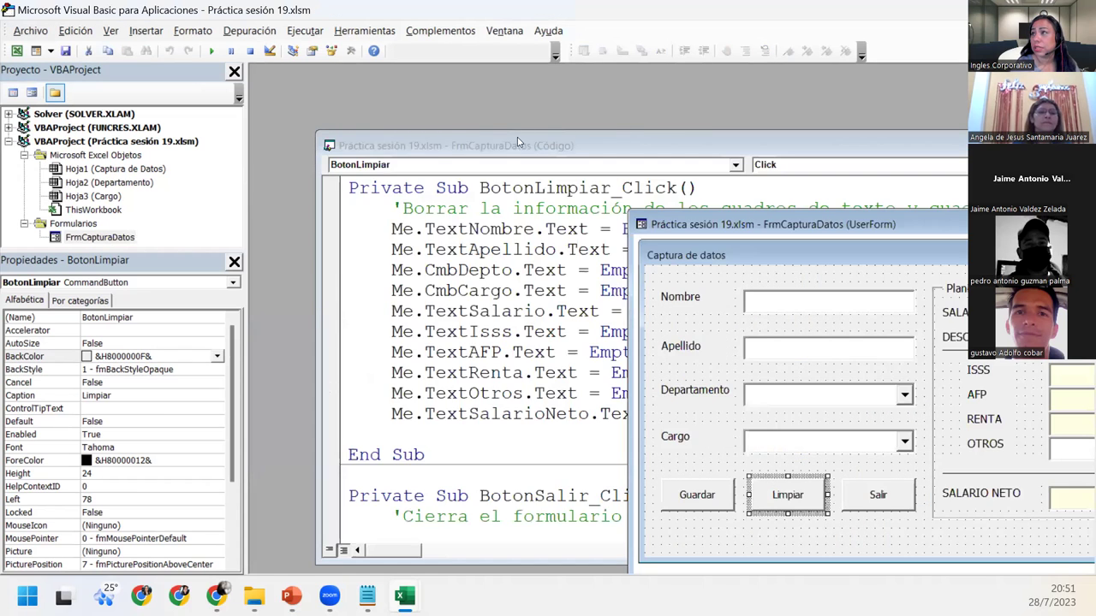
{"action": "left_click", "coordinate": [486, 133]}
{"action": "left_click_drag", "start_coordinate": [486, 131], "coordinate": [381, 74]}
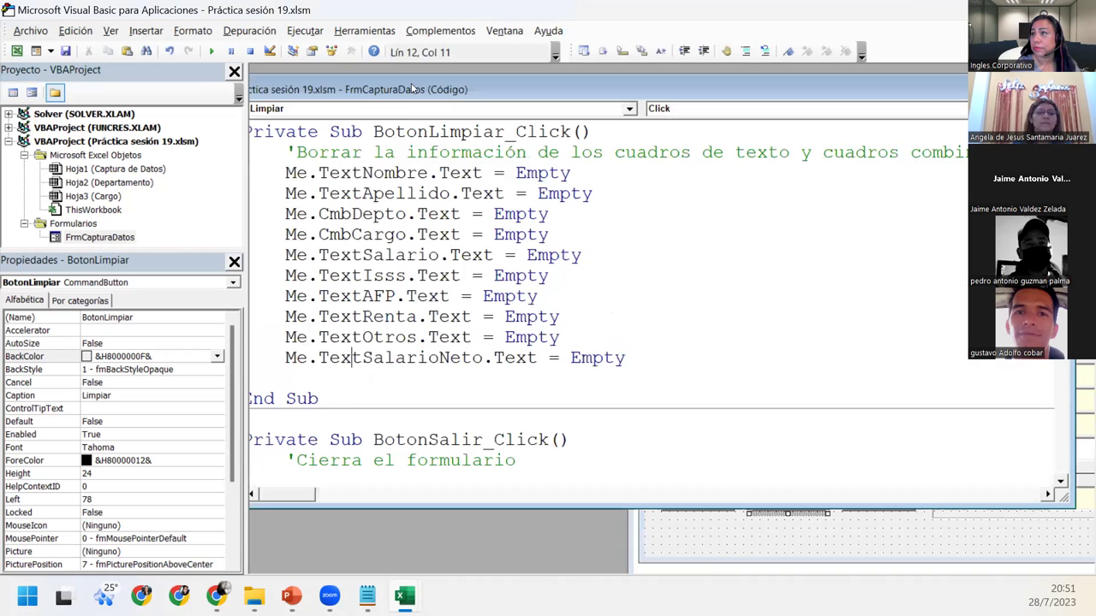
{"action": "left_click", "coordinate": [861, 435]}
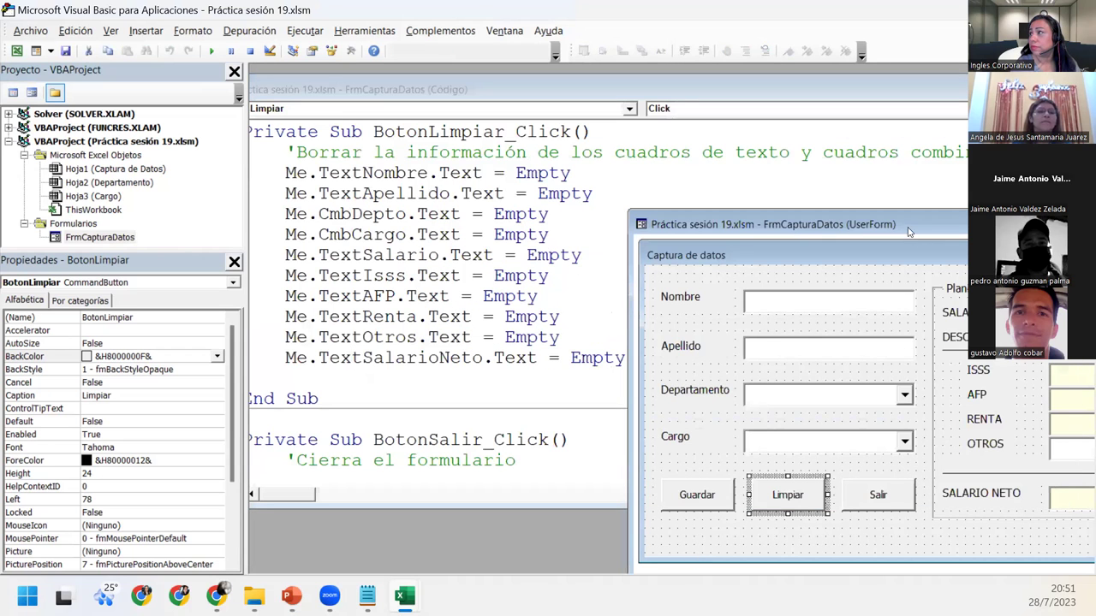
{"action": "left_click_drag", "start_coordinate": [902, 224], "coordinate": [897, 222]}
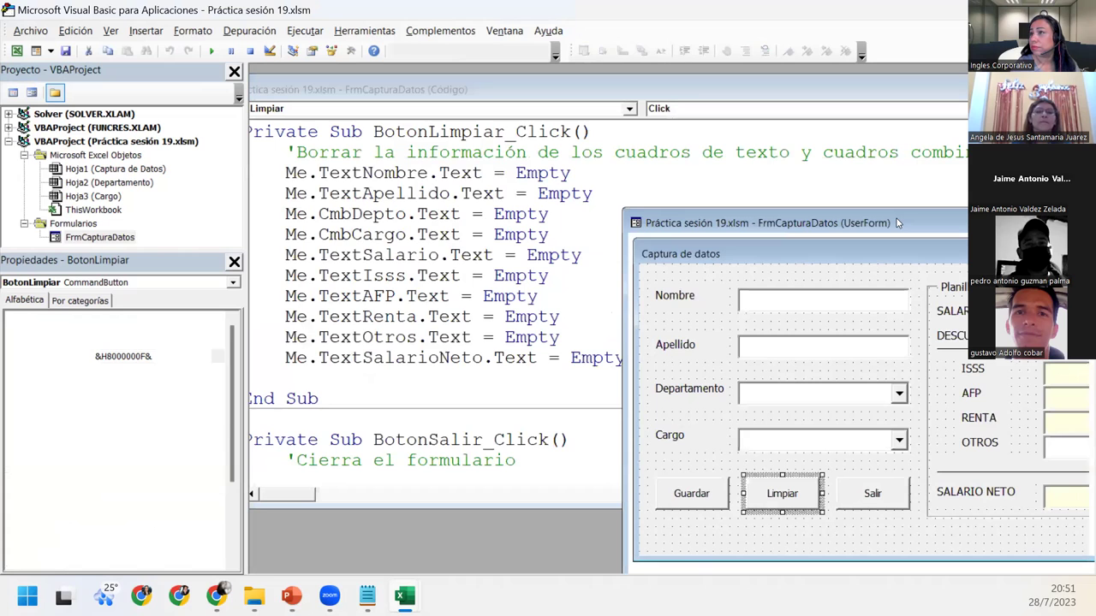
{"action": "left_click_drag", "start_coordinate": [897, 223], "coordinate": [804, 202]}
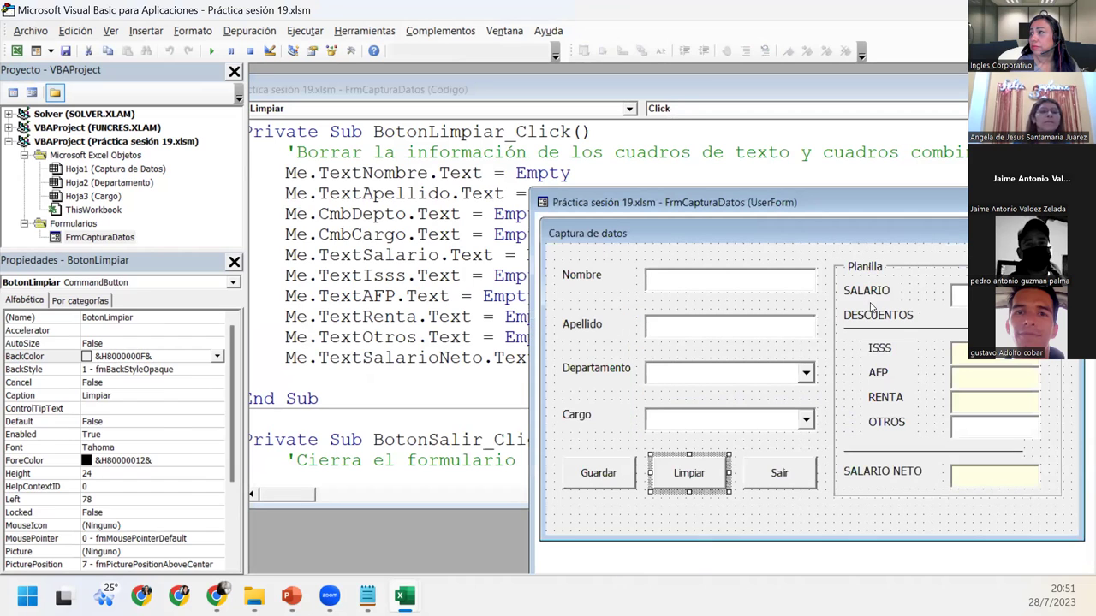
Step: Check the control names of the Nombre, Apellido, Departamento and Cargo fields
{"action": "left_click", "coordinate": [953, 295]}
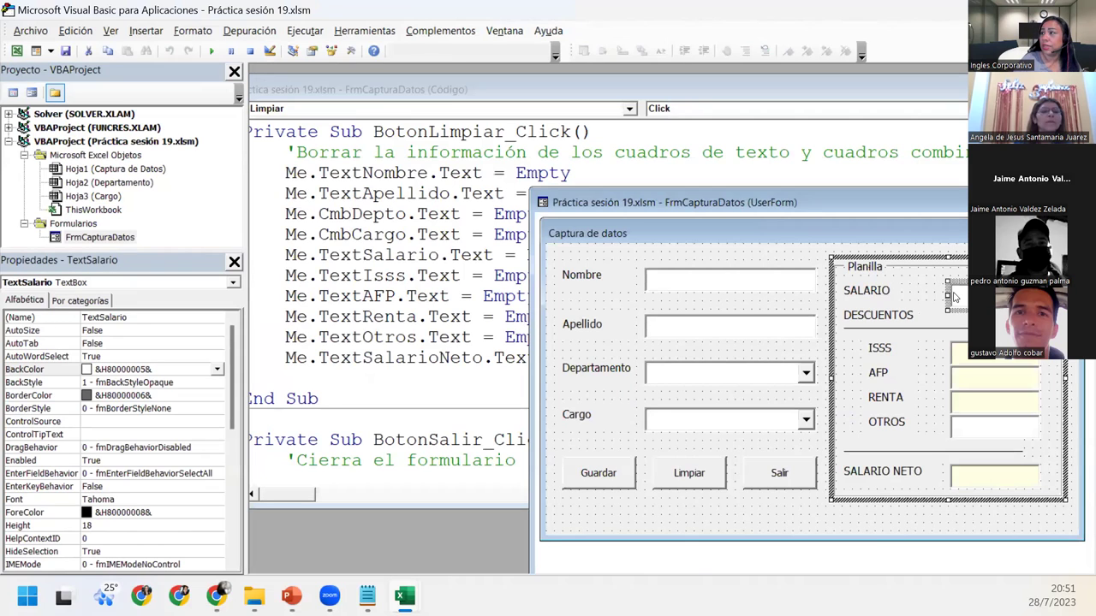
{"action": "left_click", "coordinate": [780, 291]}
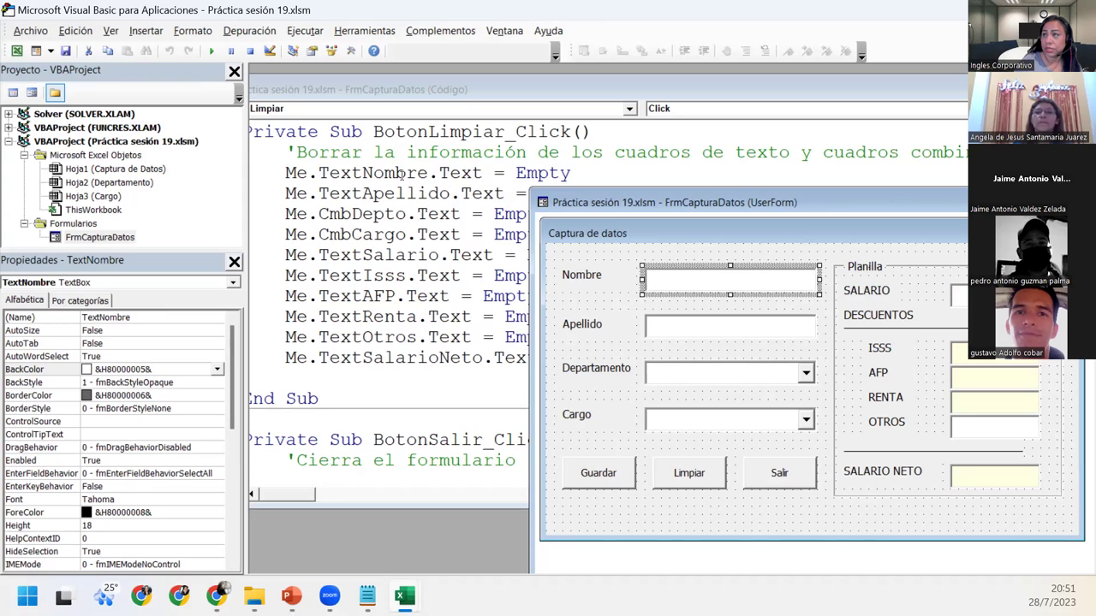
{"action": "left_click", "coordinate": [691, 332]}
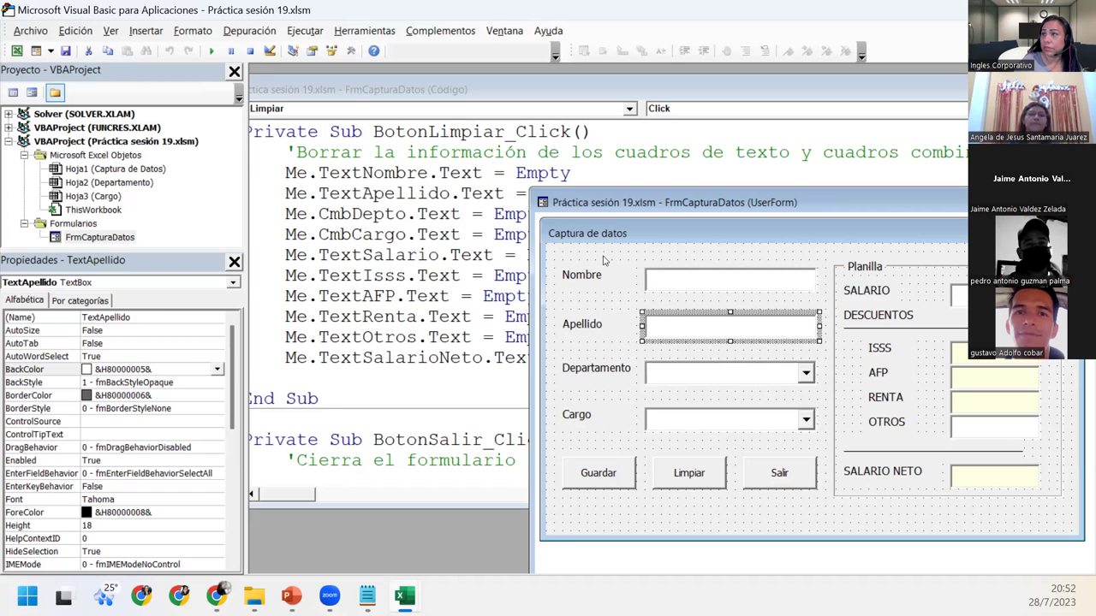
{"action": "left_click", "coordinate": [736, 382]}
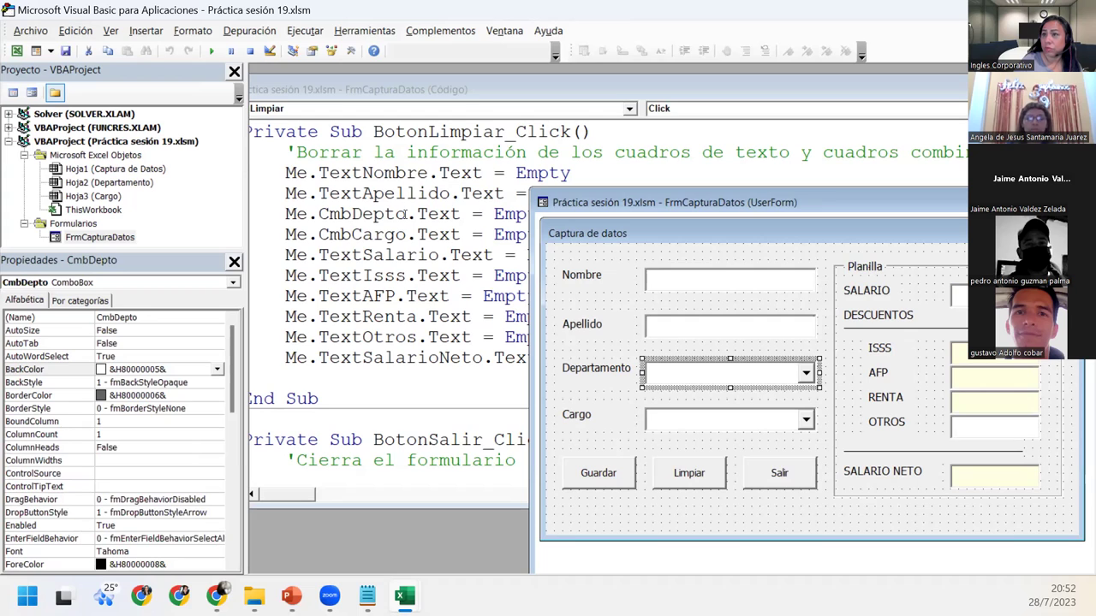
{"action": "left_click", "coordinate": [688, 423]}
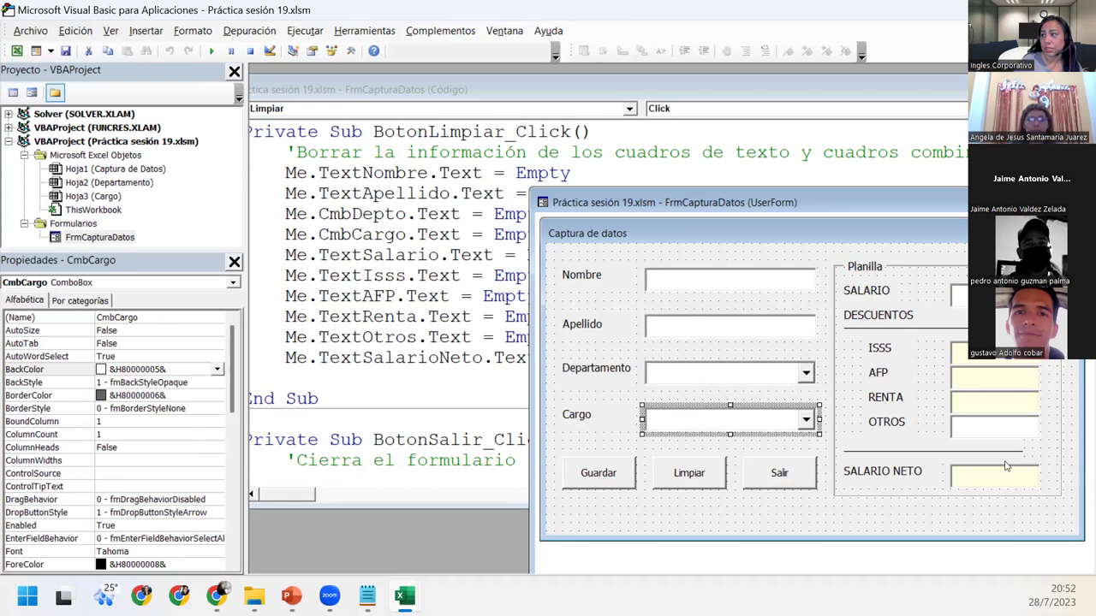
Step: Check the names of the SALARIO, ISSS, AFP, RENTA, OTROS and SALARIO NETO boxes
{"action": "left_click", "coordinate": [963, 295]}
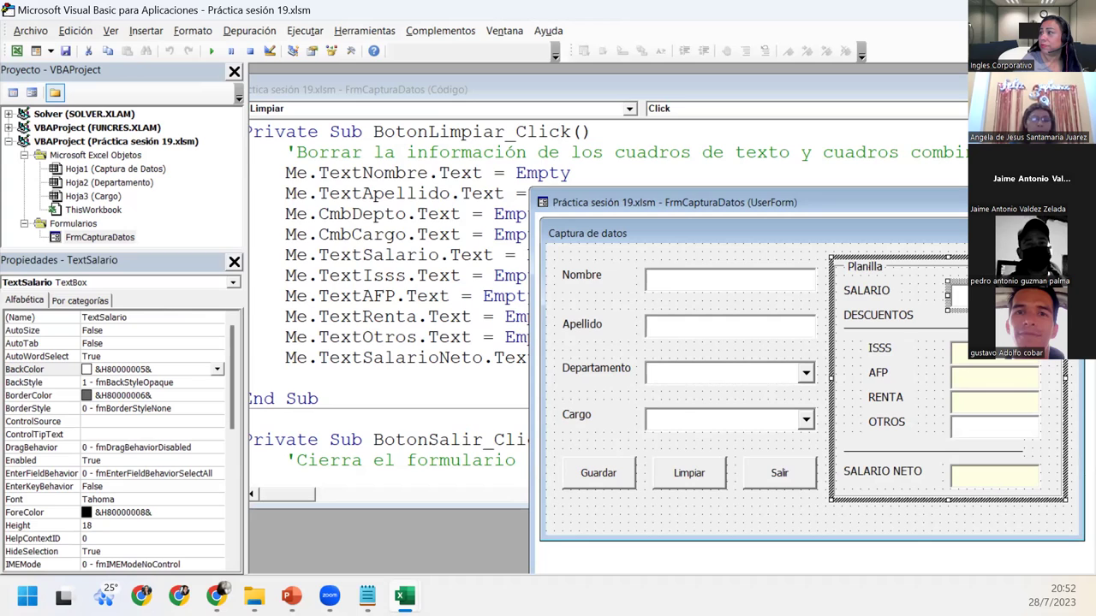
{"action": "left_click", "coordinate": [959, 354]}
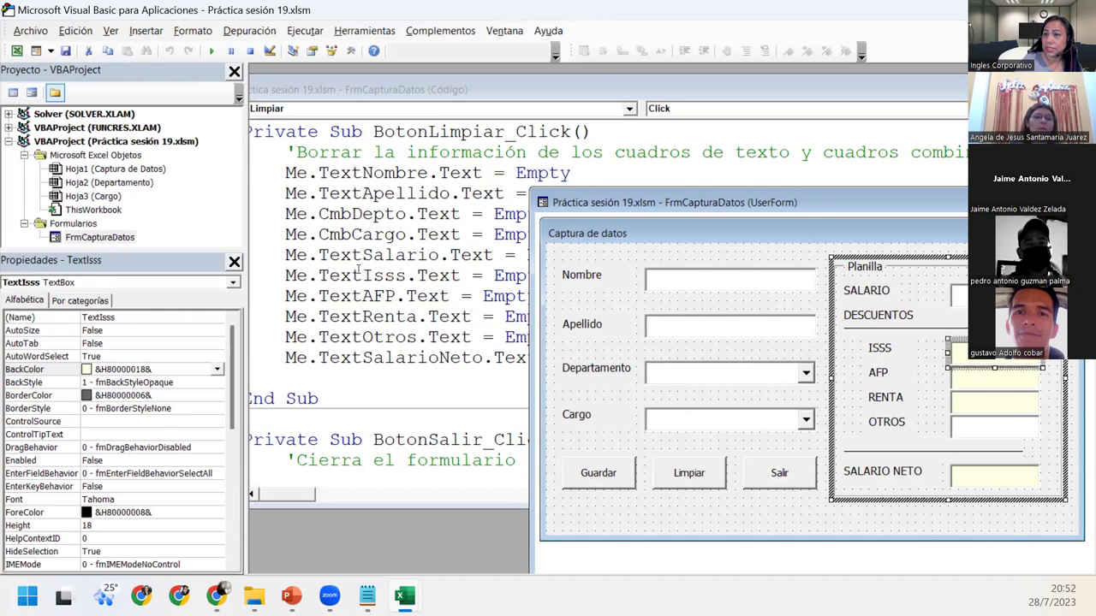
{"action": "left_click", "coordinate": [985, 381]}
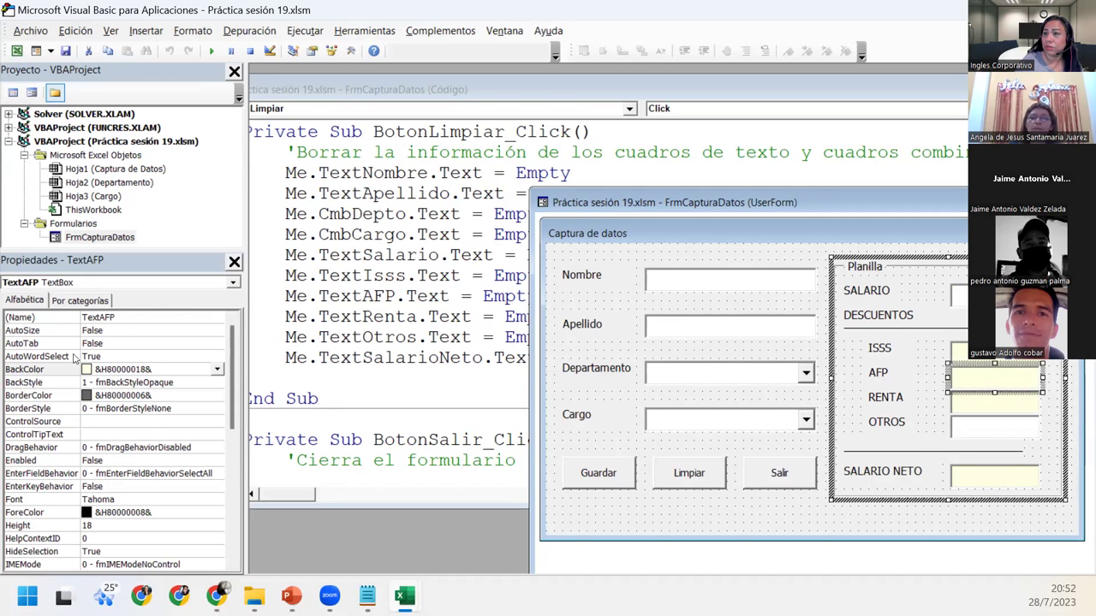
{"action": "left_click", "coordinate": [1001, 410]}
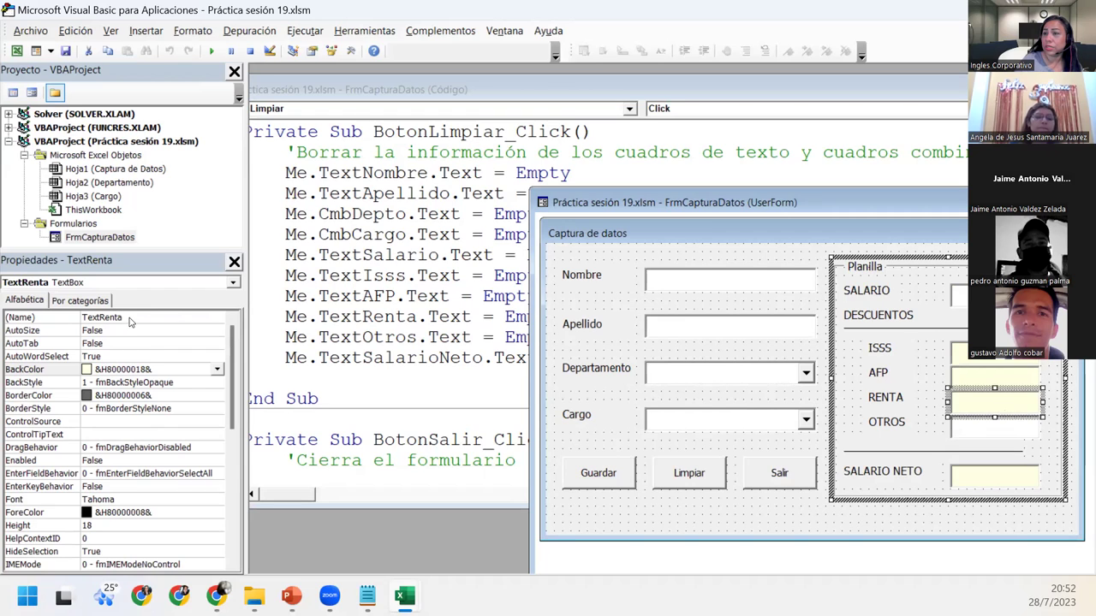
{"action": "left_click", "coordinate": [993, 428]}
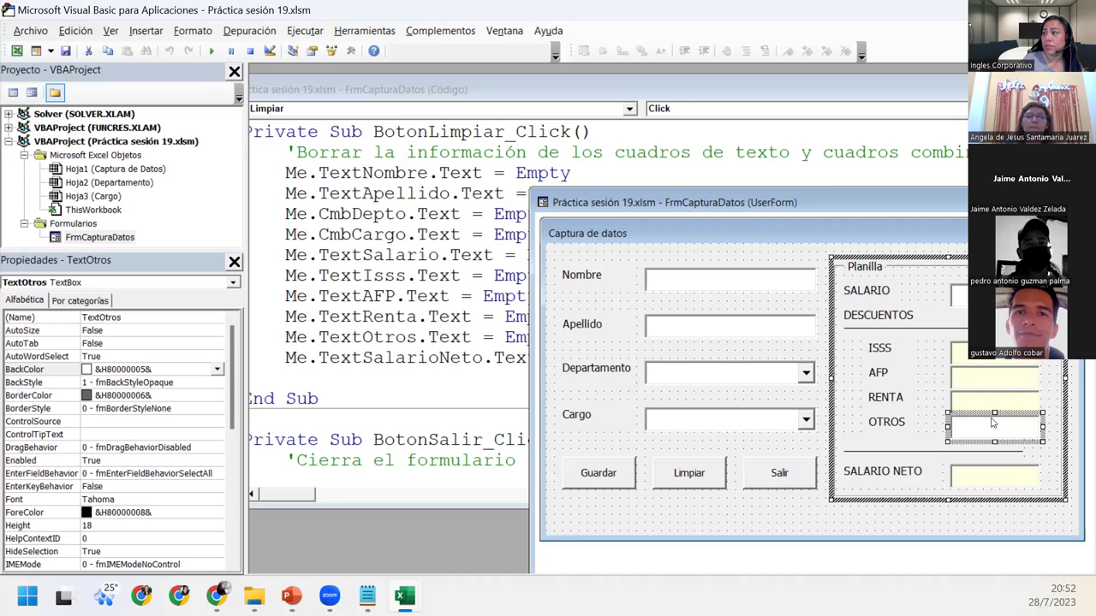
{"action": "left_click", "coordinate": [1010, 476]}
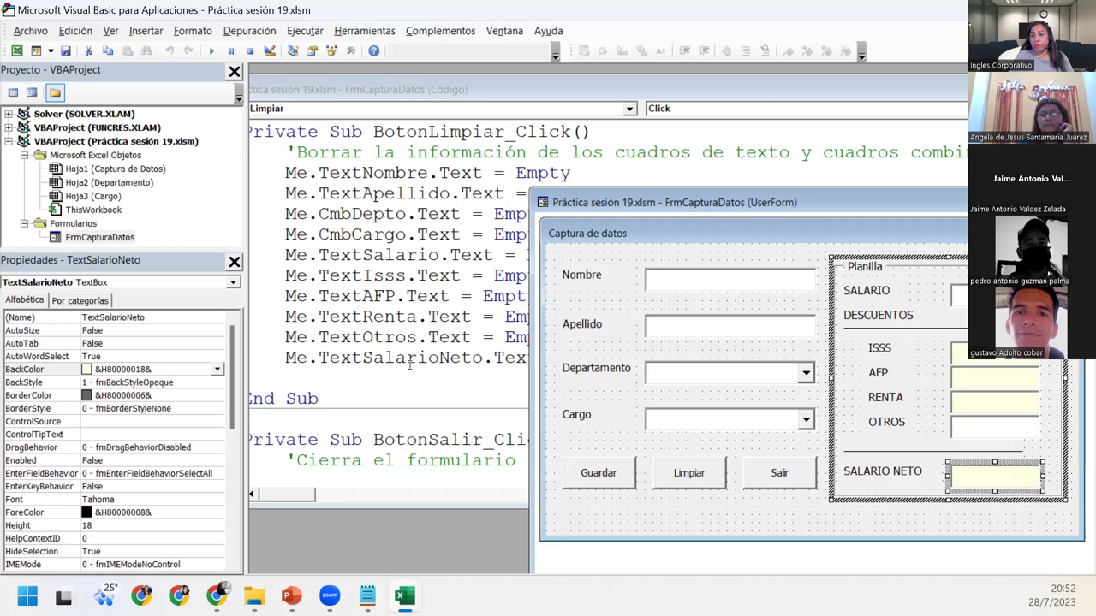
{"action": "left_click", "coordinate": [784, 284]}
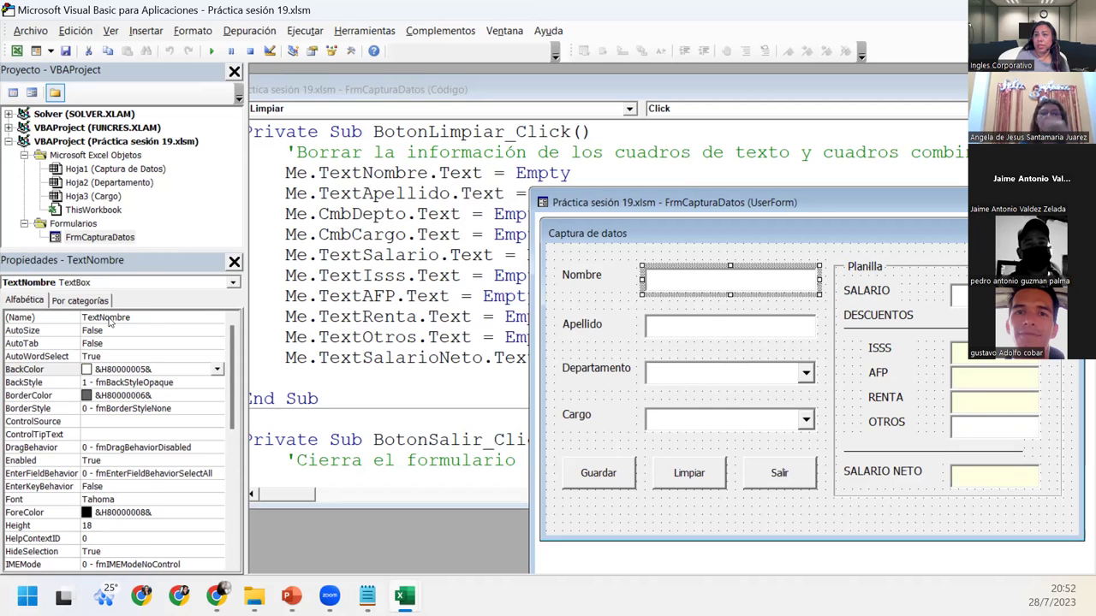
{"action": "left_click", "coordinate": [440, 358]}
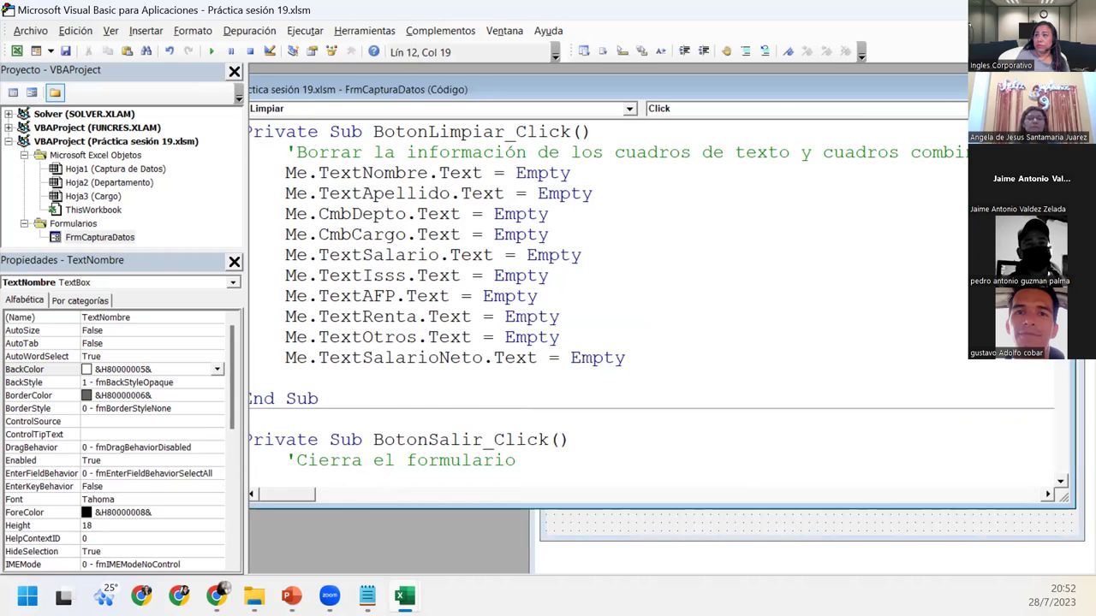
Step: Maximize the code to review the clearing lines such as TextOtros, then reopen the FrmCapturaDatos designer
{"action": "double_click", "coordinate": [547, 89]}
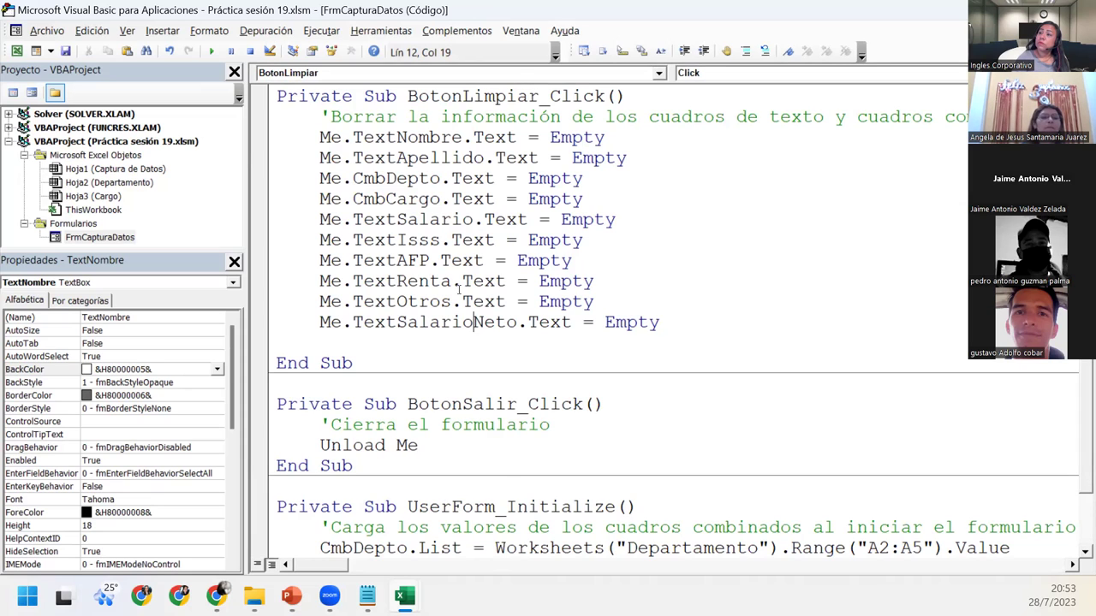
{"action": "left_click", "coordinate": [353, 301]}
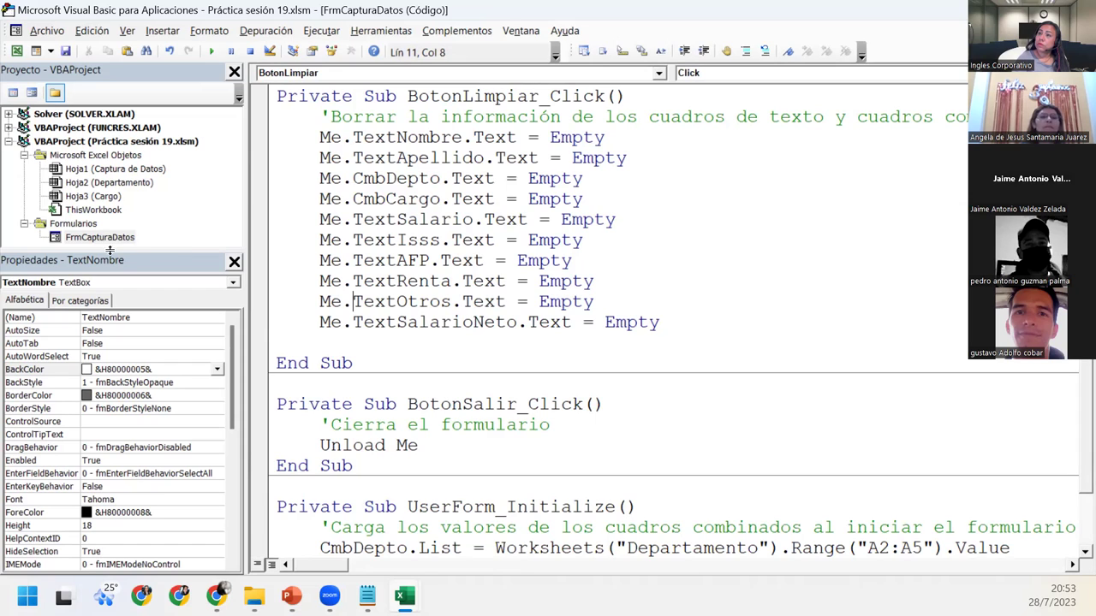
{"action": "double_click", "coordinate": [83, 240]}
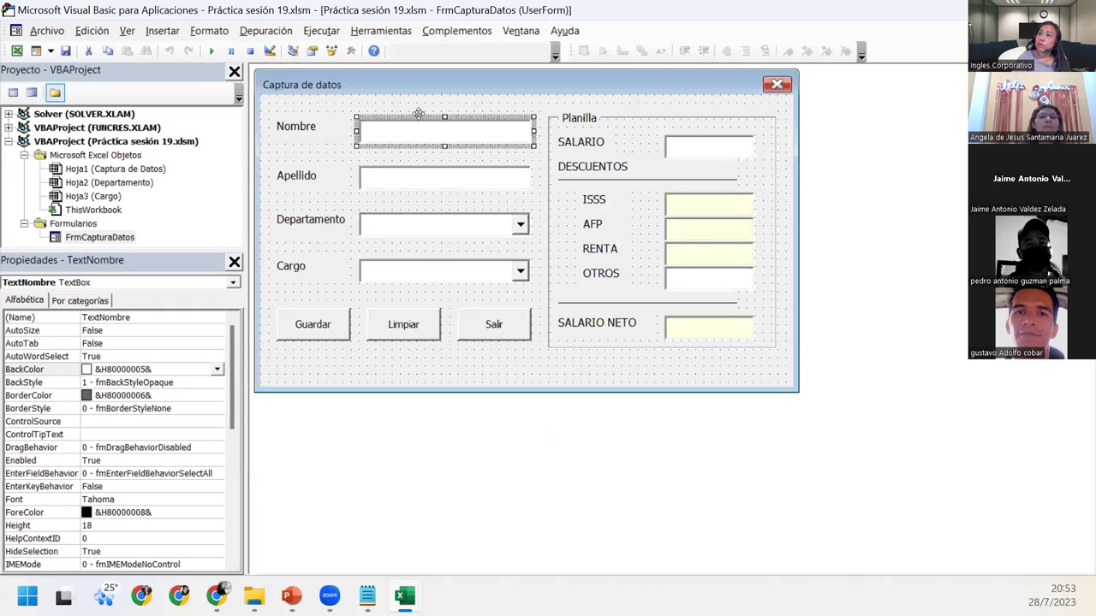
Step: Select the Departamento combo box and inspect its CmbDepto properties and the View and Insert menus
{"action": "left_click", "coordinate": [435, 223]}
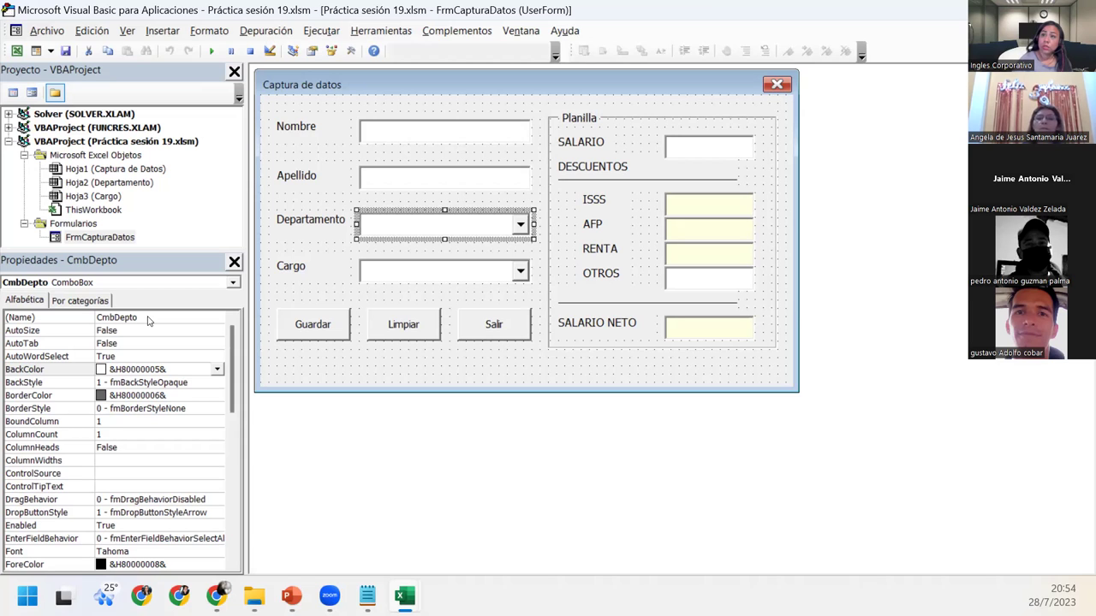
{"action": "left_click", "coordinate": [145, 265]}
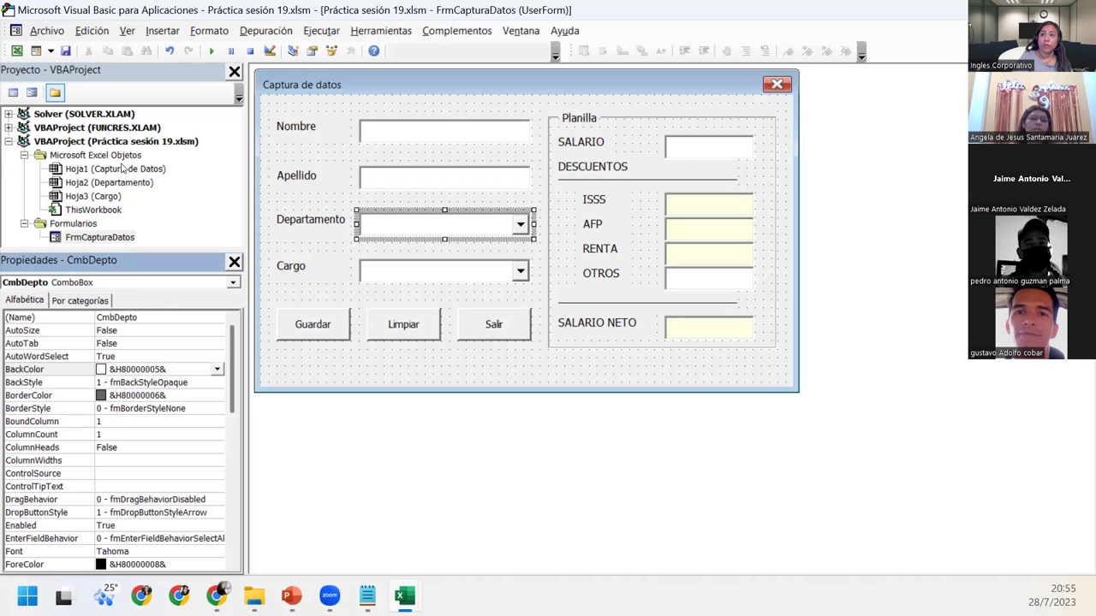
{"action": "left_click", "coordinate": [128, 32]}
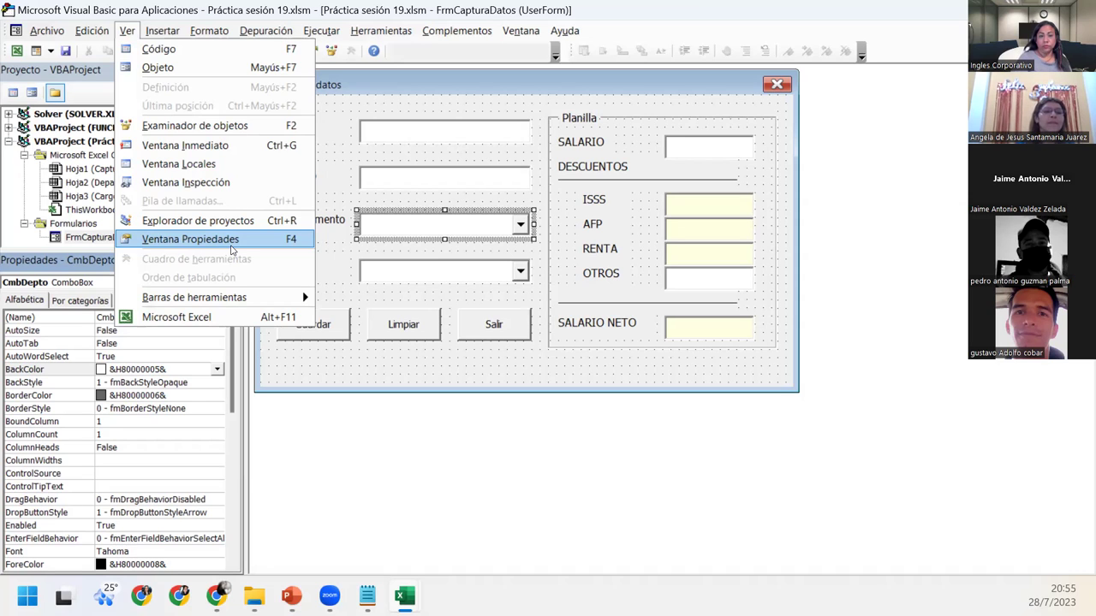
{"action": "key", "text": "Right"}
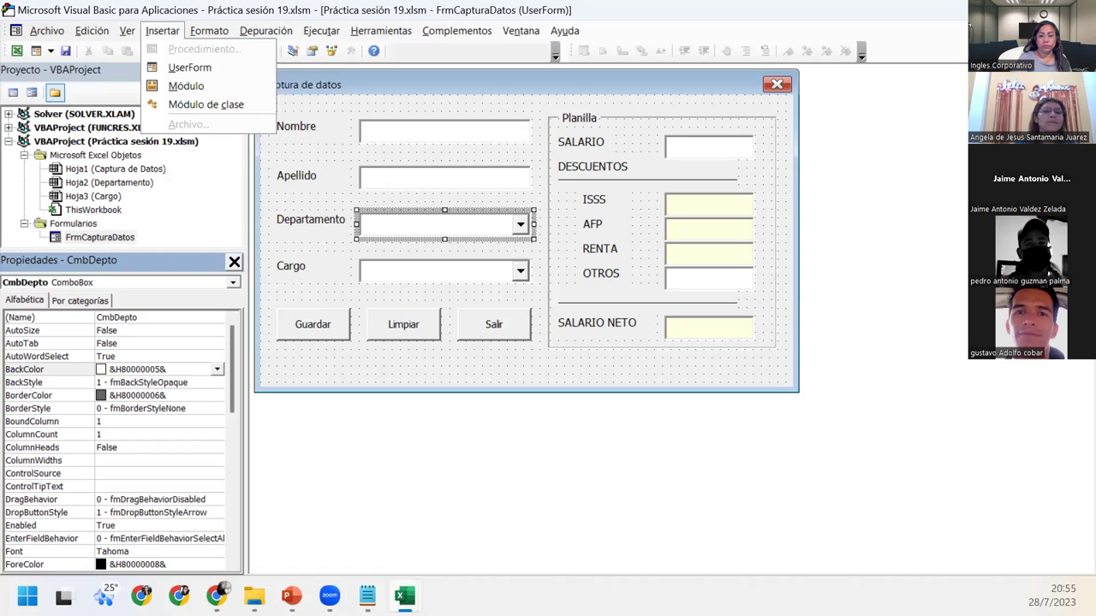
{"action": "key", "text": "Escape"}
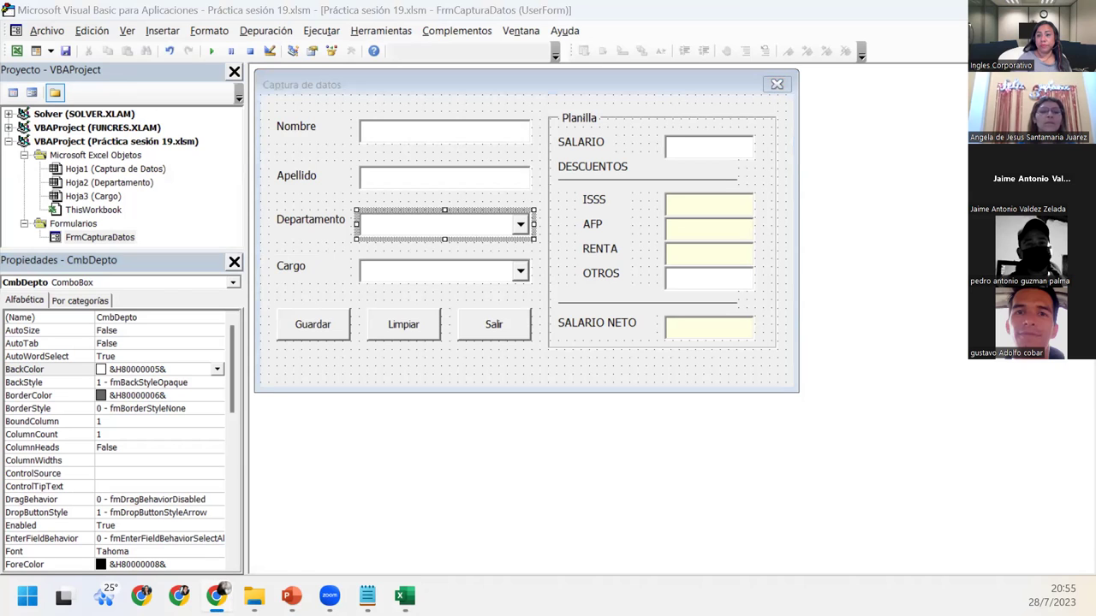
Step: Return to the form designer and open the Limpiar button's Click event code
{"action": "key", "text": "shift+F7"}
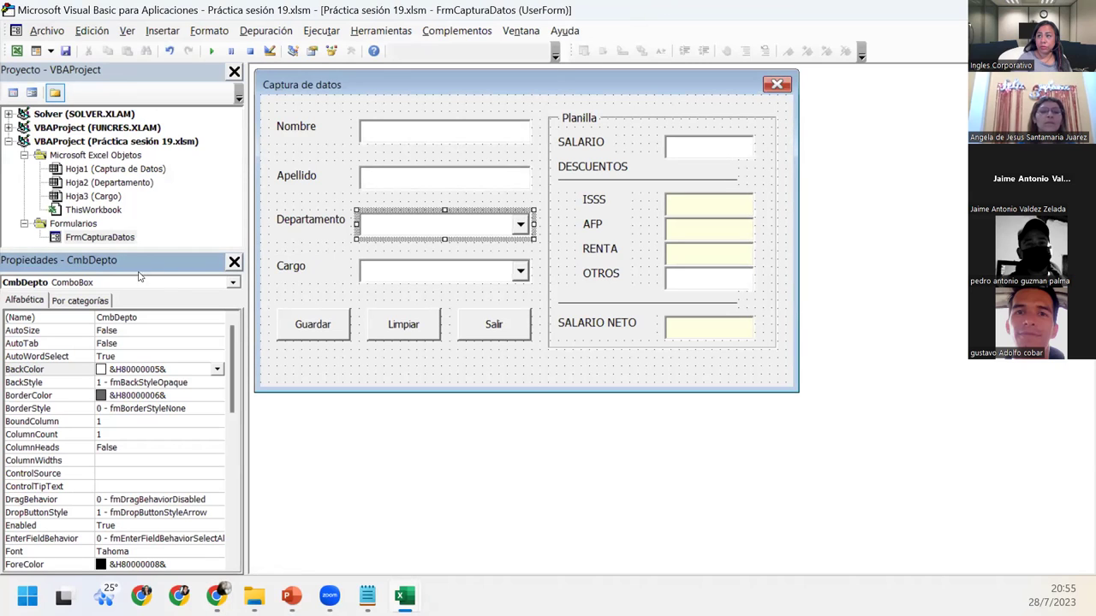
{"action": "left_click", "coordinate": [412, 316]}
{"action": "double_click", "coordinate": [412, 316]}
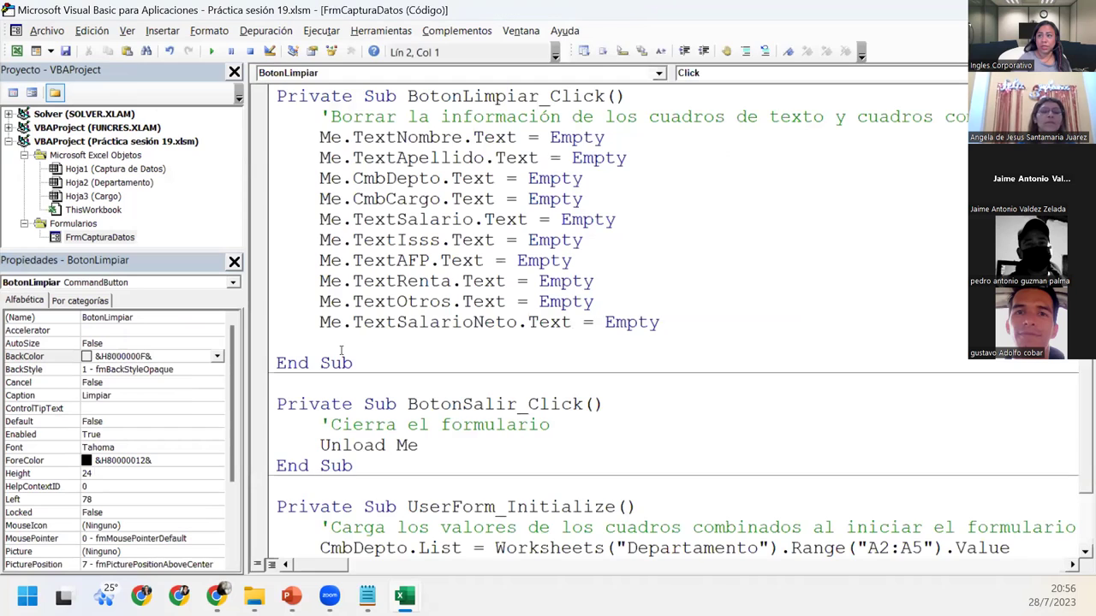
Step: Add the comment 'Regresa el cursor al cuadro de texto del nombre before End Sub
{"action": "key", "text": "Return"}
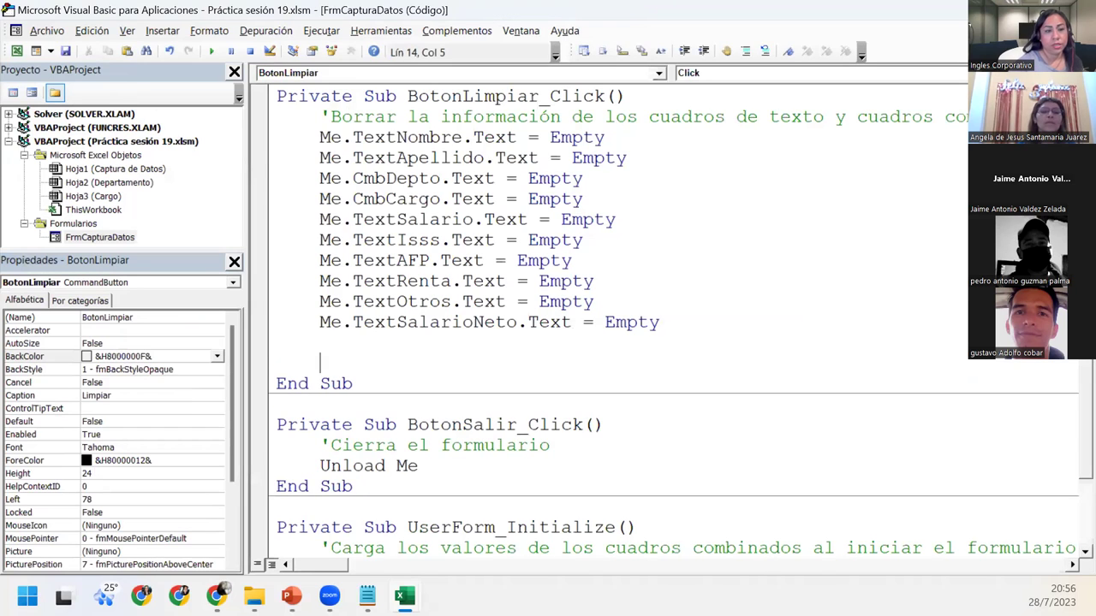
{"action": "type", "text": "'Regresa el cursor al cuadro de tex"}
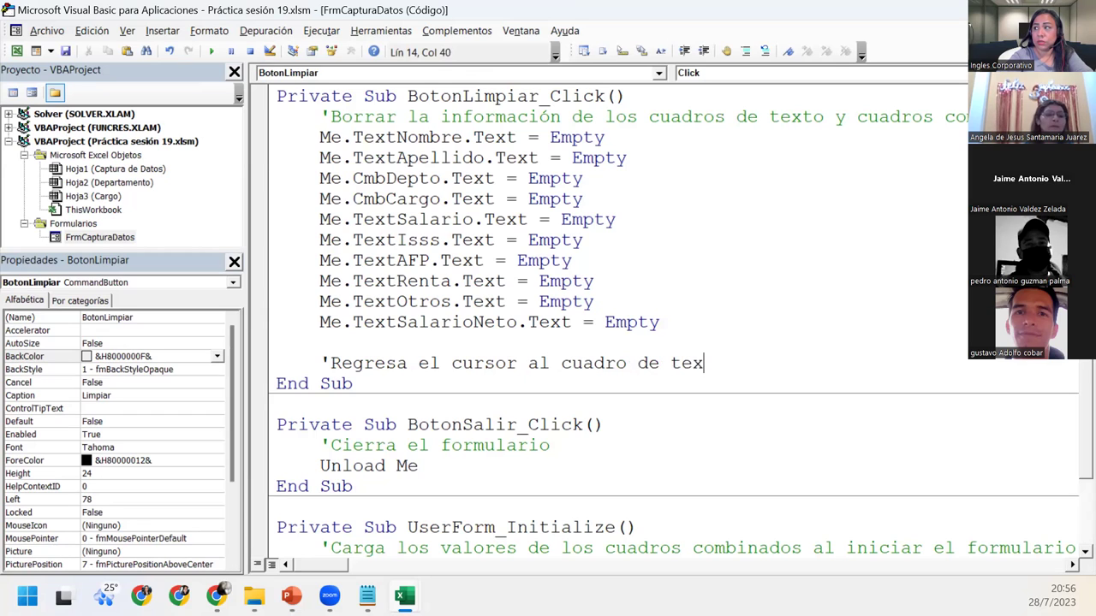
{"action": "type", "text": "to "}
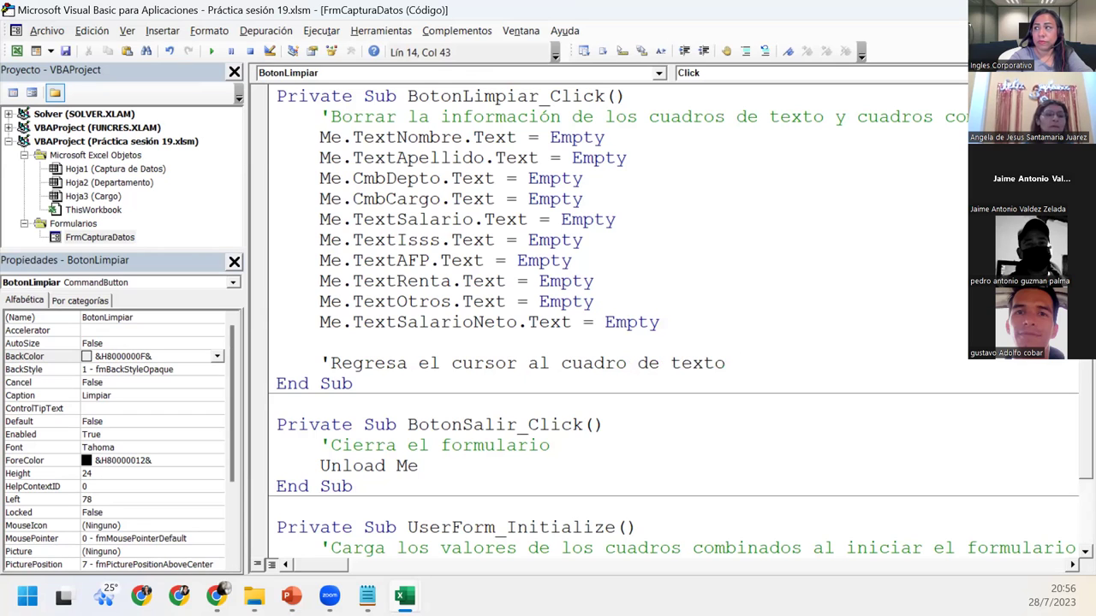
{"action": "type", "text": "e"}
{"action": "key", "text": "BackSpace"}
{"action": "type", "text": "del nombre"}
Step: Add Me.TextNombre.SetFocus below the comment to return focus to the name box
{"action": "key", "text": "Return"}
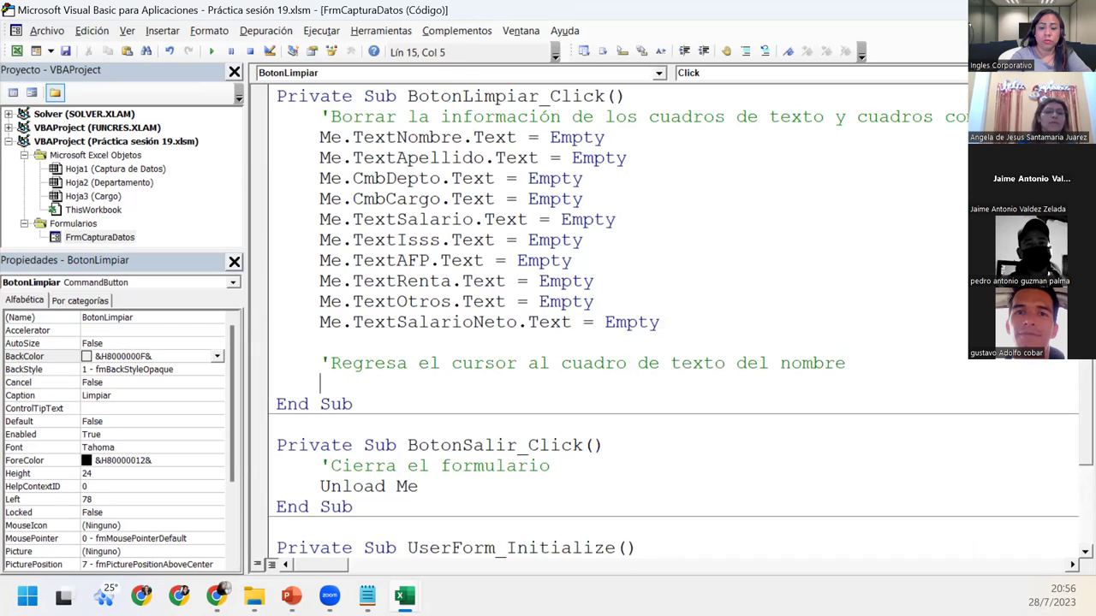
{"action": "type", "text": "me.tex"}
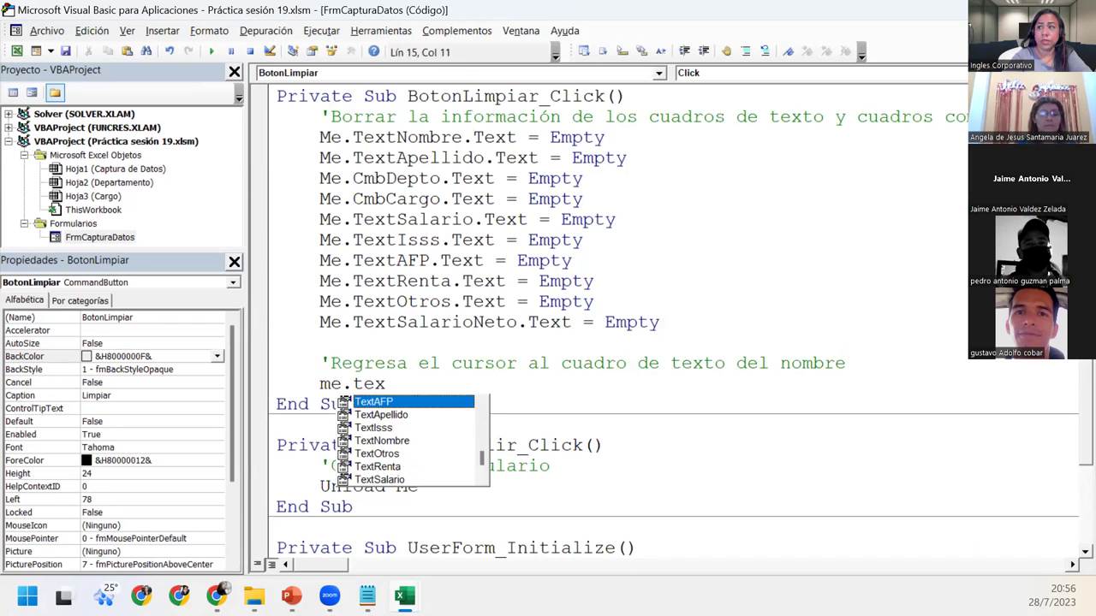
{"action": "key", "text": "Down"}
{"action": "key", "text": "Down"}
{"action": "key", "text": "Down"}
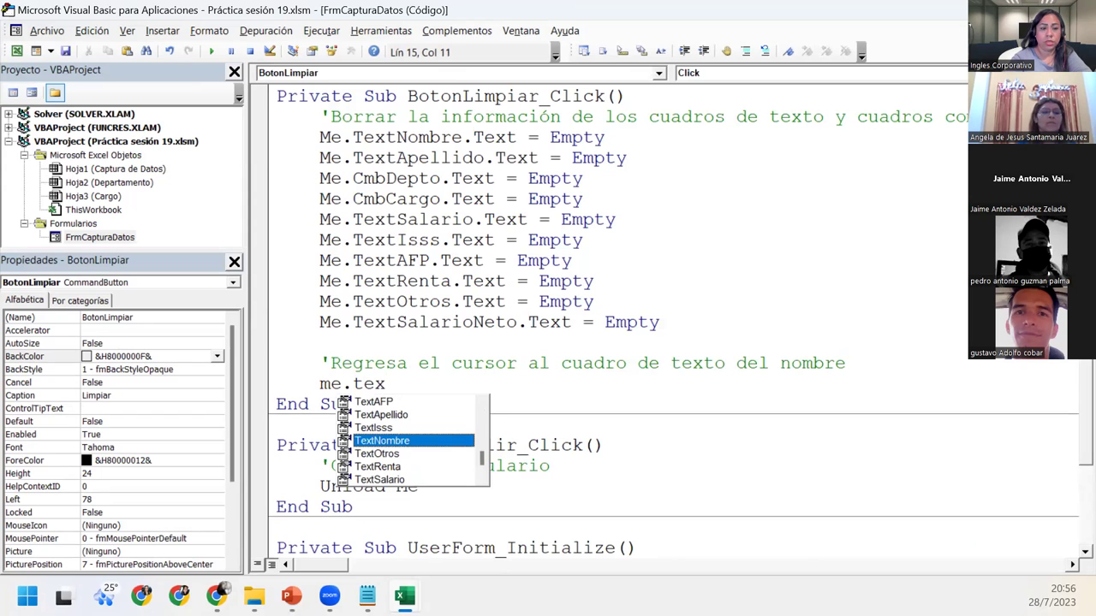
{"action": "type", "text": ".set"}
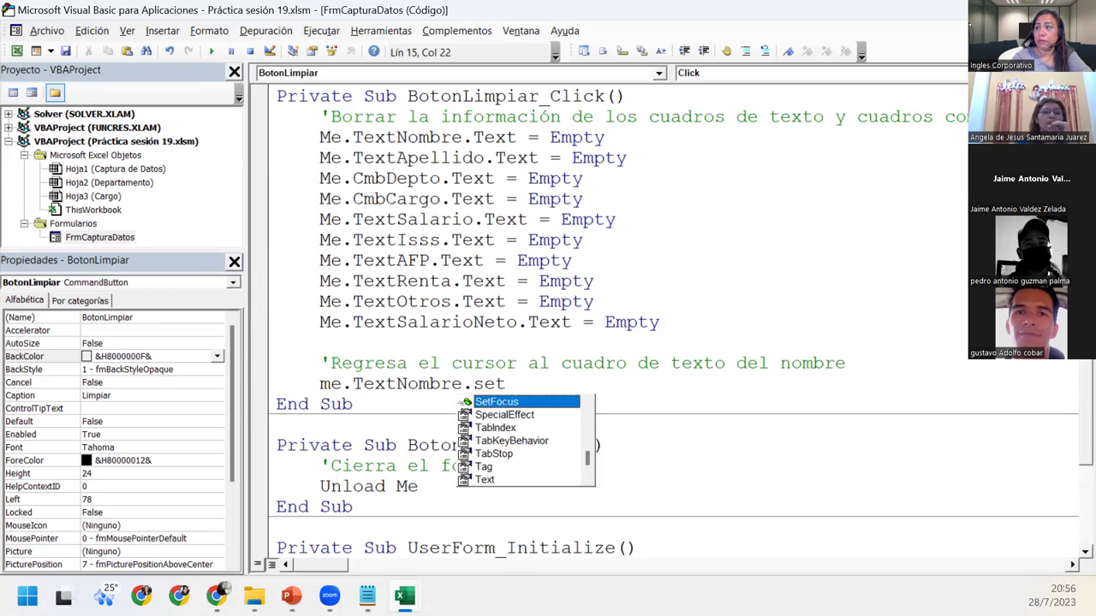
{"action": "key", "text": "Tab"}
{"action": "key", "text": "Down"}
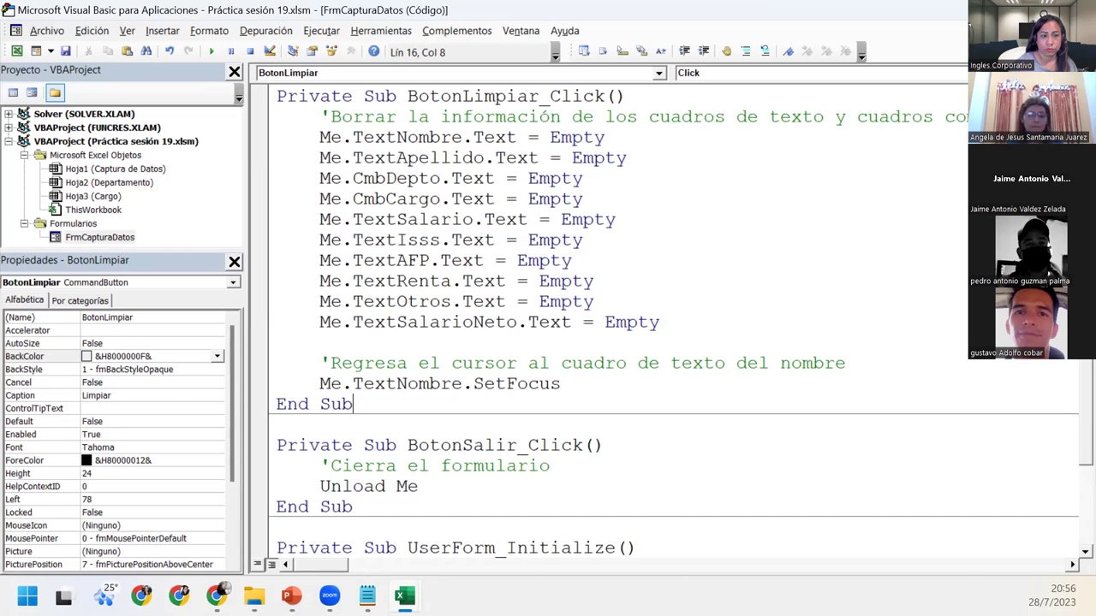
{"action": "key", "text": "alt+Tab"}
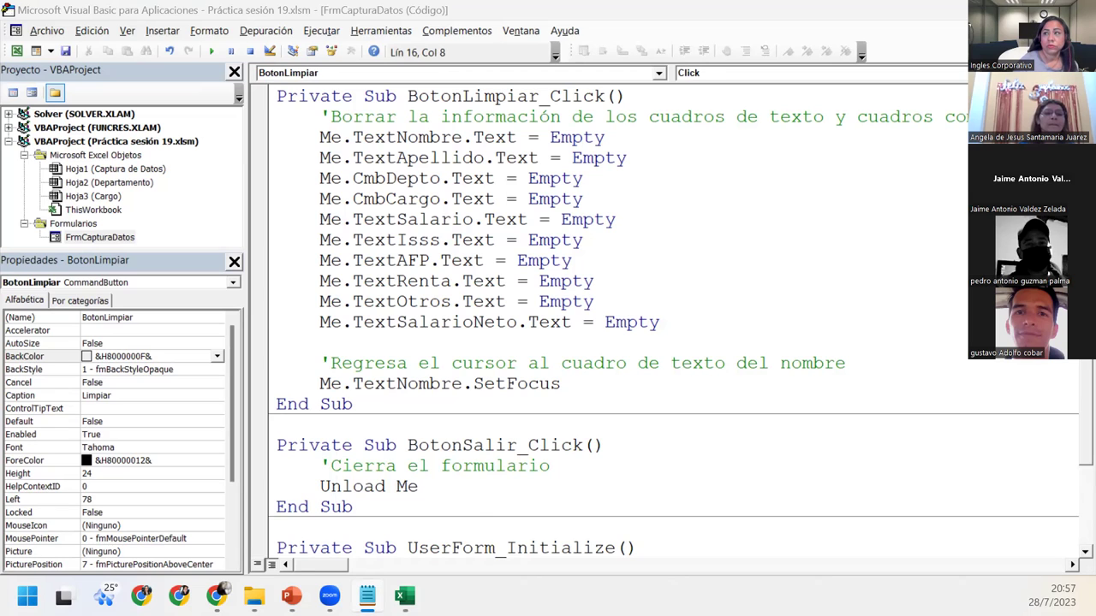
{"action": "left_click", "coordinate": [634, 384]}
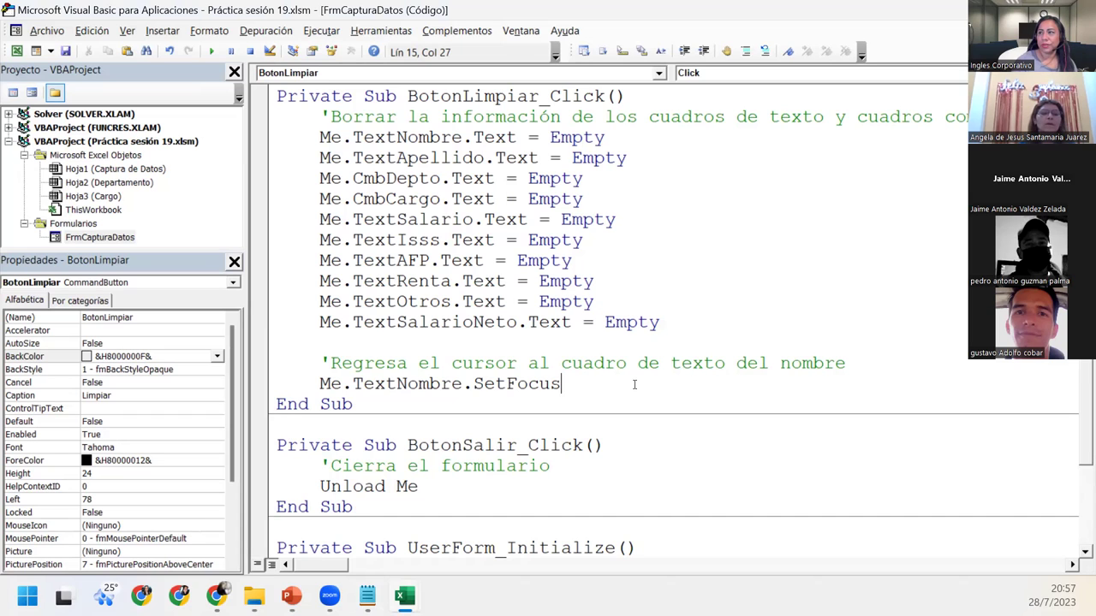
{"action": "double_click", "coordinate": [115, 239]}
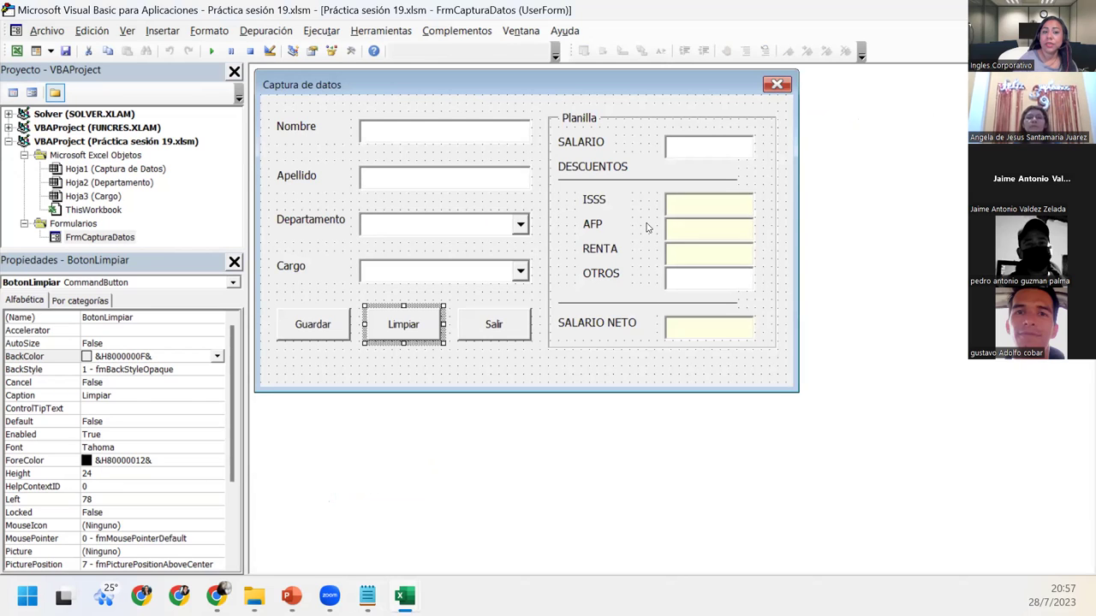
{"action": "left_click", "coordinate": [694, 150]}
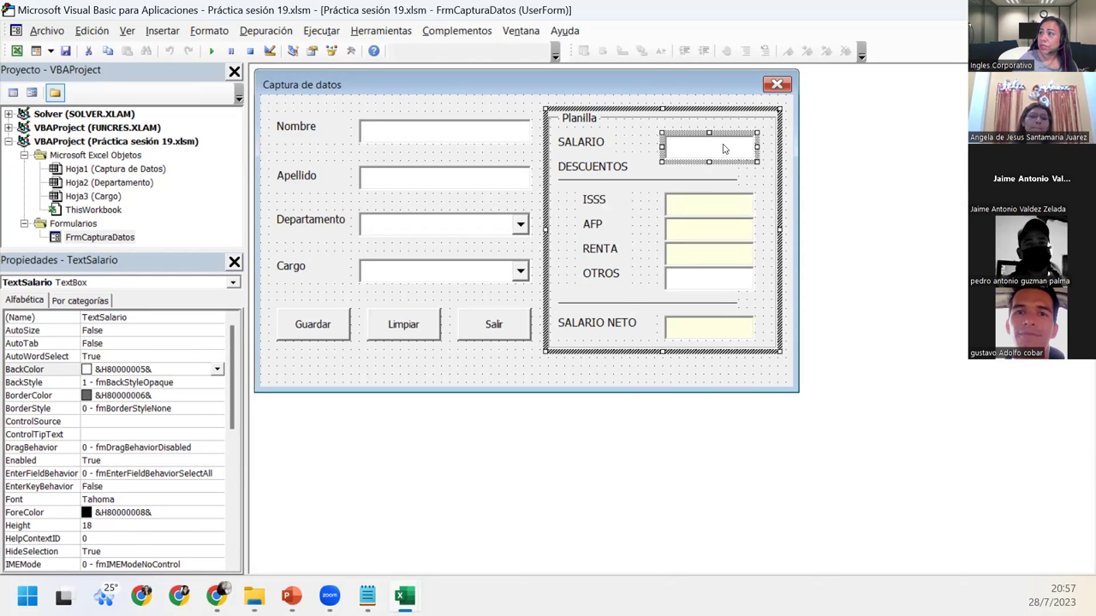
{"action": "left_click", "coordinate": [715, 211]}
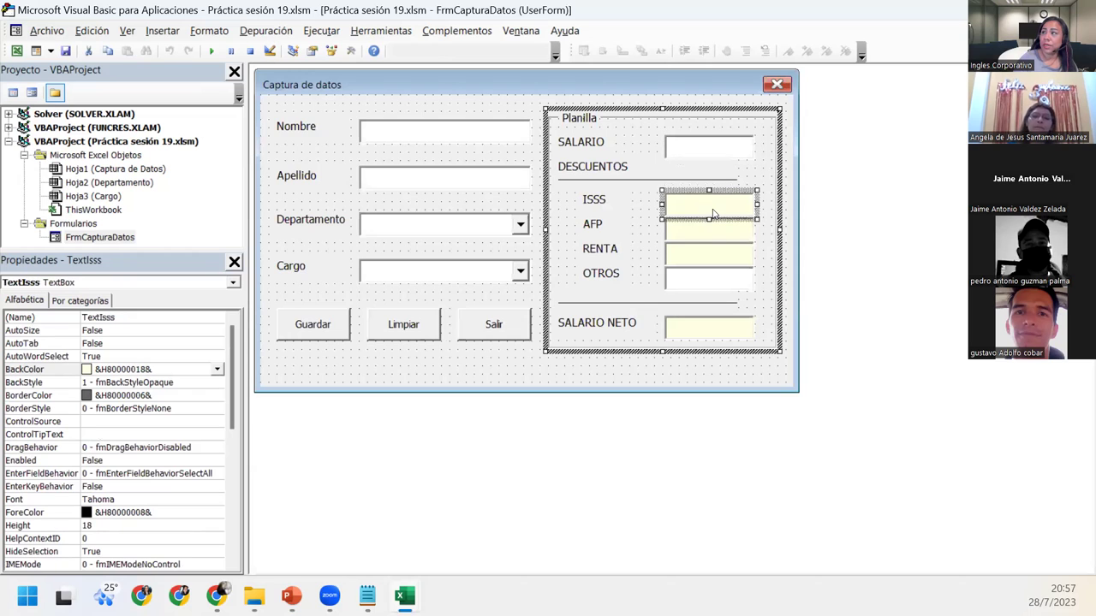
{"action": "left_click", "coordinate": [703, 233]}
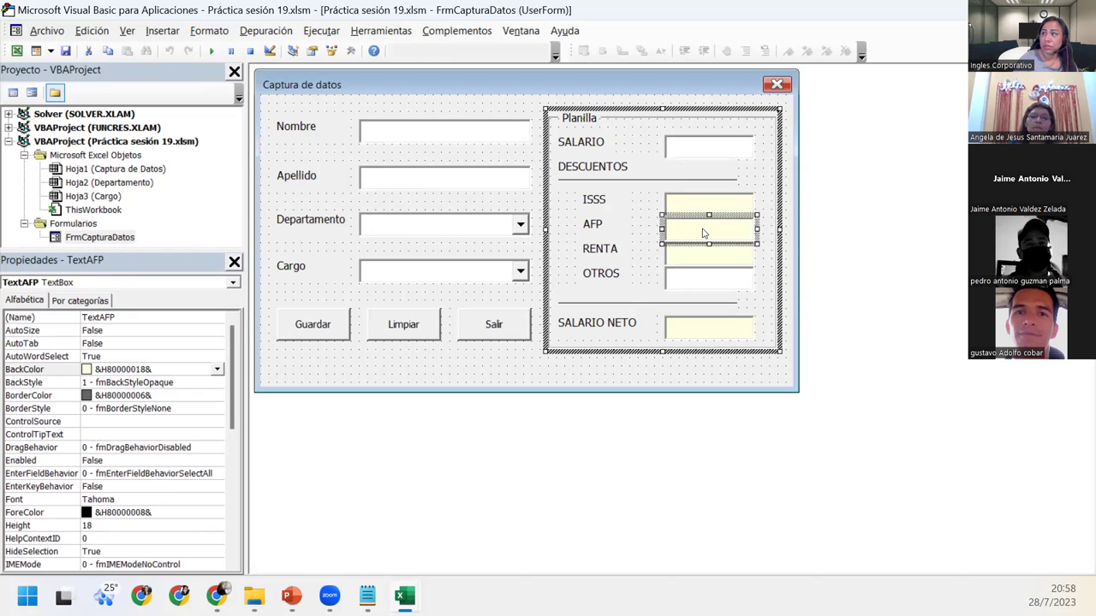
{"action": "left_click", "coordinate": [702, 255]}
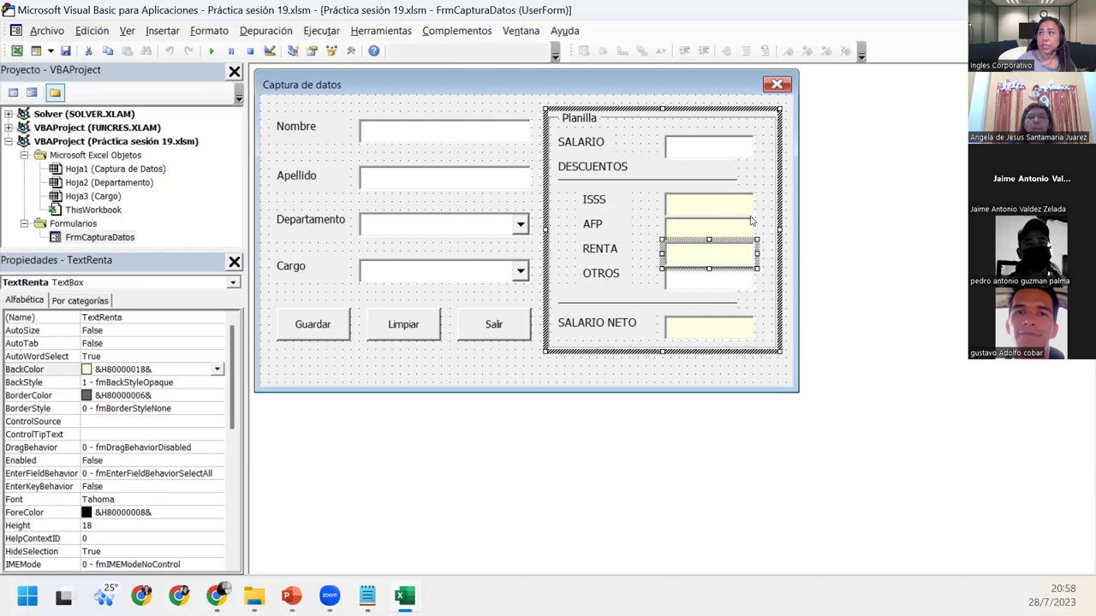
{"action": "left_click", "coordinate": [698, 151]}
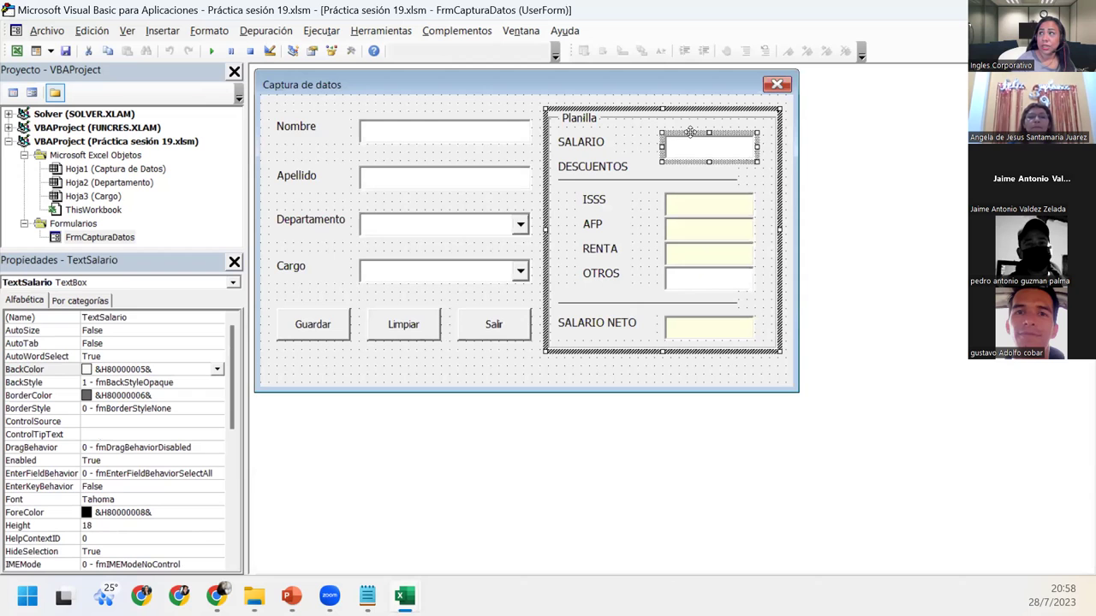
Step: Create the TextSalario_Change procedure with the comment 'Declaramos las variables de los descuentos
{"action": "double_click", "coordinate": [673, 130]}
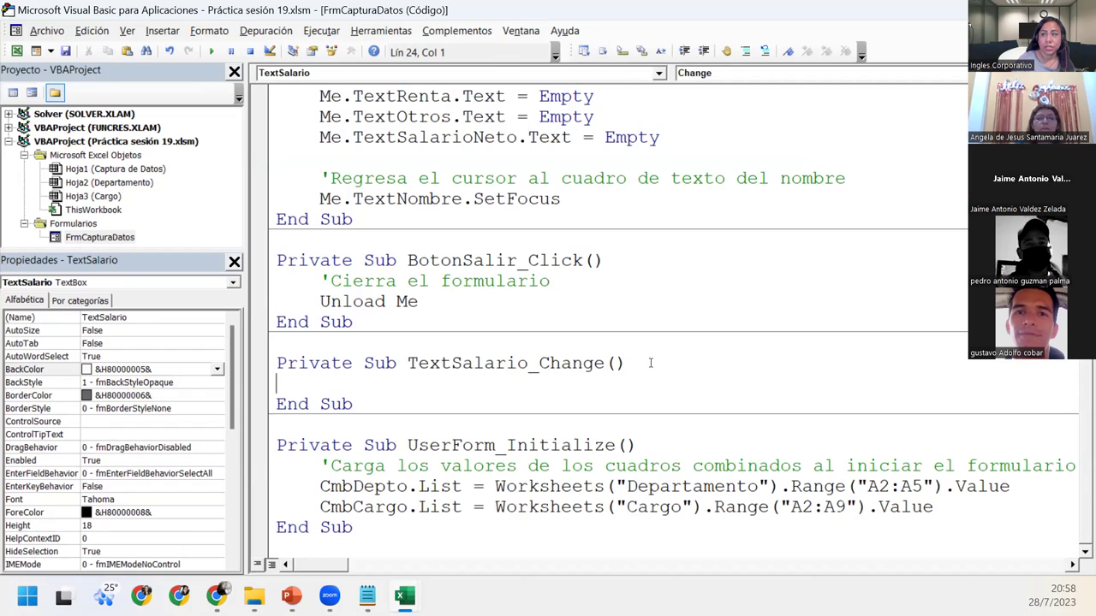
{"action": "left_click_drag", "start_coordinate": [407, 363], "coordinate": [605, 363]}
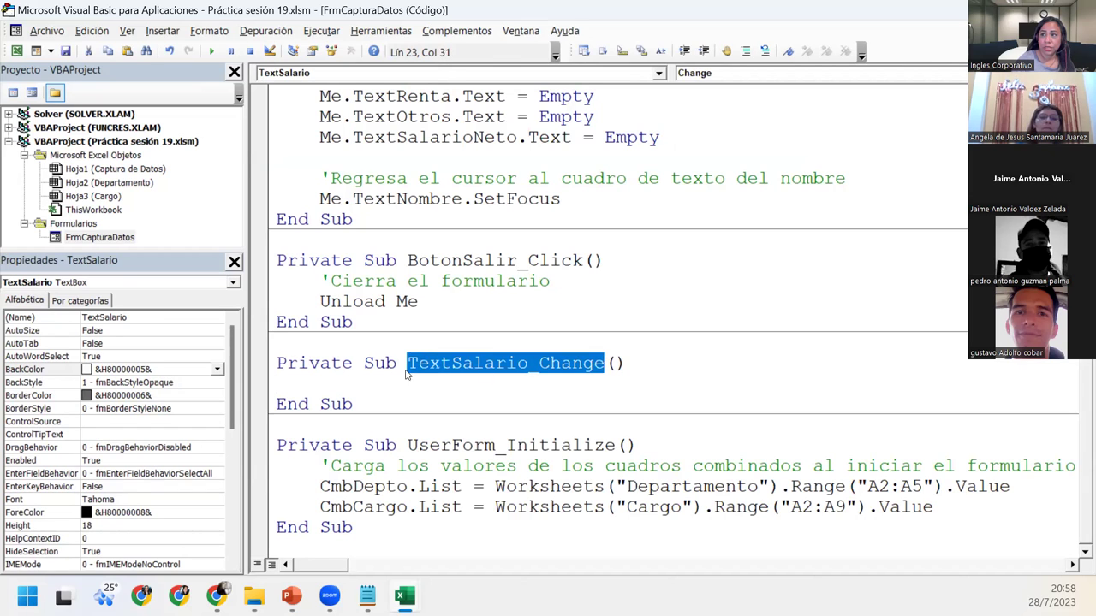
{"action": "left_click", "coordinate": [374, 380]}
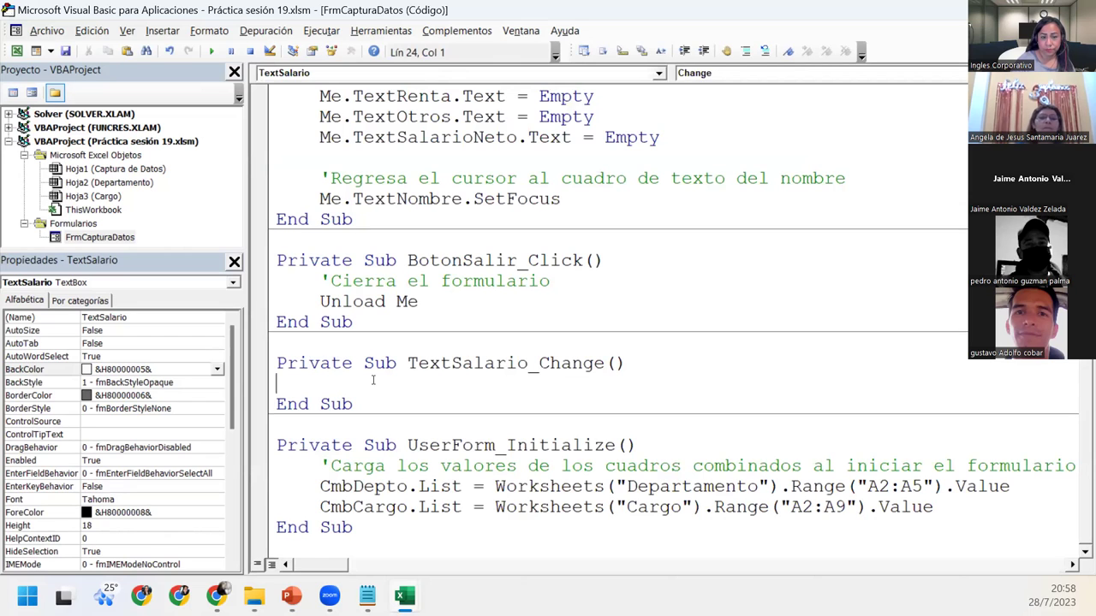
{"action": "key", "text": "Tab"}
{"action": "type", "text": "'Declaramos las varial"}
{"action": "key", "text": "BackSpace"}
{"action": "type", "text": "bles"}
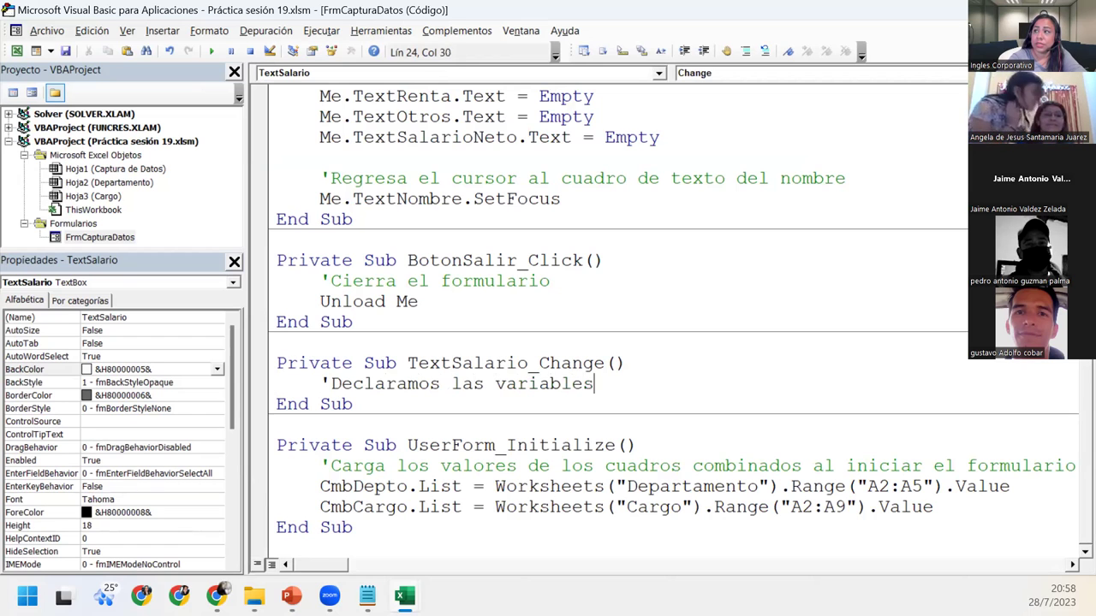
{"action": "type", "text": " de los descuentos"}
{"action": "key", "text": "Return"}
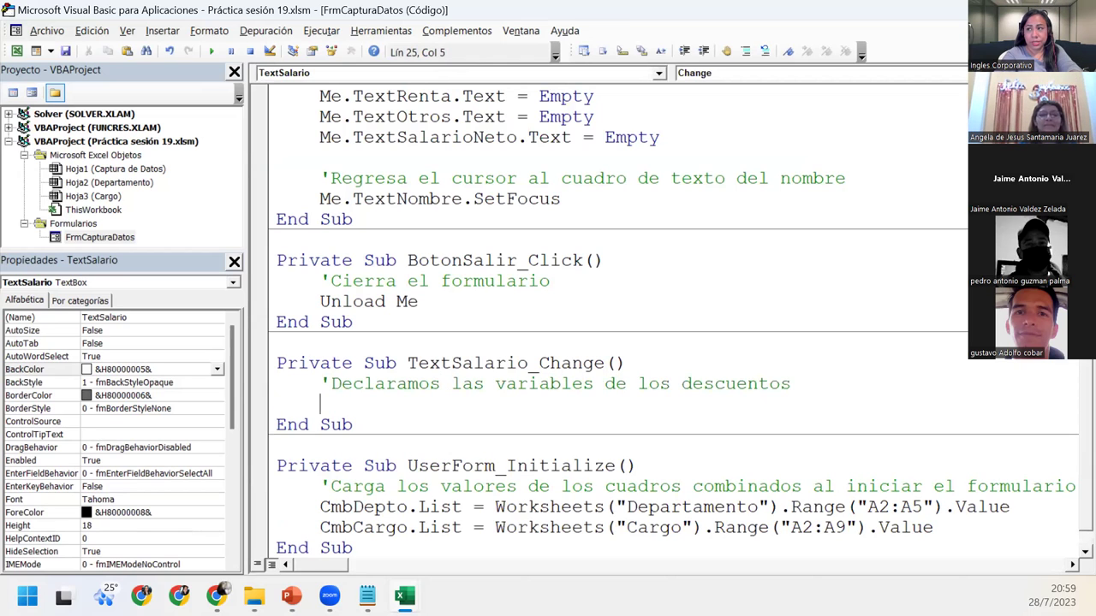
Step: Declare ISSS, AFP and RENTA As Double, leaving blank lines before End Sub
{"action": "type", "text": "Dim"}
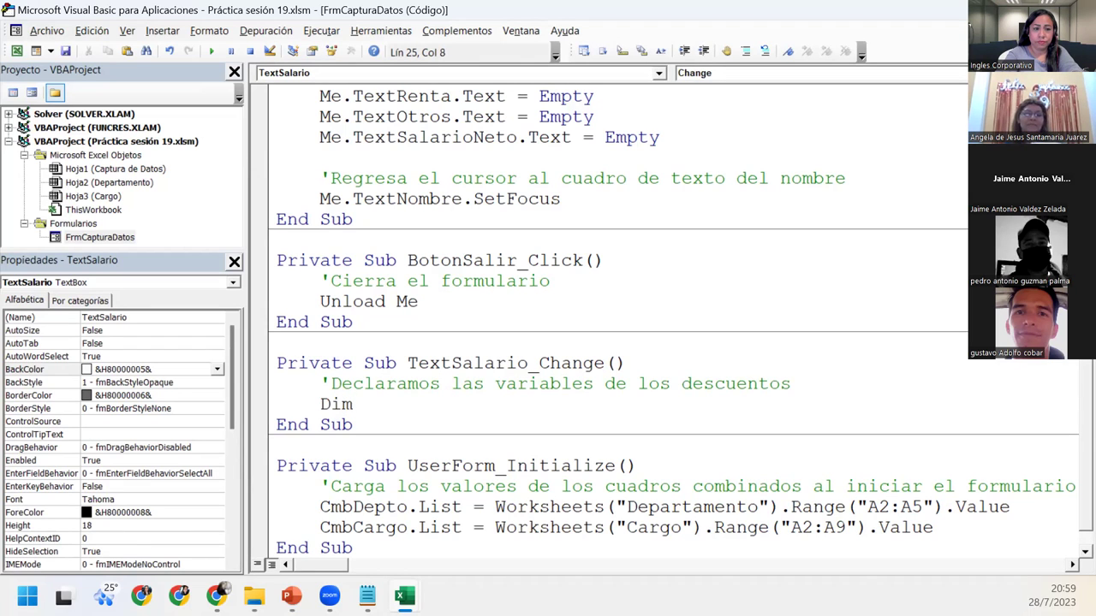
{"action": "type", "text": " ISSS as"}
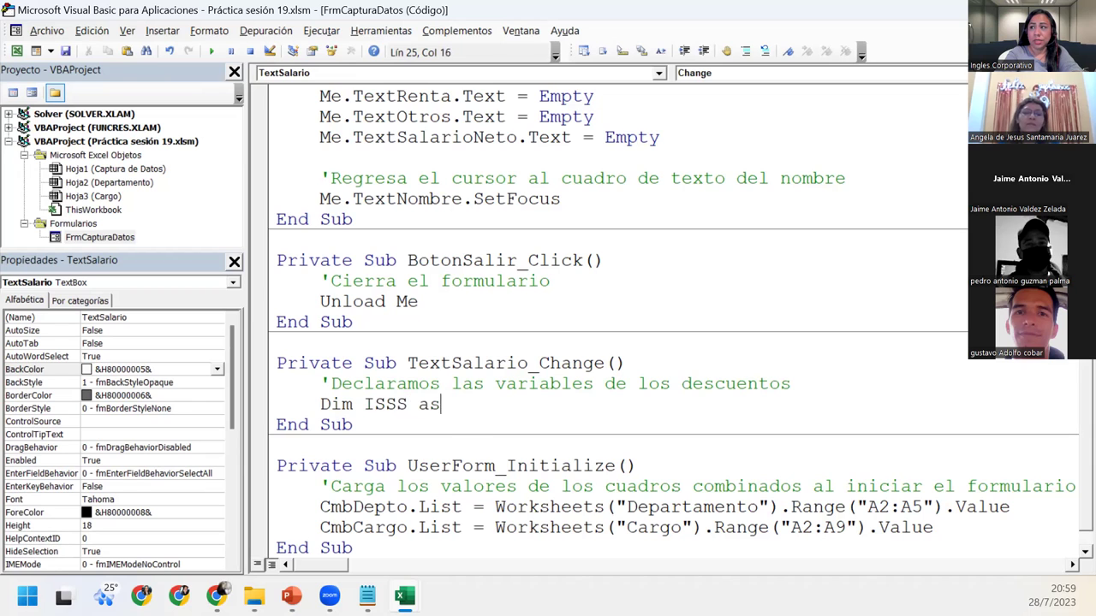
{"action": "type", "text": " Doubl"}
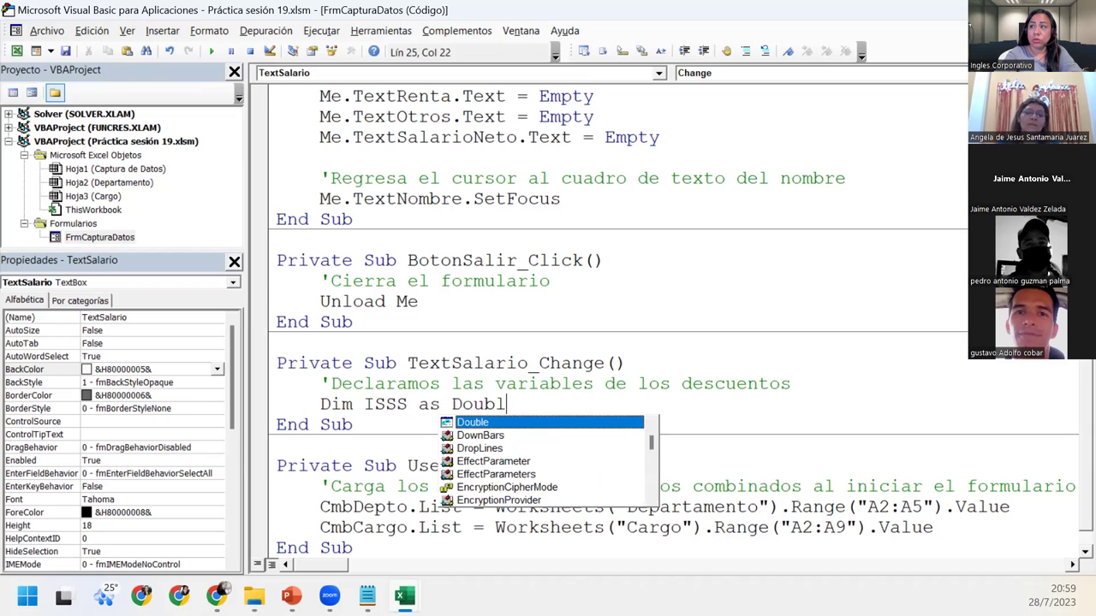
{"action": "key", "text": "Tab"}
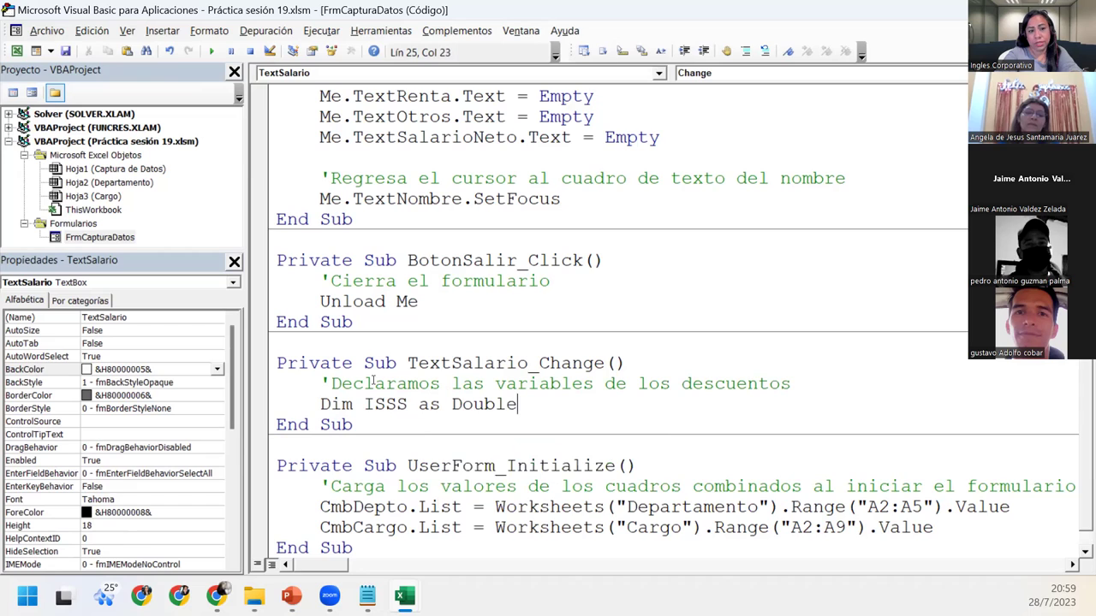
{"action": "key", "text": "Return"}
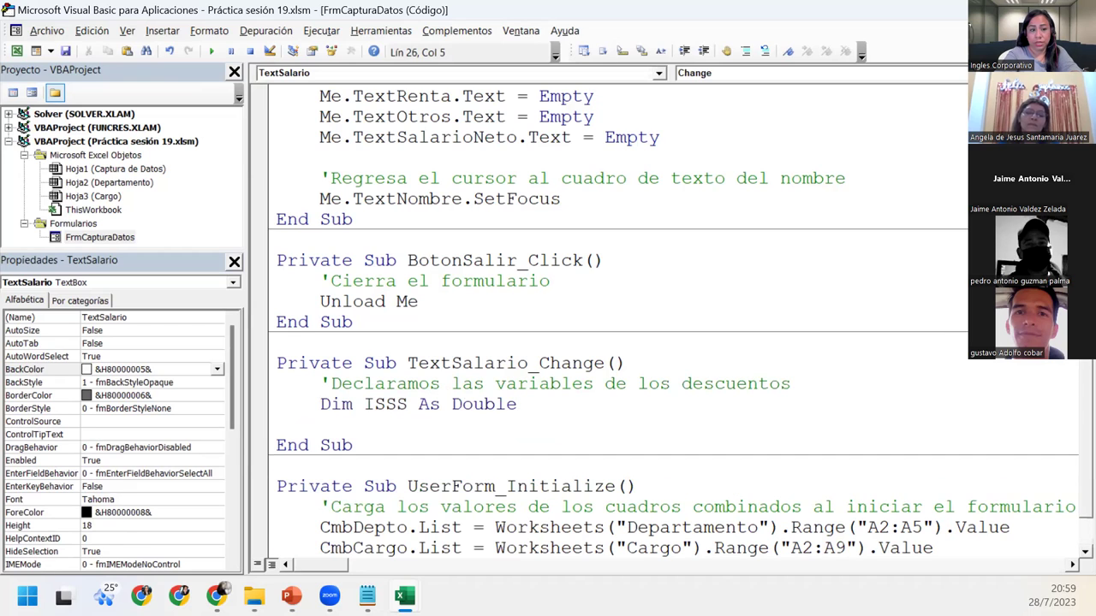
{"action": "type", "text": "Dim"}
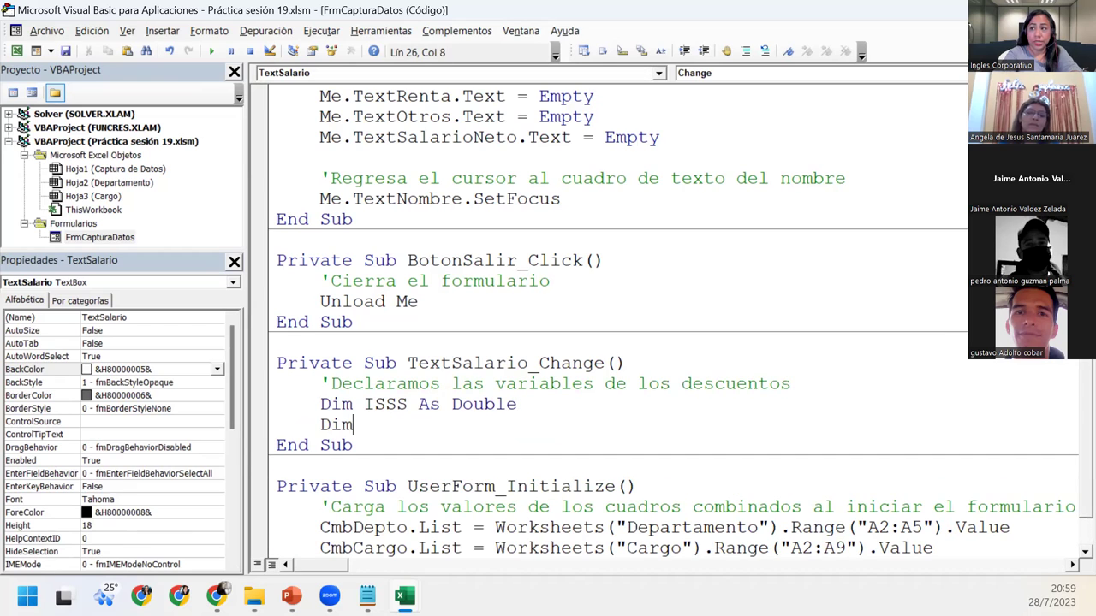
{"action": "type", "text": " SFP"}
{"action": "key", "text": "BackSpace"}
{"action": "key", "text": "BackSpace"}
{"action": "key", "text": "BackSpace"}
{"action": "type", "text": "AFP as "}
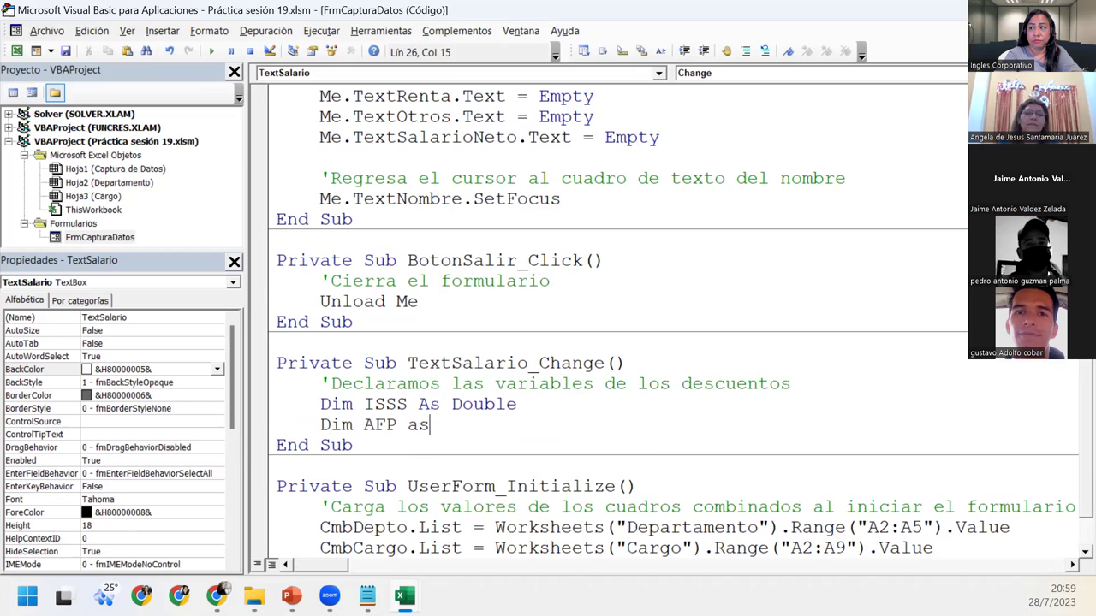
{"action": "type", "text": "Dou"}
{"action": "key", "text": "Tab"}
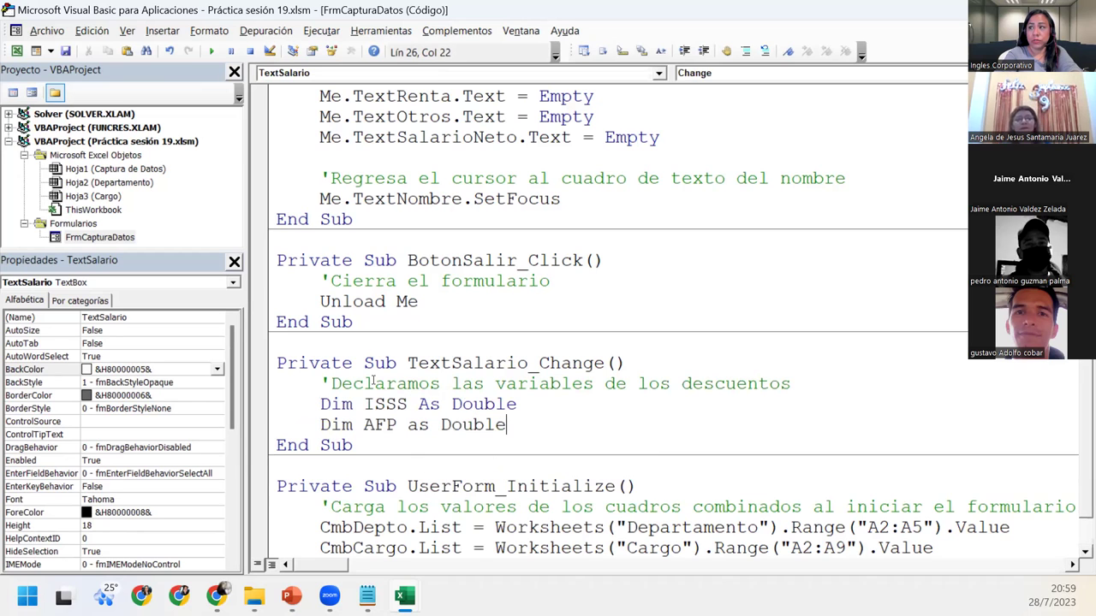
{"action": "key", "text": "Return"}
{"action": "type", "text": "Dim"}
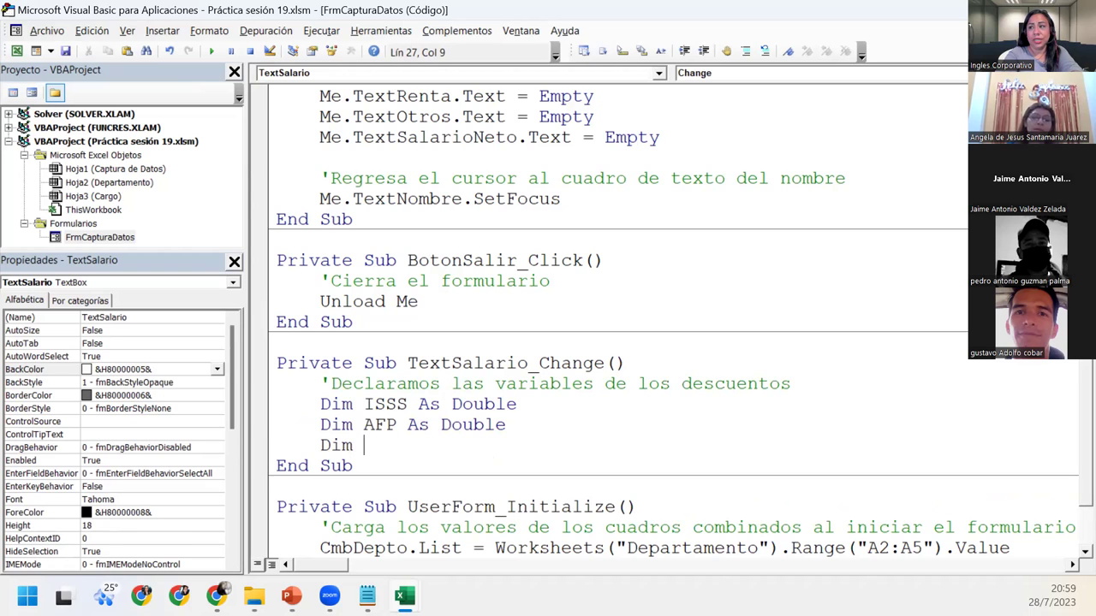
{"action": "type", "text": " RENTA"}
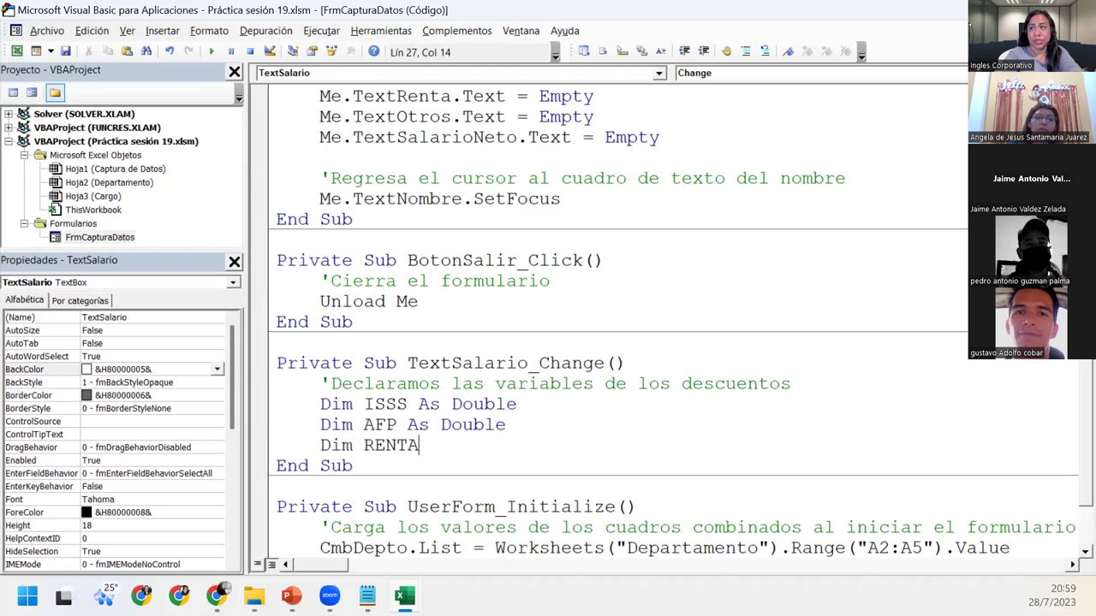
{"action": "type", "text": " as dou"}
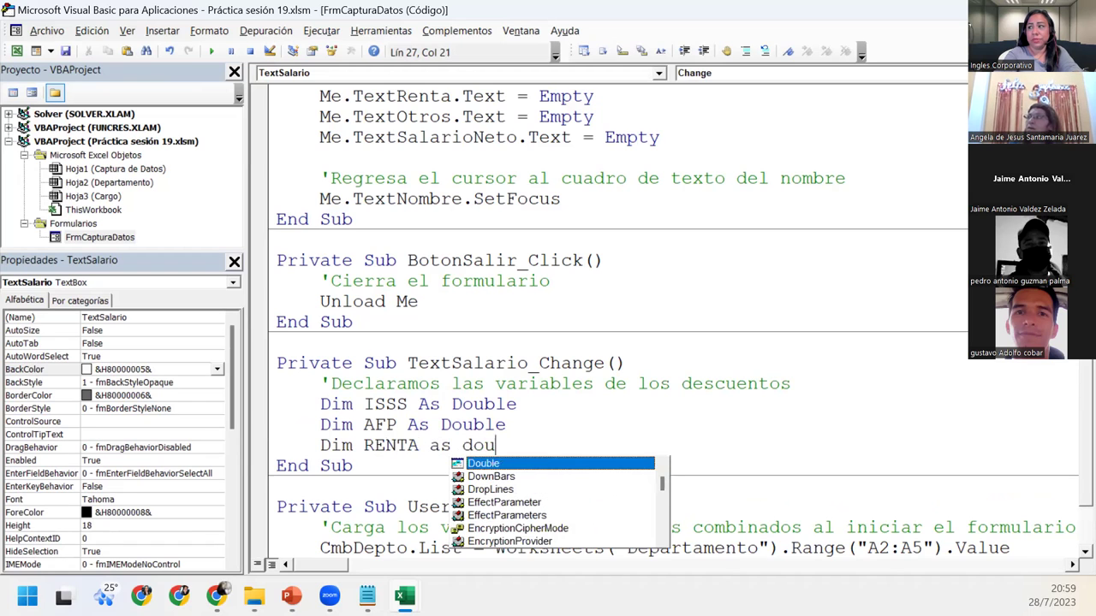
{"action": "key", "text": "Tab"}
{"action": "key", "text": "Return"}
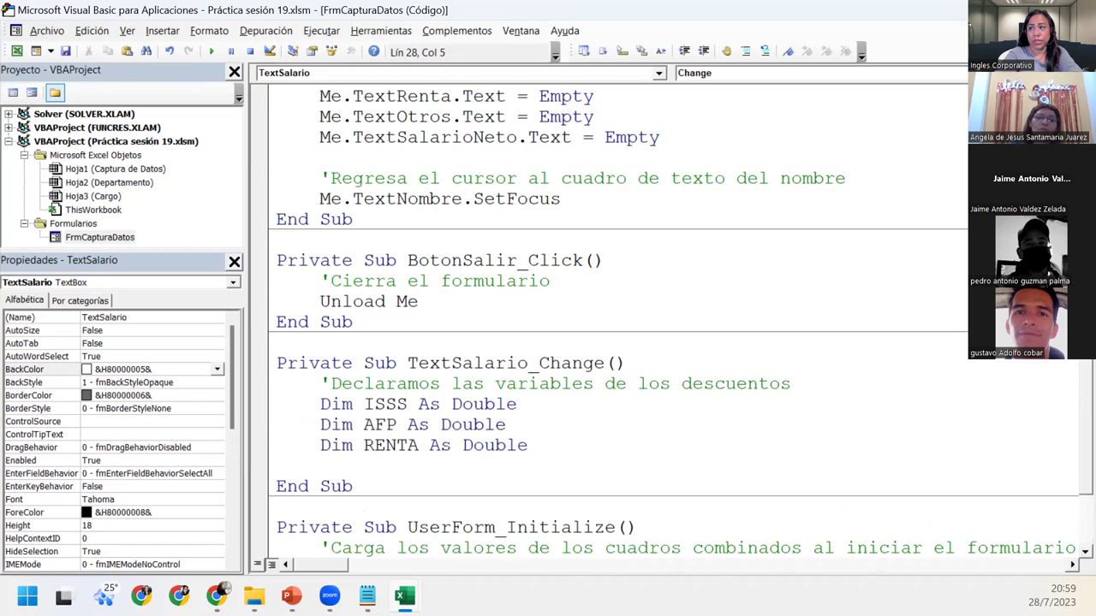
{"action": "key", "text": "Return"}
{"action": "key", "text": "Return"}
{"action": "key", "text": "Up"}
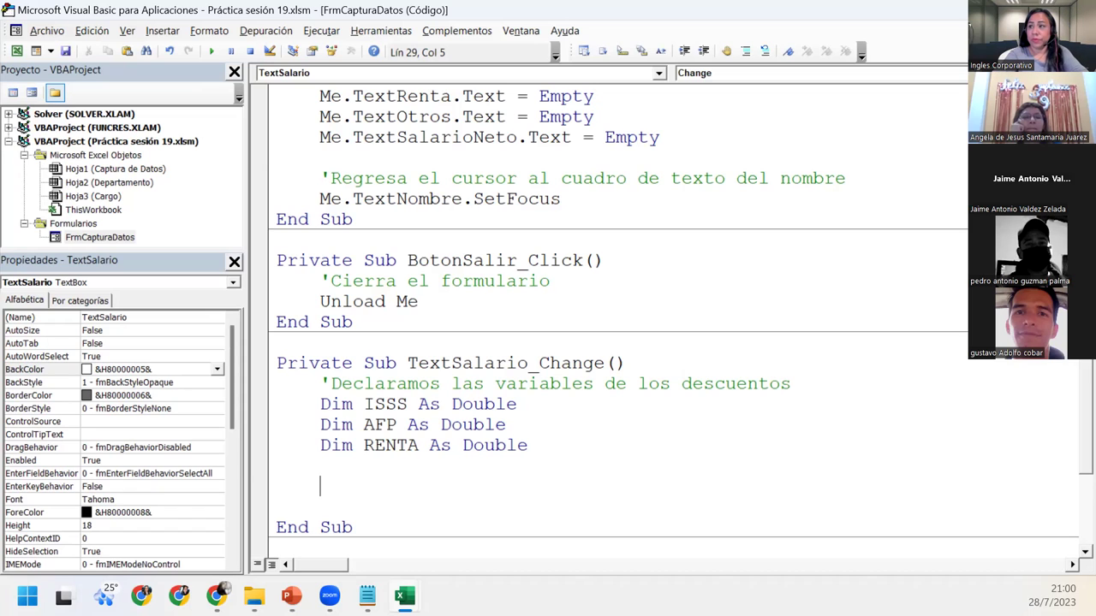
Step: Add the comment 'Realizamos las operaciones para cada descuento
{"action": "type", "text": "'Damos valores"}
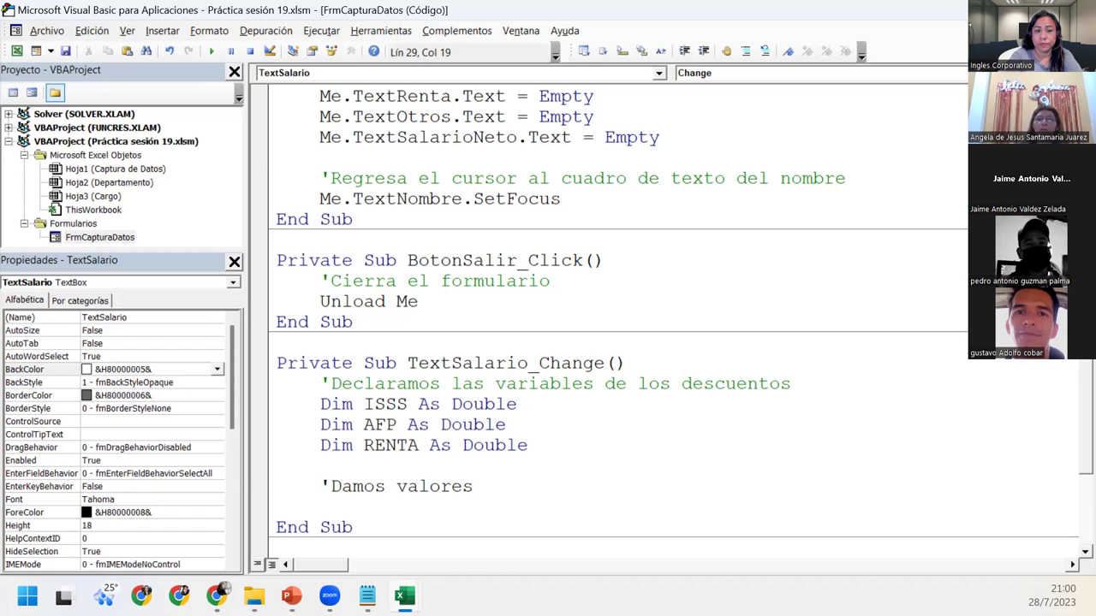
{"action": "key", "text": "BackSpace"}
{"action": "key", "text": "BackSpace"}
{"action": "key", "text": "BackSpace"}
{"action": "key", "text": "BackSpace"}
{"action": "key", "text": "BackSpace"}
{"action": "key", "text": "BackSpace"}
{"action": "key", "text": "BackSpace"}
{"action": "key", "text": "BackSpace"}
{"action": "key", "text": "BackSpace"}
{"action": "key", "text": "BackSpace"}
{"action": "key", "text": "BackSpace"}
{"action": "type", "text": "Realizamos las opre"}
{"action": "key", "text": "BackSpace"}
{"action": "key", "text": "BackSpace"}
{"action": "type", "text": "eraciones para cada descuento"}
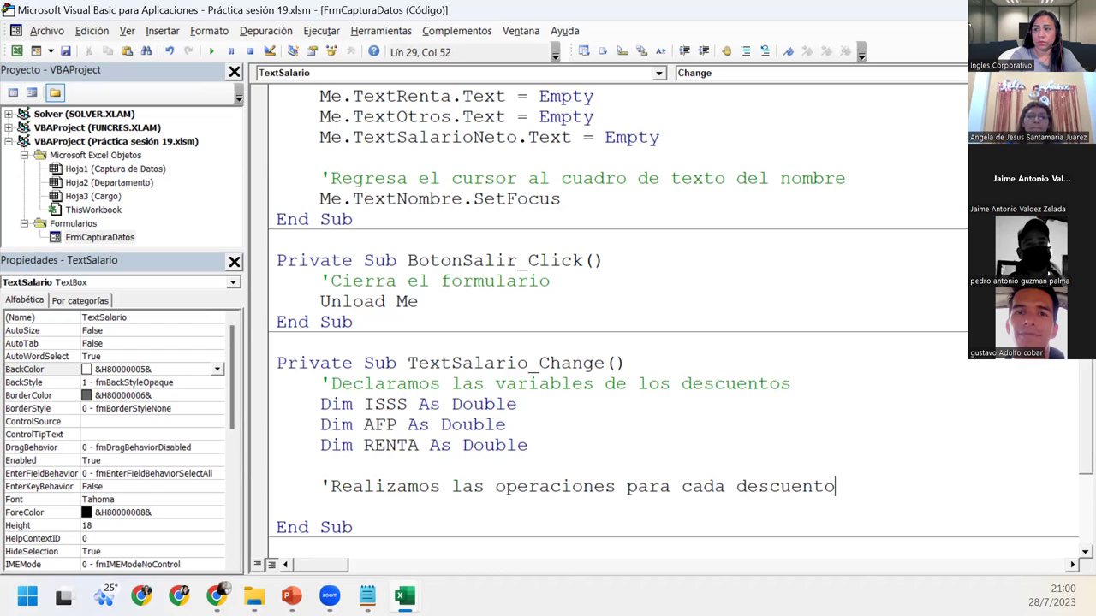
{"action": "key", "text": "Return"}
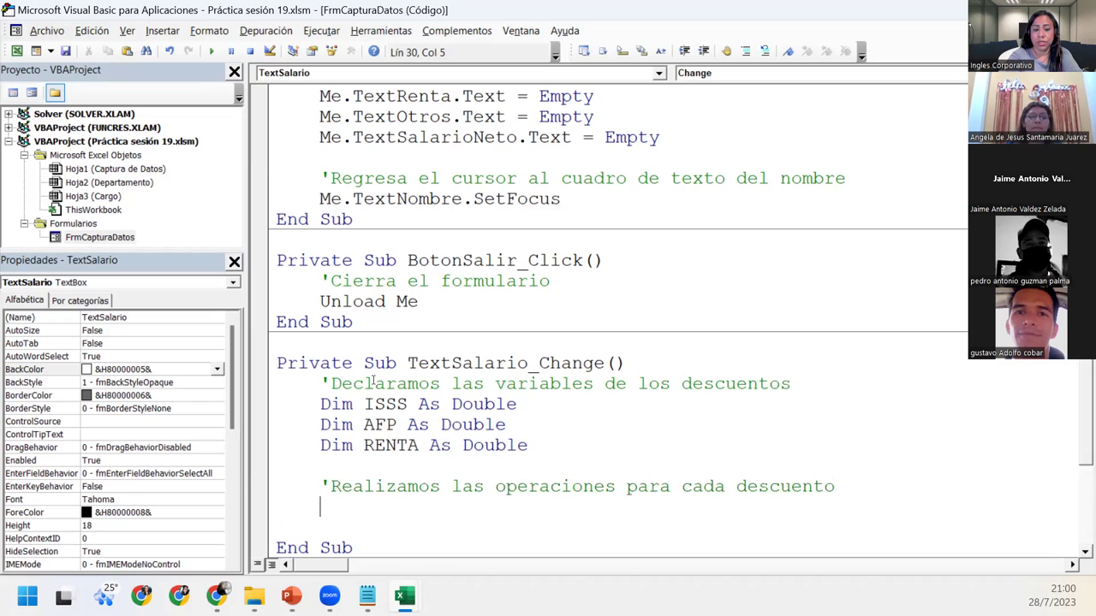
Step: Write ISSS = Val(Me.TextIsss.Value) * 0.03 below the comment
{"action": "type", "text": "ISSS"}
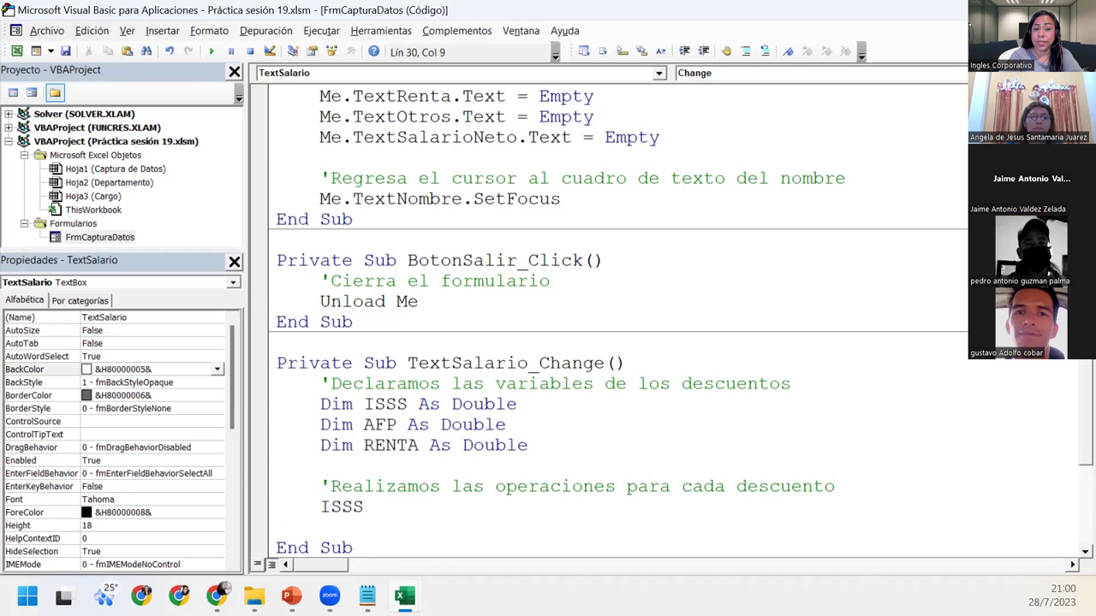
{"action": "type", "text": " ="}
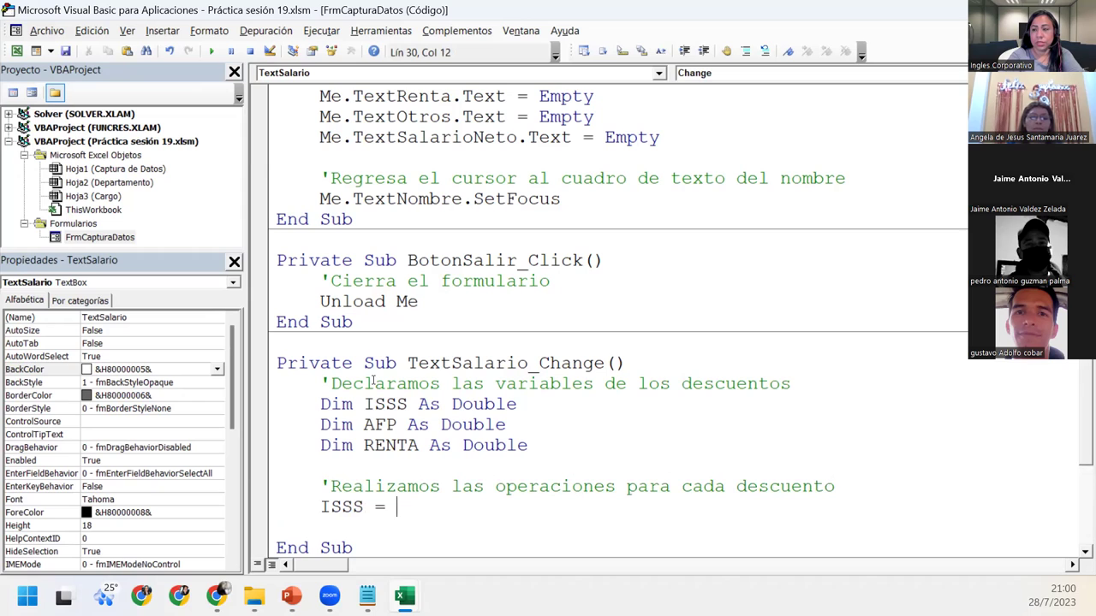
{"action": "key", "text": "ctrl+space"}
{"action": "type", "text": "val"}
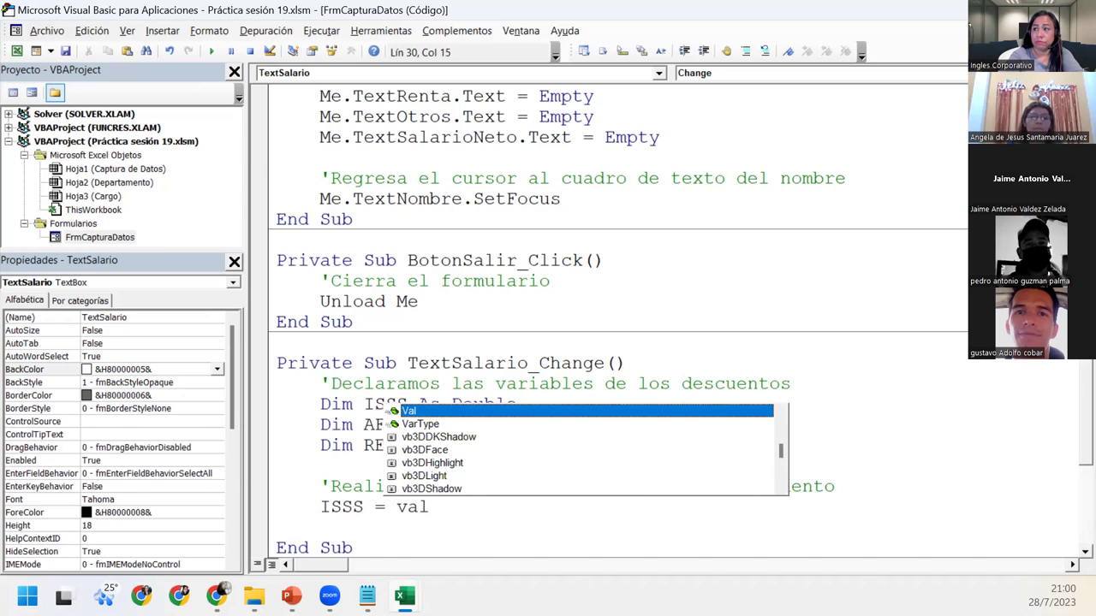
{"action": "key", "text": "Tab"}
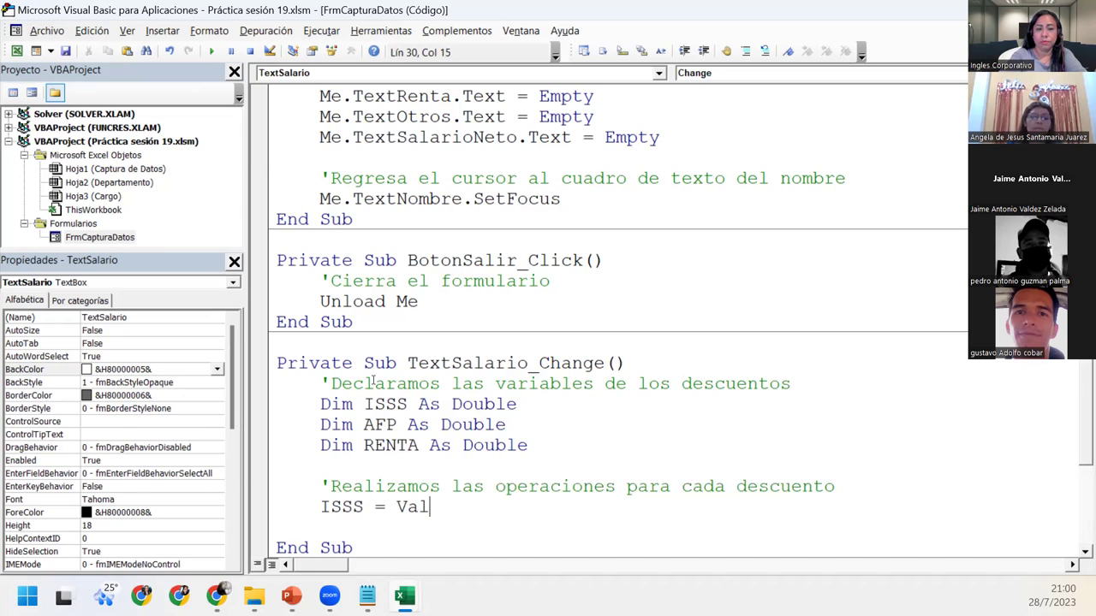
{"action": "type", "text": "(me."}
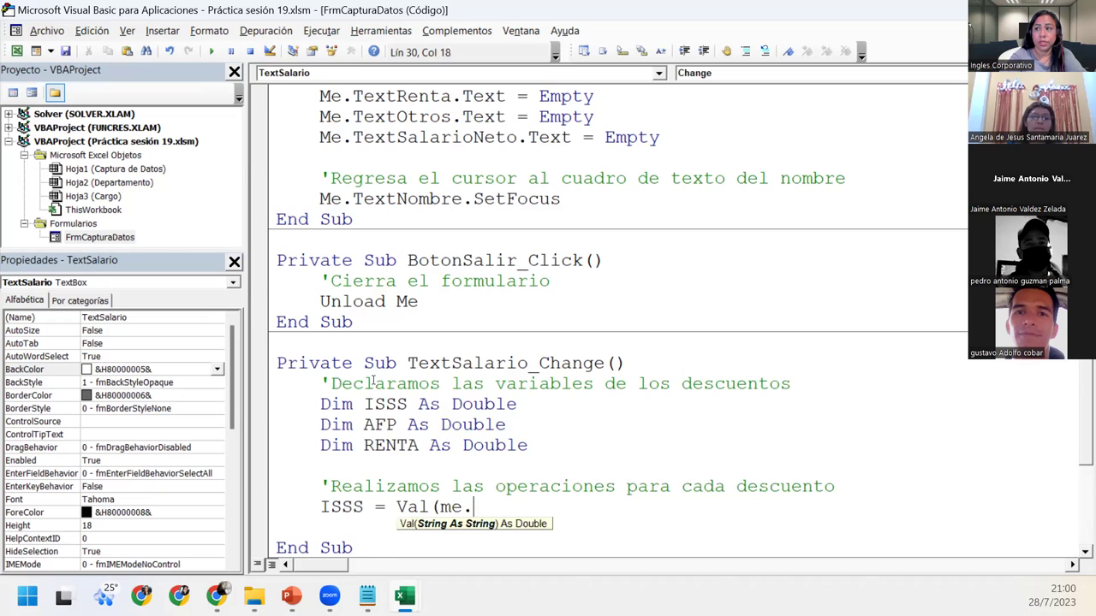
{"action": "type", "text": "tex"}
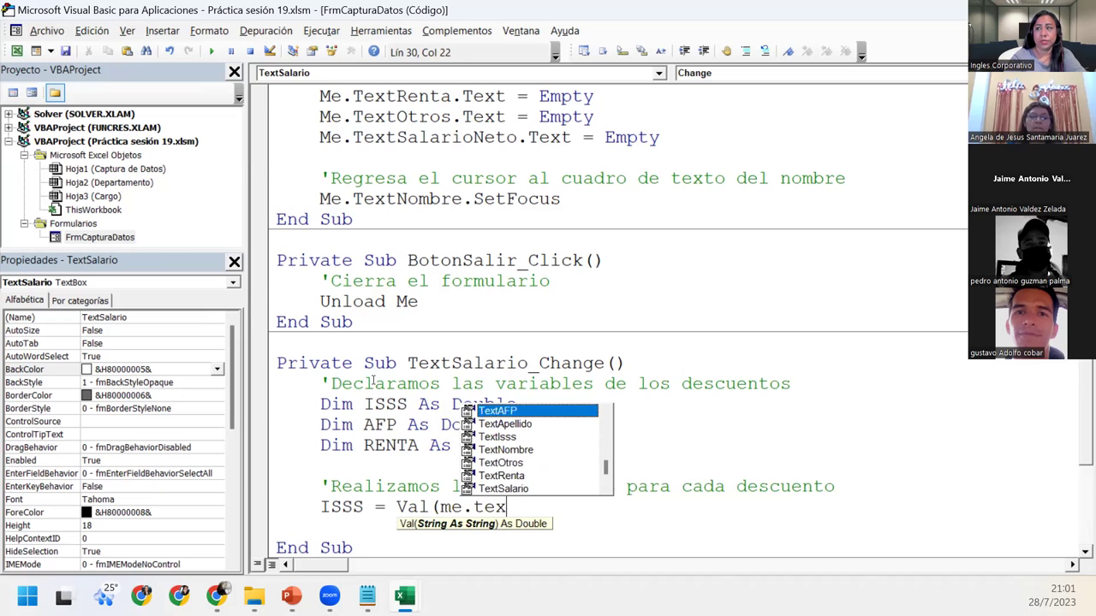
{"action": "type", "text": "ti"}
{"action": "key", "text": "Tab"}
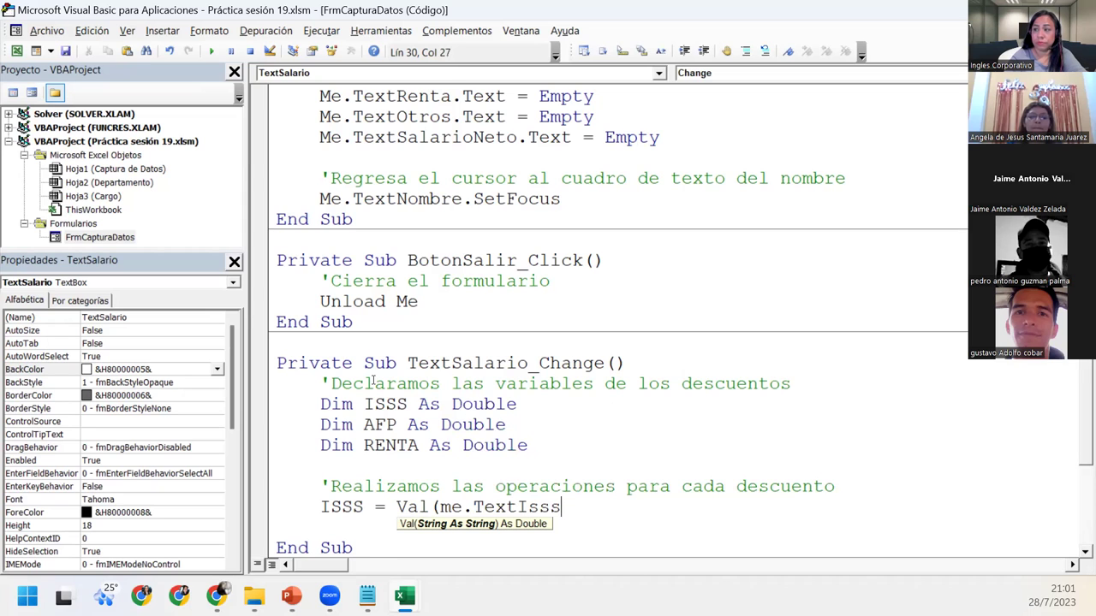
{"action": "type", "text": ".value"}
{"action": "key", "text": "Tab"}
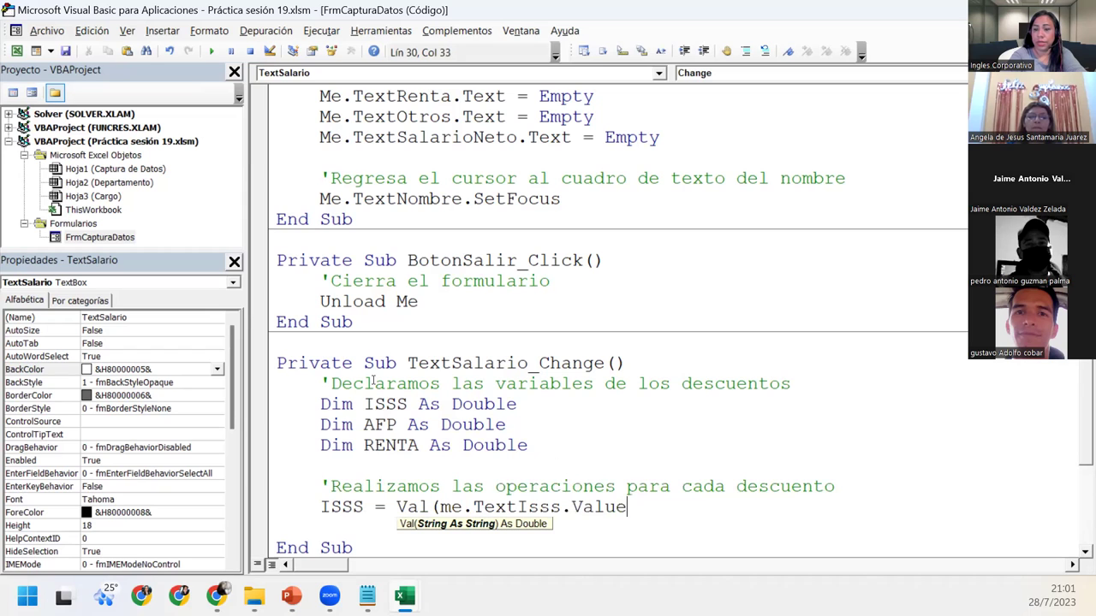
{"action": "type", "text": ")"}
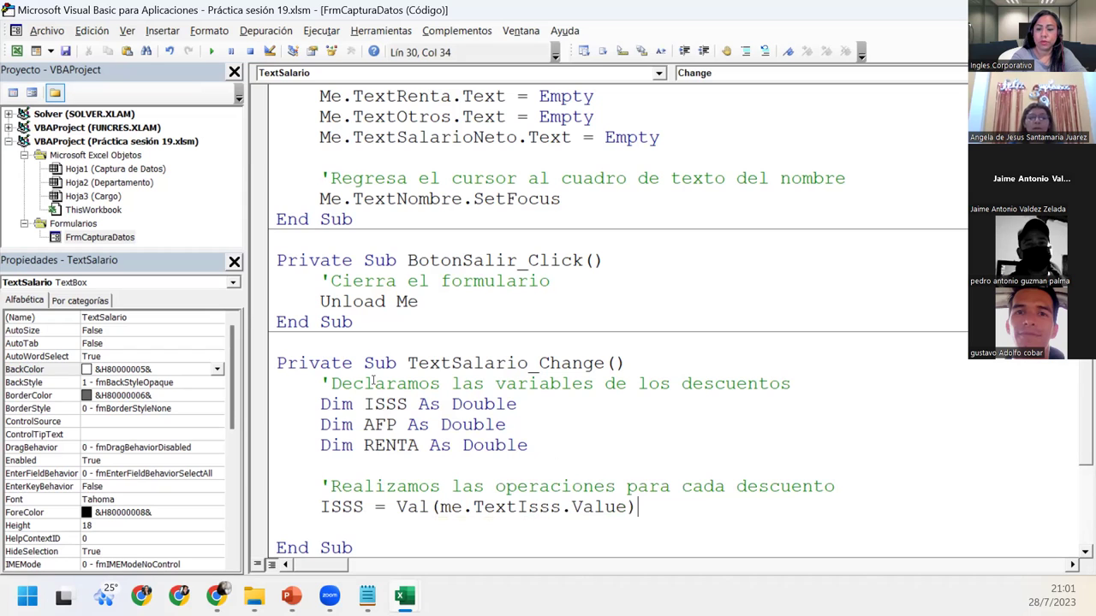
{"action": "type", "text": "+"}
{"action": "key", "text": "BackSpace"}
{"action": "type", "text": "*"}
{"action": "key", "text": "BackSpace"}
{"action": "key", "text": "BackSpace"}
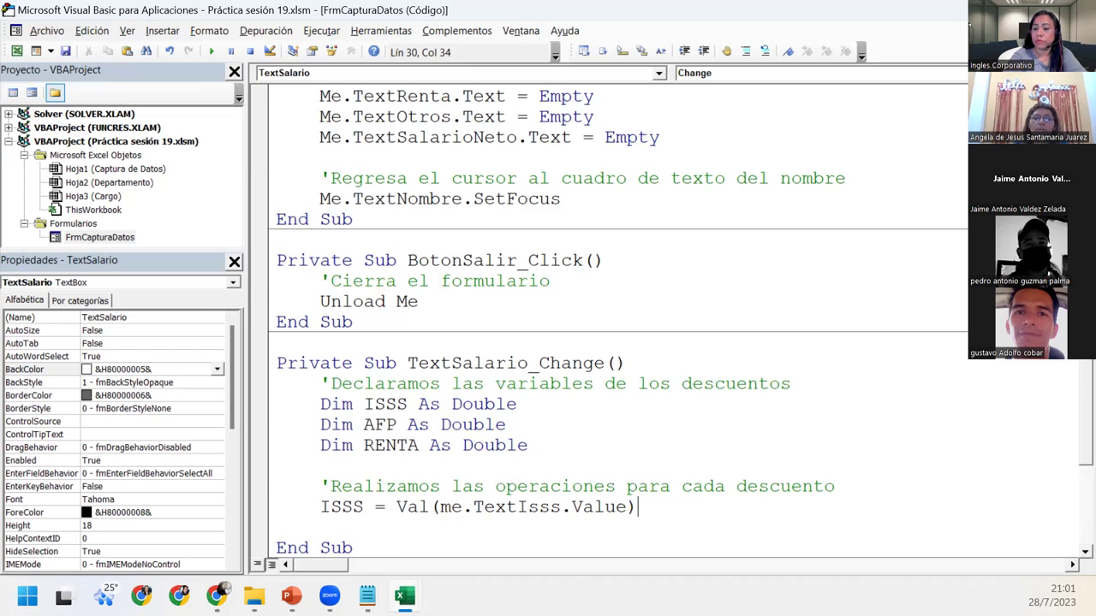
{"action": "type", "text": "*0"}
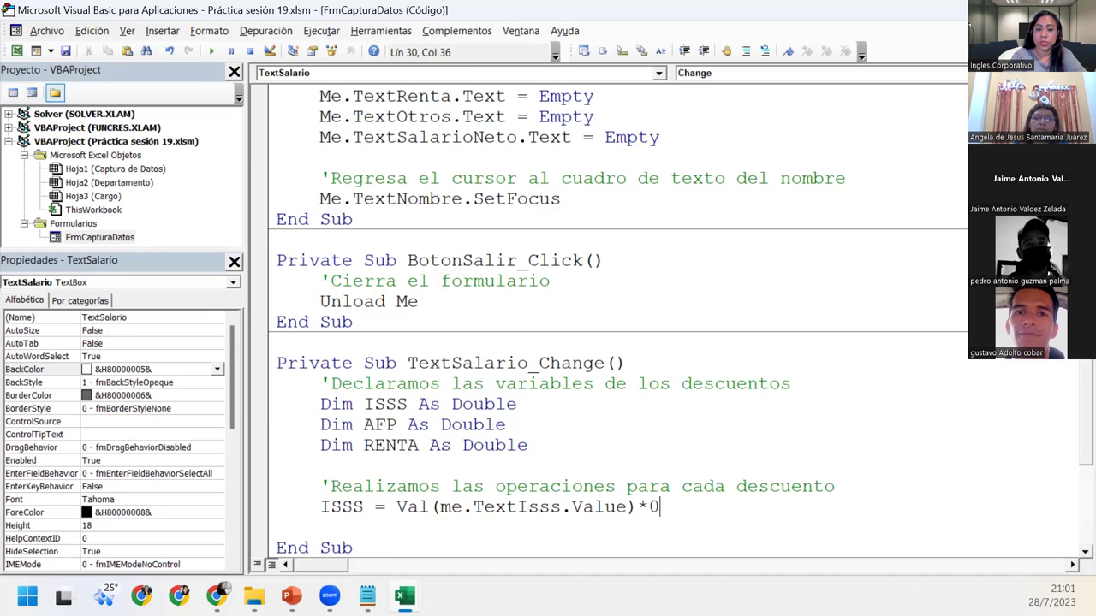
{"action": "type", "text": ".03"}
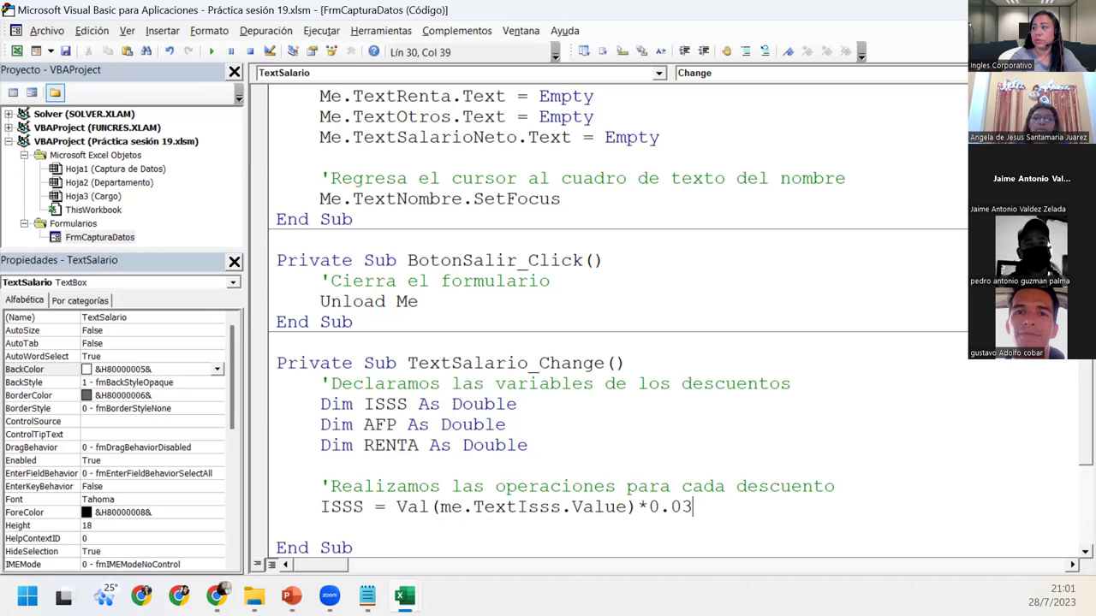
{"action": "key", "text": "Return"}
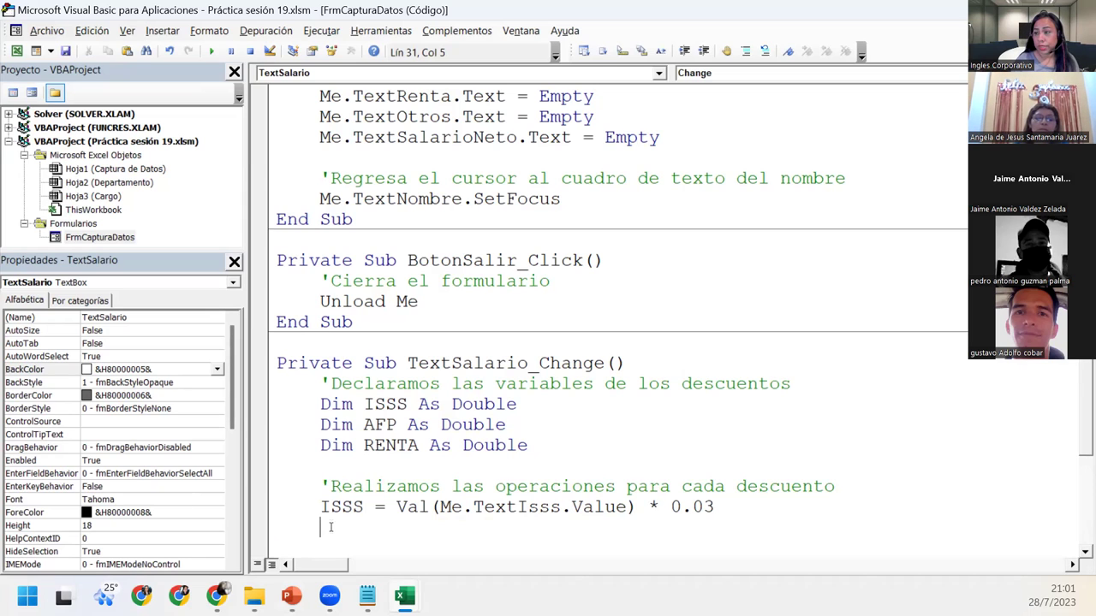
Step: Change the ISSS line to Val(Me.TextSalario.Value) * 0.03 and open an empty line below it
{"action": "left_click_drag", "start_coordinate": [366, 507], "coordinate": [320, 507]}
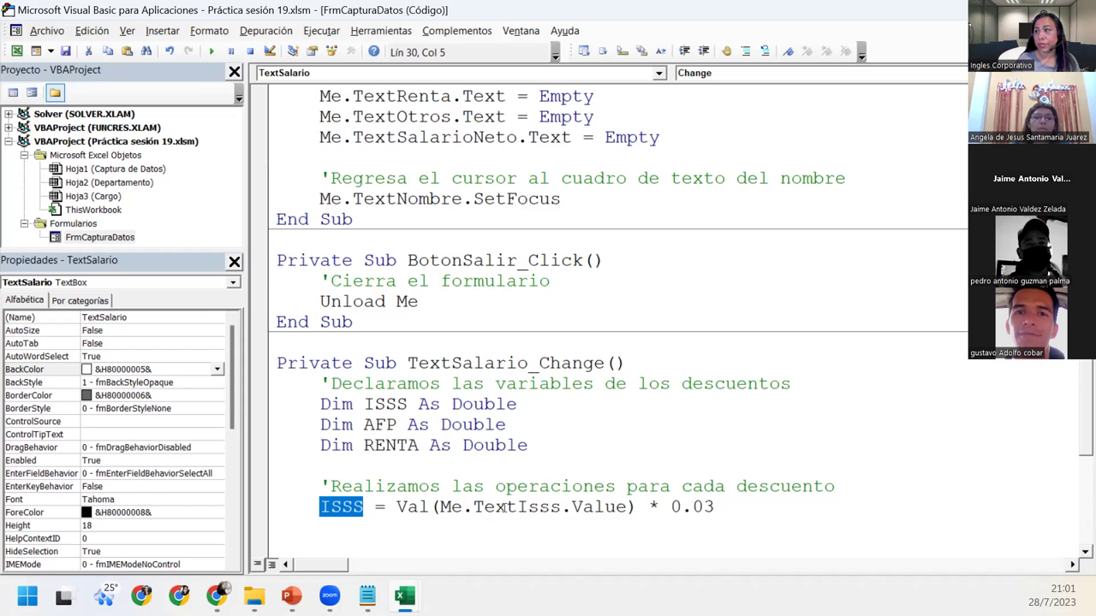
{"action": "double_click", "coordinate": [529, 507]}
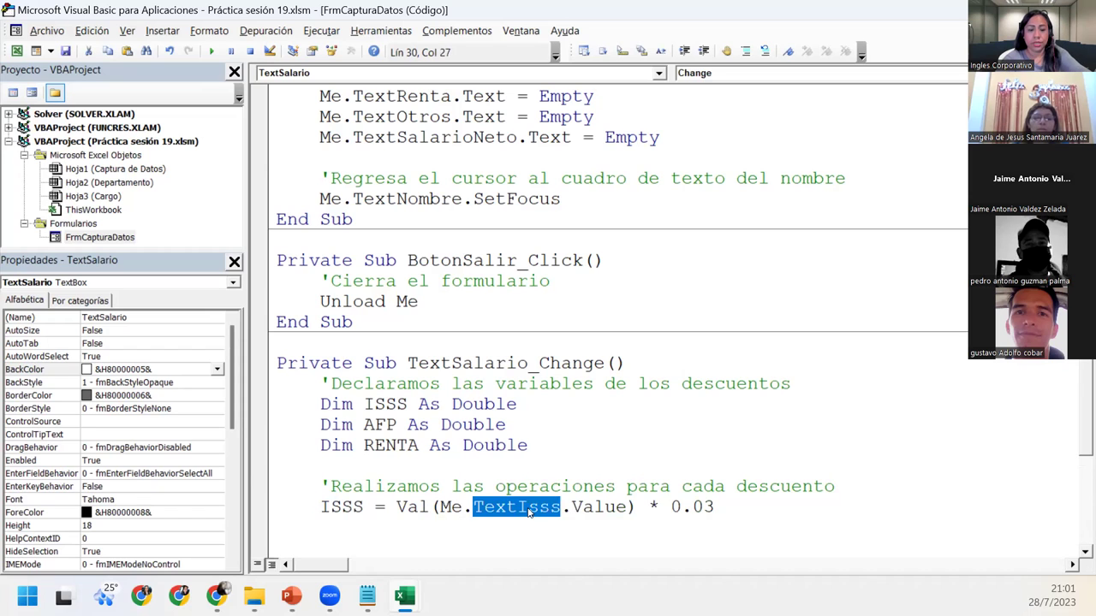
{"action": "type", "text": "TextIssste+"}
{"action": "key", "text": "BackSpace"}
{"action": "key", "text": "BackSpace"}
{"action": "key", "text": "BackSpace"}
{"action": "key", "text": "BackSpace"}
{"action": "key", "text": "BackSpace"}
{"action": "key", "text": "BackSpace"}
{"action": "key", "text": "BackSpace"}
{"action": "key", "text": "BackSpace"}
{"action": "key", "text": "BackSpace"}
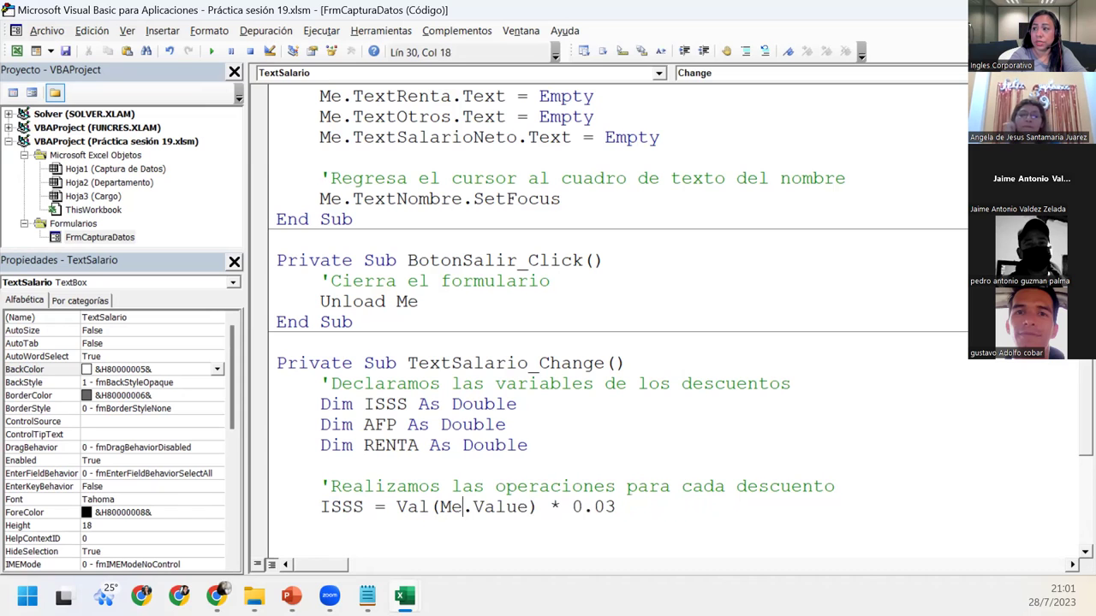
{"action": "key", "text": "ctrl+space"}
{"action": "type", "text": "tex"}
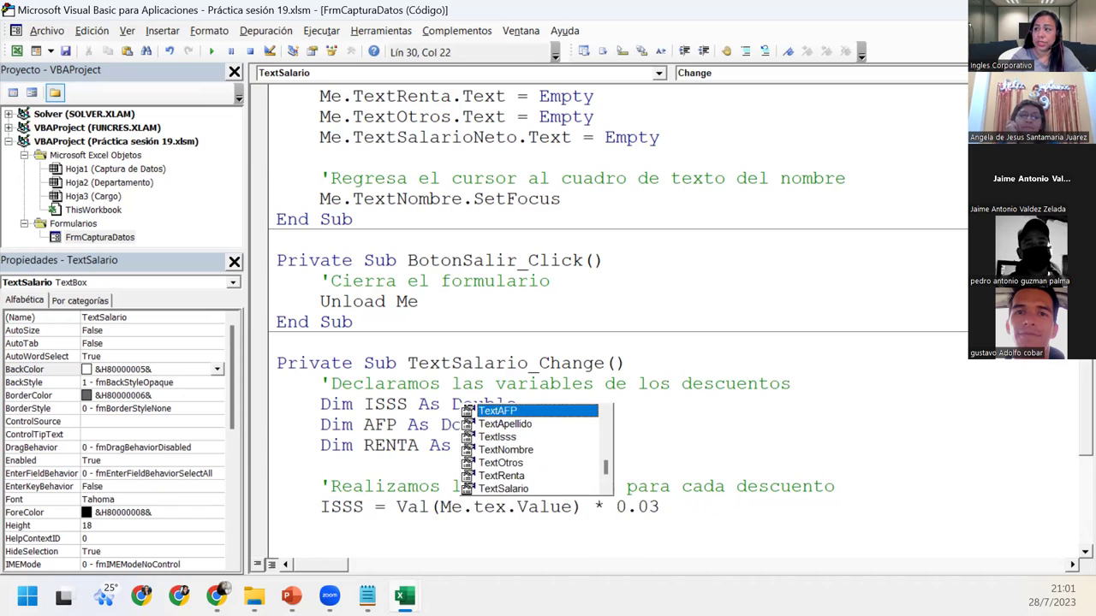
{"action": "key", "text": "Down"}
{"action": "key", "text": "Down"}
{"action": "key", "text": "Down"}
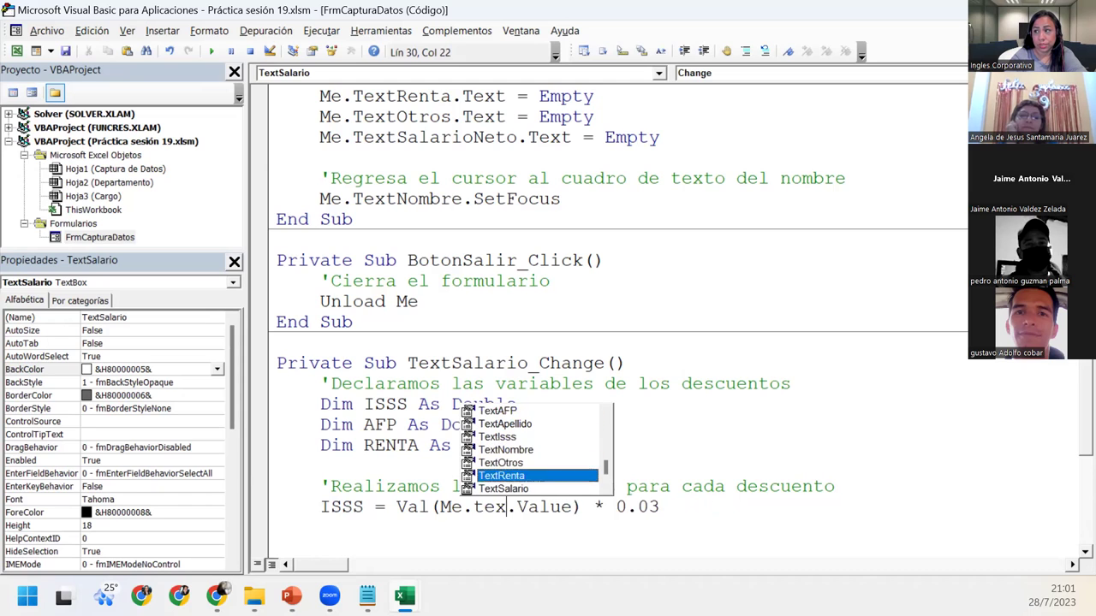
{"action": "key", "text": "Down"}
{"action": "key", "text": "Down"}
{"action": "key", "text": "Tab"}
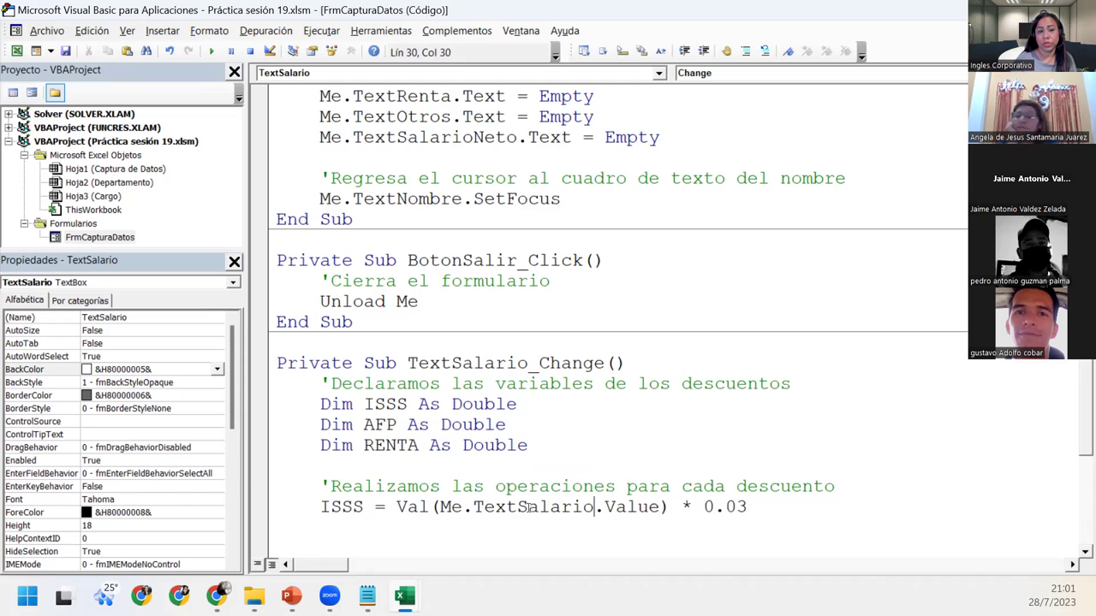
{"action": "left_click", "coordinate": [804, 510]}
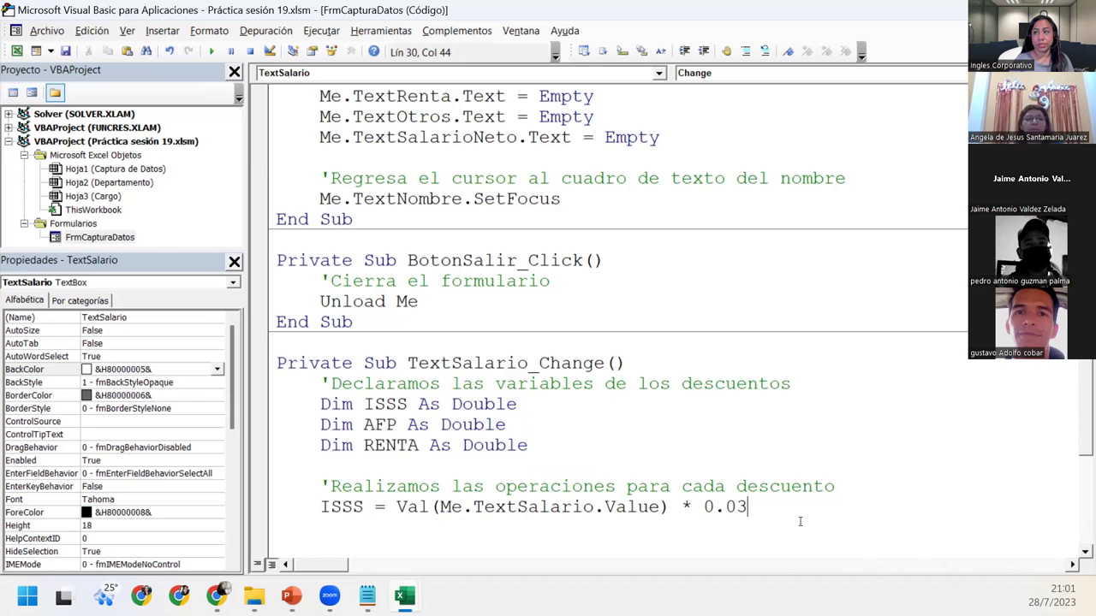
{"action": "scroll", "coordinate": [667, 474], "scroll_direction": "down", "scroll_amount": 3}
{"action": "key", "text": "Down"}
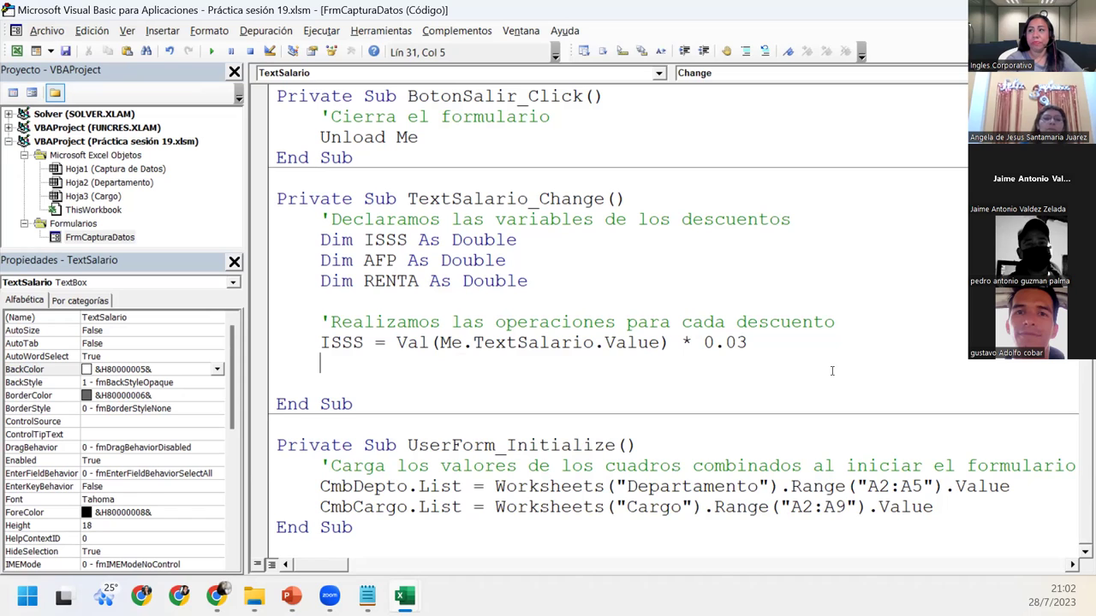
Step: Add AFP = Val(Me.TextSalario.Value) * 0.06 below the ISSS line
{"action": "type", "text": "AFP "}
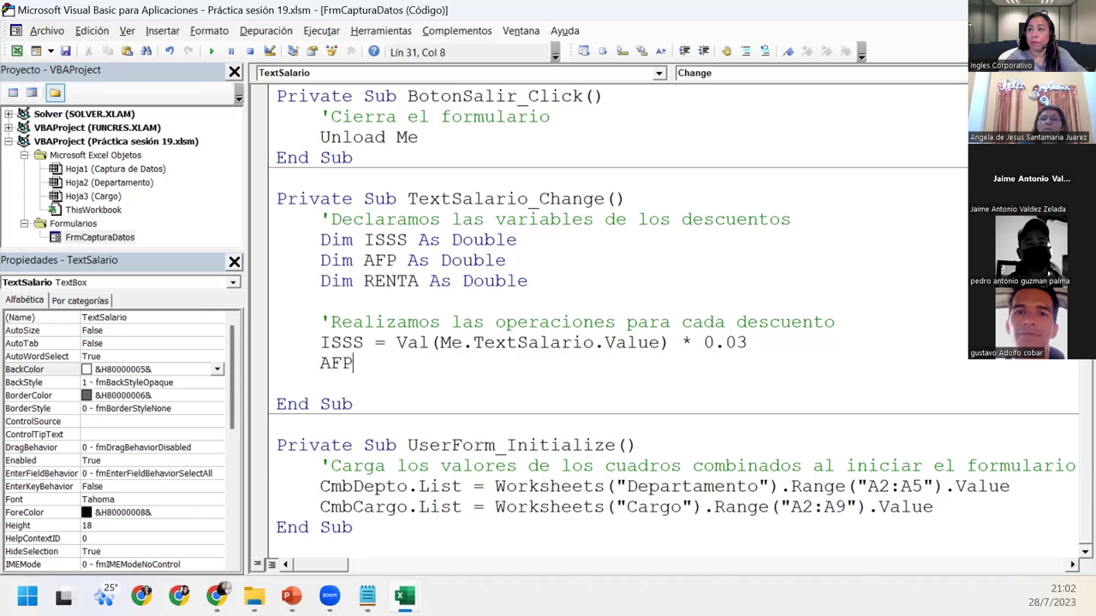
{"action": "type", "text": "="}
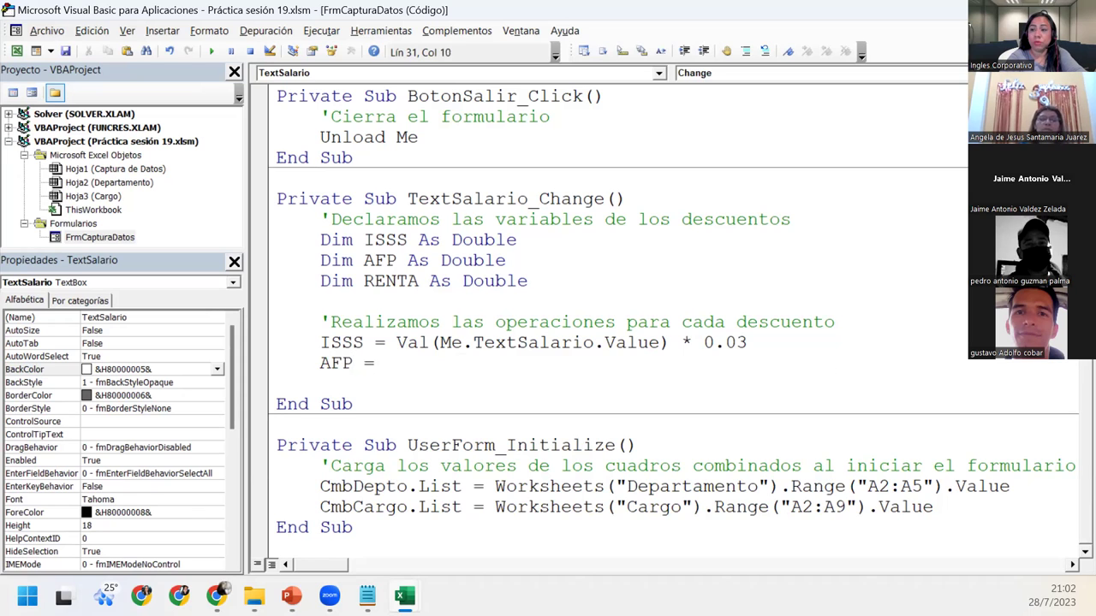
{"action": "type", "text": " val"}
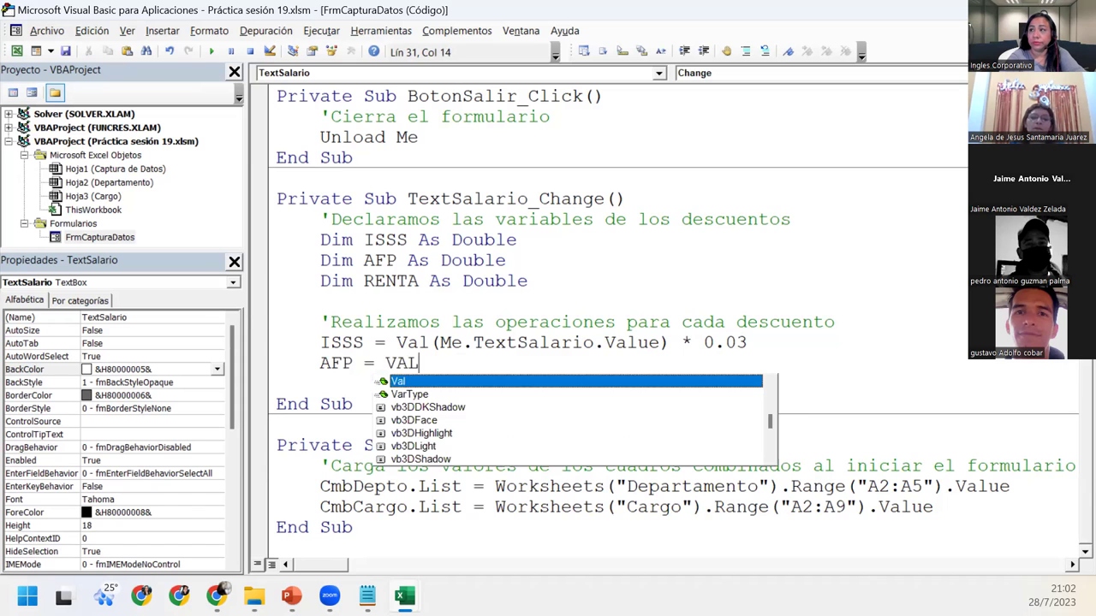
{"action": "key", "text": "Tab"}
{"action": "type", "text": "("}
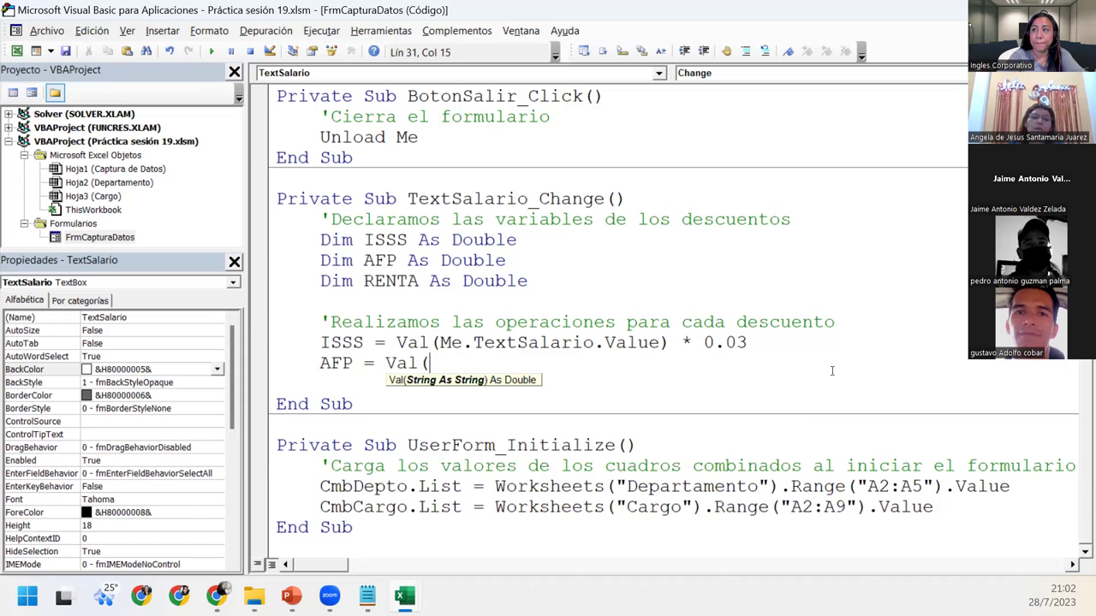
{"action": "type", "text": "ME.TEX"}
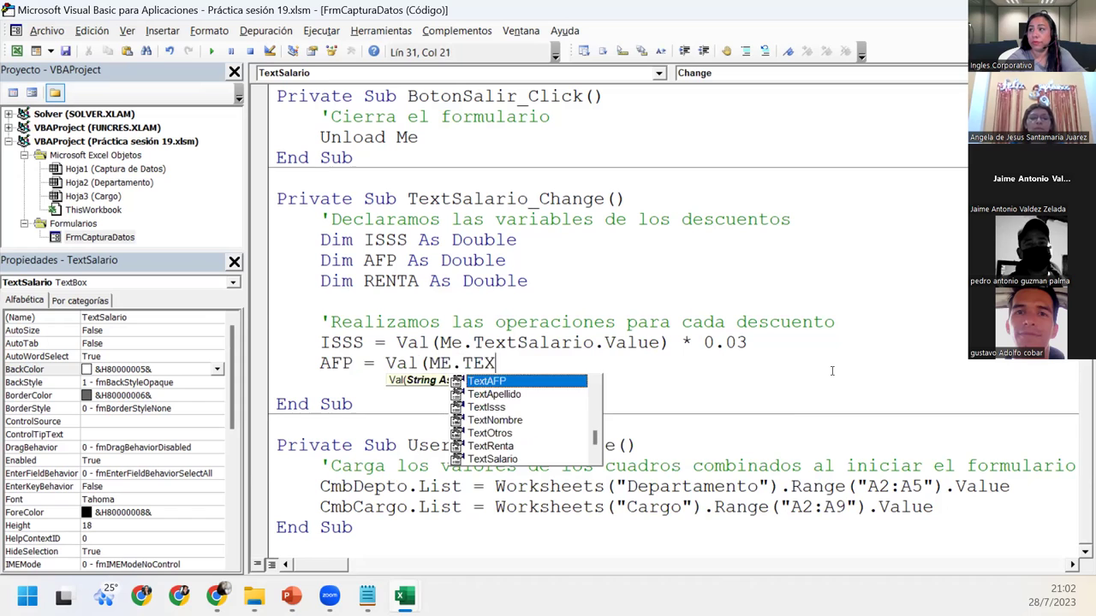
{"action": "key", "text": "Down"}
{"action": "key", "text": "Down"}
{"action": "key", "text": "Down"}
{"action": "key", "text": "Down"}
{"action": "key", "text": "Down"}
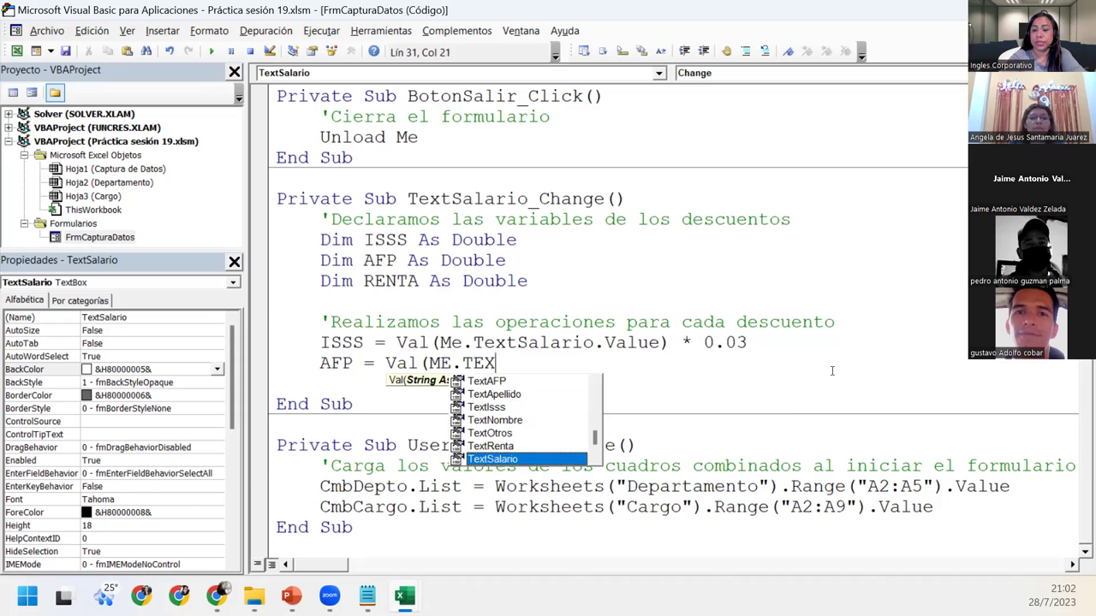
{"action": "type", "text": ".VALUE"}
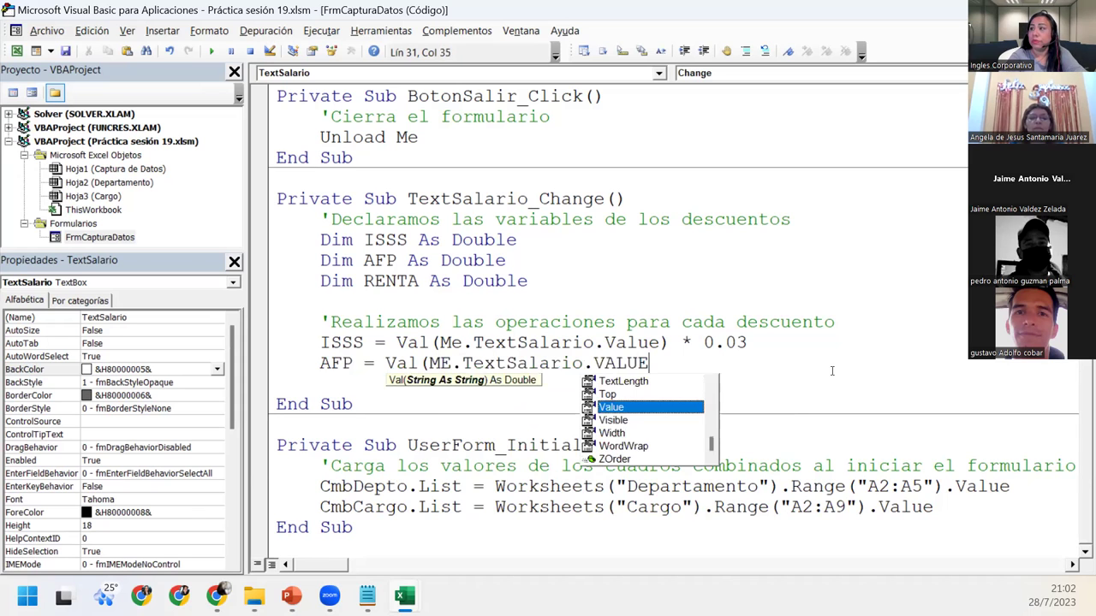
{"action": "key", "text": "Tab"}
{"action": "type", "text": ")"}
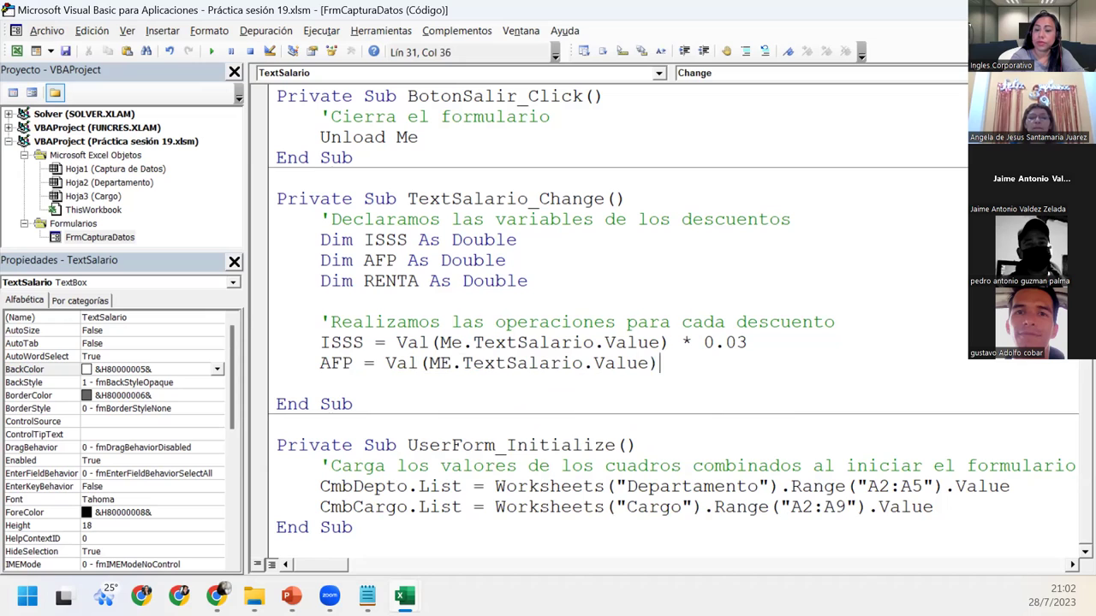
{"action": "type", "text": "*"}
{"action": "type", "text": " 0.06"}
{"action": "key", "text": "Return"}
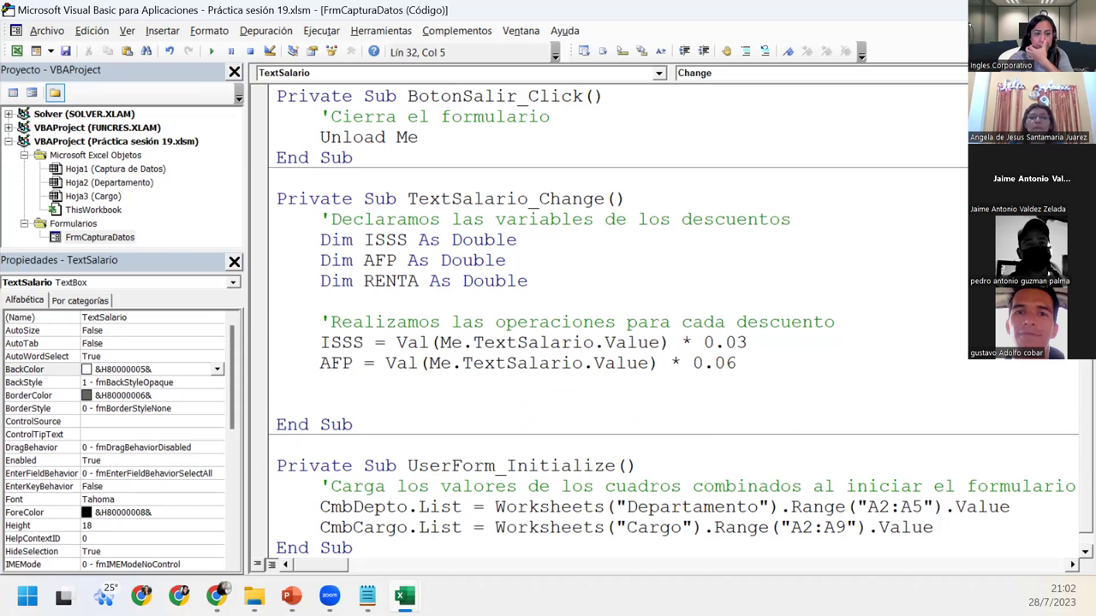
Step: Add RENTA = Val(Me.TextSalario.Value) * 0.1 on the following line
{"action": "key", "text": "ctrl+space"}
{"action": "type", "text": "RENTA ="}
{"action": "key", "text": "ctrl+space"}
{"action": "type", "text": "VAL"}
{"action": "key", "text": "Tab"}
{"action": "type", "text": "(me.tex"}
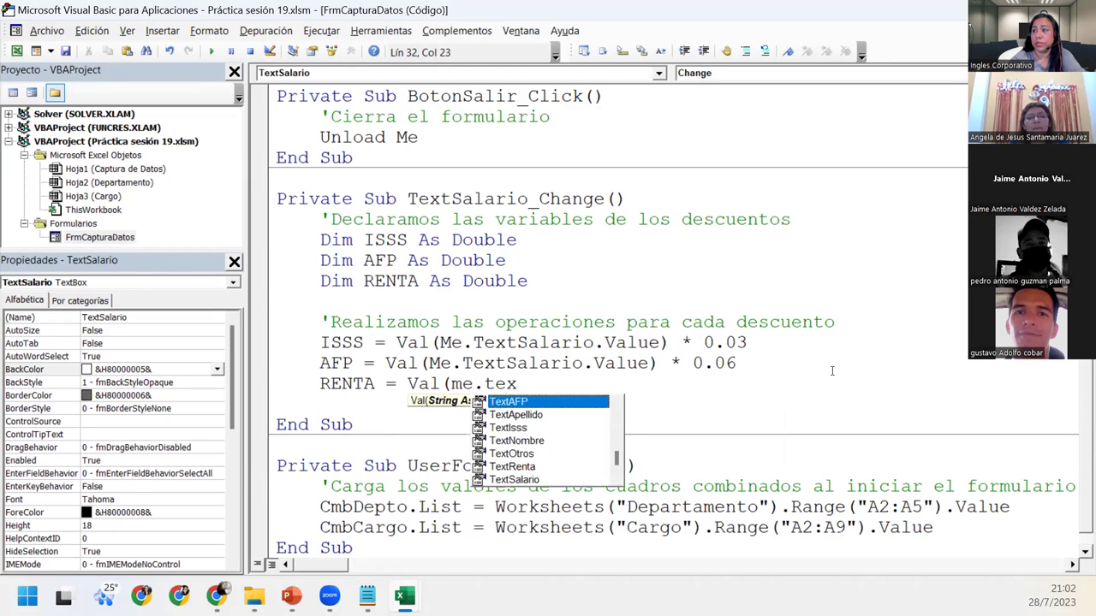
{"action": "key", "text": "Down"}
{"action": "key", "text": "Down"}
{"action": "key", "text": "Down"}
{"action": "key", "text": "Down"}
{"action": "key", "text": "Down"}
{"action": "key", "text": "Down"}
{"action": "type", "text": "."}
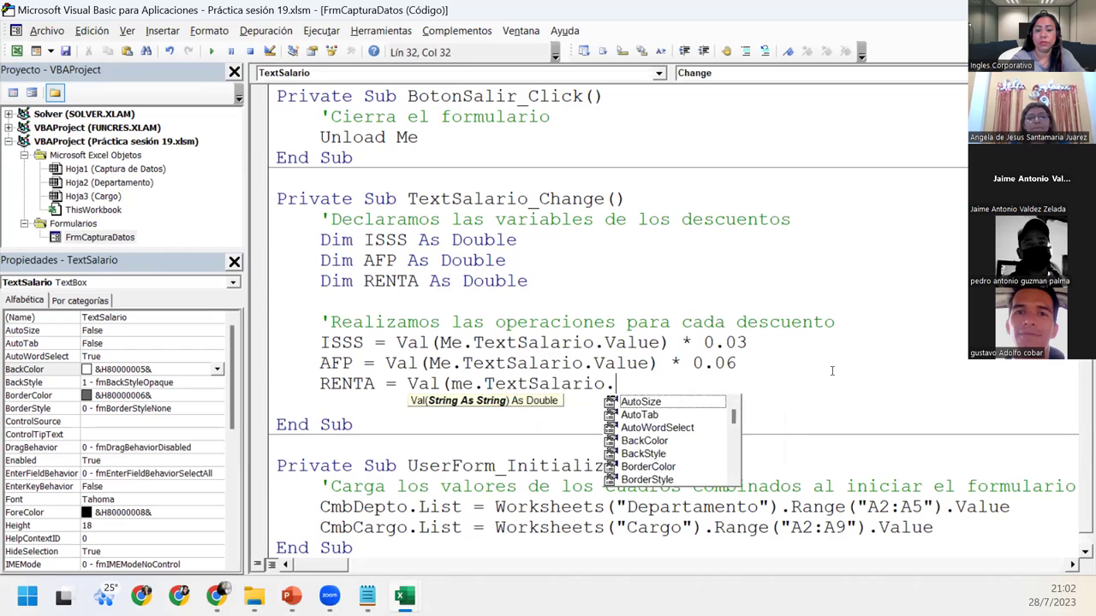
{"action": "type", "text": "valu"}
{"action": "key", "text": "Tab"}
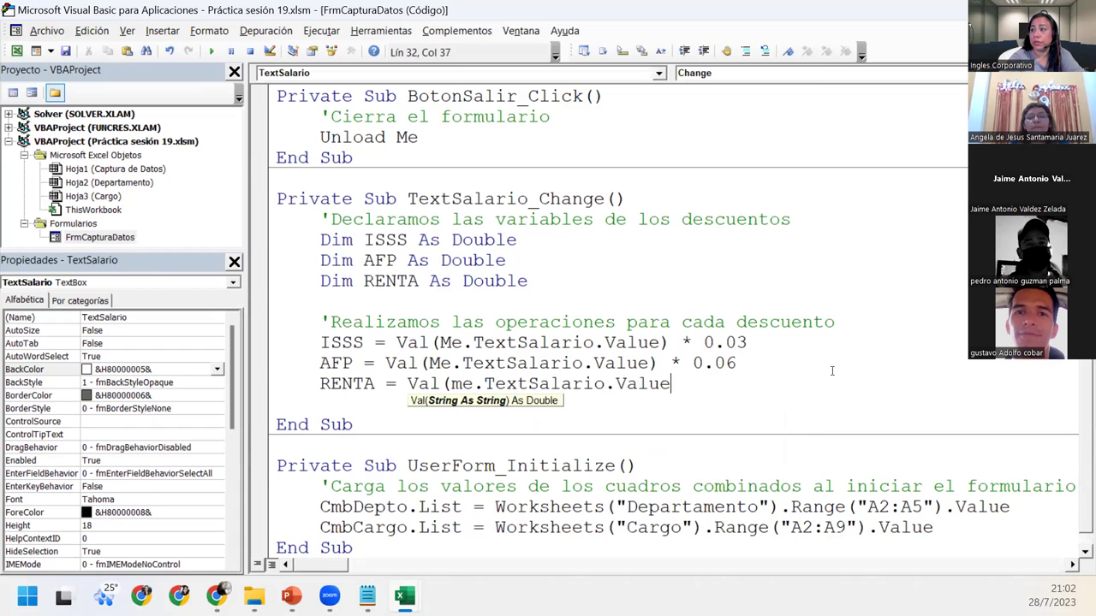
{"action": "type", "text": ") +"}
{"action": "key", "text": "BackSpace"}
{"action": "type", "text": "*"}
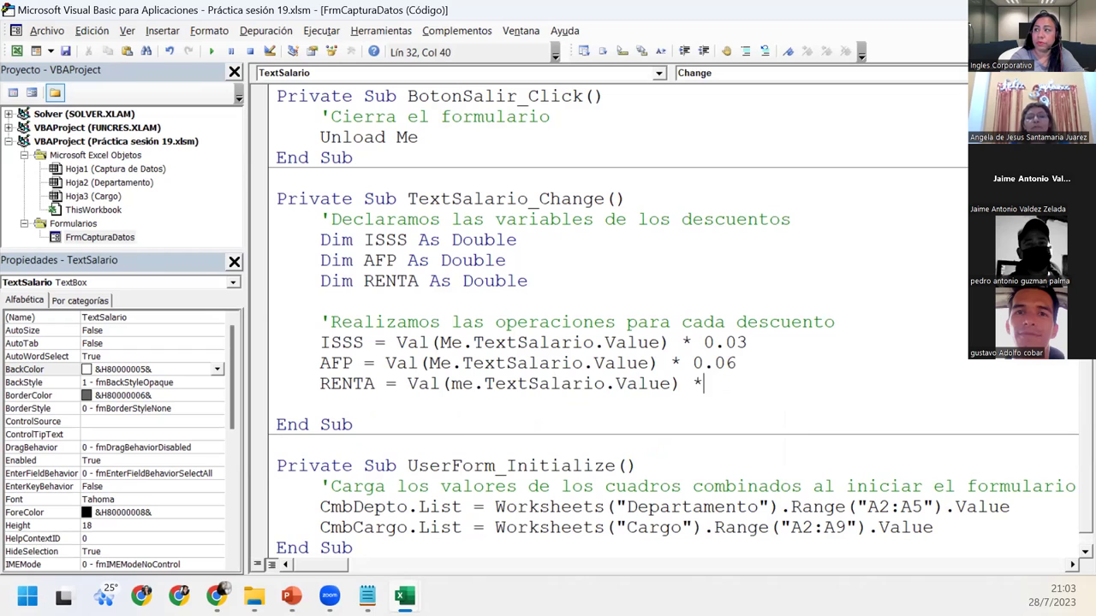
{"action": "type", "text": " 0.1"}
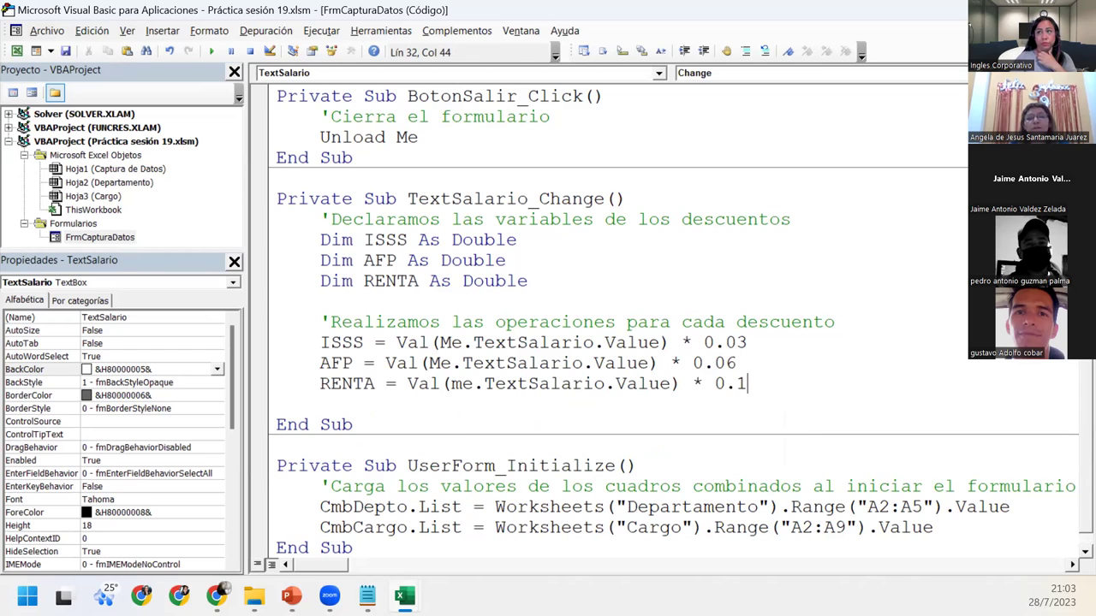
{"action": "key", "text": "Return"}
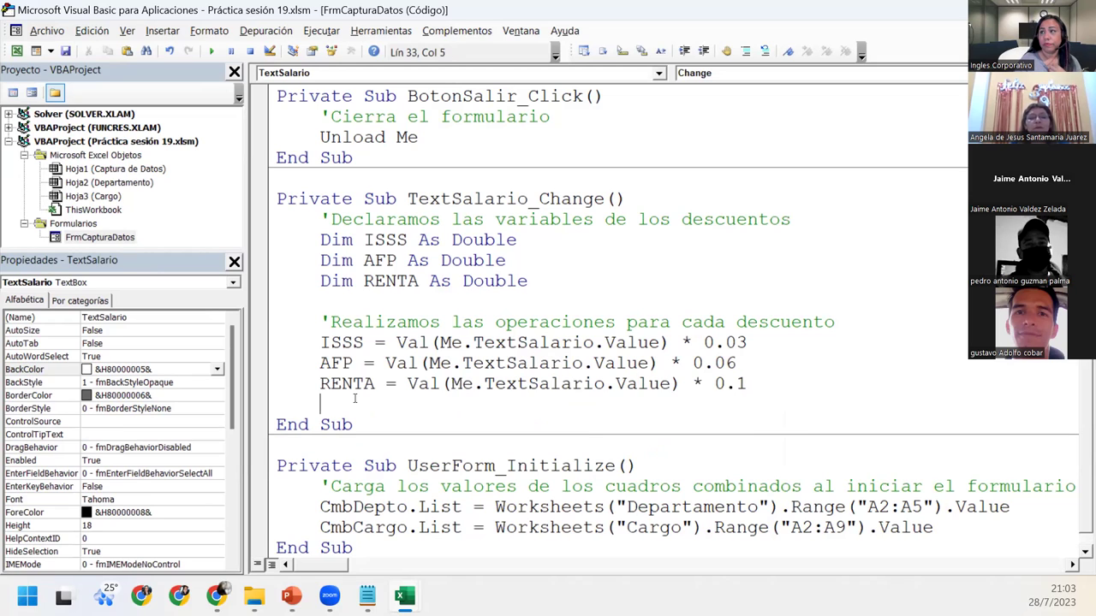
{"action": "left_click", "coordinate": [857, 381]}
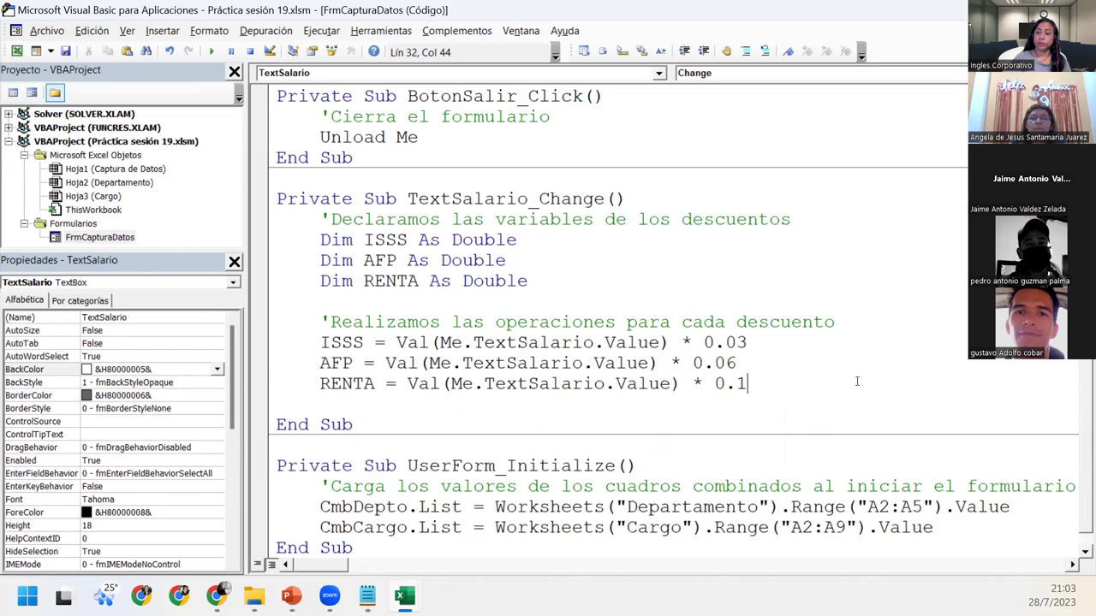
Step: Insert blank lines between the RENTA calculation and End Sub
{"action": "key", "text": "Return"}
{"action": "key", "text": "Return"}
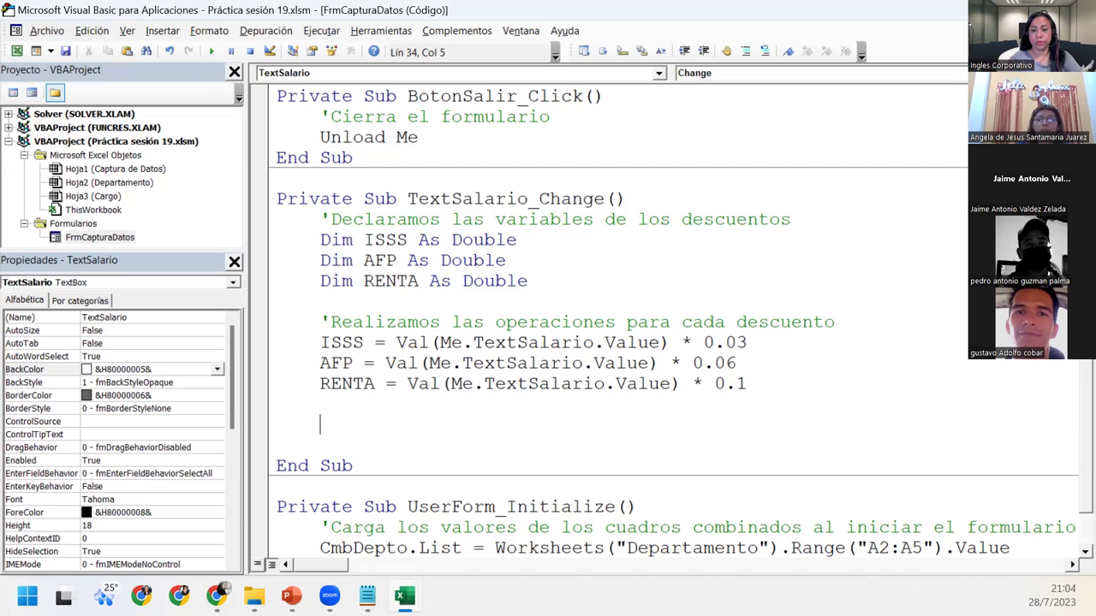
Step: Add the comment 'Asigna el valor a los cuadros de texto correspondientes'
{"action": "type", "text": "'Asigna el valor "}
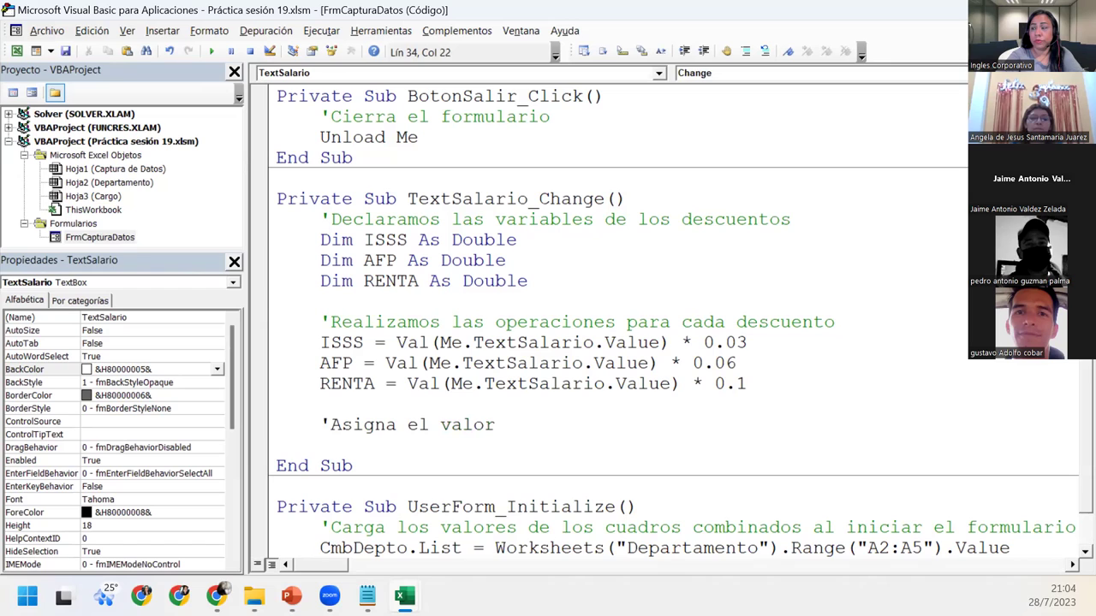
{"action": "type", "text": "a los cuadros de texto correspondientes"}
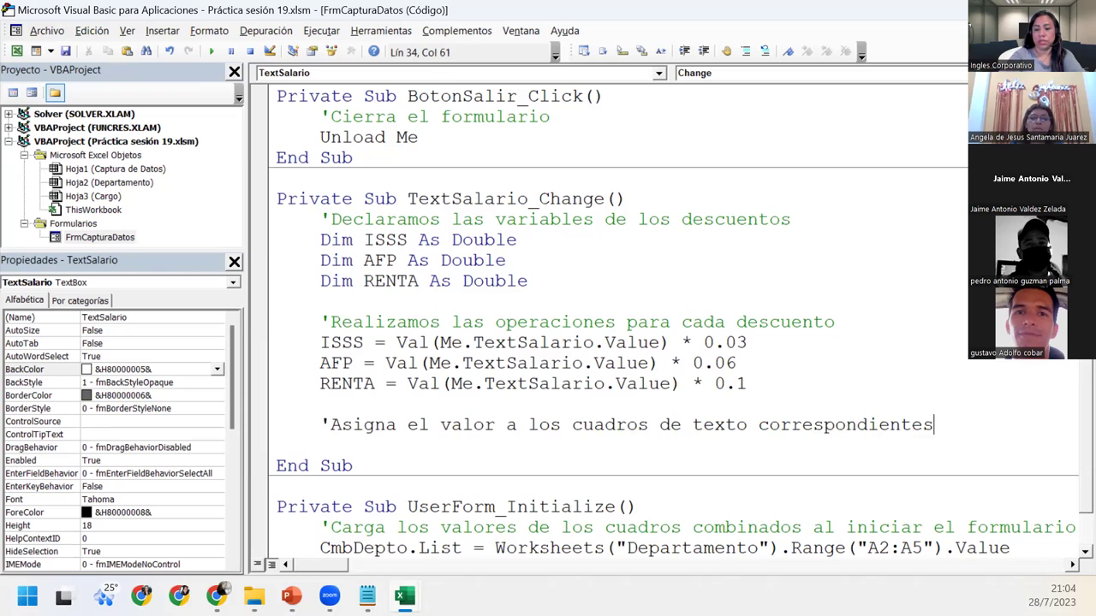
{"action": "key", "text": "Return"}
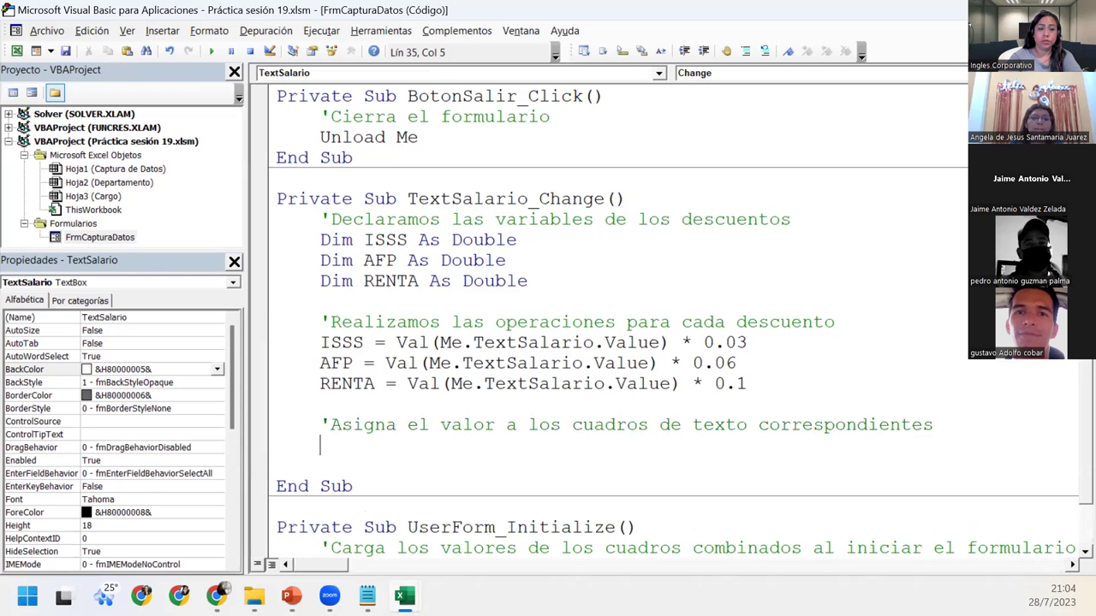
Step: Write the lines Me.TextIsss.Text = ISSS and Me.TextAFP.Text = AFP
{"action": "type", "text": "me.tex"}
{"action": "left_click", "coordinate": [376, 489]}
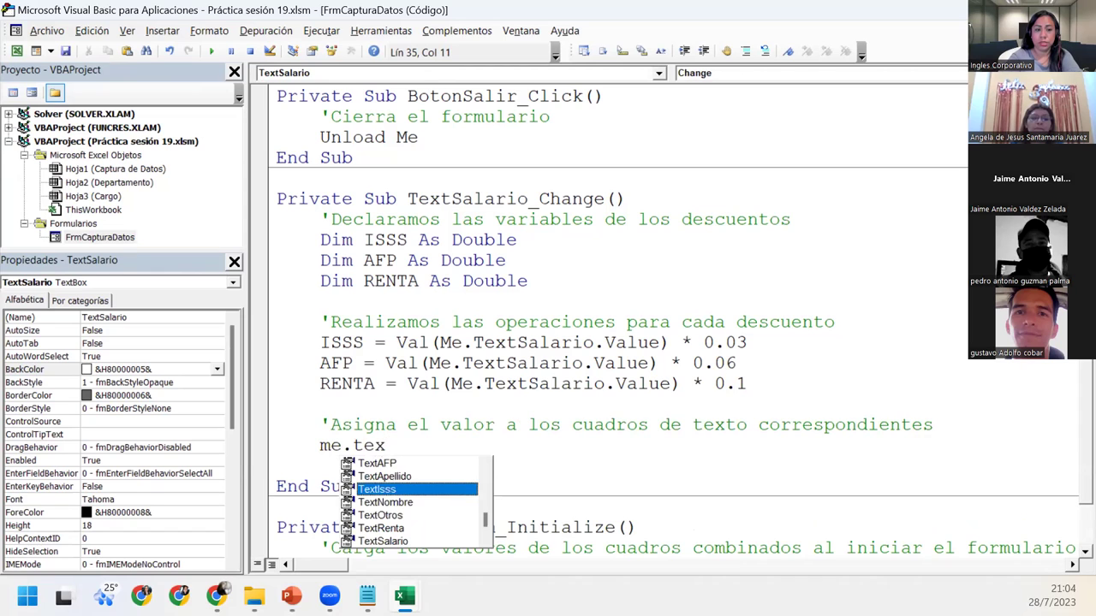
{"action": "type", "text": ".tex "}
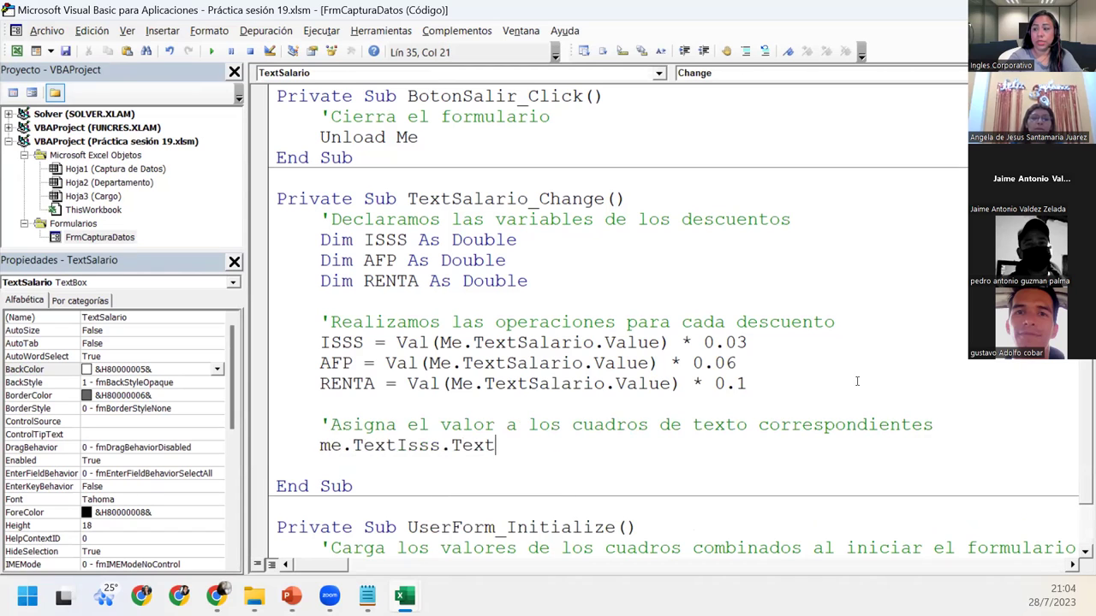
{"action": "type", "text": "= ISSS"}
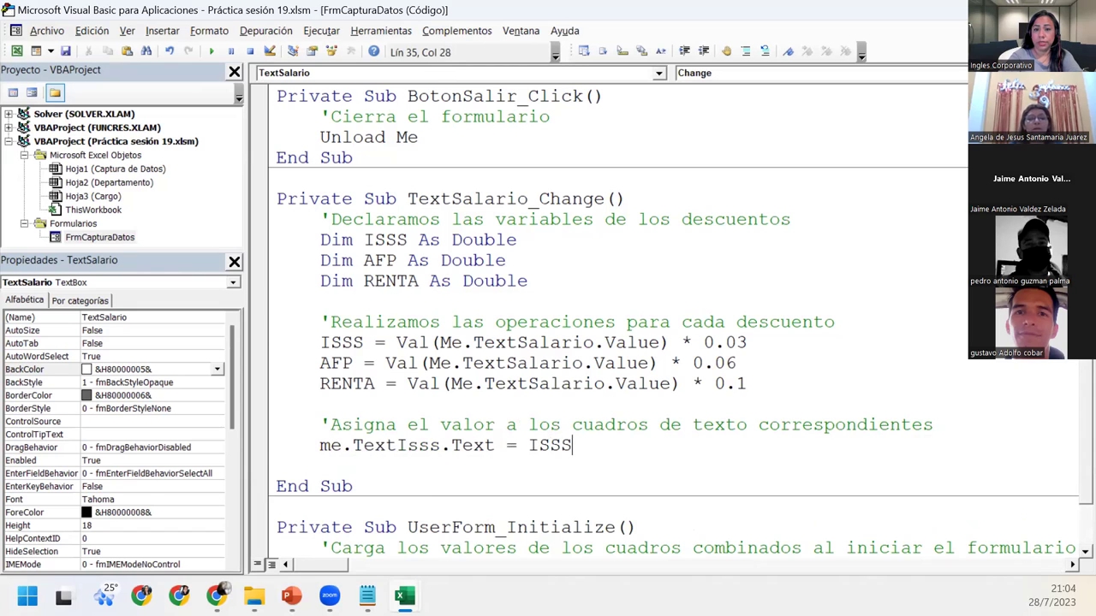
{"action": "key", "text": "Return"}
{"action": "type", "text": "M"}
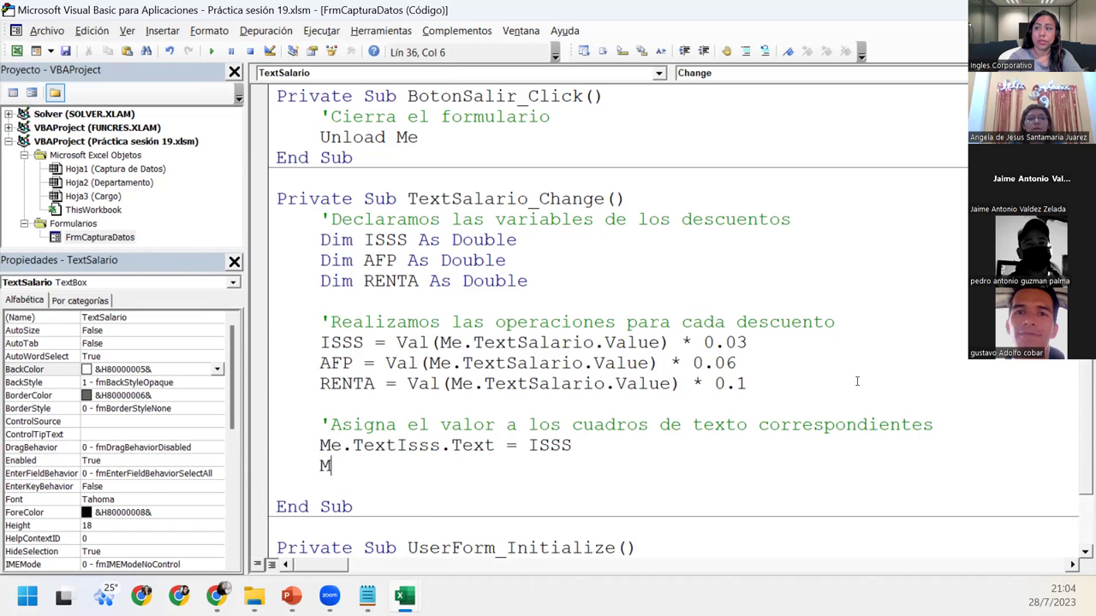
{"action": "type", "text": "E.TEX"}
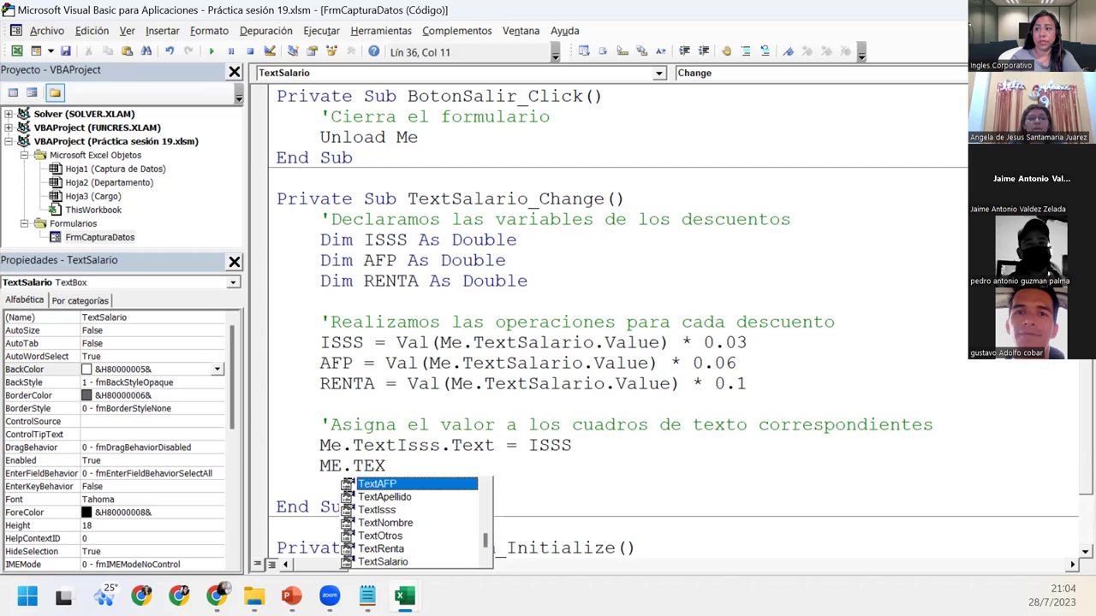
{"action": "key", "text": "Tab"}
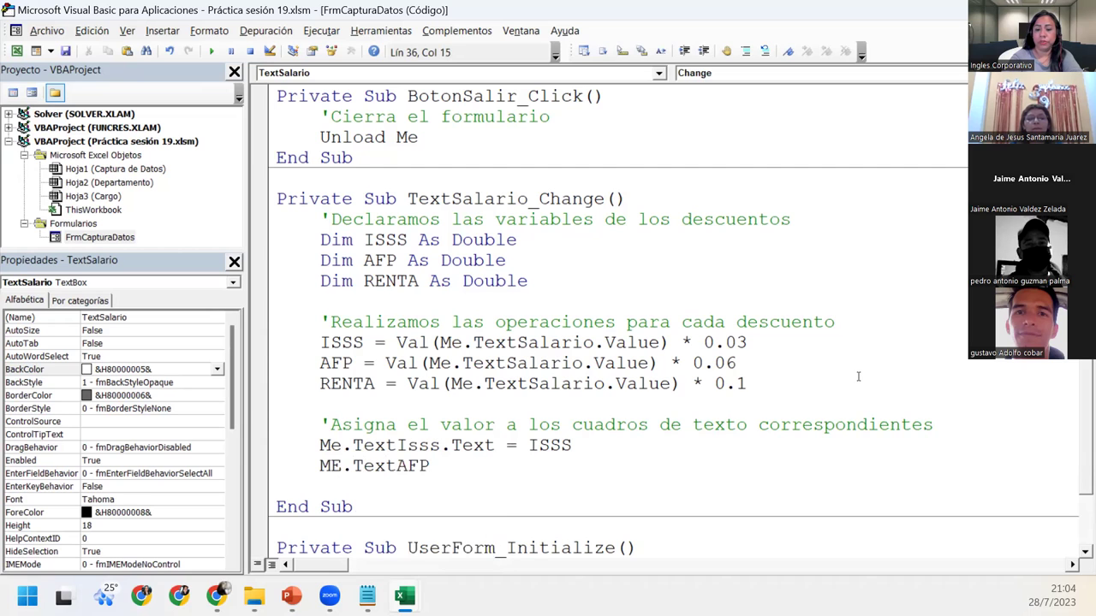
{"action": "type", "text": ".TE"}
{"action": "key", "text": "Tab"}
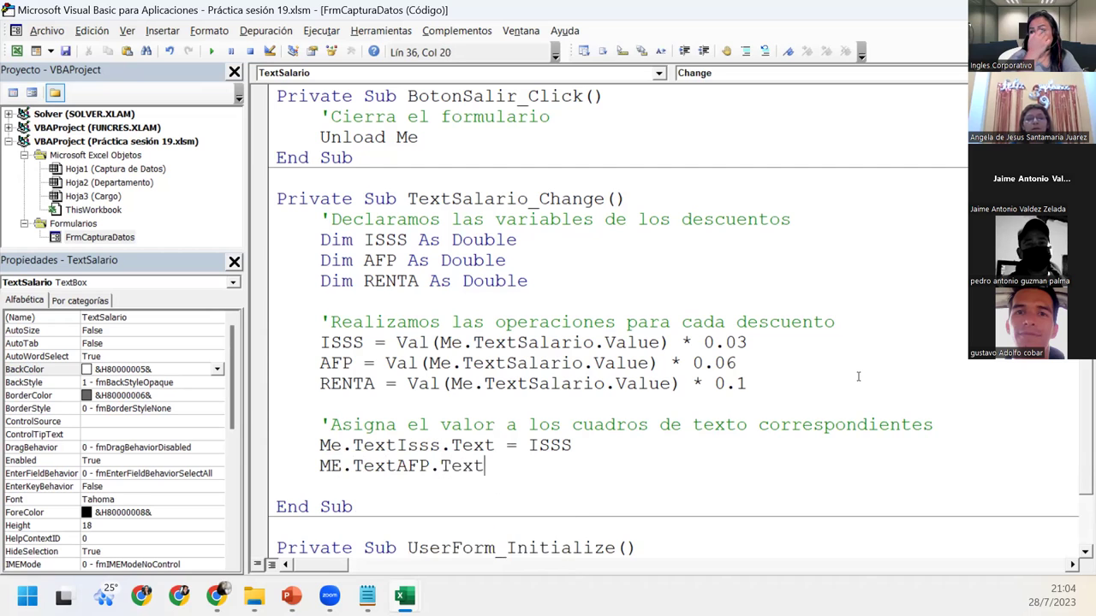
{"action": "type", "text": "= "}
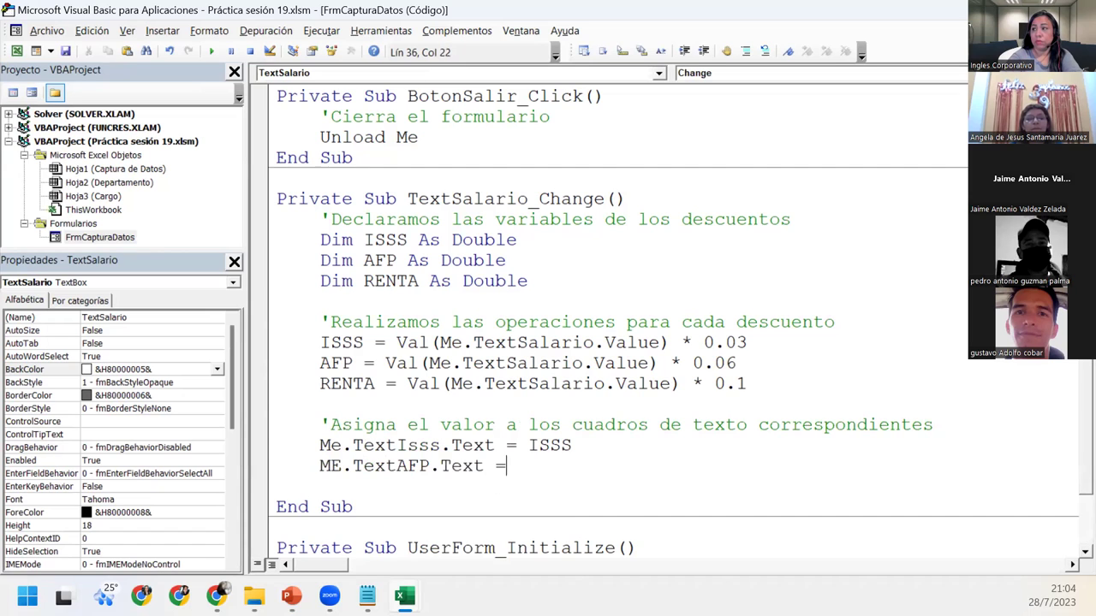
{"action": "type", "text": "afp"}
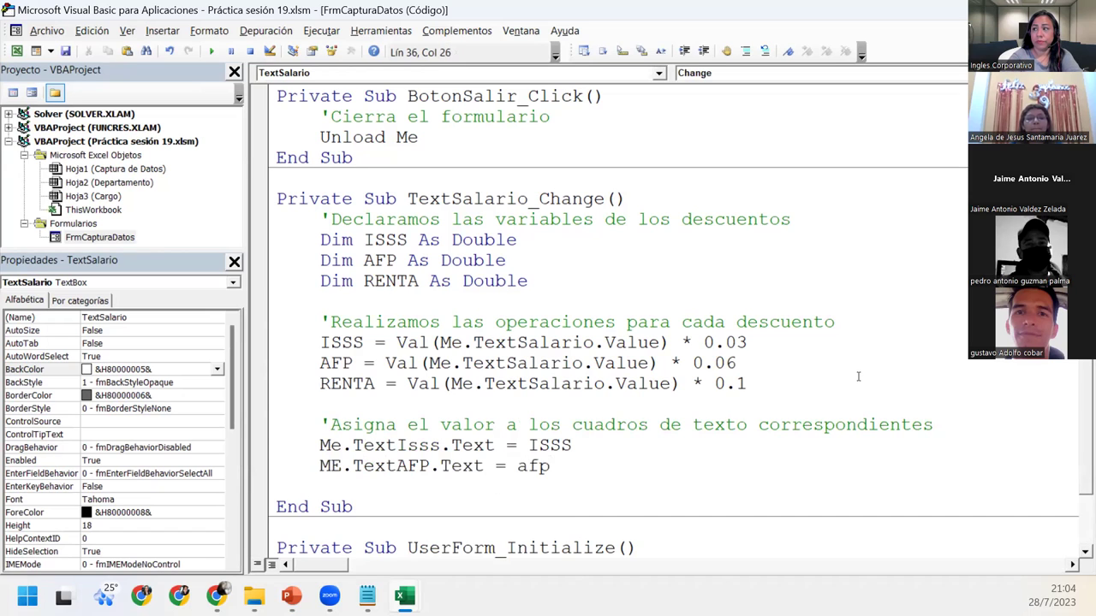
{"action": "key", "text": "Return"}
Step: Add the line Me.TextRenta.Text = RENTA
{"action": "type", "text": "me.tex"}
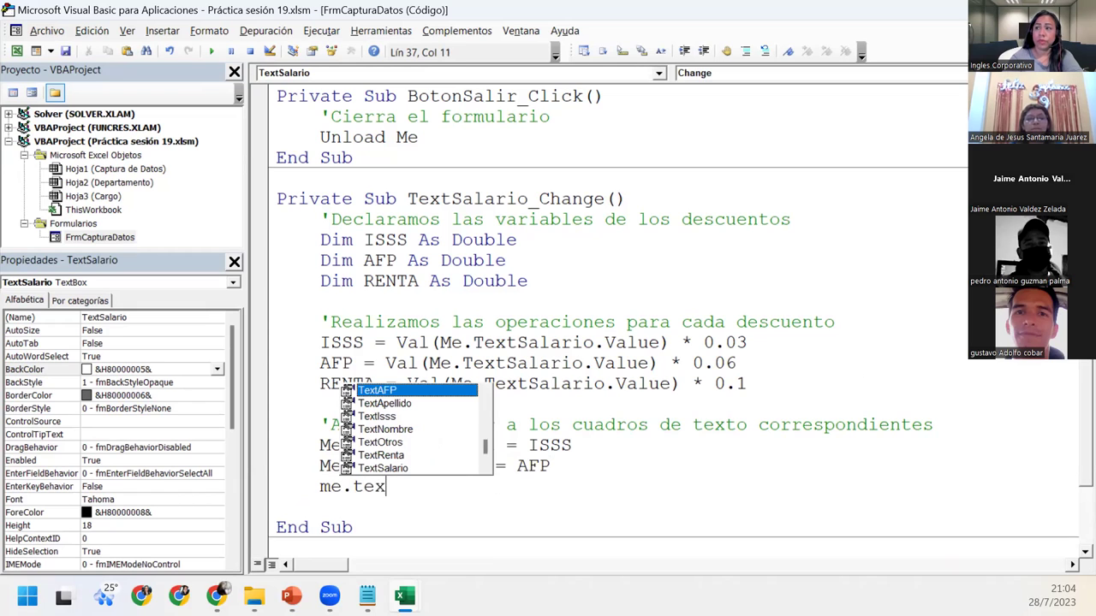
{"action": "key", "text": "Down"}
{"action": "key", "text": "Down"}
{"action": "key", "text": "Down"}
{"action": "key", "text": "Down"}
{"action": "key", "text": "Down"}
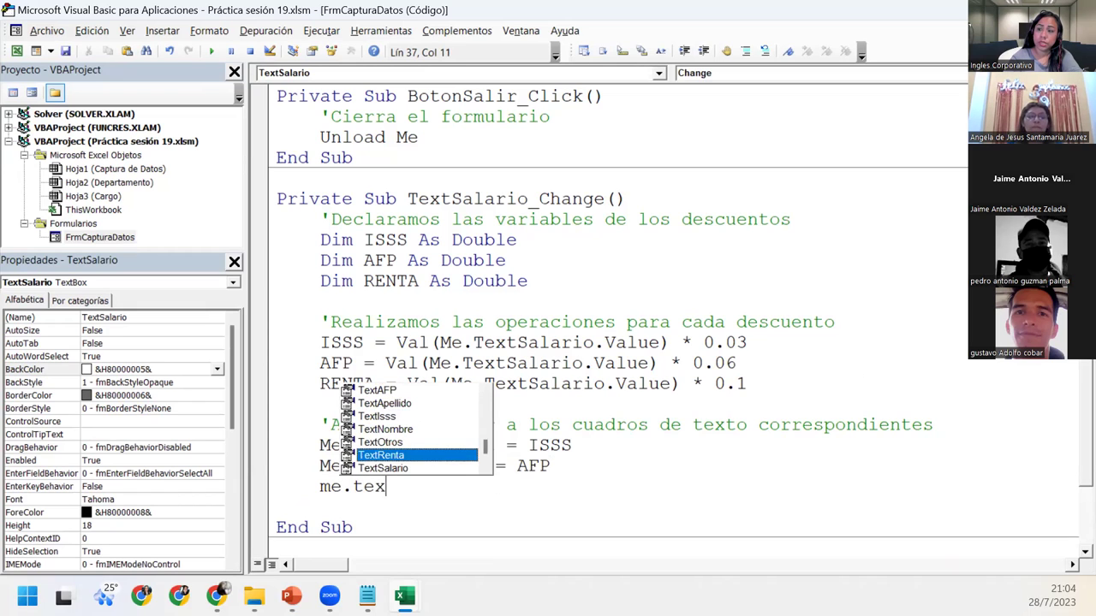
{"action": "type", "text": ".te"}
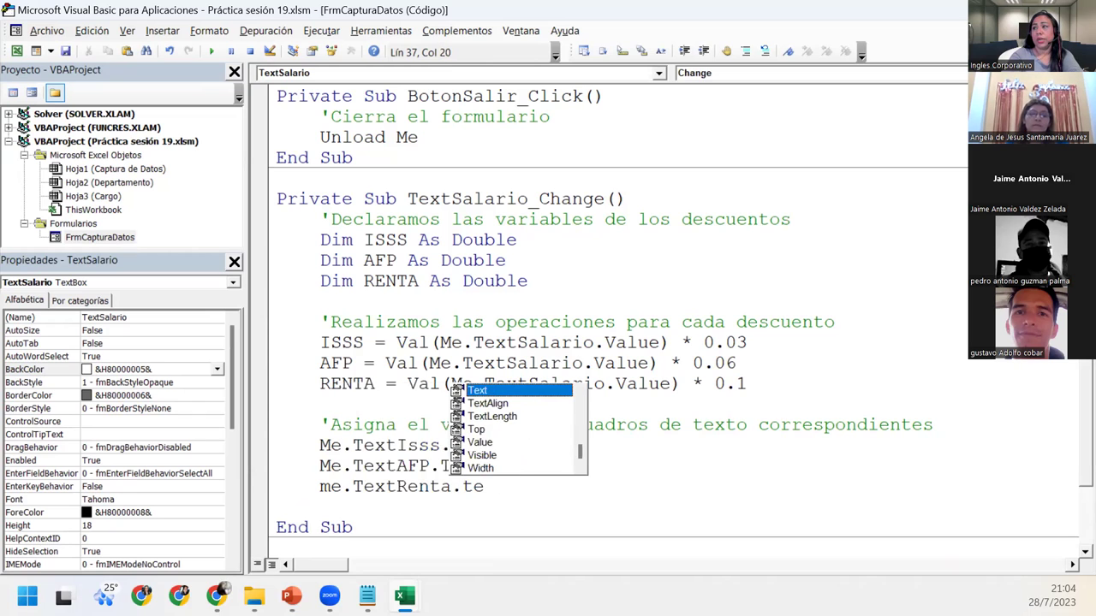
{"action": "key", "text": "Tab"}
{"action": "type", "text": "= TRE"}
{"action": "key", "text": "BackSpace"}
{"action": "key", "text": "BackSpace"}
{"action": "key", "text": "BackSpace"}
{"action": "type", "text": "RENTA"}
{"action": "key", "text": "Return"}
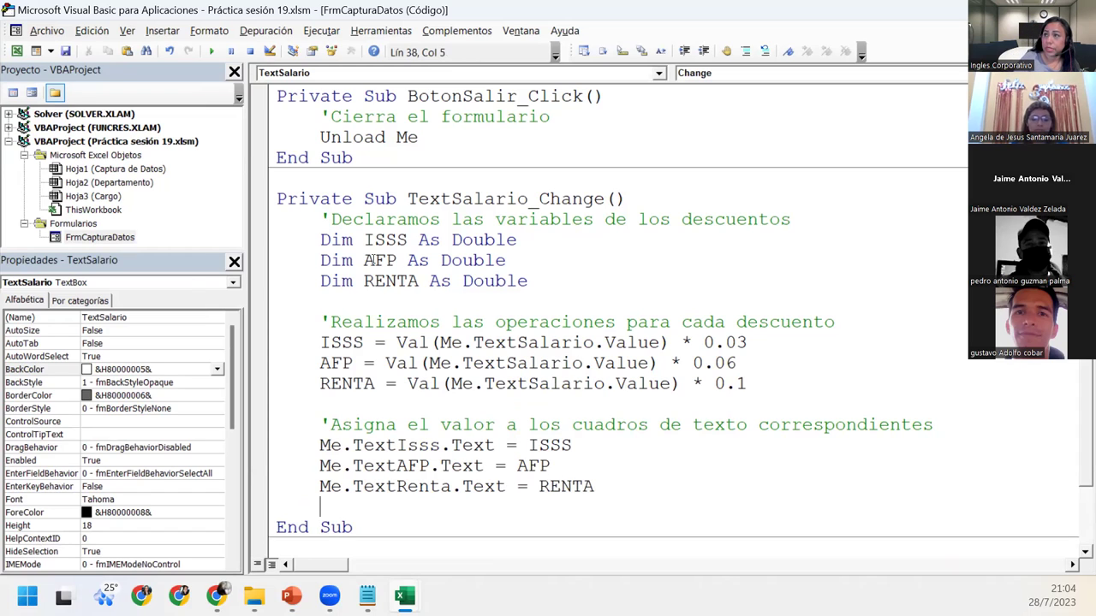
Step: Review the Dim, deduction calculation and text box assignment blocks, then run the form
{"action": "left_click_drag", "start_coordinate": [313, 233], "coordinate": [556, 294]}
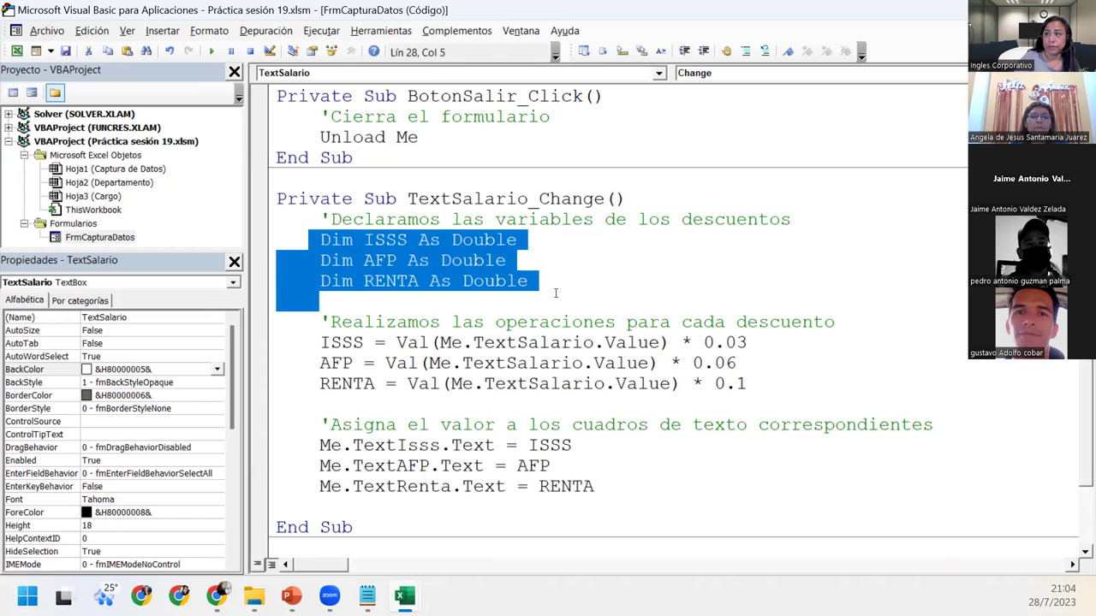
{"action": "left_click", "coordinate": [476, 343]}
{"action": "mouse_move", "coordinate": [320, 343]}
{"action": "left_mouse_down"}
{"action": "mouse_move", "coordinate": [736, 363]}
{"action": "mouse_move", "coordinate": [778, 381]}
{"action": "left_mouse_up"}
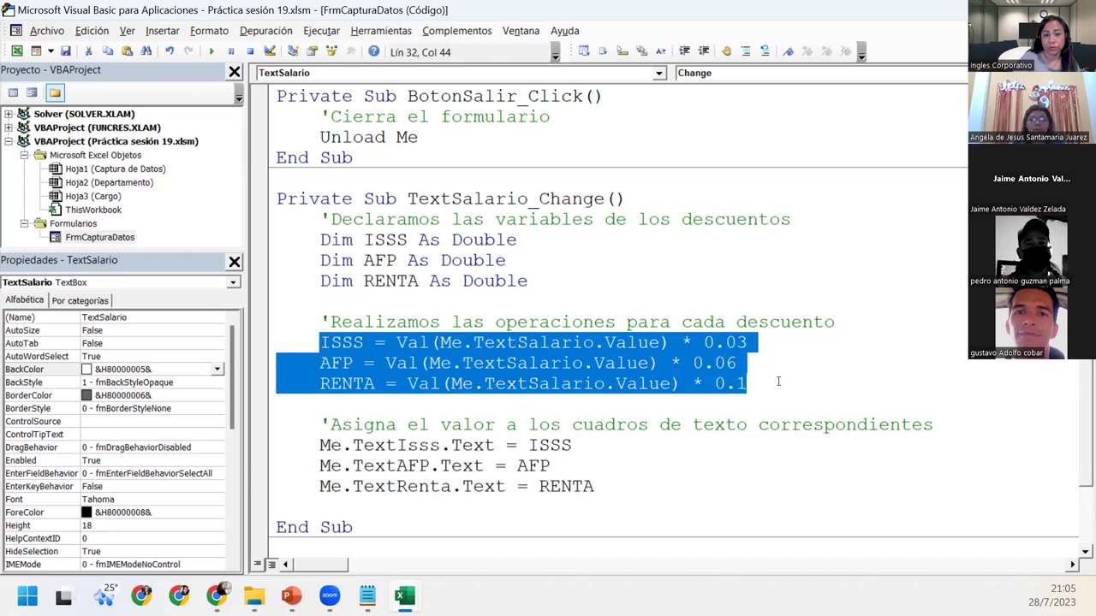
{"action": "left_click", "coordinate": [377, 447]}
{"action": "left_click_drag", "start_coordinate": [320, 446], "coordinate": [396, 445]}
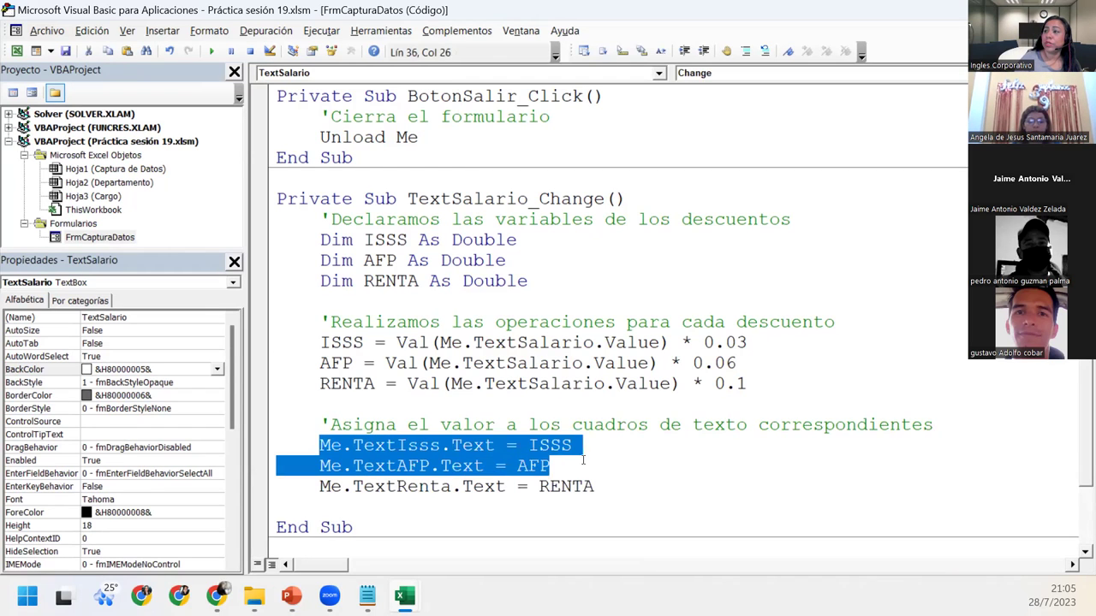
{"action": "left_click_drag", "start_coordinate": [278, 446], "coordinate": [623, 485]}
{"action": "left_click", "coordinate": [626, 484]}
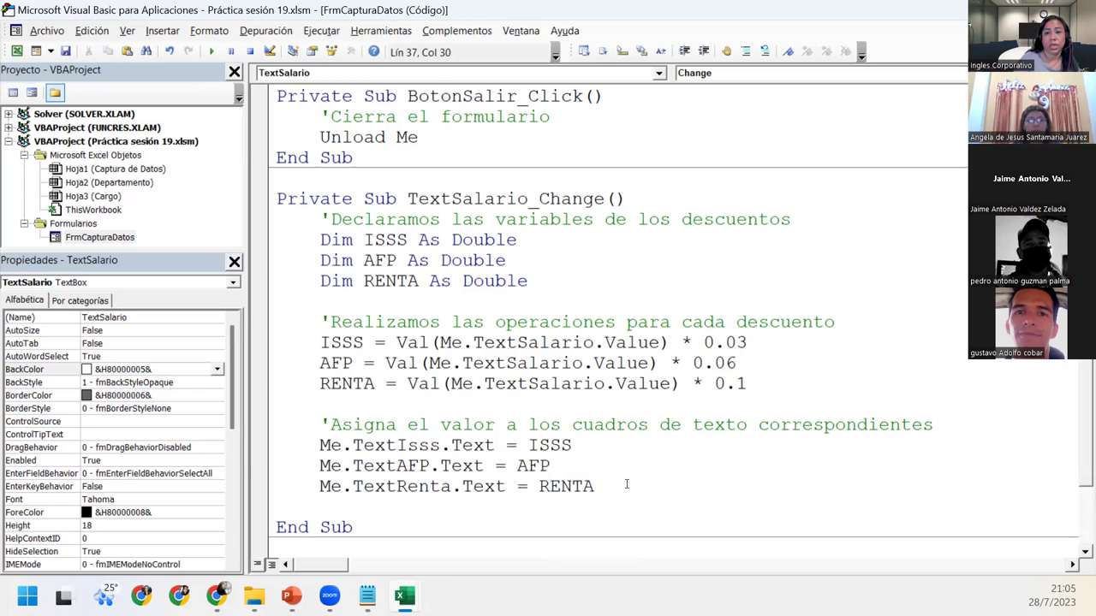
{"action": "left_click", "coordinate": [211, 51]}
Step: Enter salary 100, confirm ISSS 3, AFP 6, RENTA 10, then clear and close the form
{"action": "left_click", "coordinate": [529, 209]}
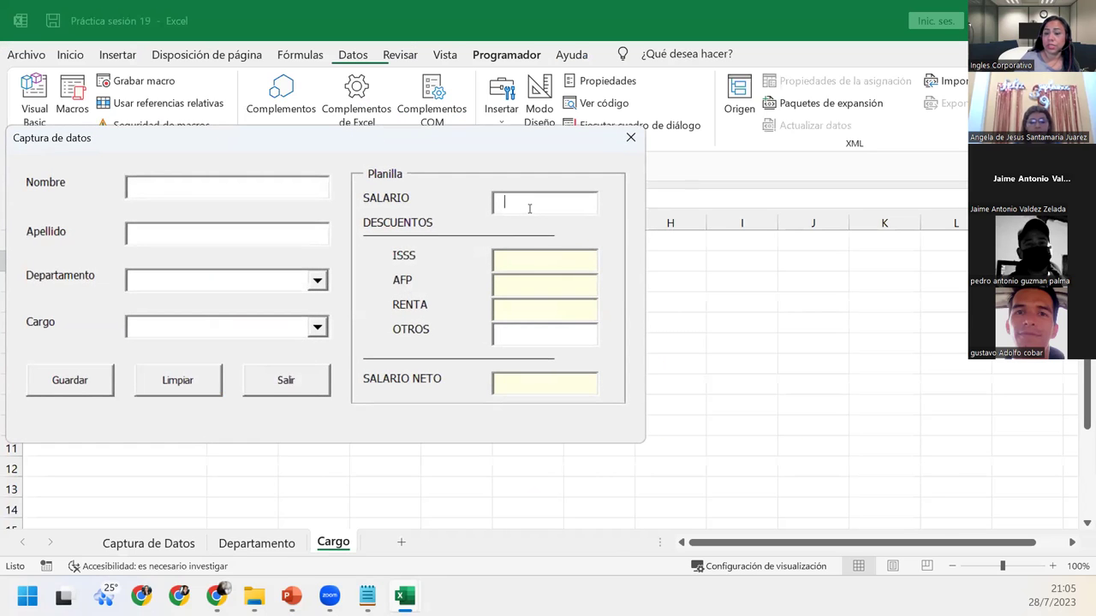
{"action": "type", "text": "100"}
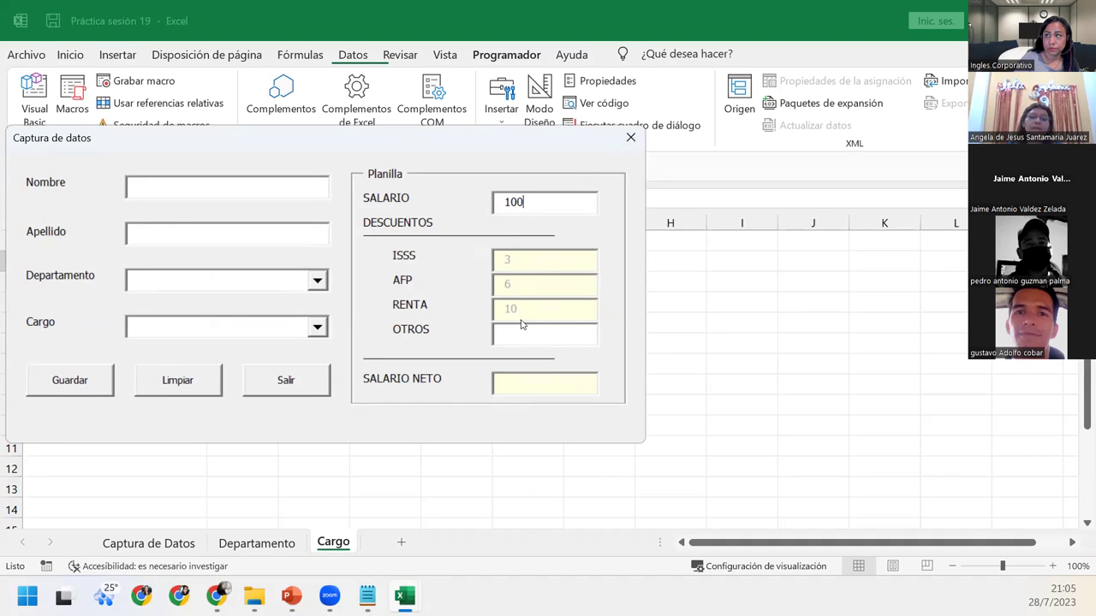
{"action": "left_click", "coordinate": [174, 382]}
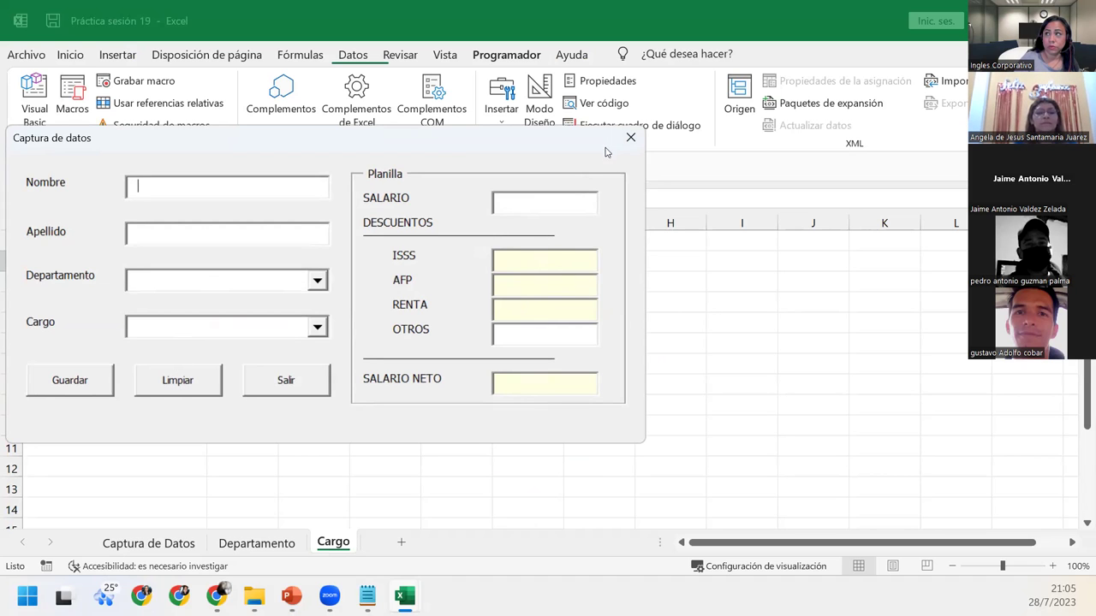
{"action": "left_click", "coordinate": [630, 140]}
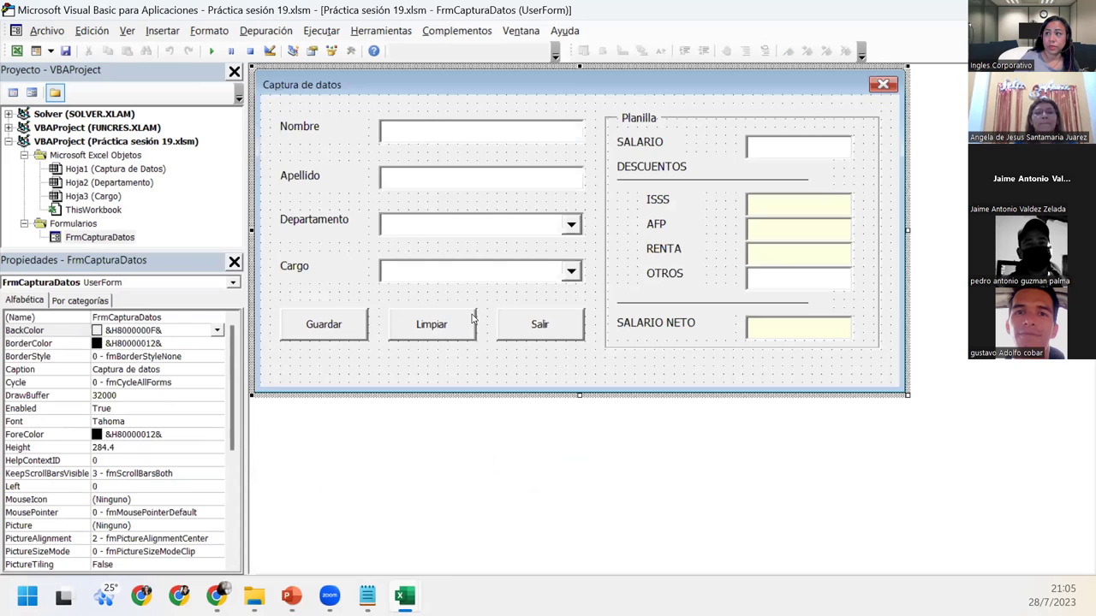
Step: Open the SALARIO box's Change event code to review it, then return to the editor
{"action": "left_click", "coordinate": [779, 156]}
{"action": "double_click", "coordinate": [779, 156]}
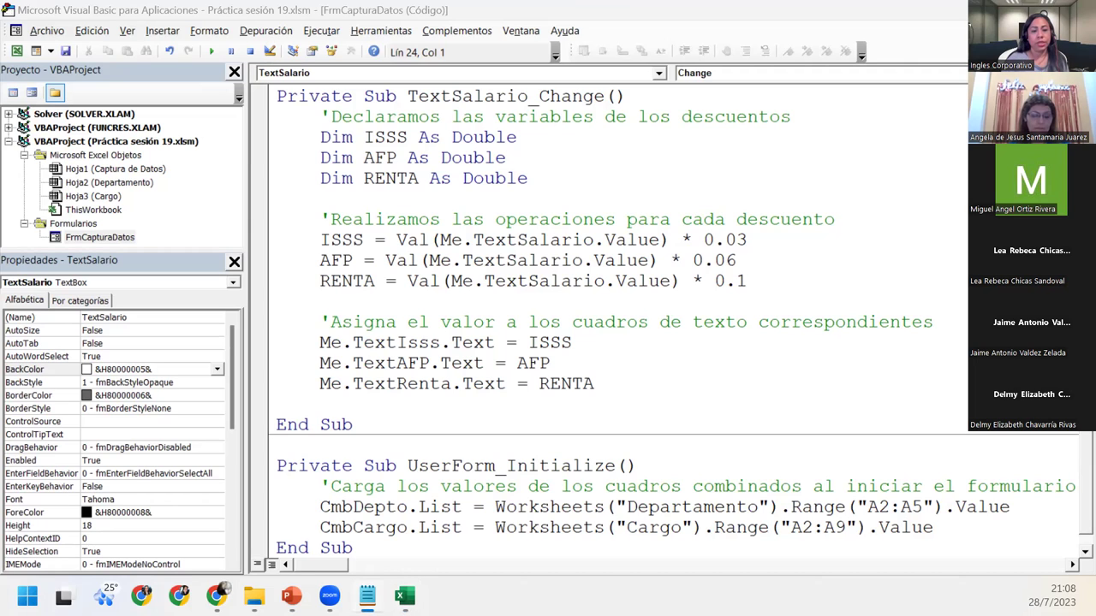
{"action": "key", "text": "alt+Tab"}
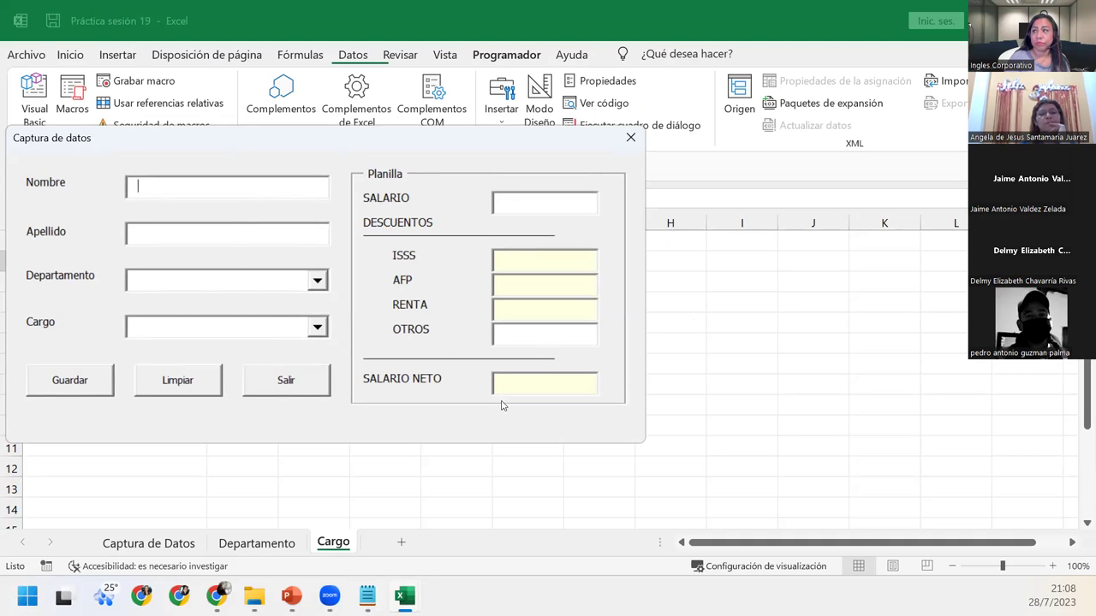
Step: Move the running form down to reveal the sheet, then close it
{"action": "left_click", "coordinate": [529, 337]}
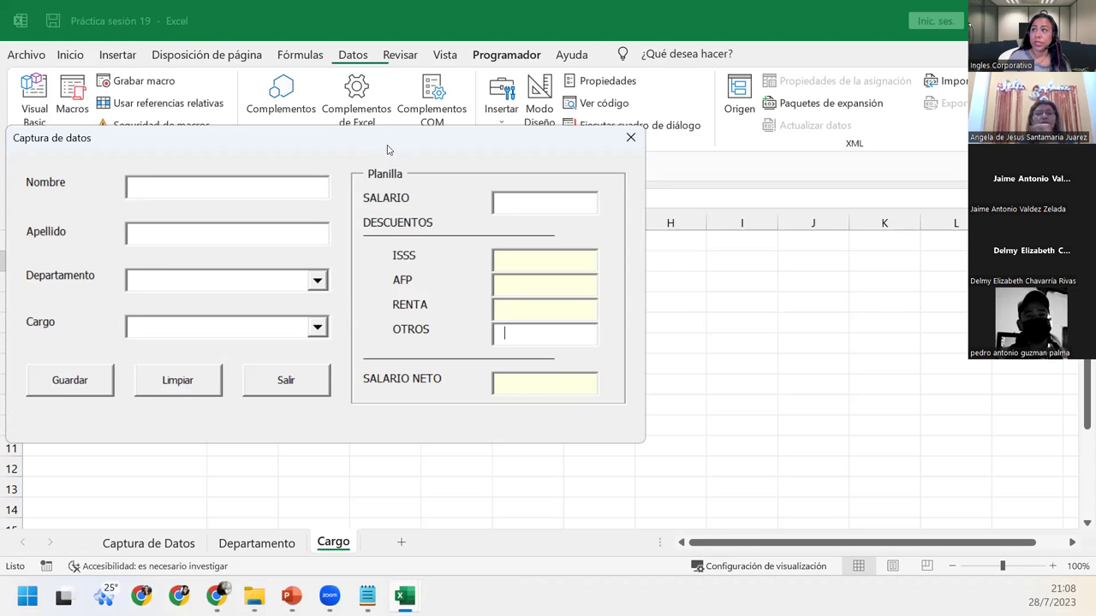
{"action": "left_click_drag", "start_coordinate": [387, 150], "coordinate": [417, 327]}
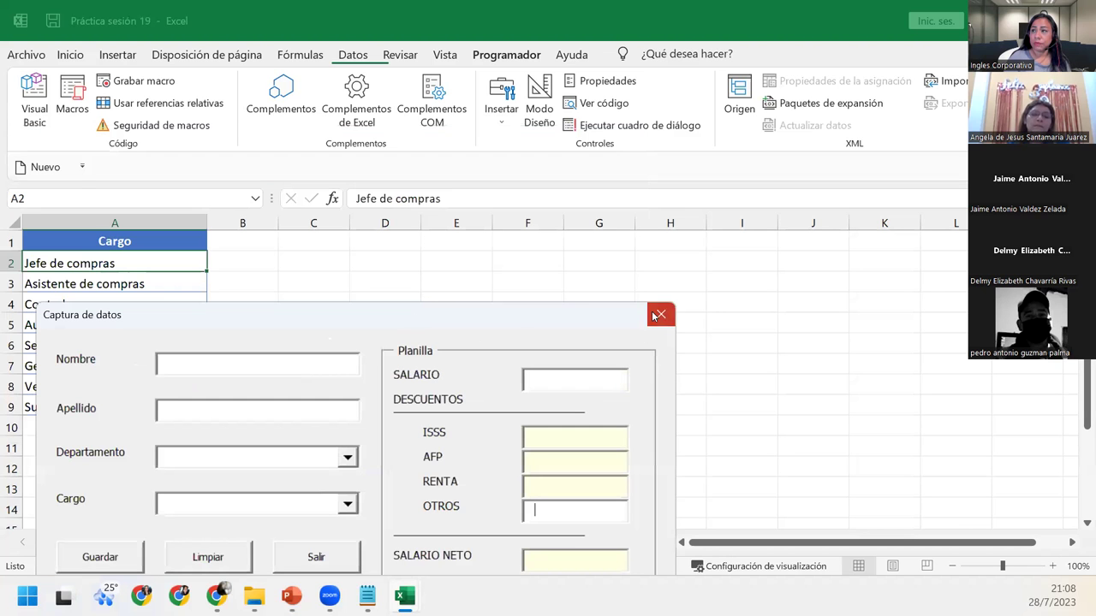
{"action": "left_click", "coordinate": [659, 316]}
Step: Bring Excel to the front on the Captura de Datos sheet
{"action": "mouse_move", "coordinate": [405, 595]}
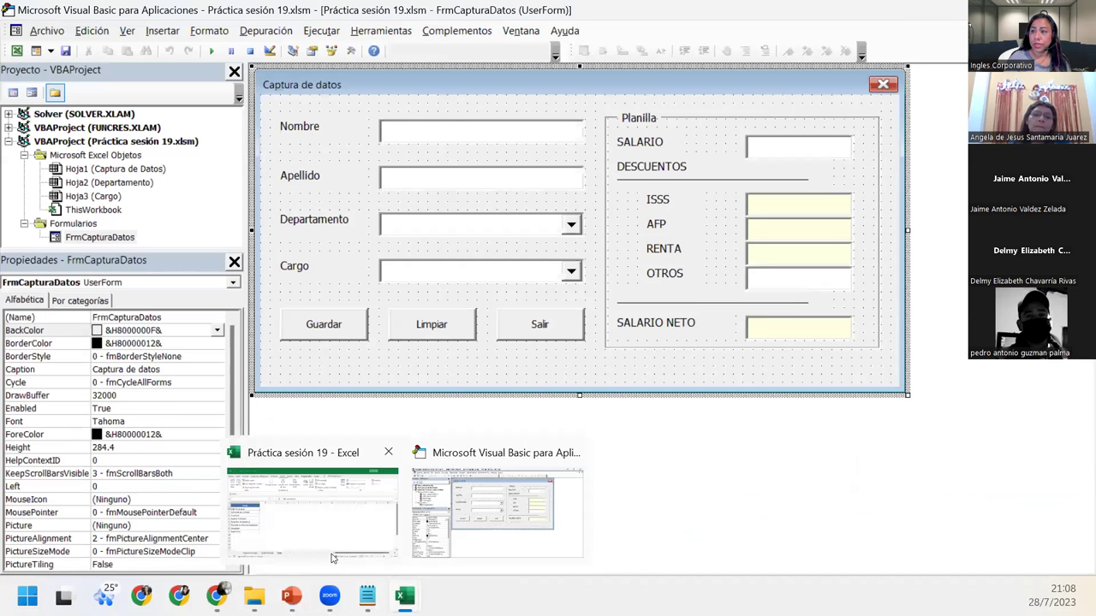
{"action": "left_click", "coordinate": [332, 558]}
{"action": "left_click", "coordinate": [120, 543]}
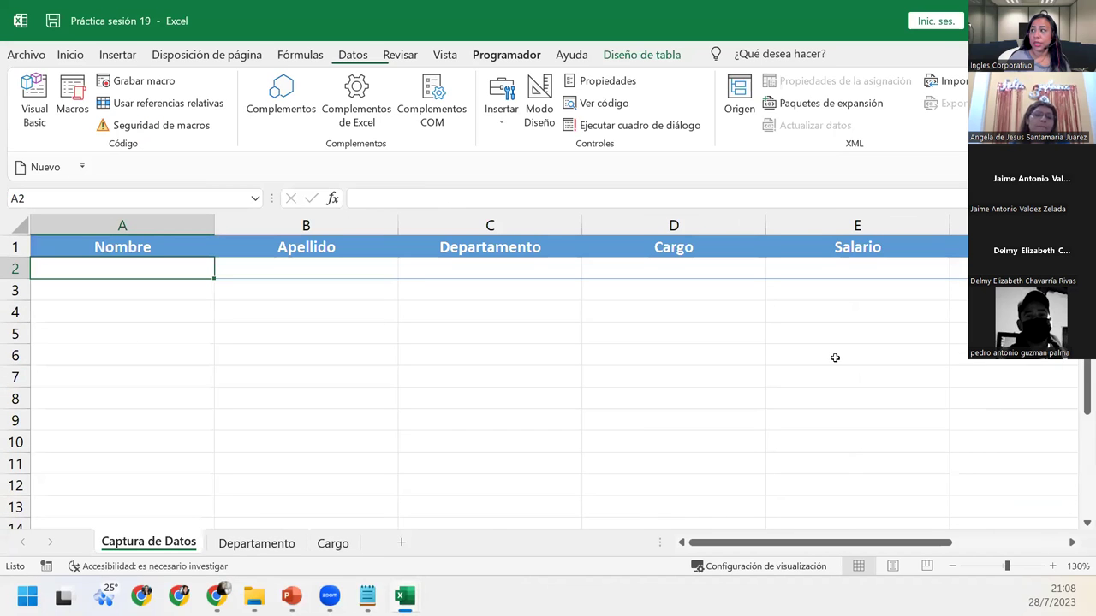
Step: Zoom the sheet to 80% then 90% to view all header columns, then return to the form designer
{"action": "left_click", "coordinate": [952, 567]}
{"action": "left_click", "coordinate": [952, 567]}
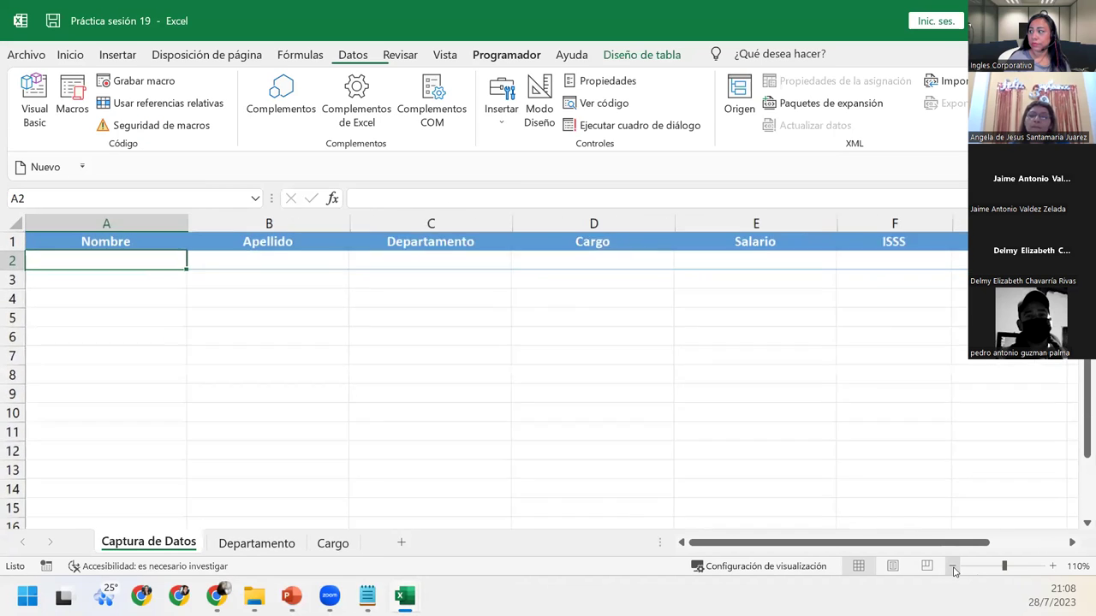
{"action": "left_click", "coordinate": [953, 567]}
{"action": "left_click", "coordinate": [953, 567]}
{"action": "left_click", "coordinate": [953, 567]}
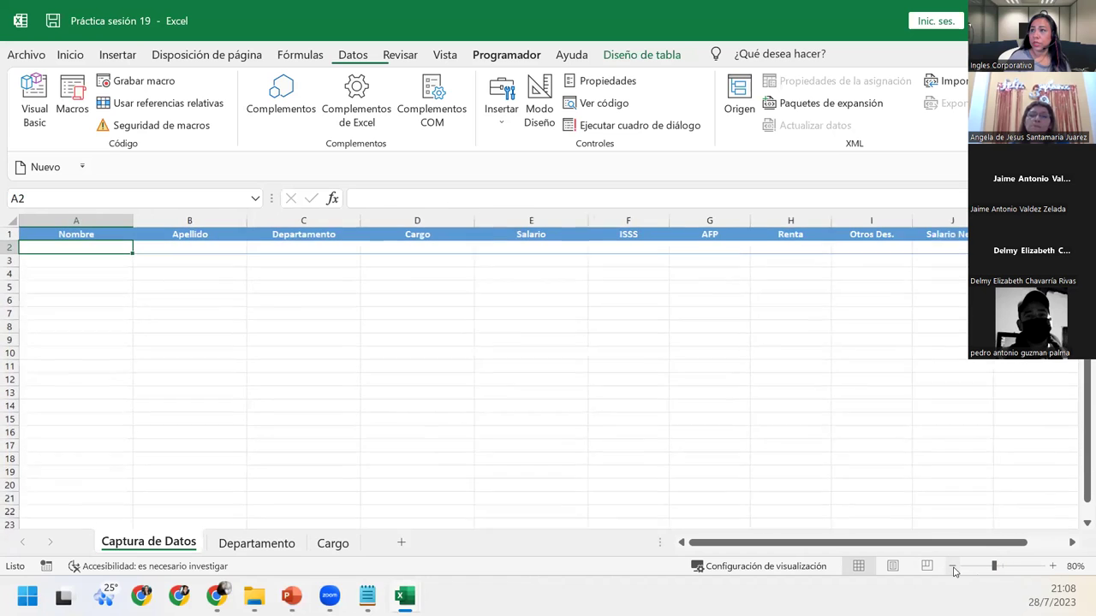
{"action": "left_click", "coordinate": [1052, 566]}
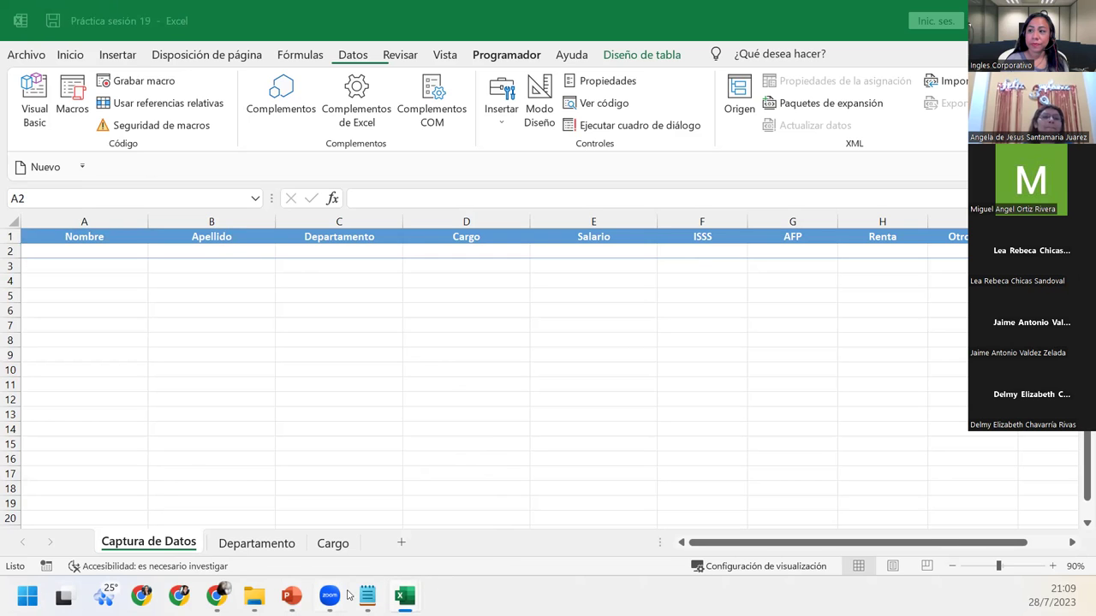
{"action": "mouse_move", "coordinate": [405, 596]}
{"action": "left_click", "coordinate": [447, 552]}
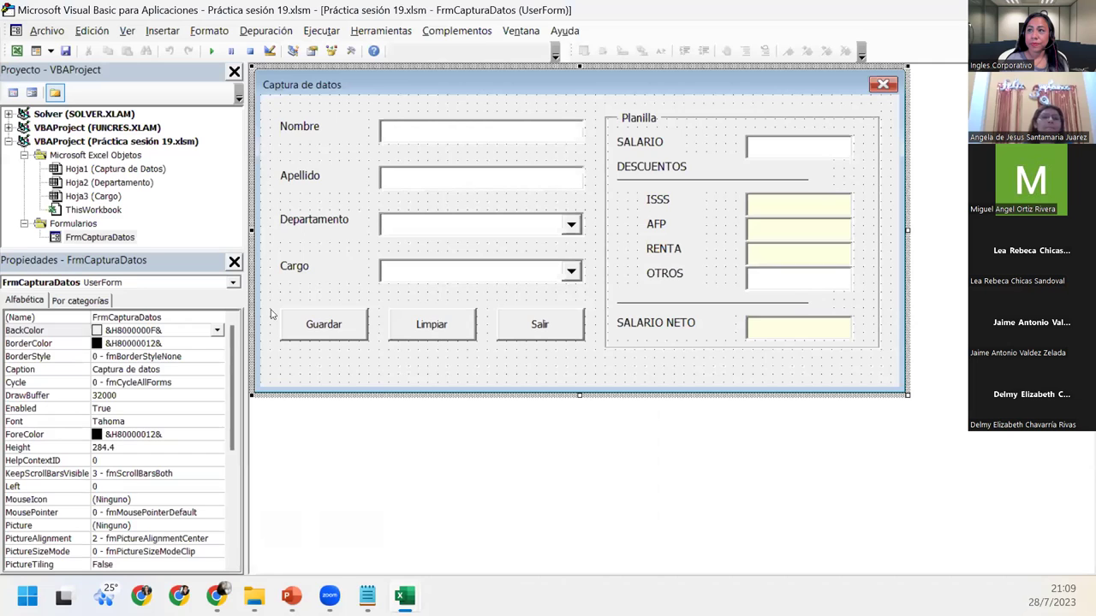
{"action": "double_click", "coordinate": [316, 385]}
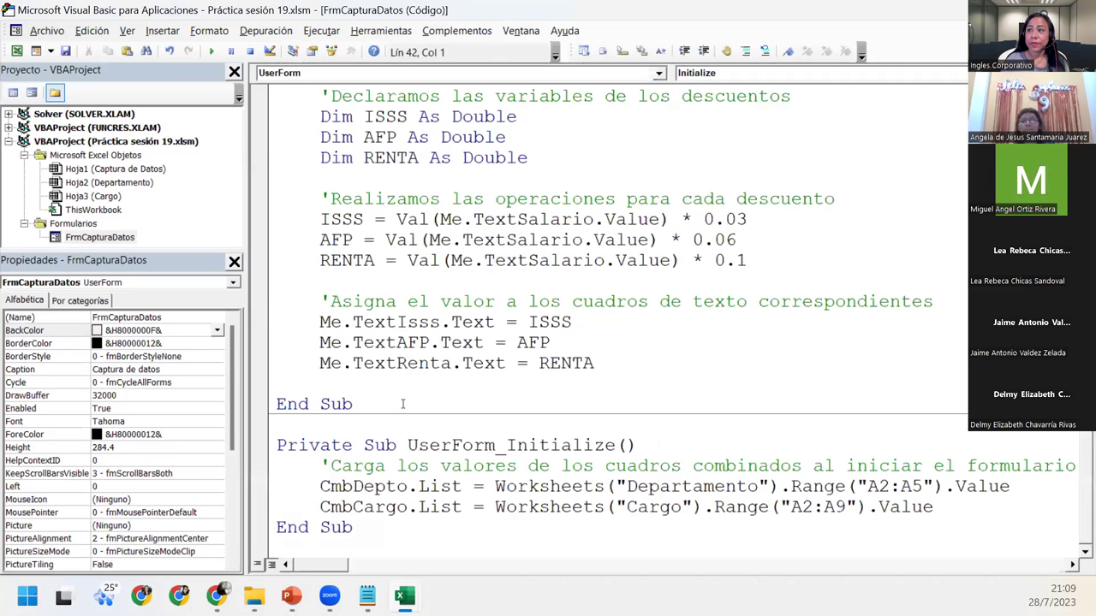
{"action": "left_click_drag", "start_coordinate": [320, 240], "coordinate": [543, 266]}
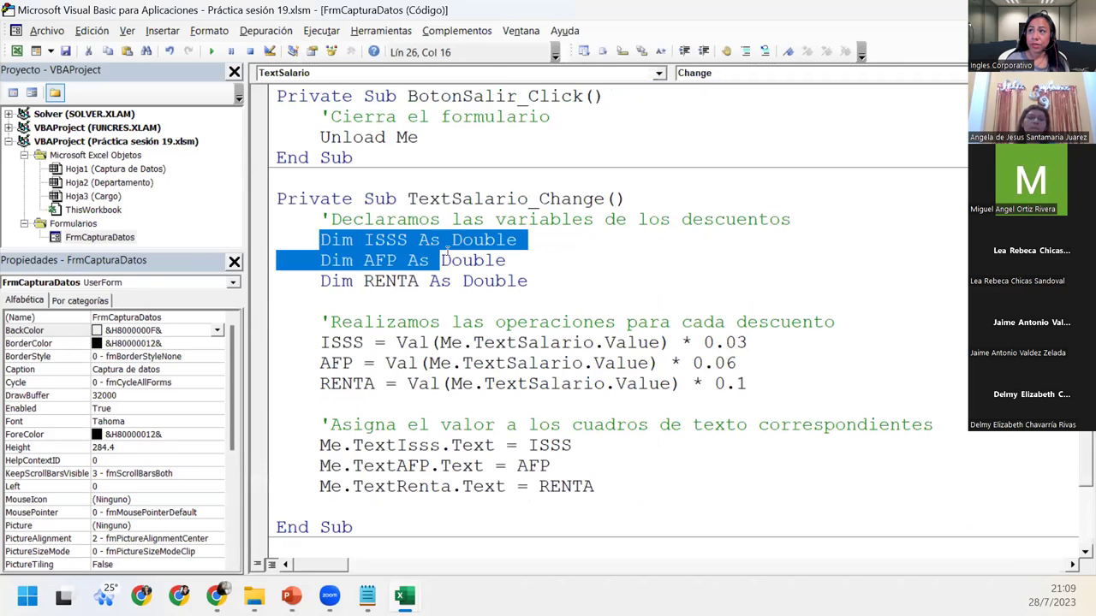
{"action": "left_click", "coordinate": [451, 281]}
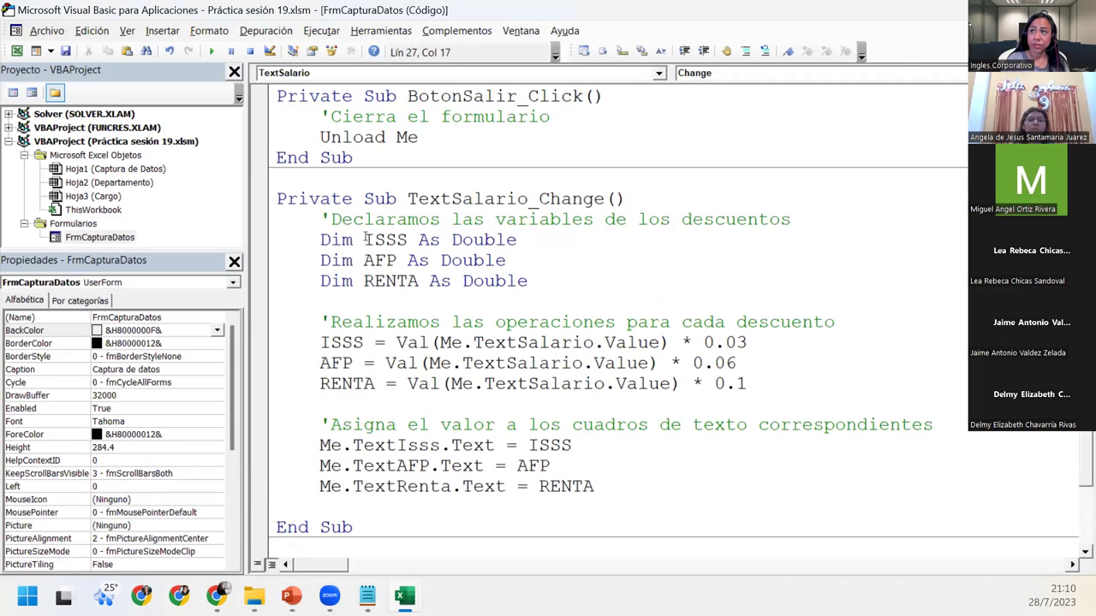
{"action": "left_click_drag", "start_coordinate": [364, 240], "coordinate": [407, 241]}
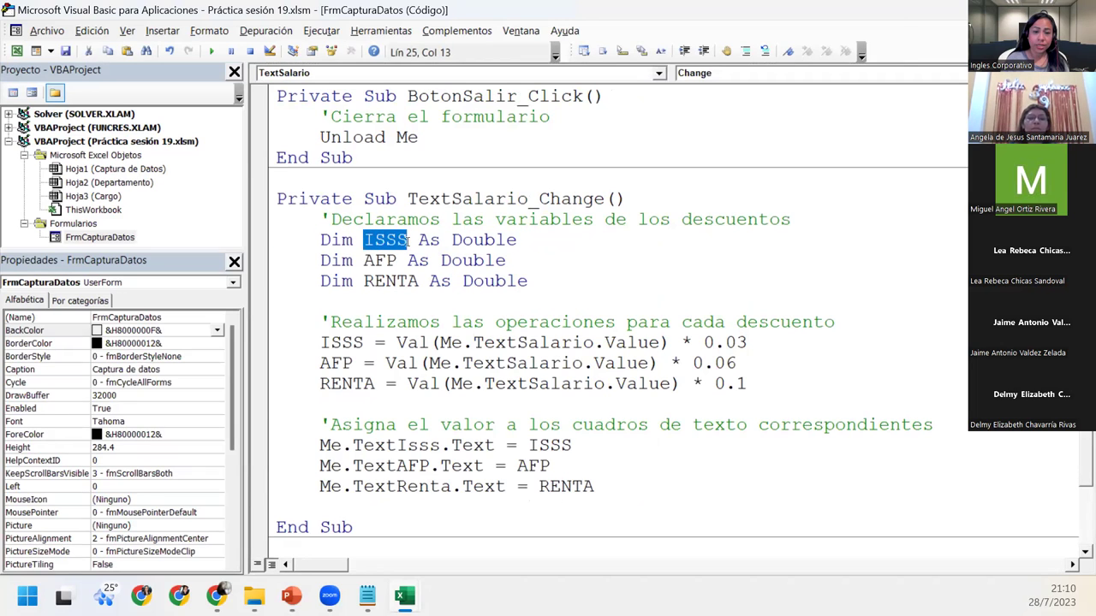
{"action": "left_click_drag", "start_coordinate": [452, 240], "coordinate": [523, 242]}
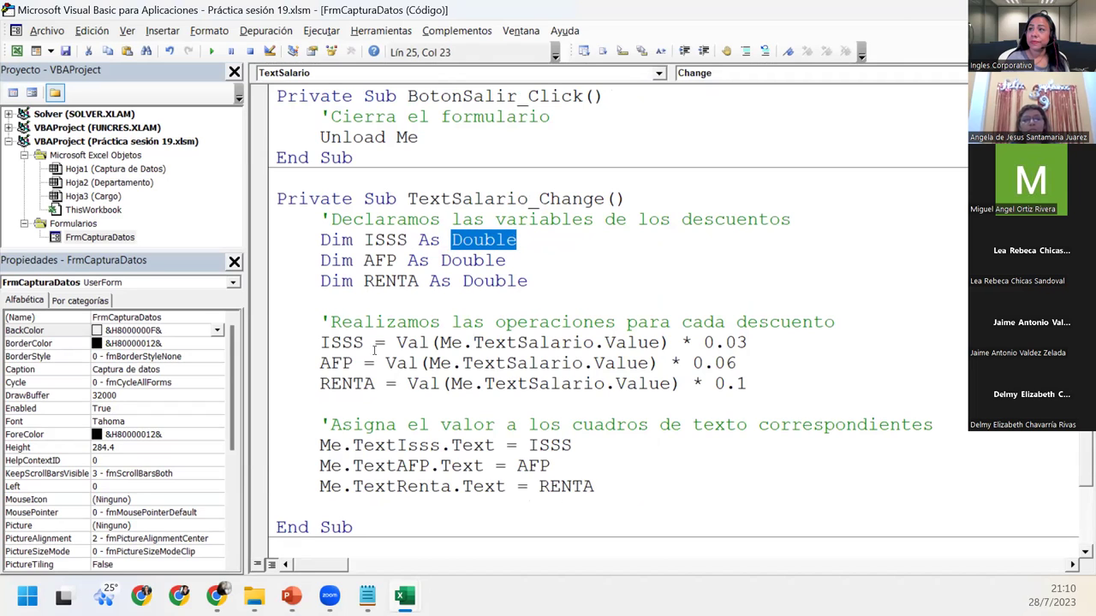
{"action": "left_click_drag", "start_coordinate": [319, 343], "coordinate": [792, 343]}
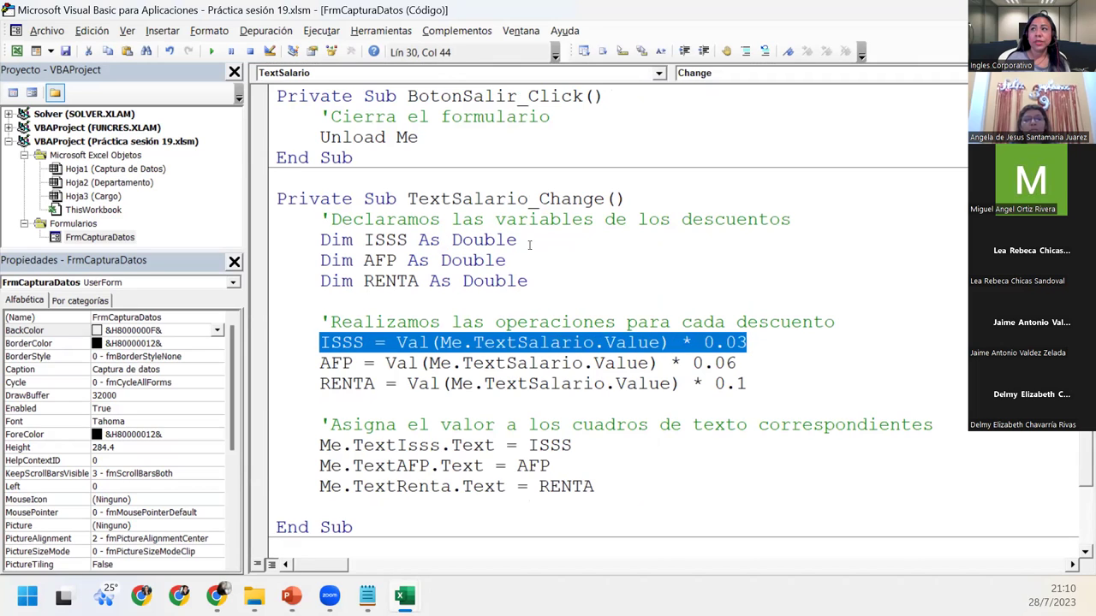
{"action": "left_click_drag", "start_coordinate": [363, 260], "coordinate": [521, 267]}
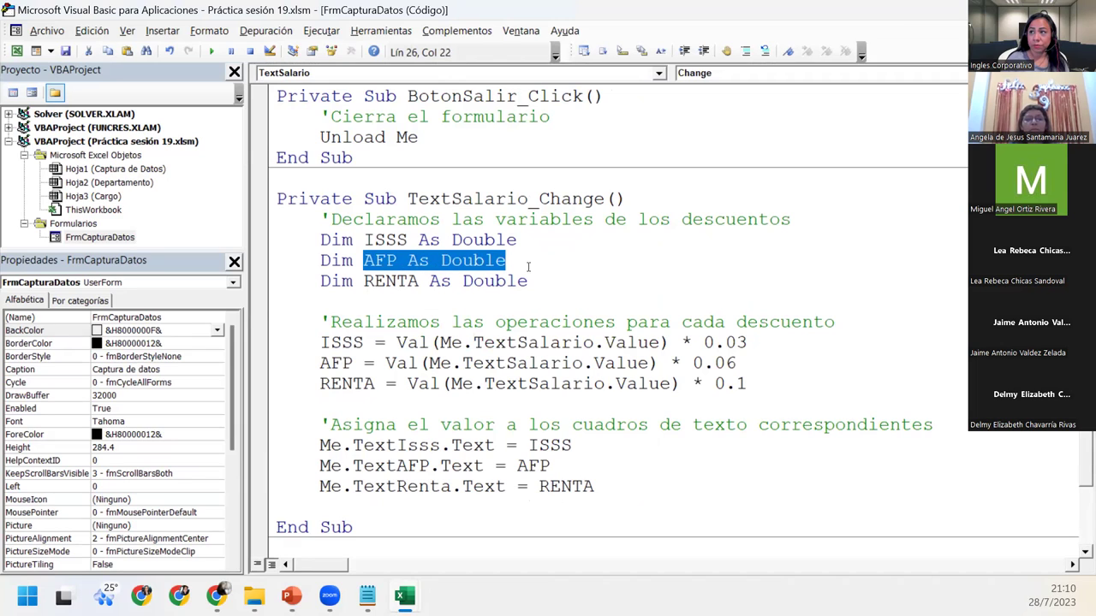
{"action": "left_click_drag", "start_coordinate": [320, 363], "coordinate": [768, 366]}
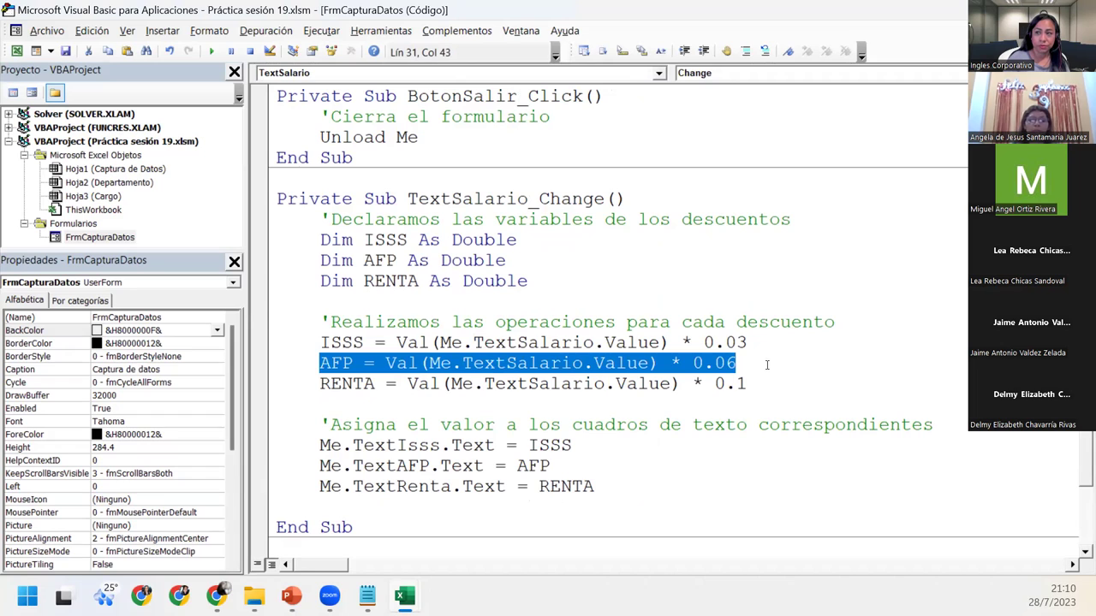
{"action": "left_click", "coordinate": [485, 363]}
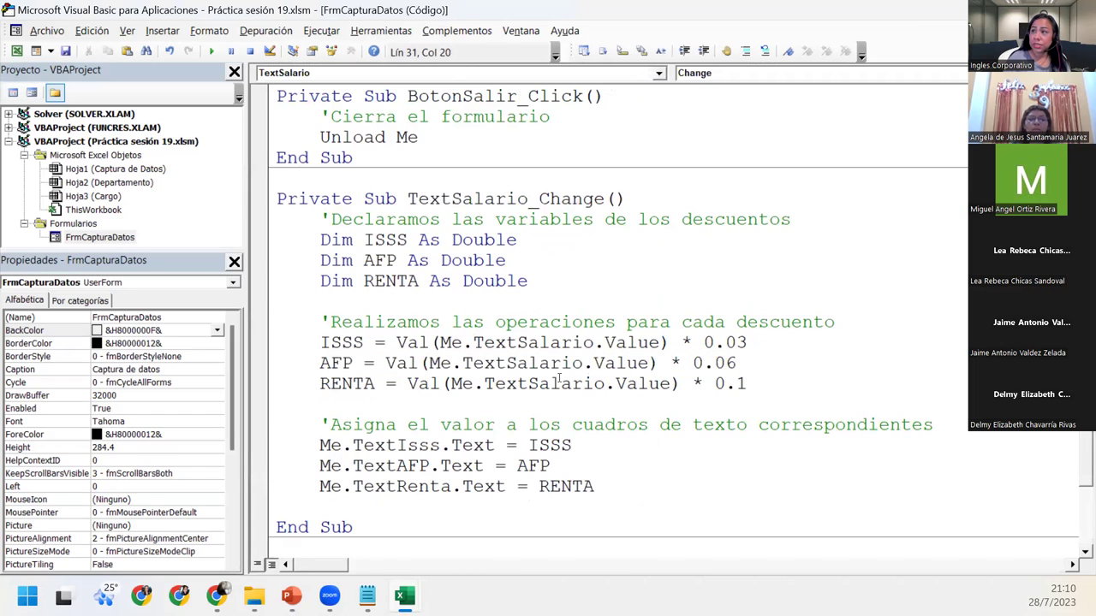
{"action": "mouse_move", "coordinate": [320, 445]}
{"action": "left_mouse_down"}
{"action": "mouse_move", "coordinate": [440, 446]}
{"action": "mouse_move", "coordinate": [606, 481]}
{"action": "left_mouse_up"}
{"action": "mouse_move", "coordinate": [291, 597]}
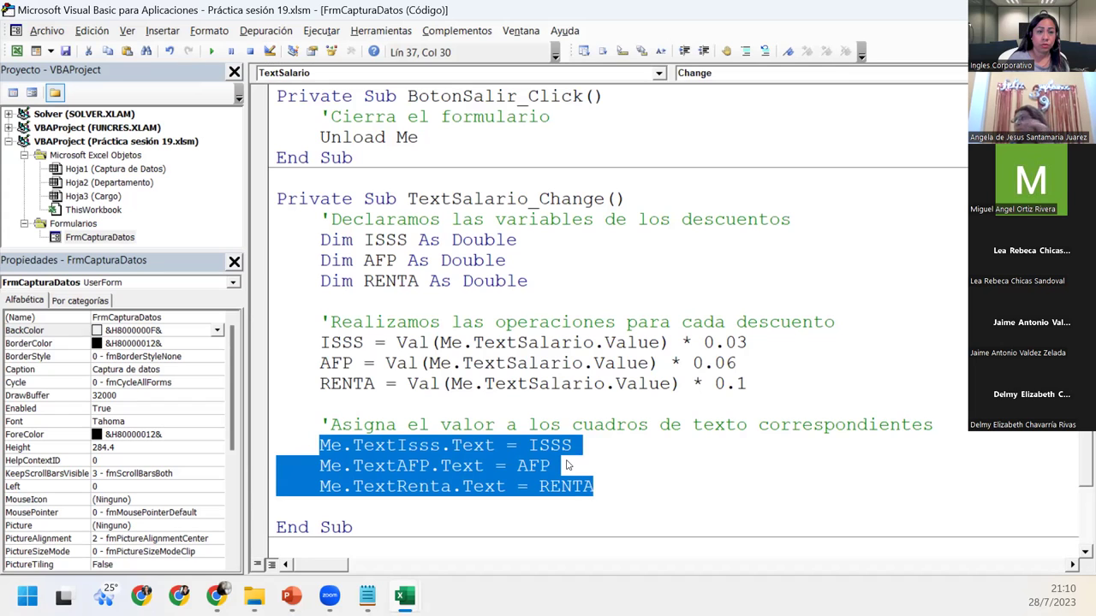
{"action": "left_click", "coordinate": [628, 510]}
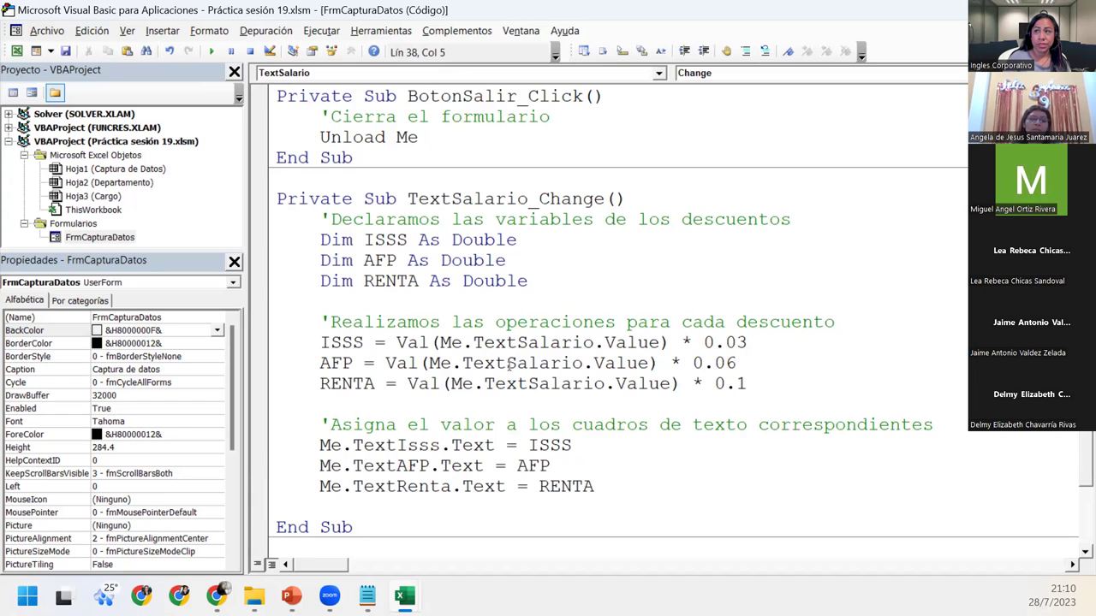
{"action": "left_click_drag", "start_coordinate": [319, 239], "coordinate": [408, 240]}
{"action": "left_click_drag", "start_coordinate": [511, 254], "coordinate": [543, 283]}
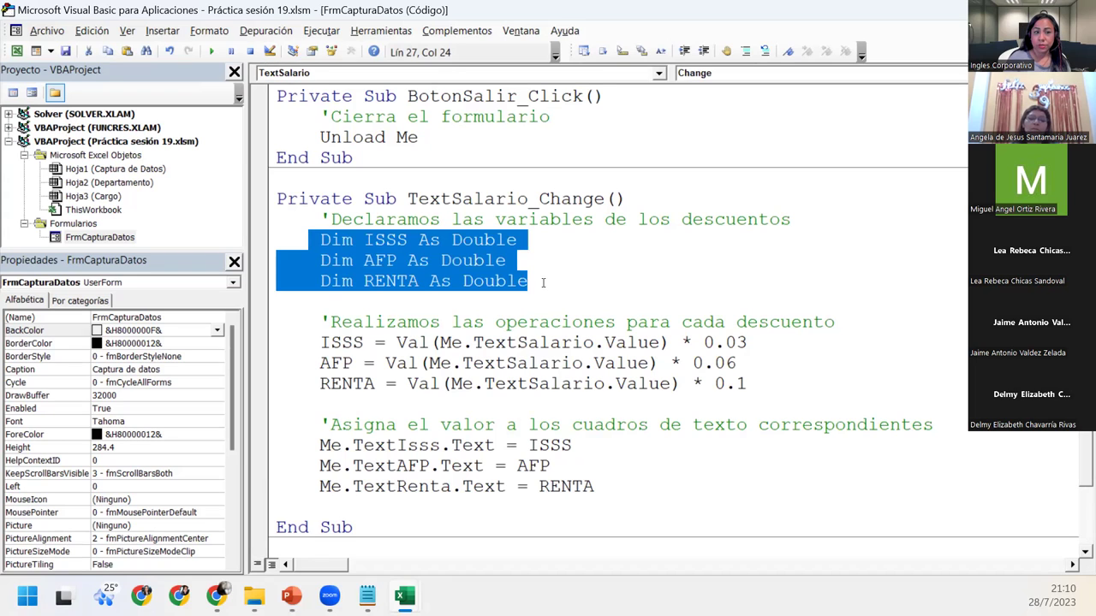
{"action": "double_click", "coordinate": [490, 240]}
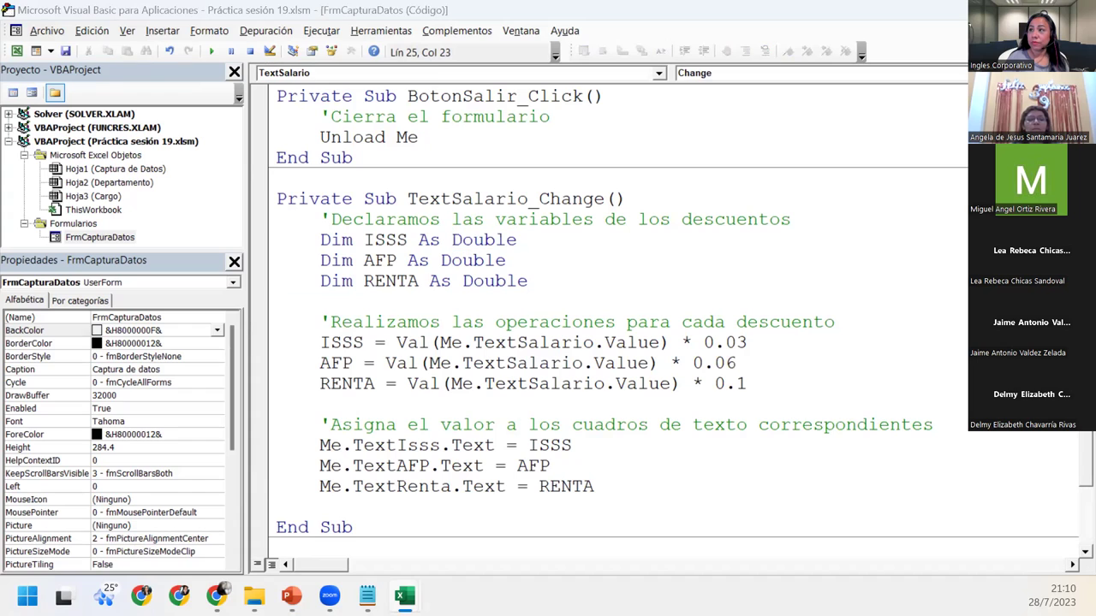
{"action": "left_click", "coordinate": [592, 433]}
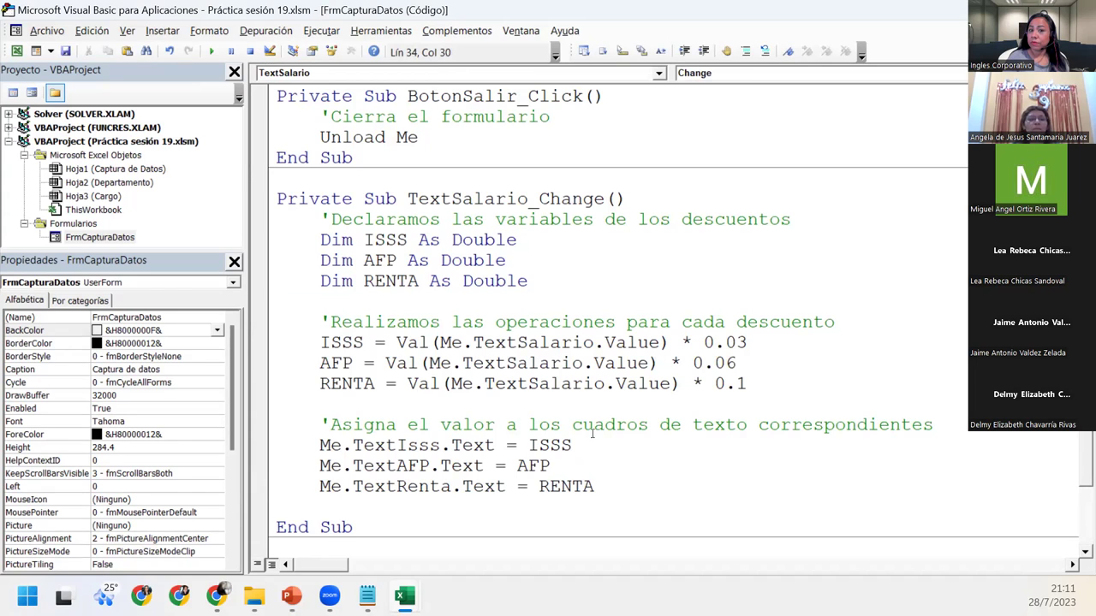
{"action": "scroll", "coordinate": [592, 434], "scroll_direction": "down", "scroll_amount": 2}
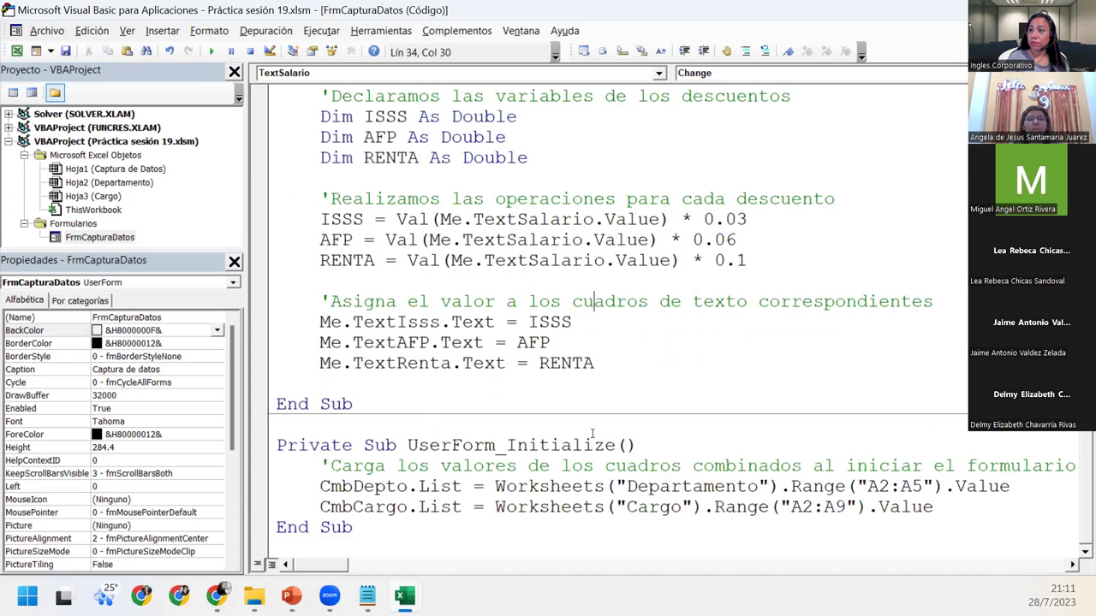
{"action": "scroll", "coordinate": [591, 434], "scroll_direction": "up", "scroll_amount": 4}
{"action": "scroll", "coordinate": [592, 434], "scroll_direction": "up", "scroll_amount": 4}
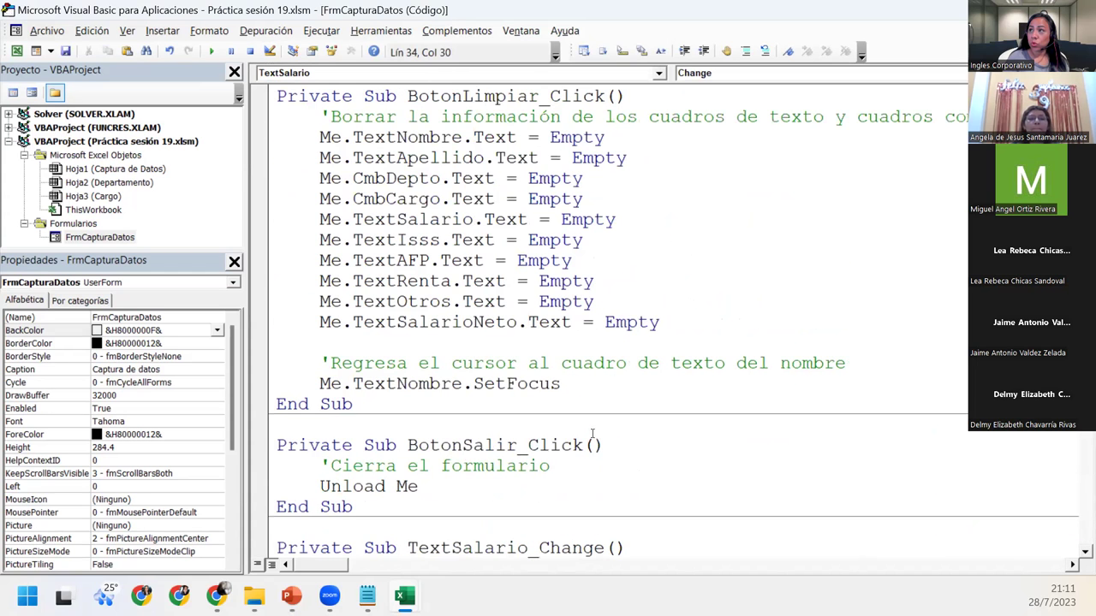
{"action": "left_click", "coordinate": [353, 138]}
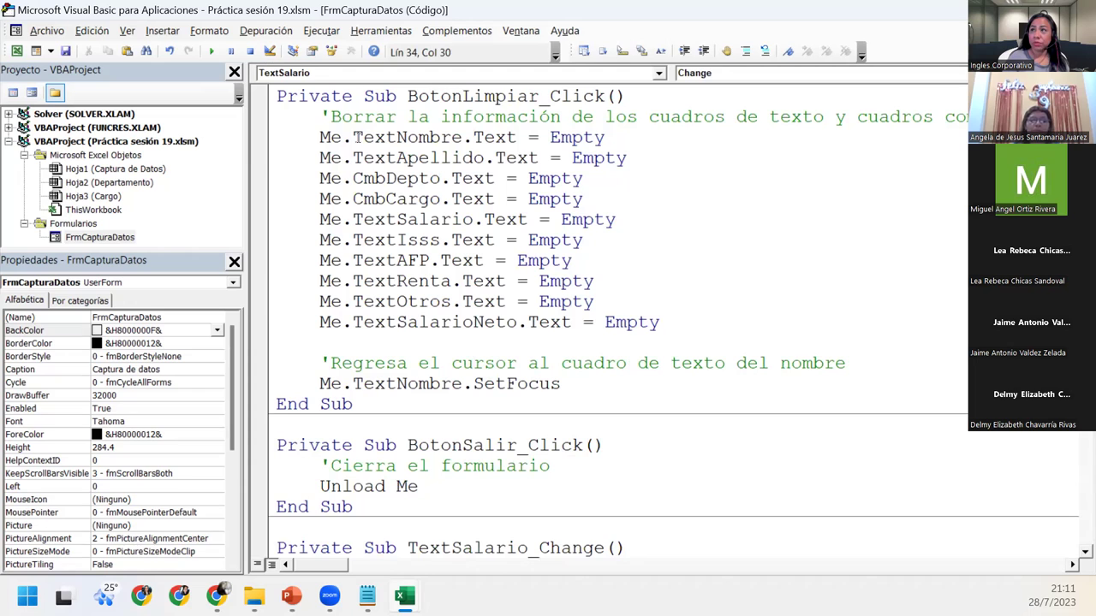
{"action": "left_click", "coordinate": [396, 178]}
{"action": "left_click", "coordinate": [396, 219]}
{"action": "left_click", "coordinate": [397, 240]}
{"action": "left_click", "coordinate": [397, 281]}
{"action": "left_click", "coordinate": [396, 301]}
{"action": "double_click", "coordinate": [99, 238]}
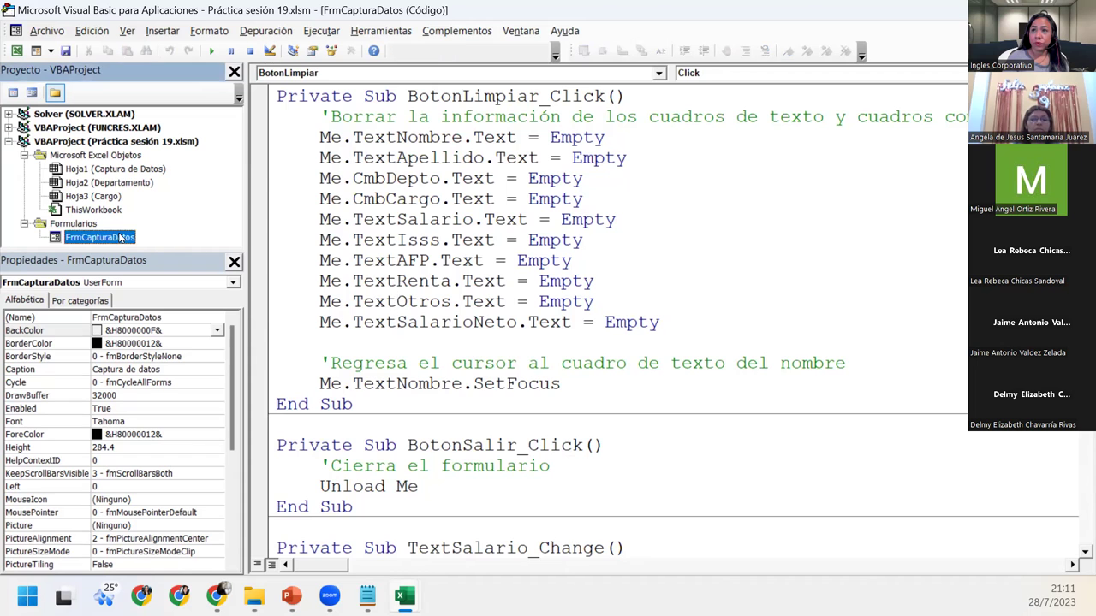
{"action": "left_click", "coordinate": [504, 130]}
{"action": "left_click", "coordinate": [492, 182]}
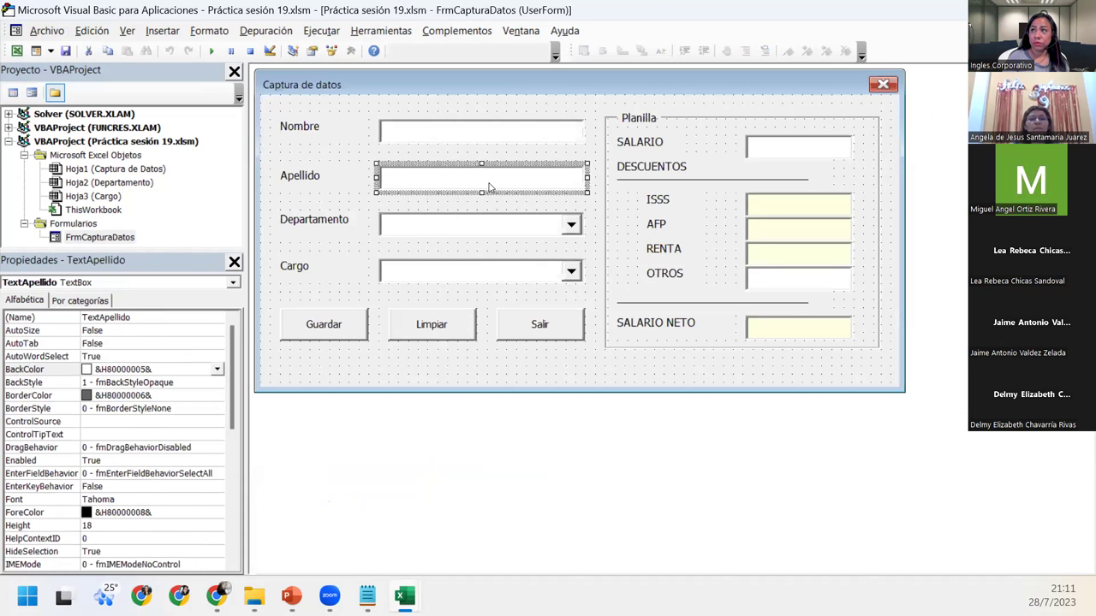
{"action": "left_click", "coordinate": [478, 227]}
{"action": "left_click", "coordinate": [478, 269]}
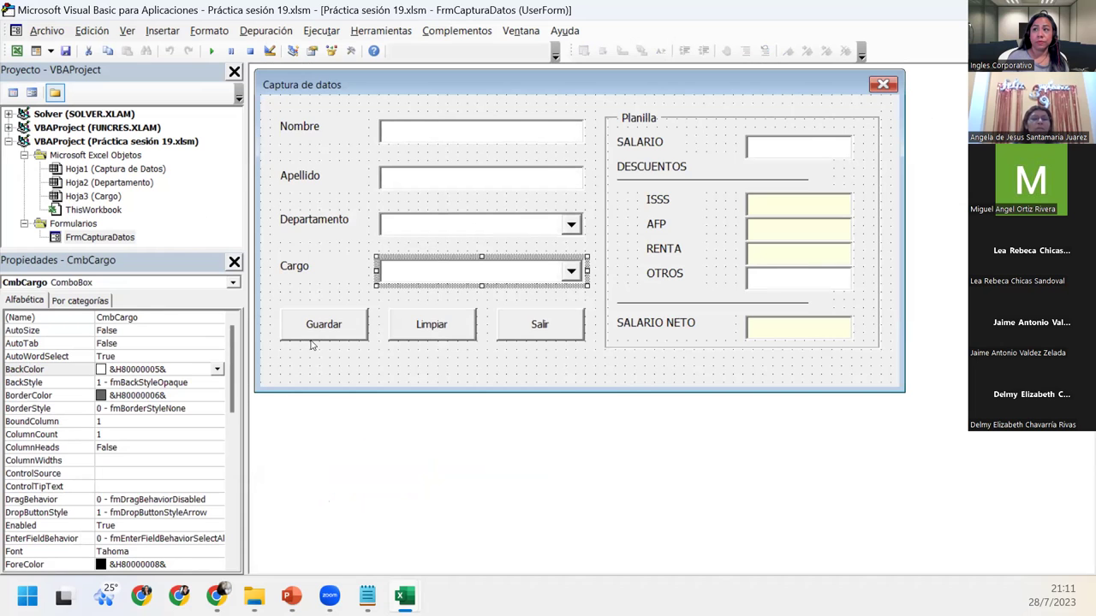
{"action": "double_click", "coordinate": [458, 333]}
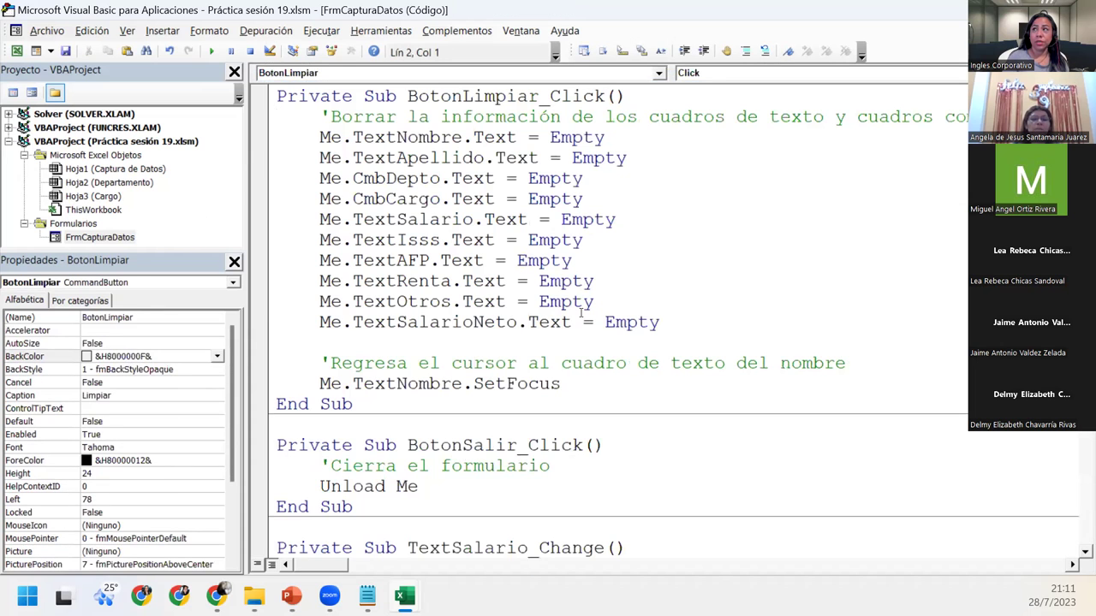
{"action": "left_click", "coordinate": [859, 384]}
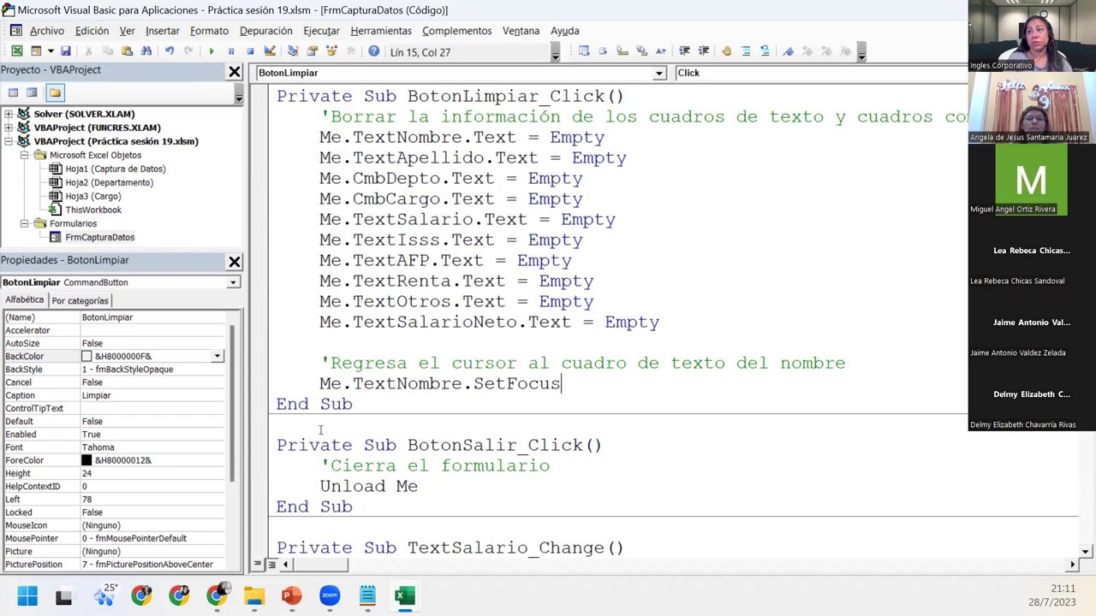
{"action": "left_click", "coordinate": [395, 280]}
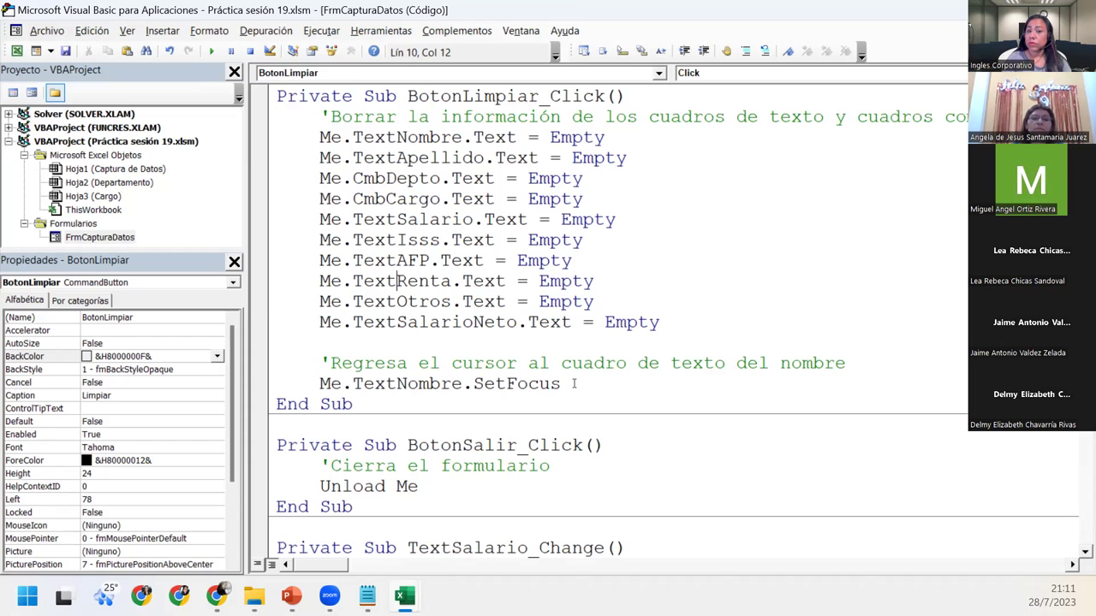
{"action": "left_click_drag", "start_coordinate": [578, 384], "coordinate": [268, 120]}
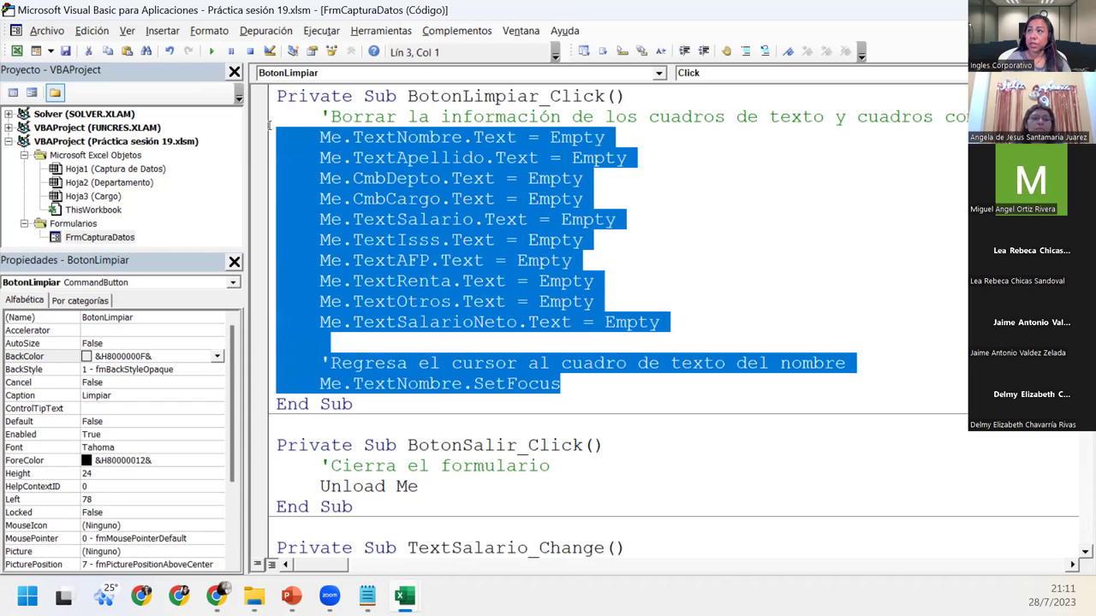
{"action": "right_click", "coordinate": [336, 140]}
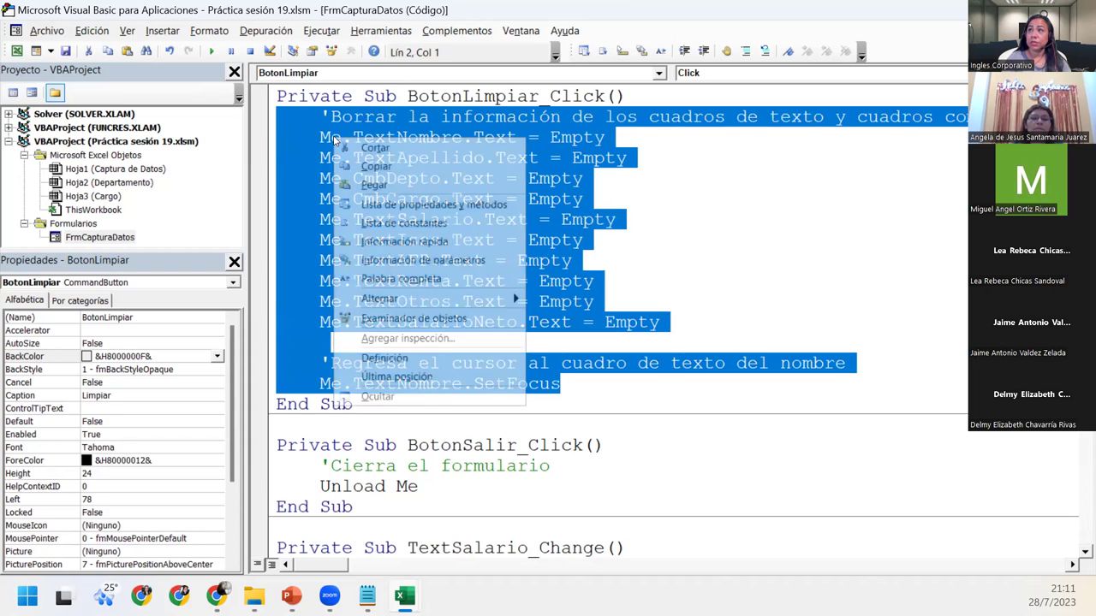
{"action": "left_click", "coordinate": [375, 148]}
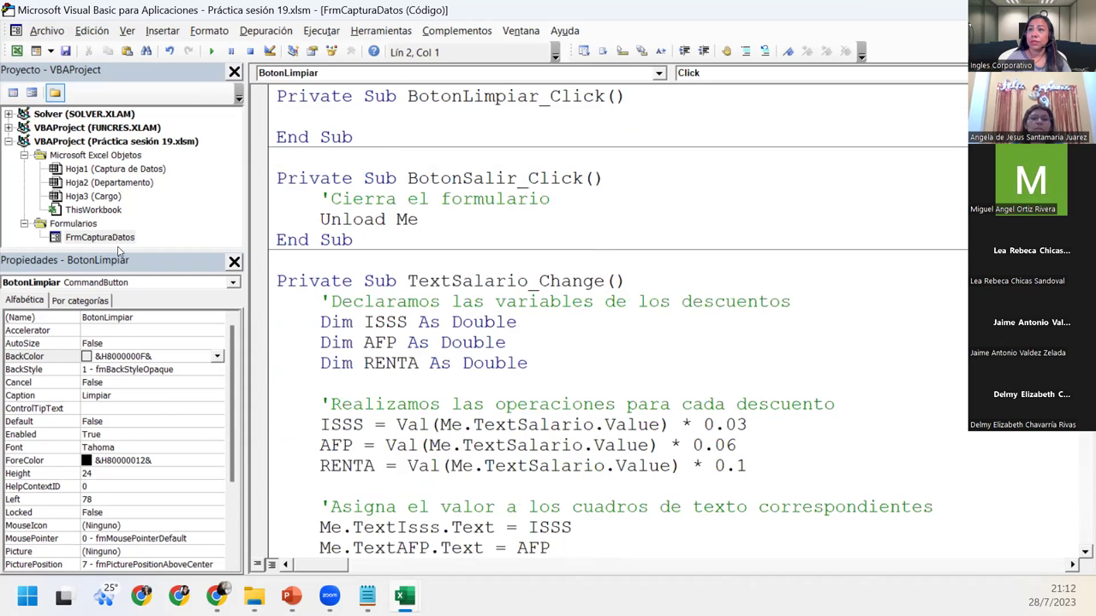
{"action": "double_click", "coordinate": [111, 239]}
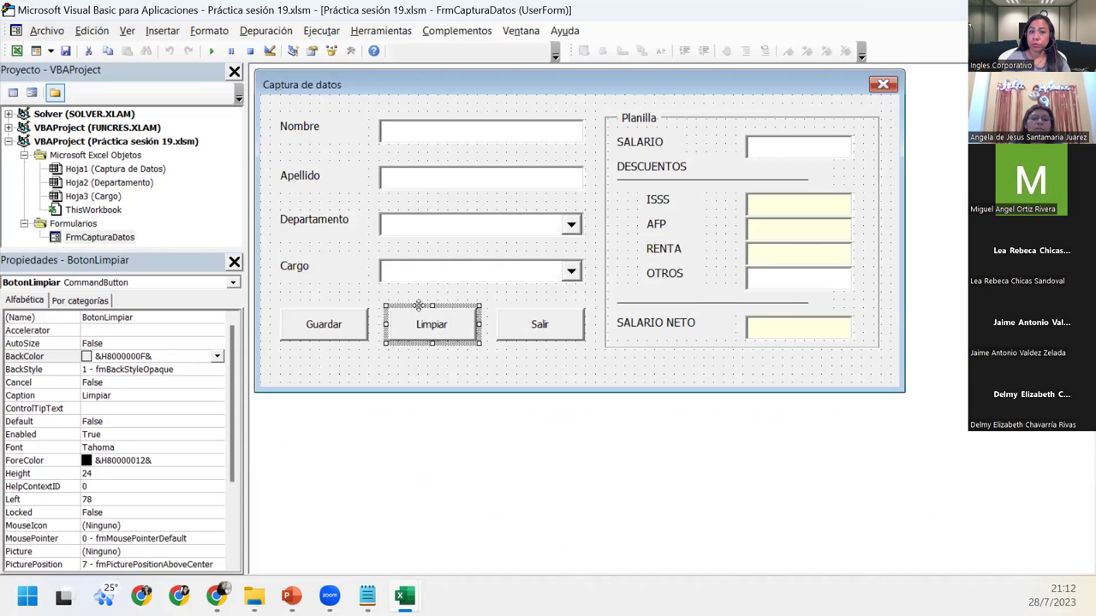
{"action": "double_click", "coordinate": [419, 306]}
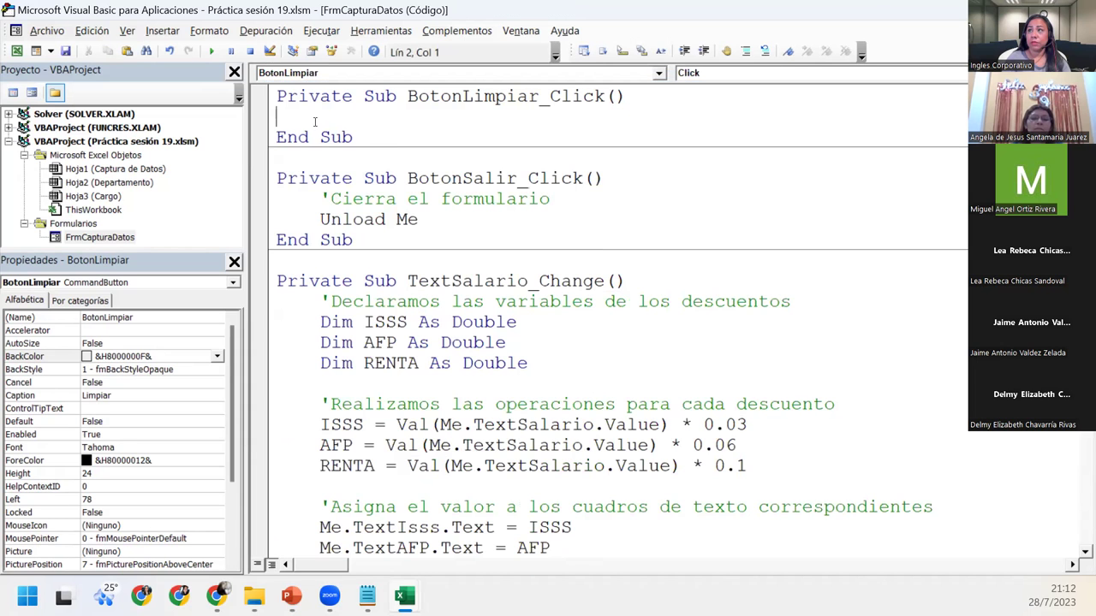
{"action": "right_click", "coordinate": [285, 115]}
{"action": "left_click", "coordinate": [321, 165]}
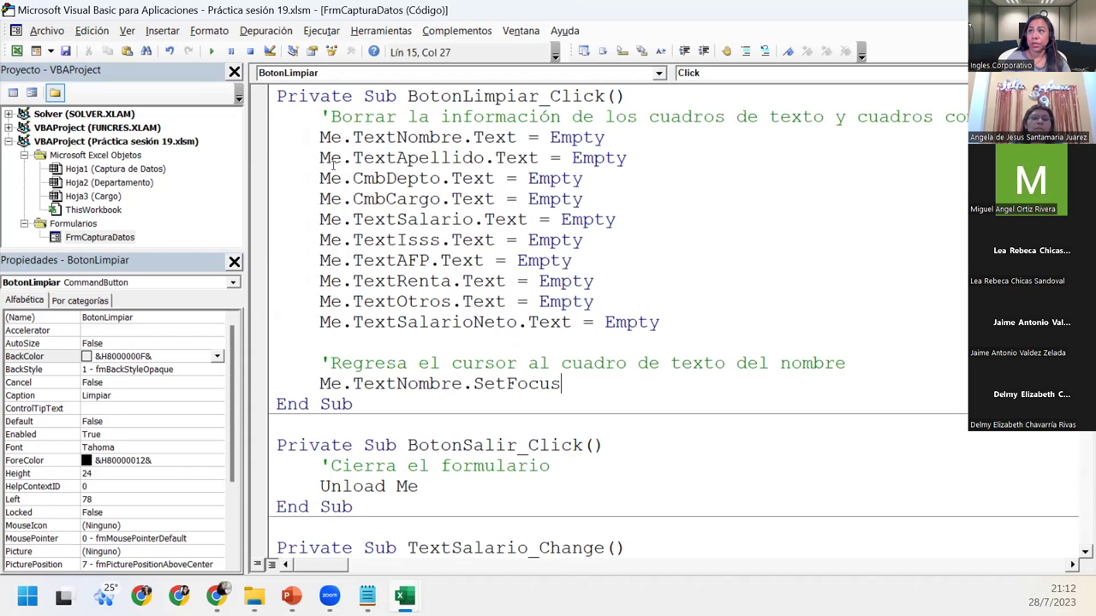